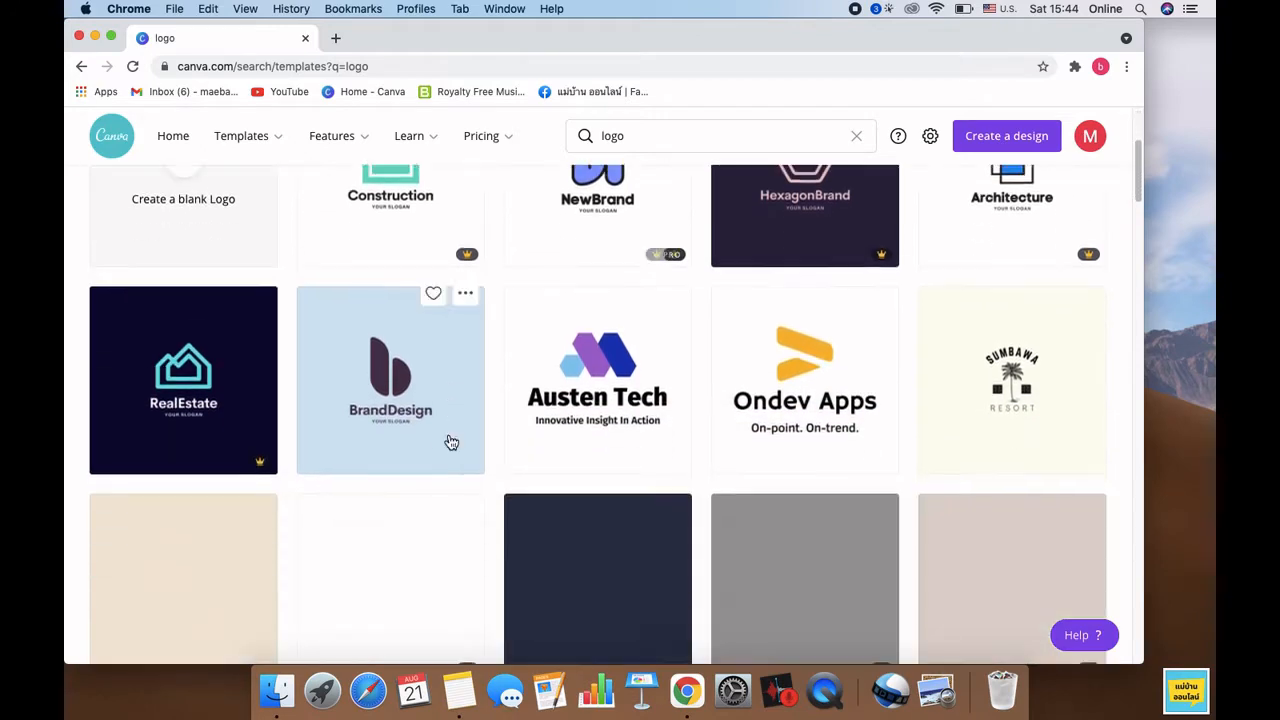
Step: Browse the logo templates and open the pink and blue "Mary's Merry Cakes" design for editing
{"action": "scroll", "coordinate": [283, 495], "scroll_direction": "down", "scroll_amount": 9}
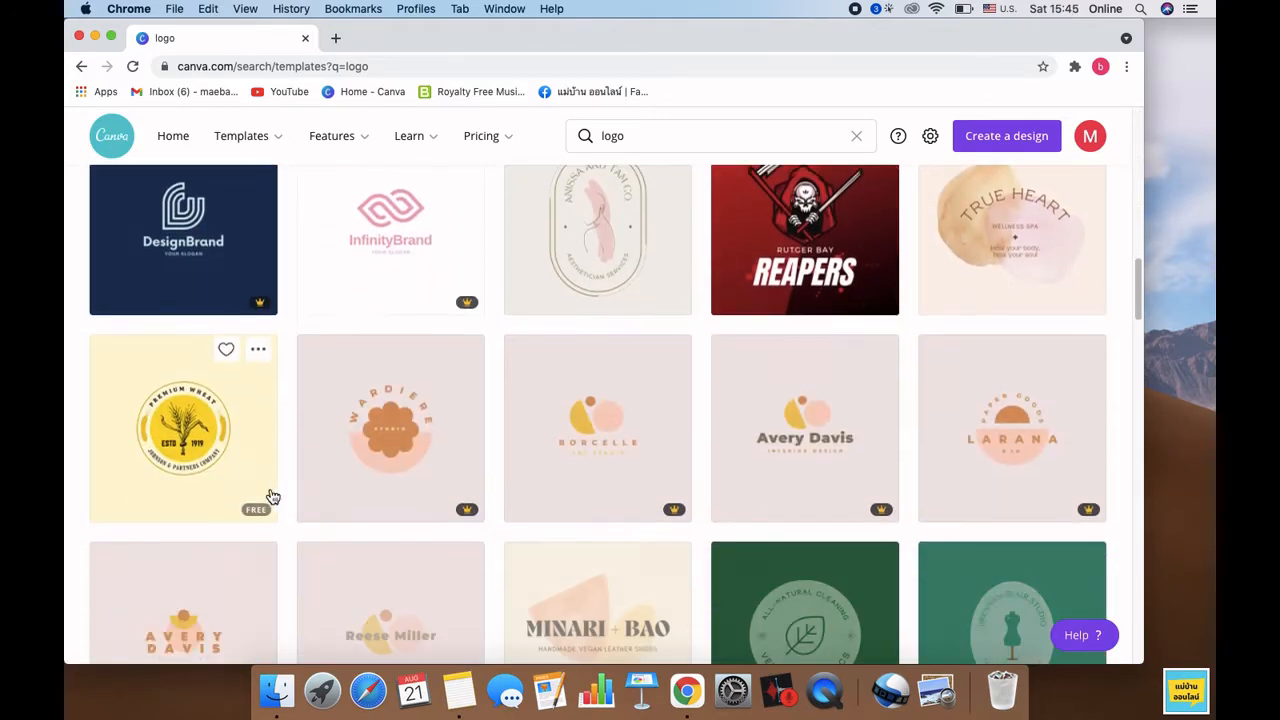
{"action": "scroll", "coordinate": [267, 495], "scroll_direction": "down", "scroll_amount": 8}
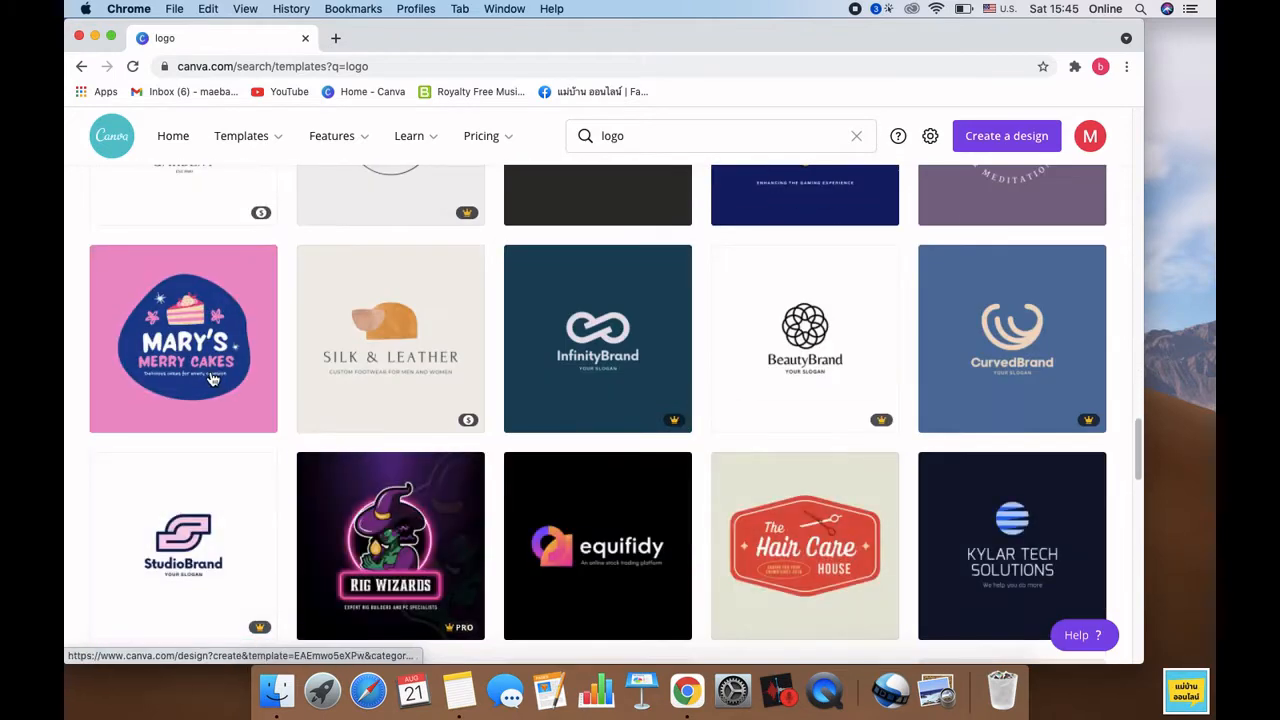
{"action": "left_click", "coordinate": [210, 372]}
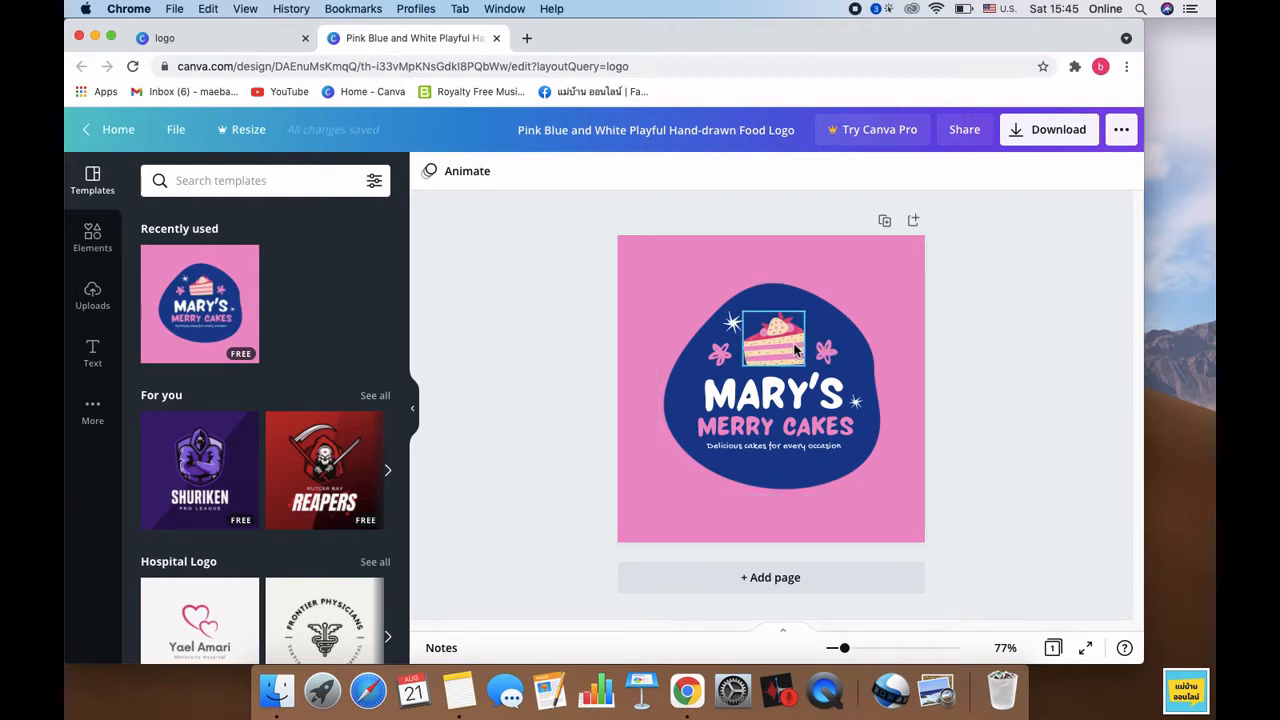
Step: Replace the large white heading "MARY'S" in the logo with "ชานม"
{"action": "double_click", "coordinate": [772, 393]}
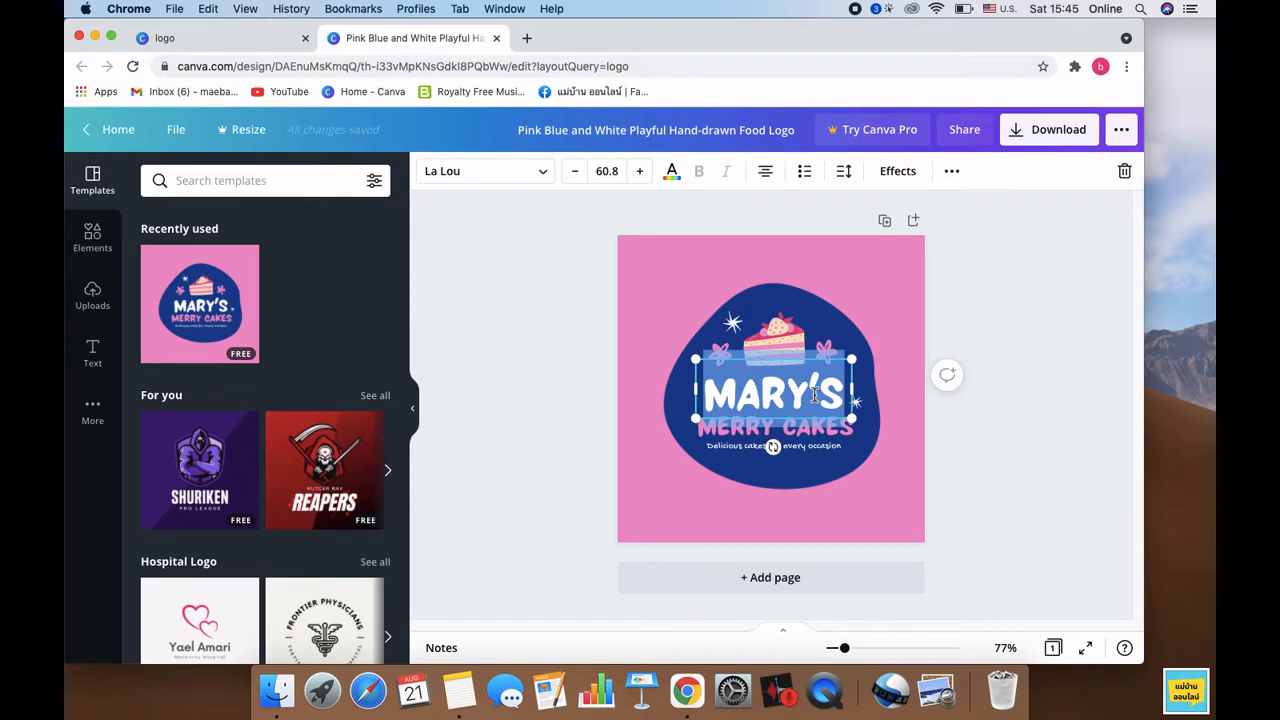
{"action": "type", "text": "ช"}
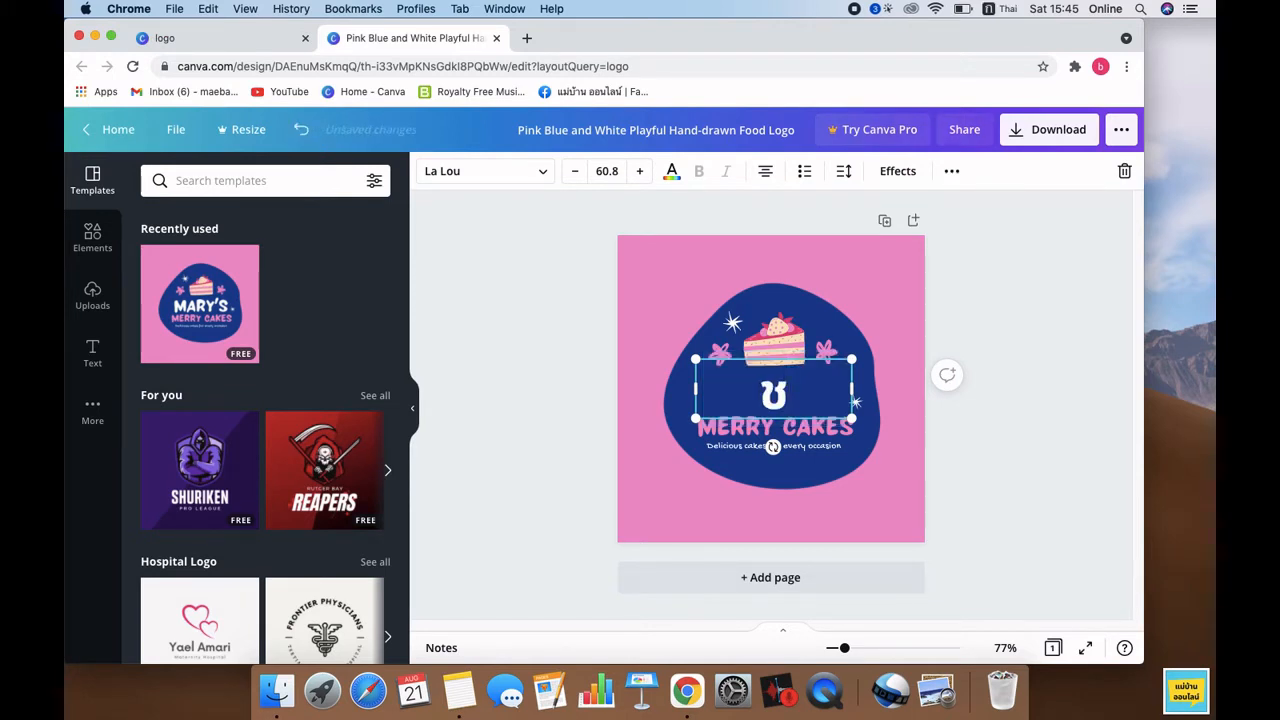
{"action": "type", "text": "านม"}
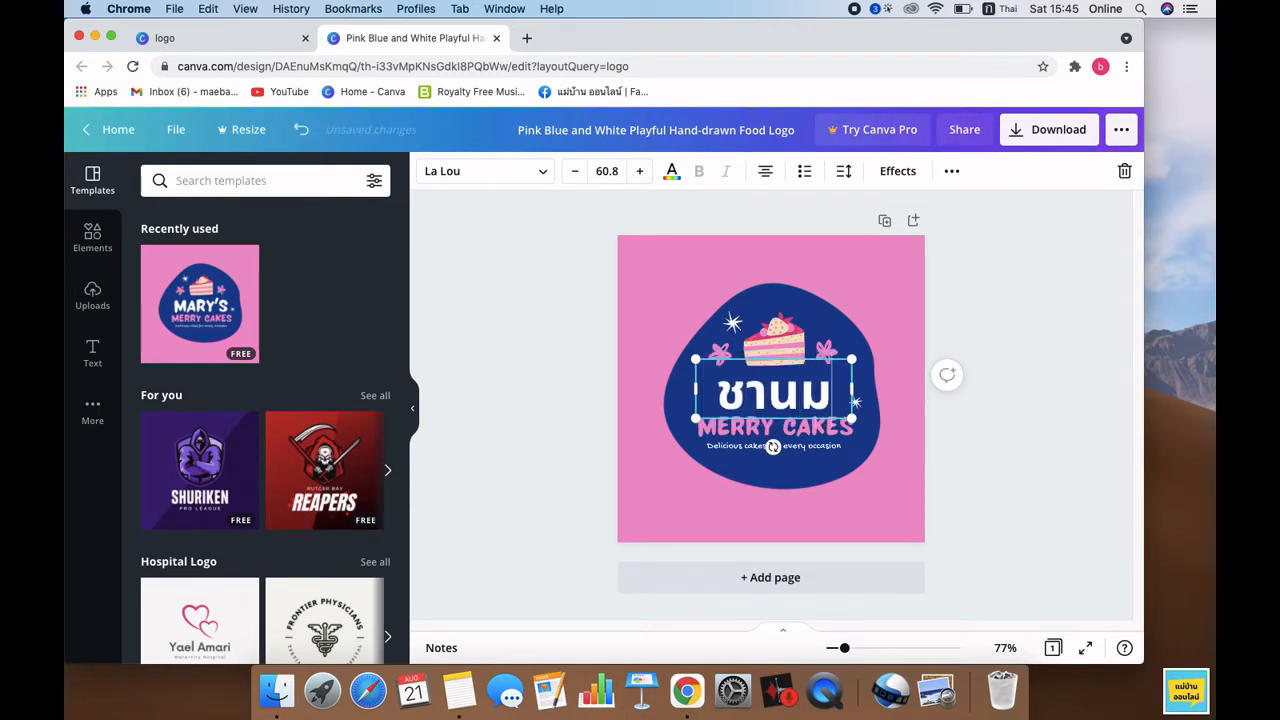
{"action": "left_click", "coordinate": [871, 427]}
{"action": "left_click", "coordinate": [982, 430]}
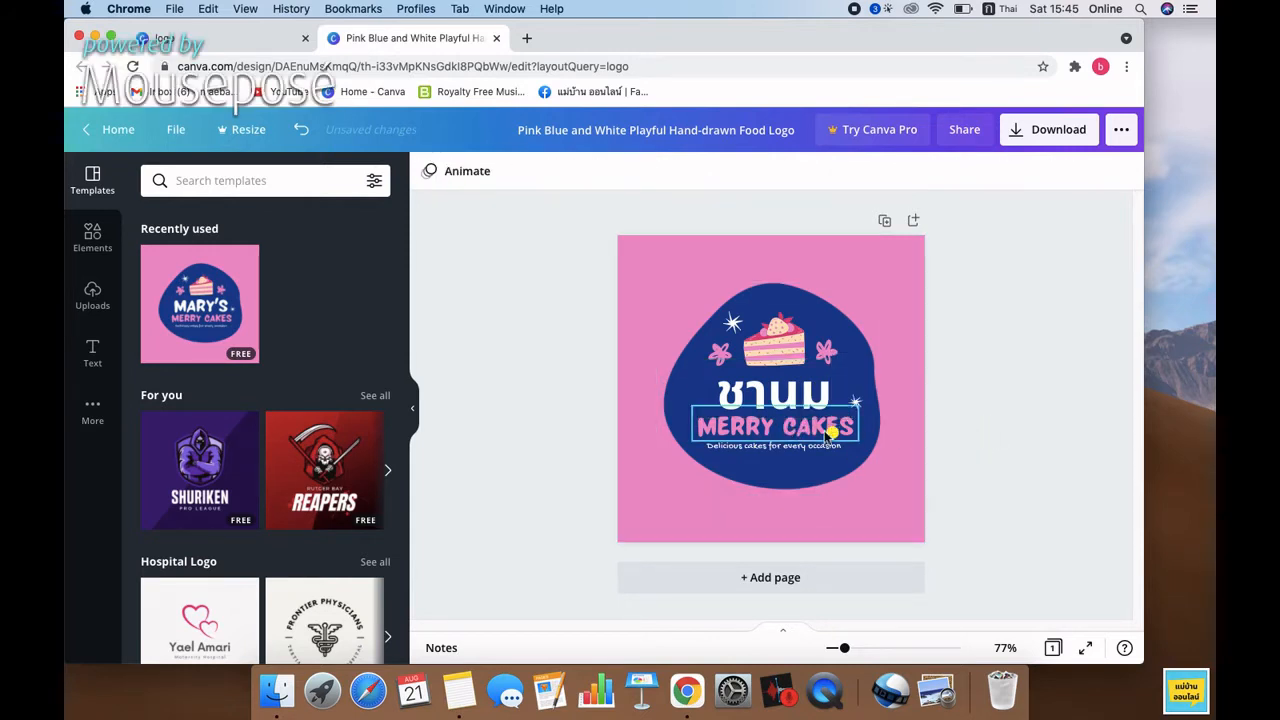
Step: Replace the pink "MERRY CAKES" line below the heading with "ไข่มุก"
{"action": "left_click", "coordinate": [810, 430]}
{"action": "left_click", "coordinate": [810, 430]}
{"action": "key", "text": "BackSpace"}
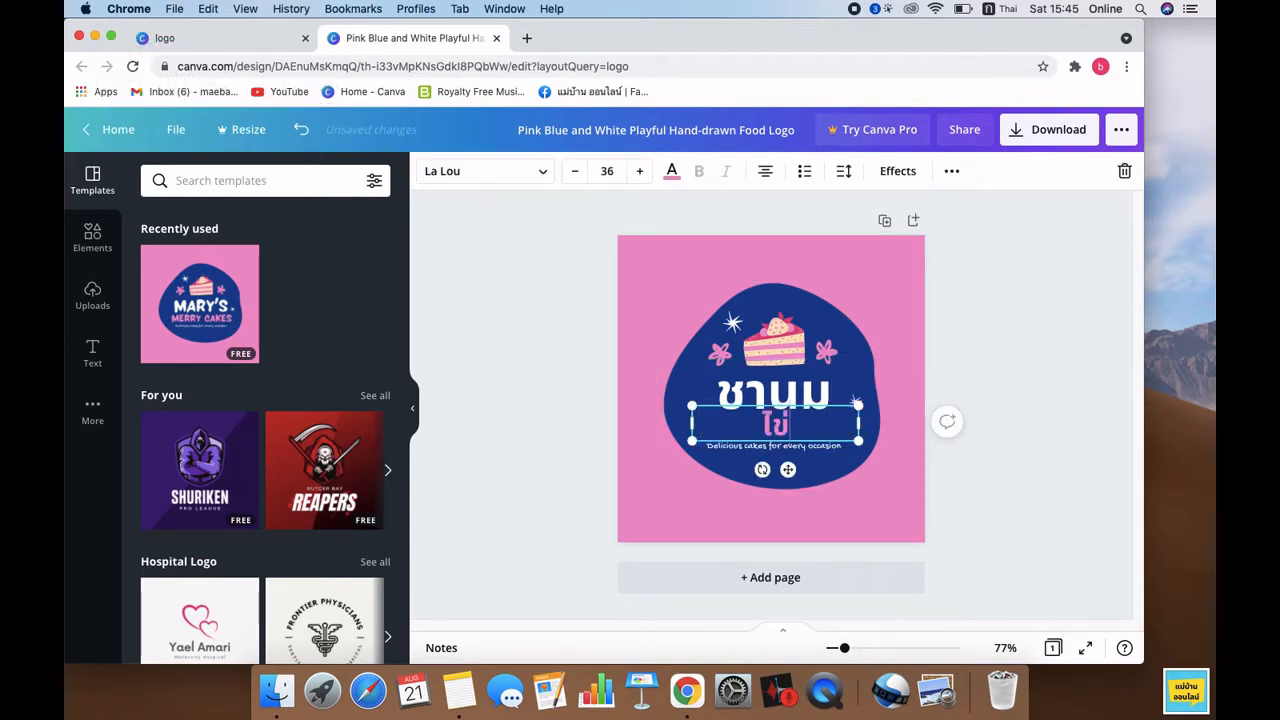
Step: Widen the letter spacing of the pink "ไข่มุก" line so its characters spread out beneath the heading
{"action": "key", "text": "super+a"}
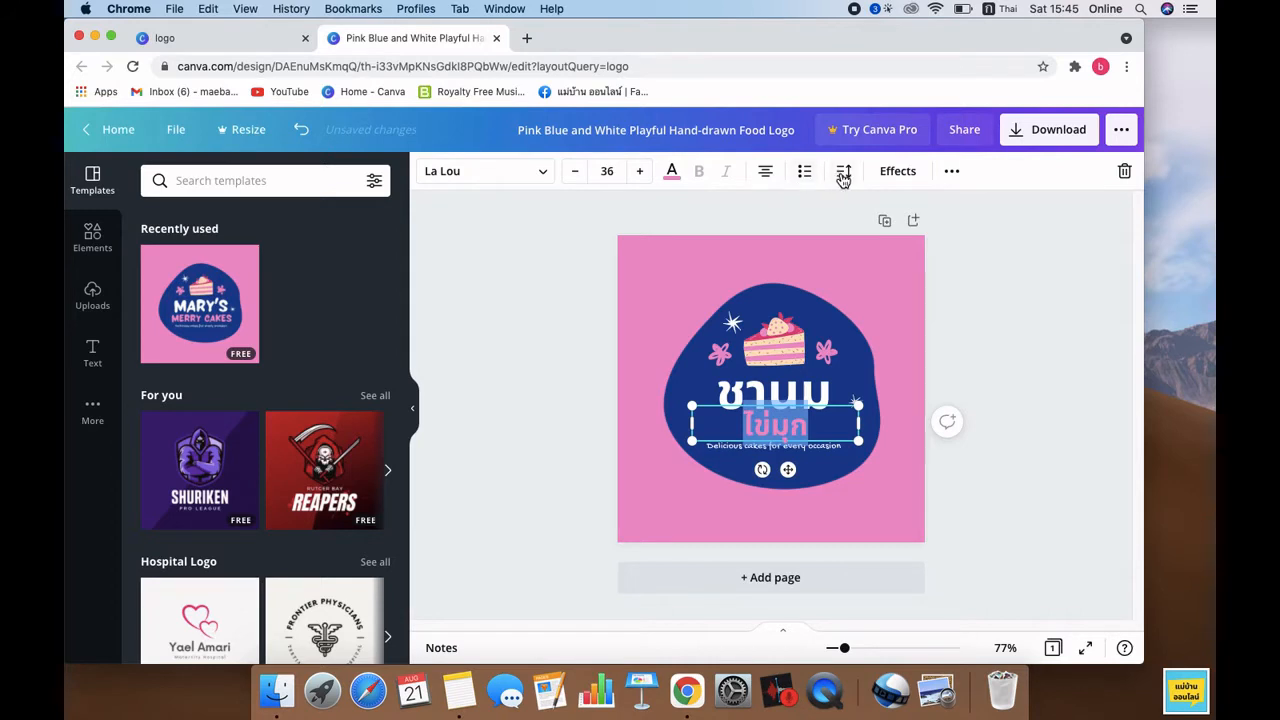
{"action": "left_click", "coordinate": [843, 174]}
{"action": "left_click_drag", "start_coordinate": [966, 232], "coordinate": [1011, 241]}
{"action": "left_click", "coordinate": [1004, 450]}
Step: Delete the cake slice illustration above the heading
{"action": "left_click", "coordinate": [779, 348]}
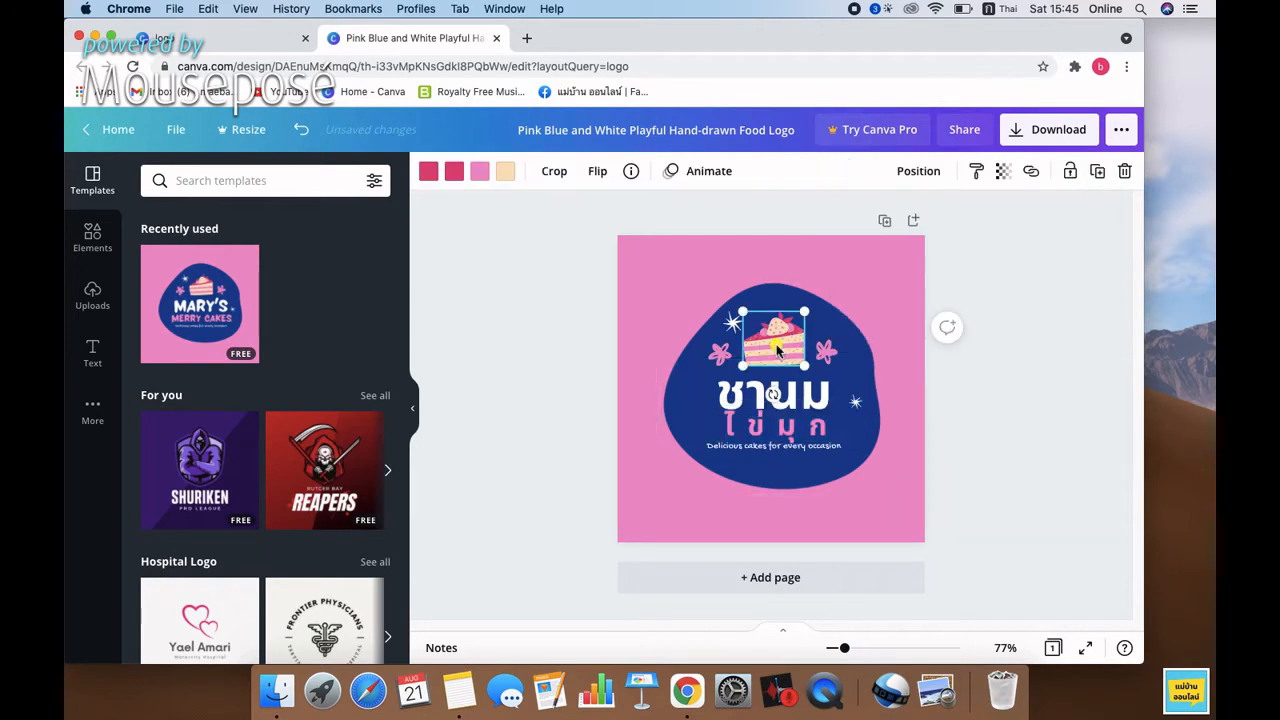
{"action": "key", "text": "Delete"}
Step: Search the design elements for "bubble" and look through the results for a suitable drink graphic
{"action": "left_click", "coordinate": [100, 255]}
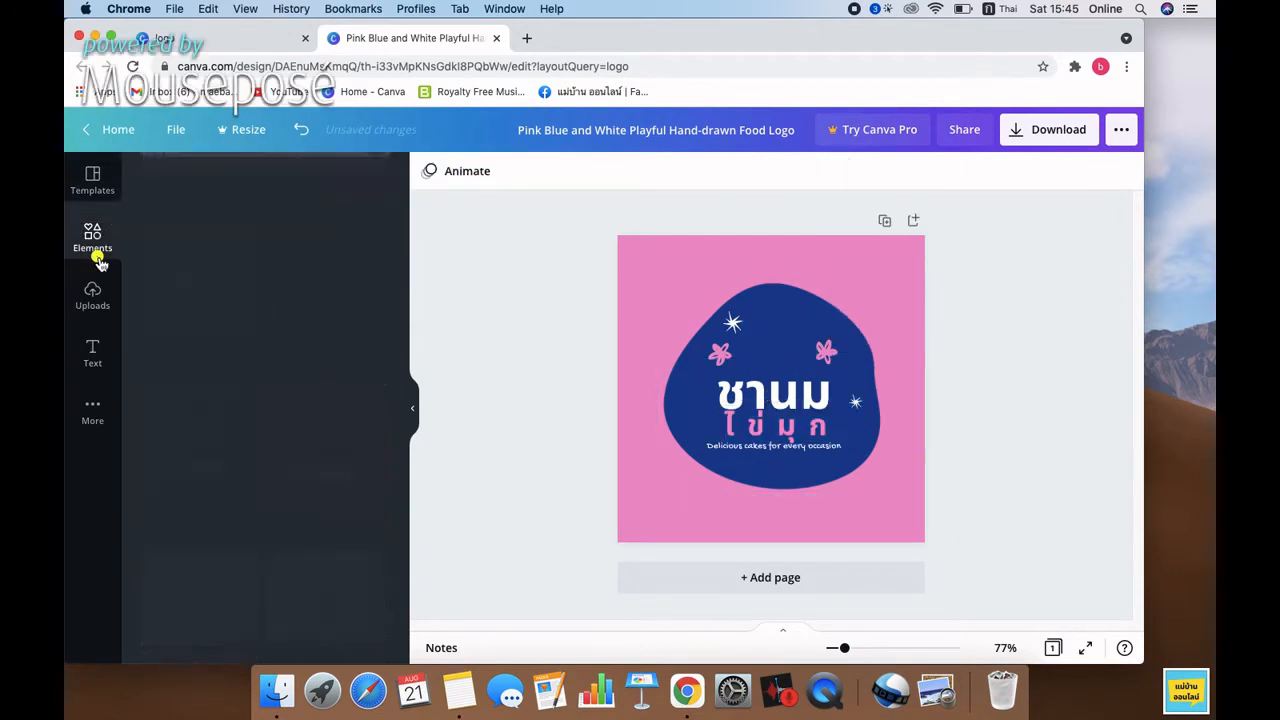
{"action": "left_click", "coordinate": [205, 181]}
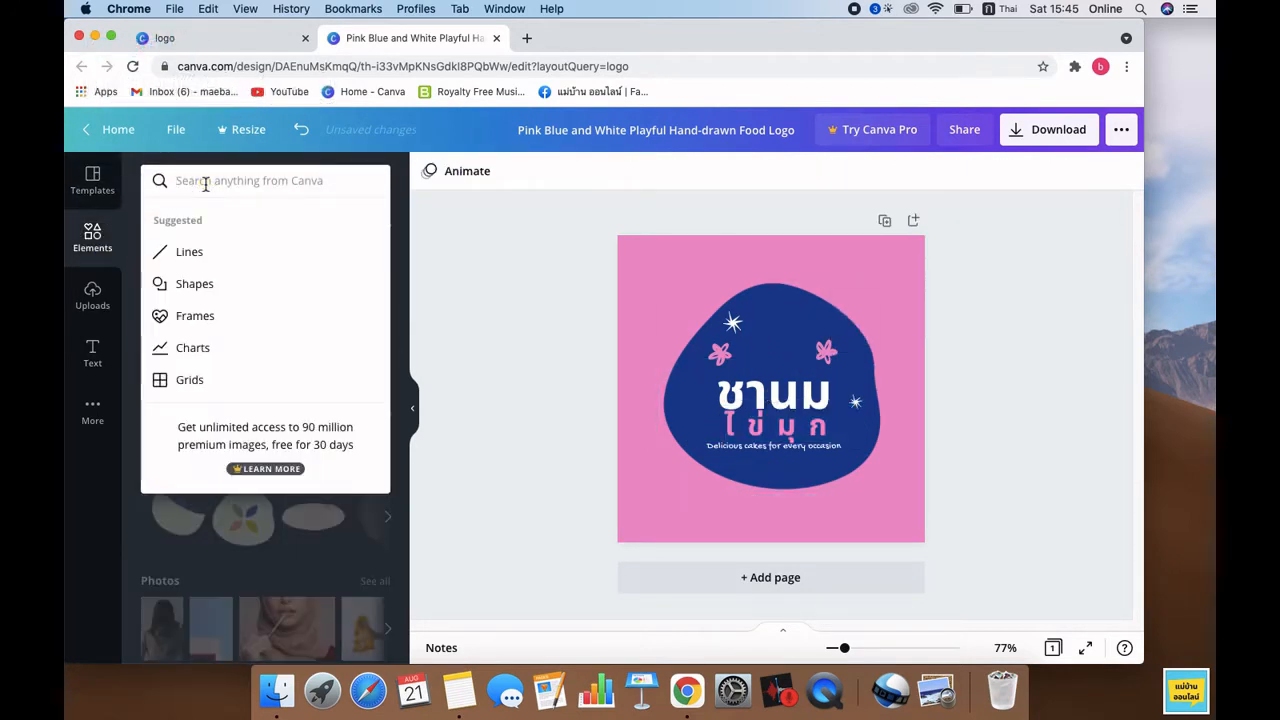
{"action": "type", "text": "bubble"}
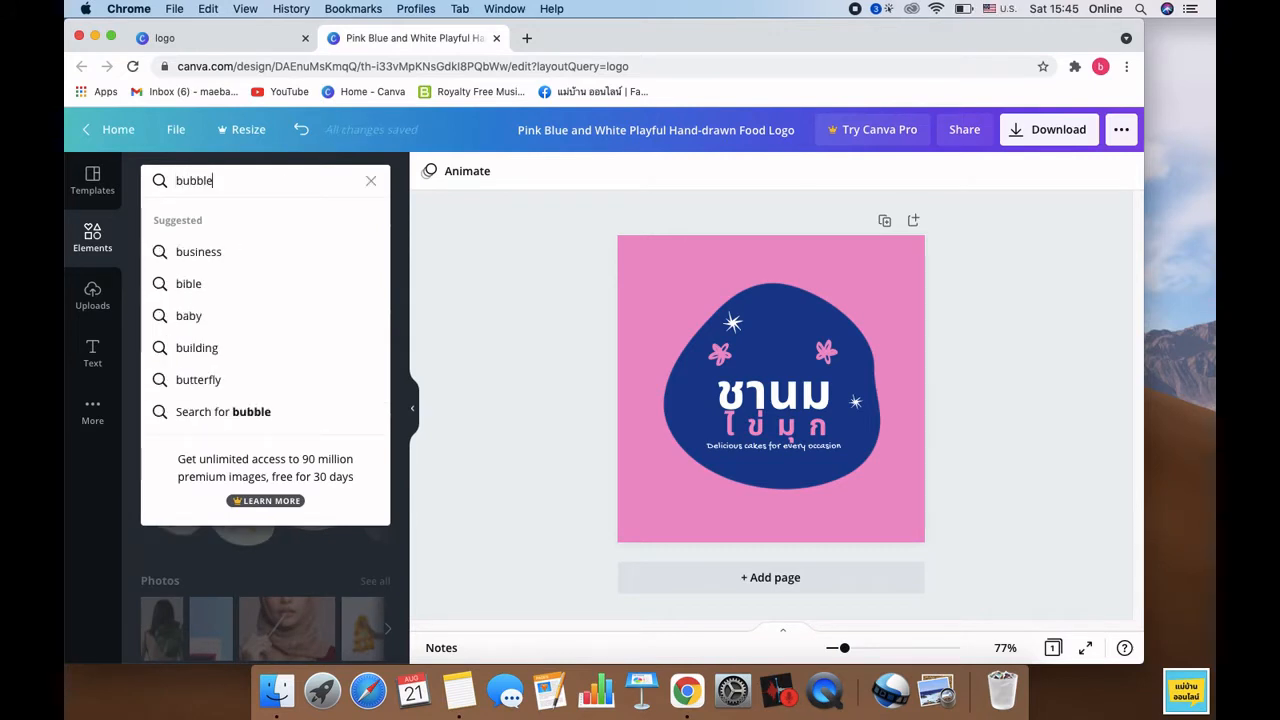
{"action": "key", "text": "Return"}
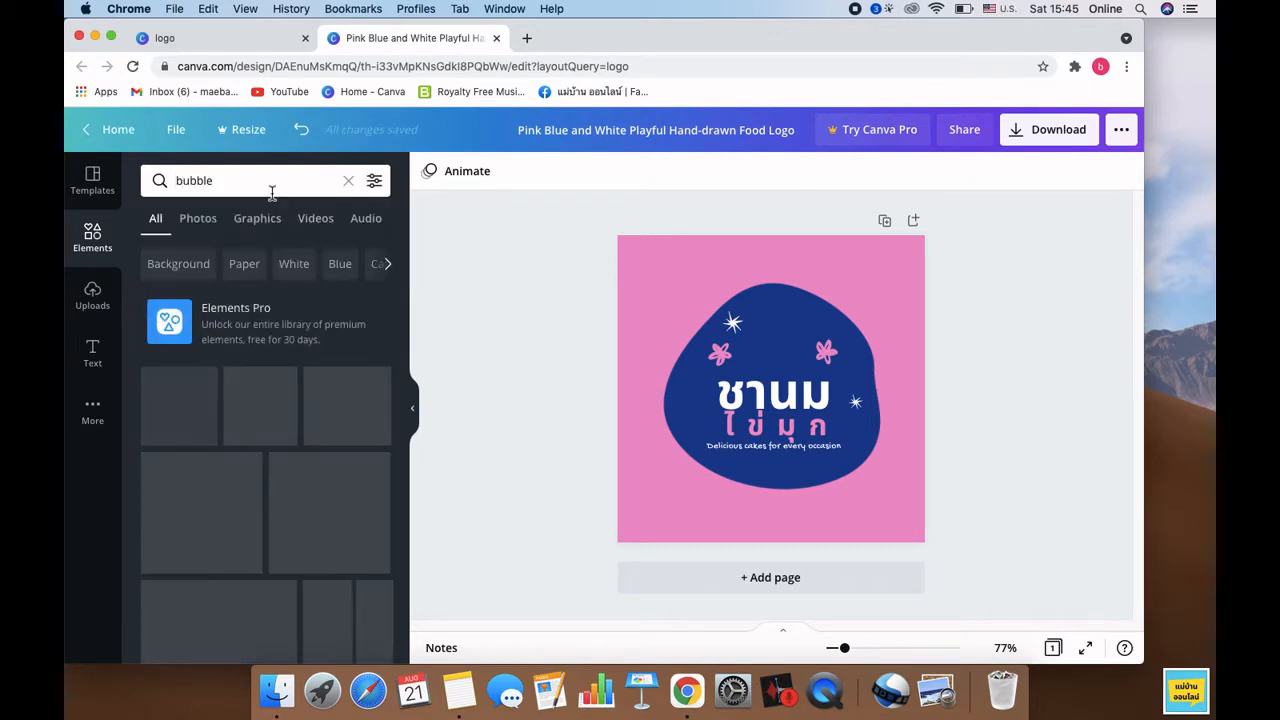
{"action": "scroll", "coordinate": [333, 399], "scroll_direction": "down", "scroll_amount": 1}
{"action": "scroll", "coordinate": [335, 400], "scroll_direction": "down", "scroll_amount": 10}
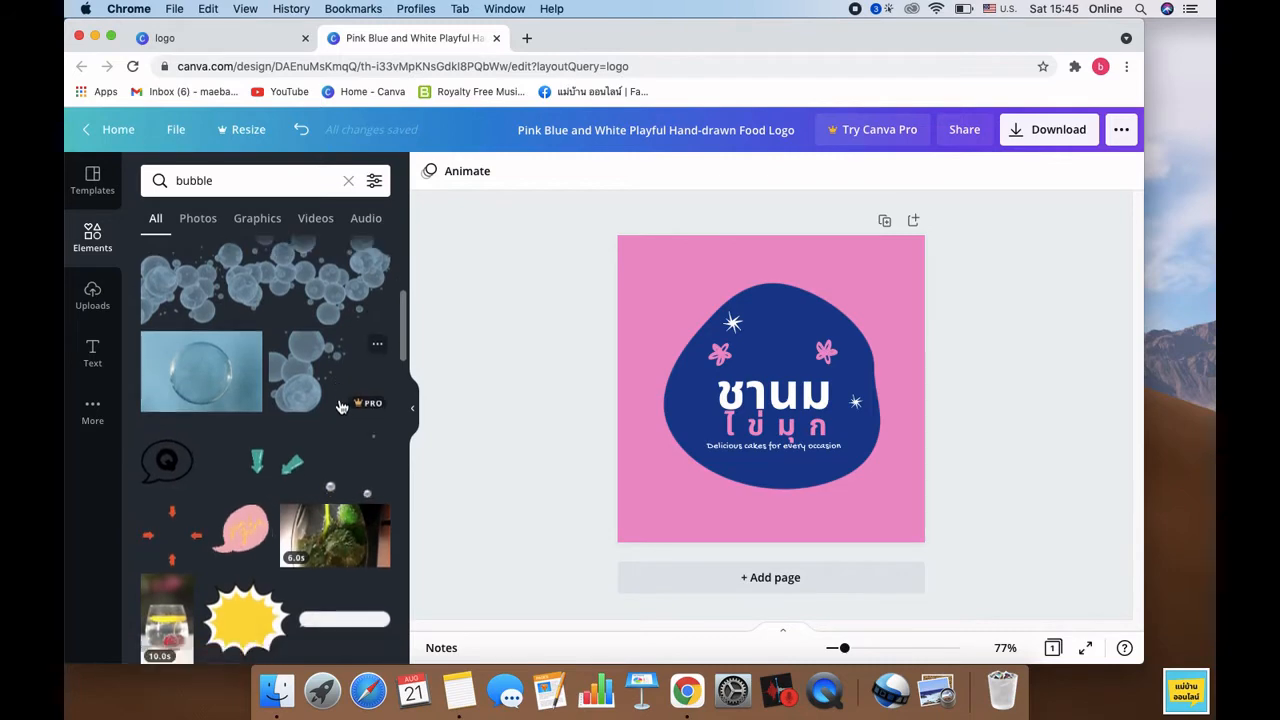
{"action": "scroll", "coordinate": [272, 510], "scroll_direction": "down", "scroll_amount": 15}
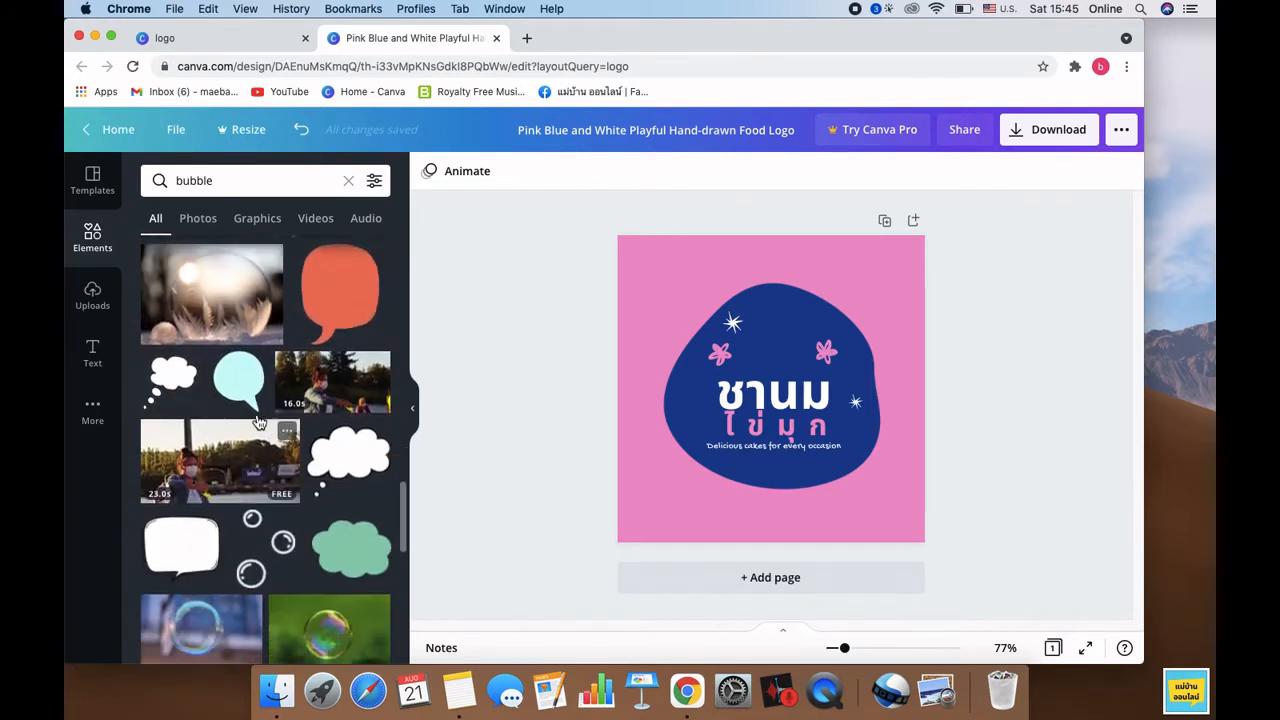
Step: Refine the element search to "bubble drink" and examine the results for a bubble tea illustration
{"action": "left_click", "coordinate": [229, 180]}
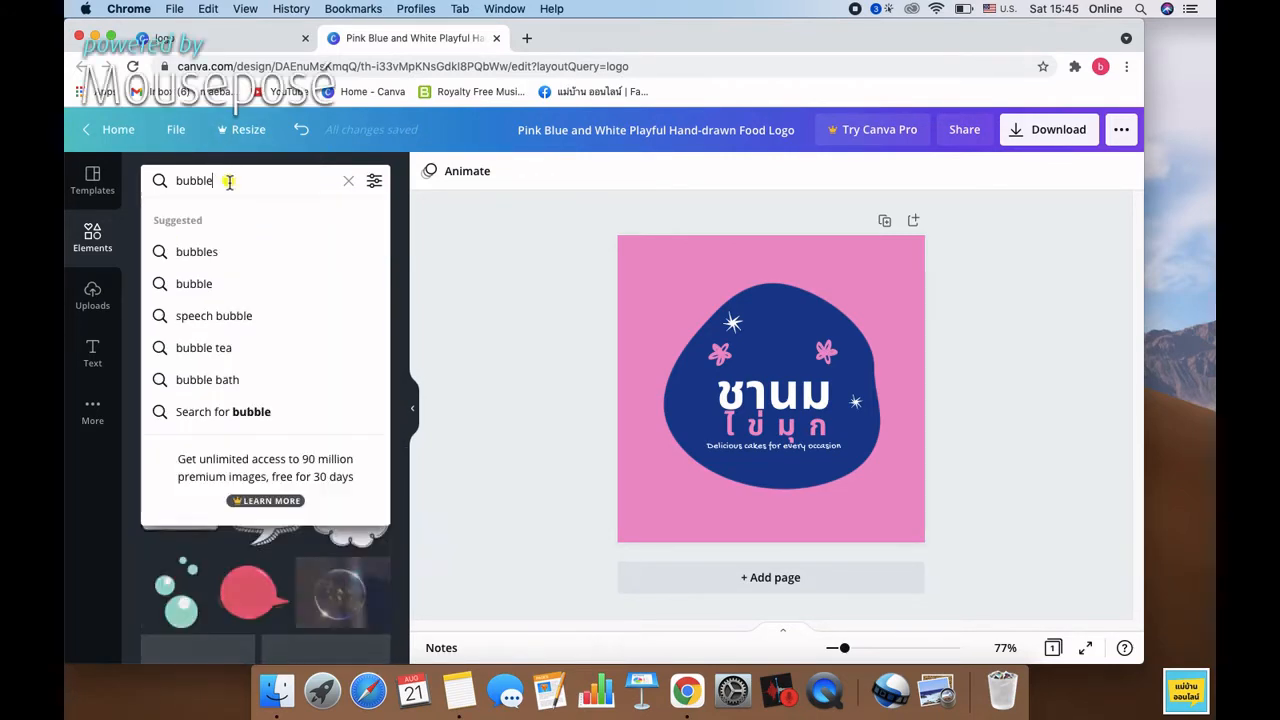
{"action": "type", "text": "dr"}
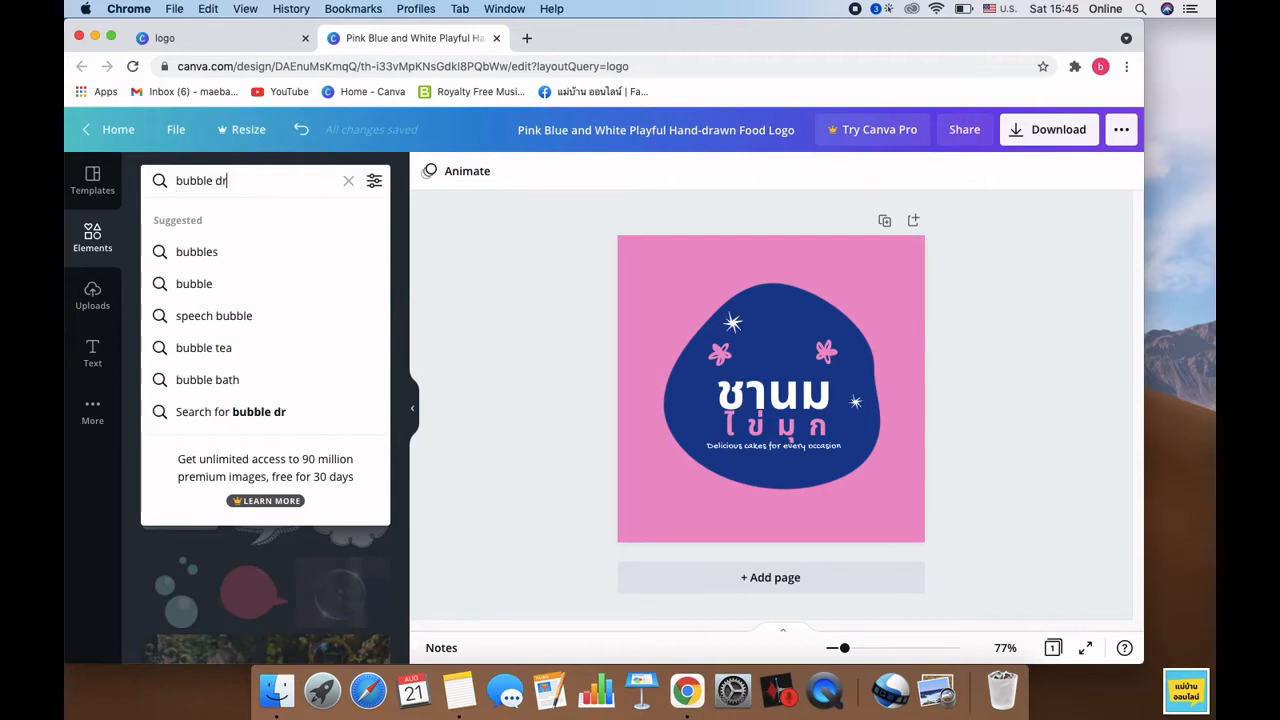
{"action": "type", "text": "ink"}
{"action": "key", "text": "Return"}
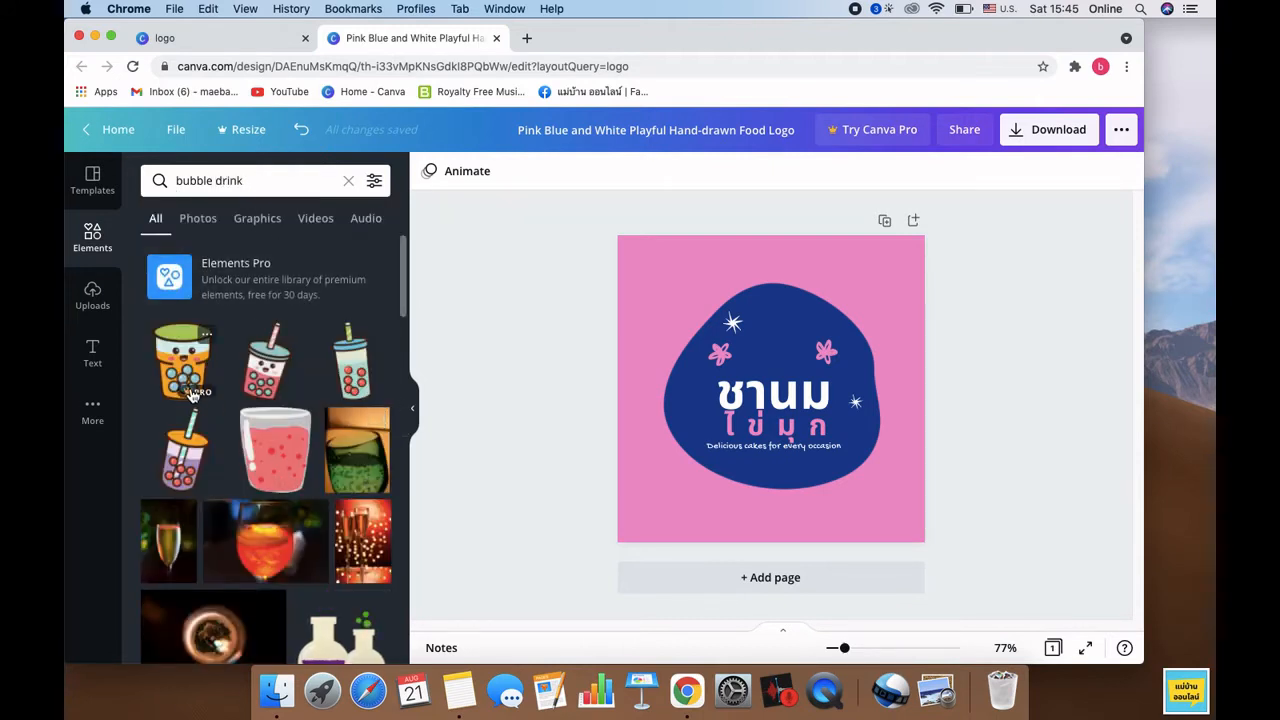
{"action": "scroll", "coordinate": [268, 483], "scroll_direction": "down", "scroll_amount": 1}
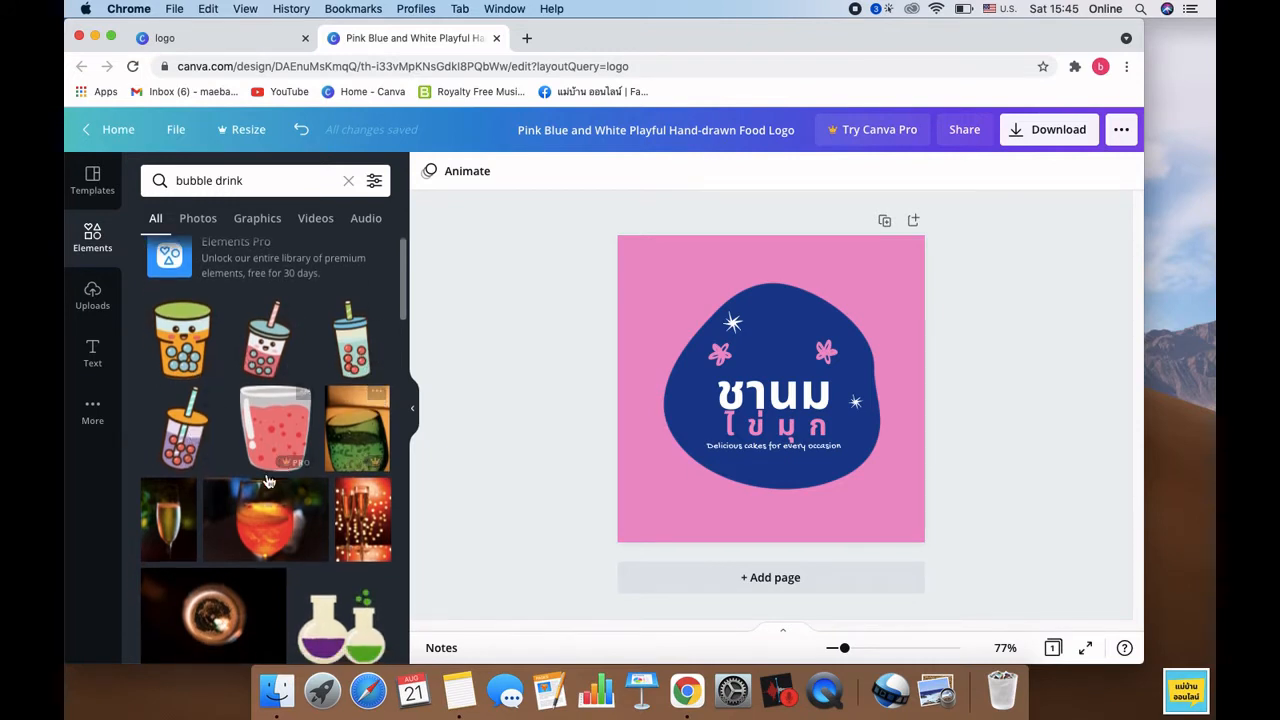
{"action": "scroll", "coordinate": [278, 418], "scroll_direction": "down", "scroll_amount": 5}
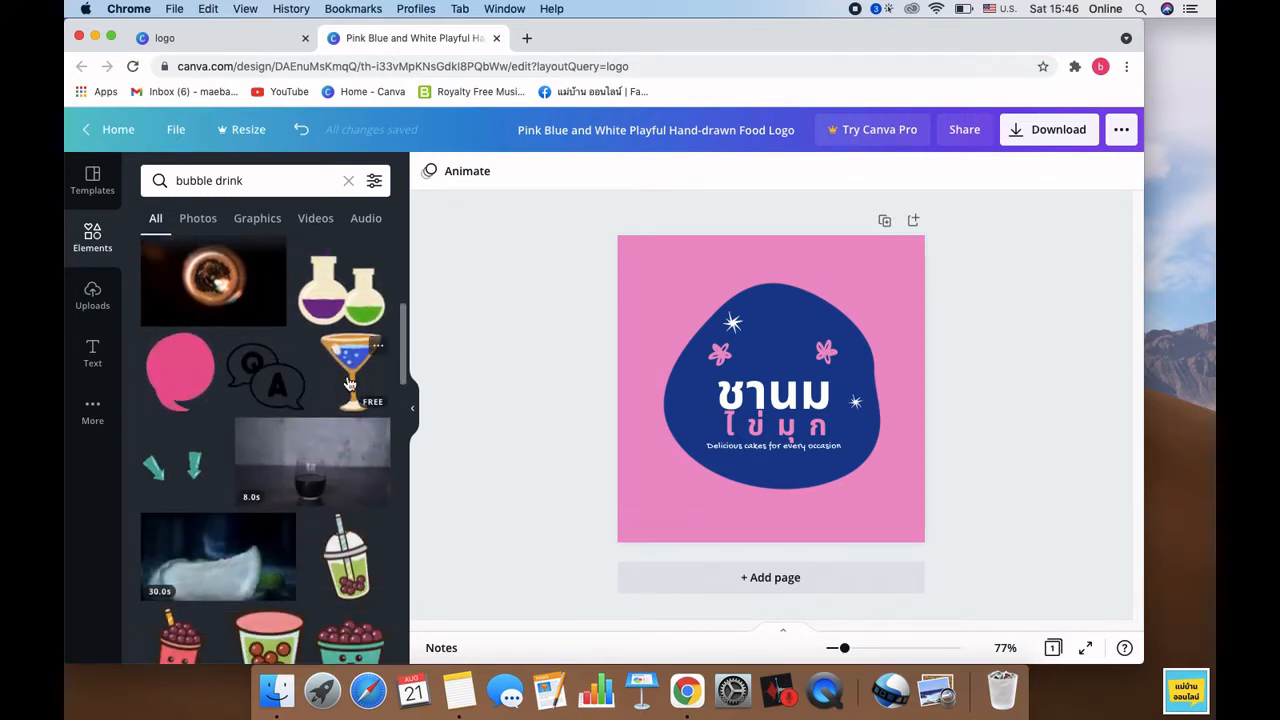
{"action": "scroll", "coordinate": [282, 600], "scroll_direction": "down", "scroll_amount": 2}
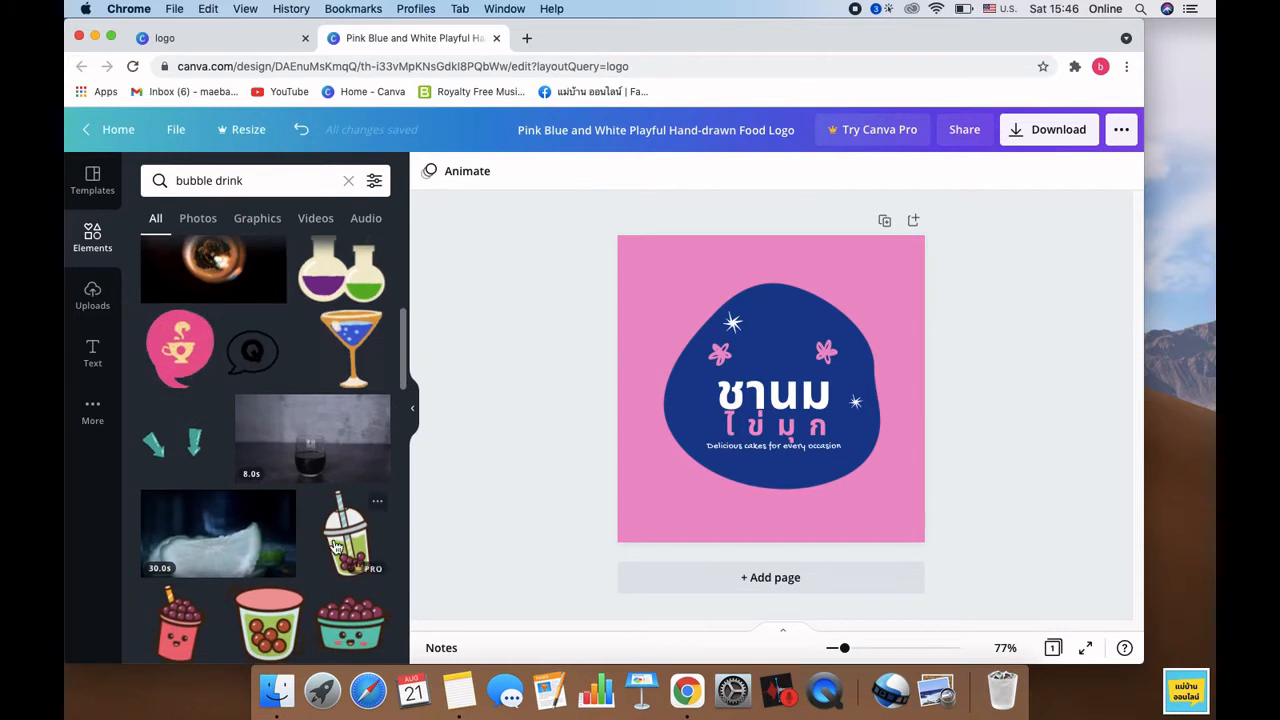
{"action": "scroll", "coordinate": [282, 600], "scroll_direction": "down", "scroll_amount": 3}
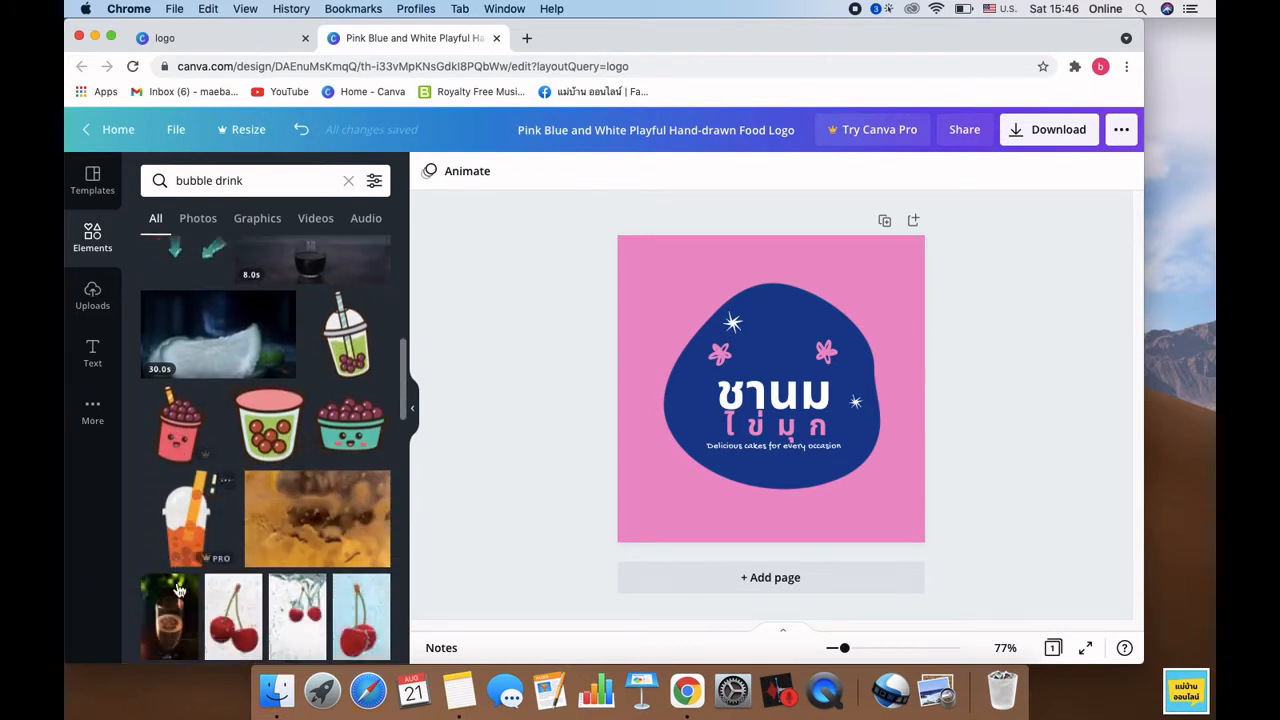
{"action": "scroll", "coordinate": [220, 500], "scroll_direction": "down", "scroll_amount": 5}
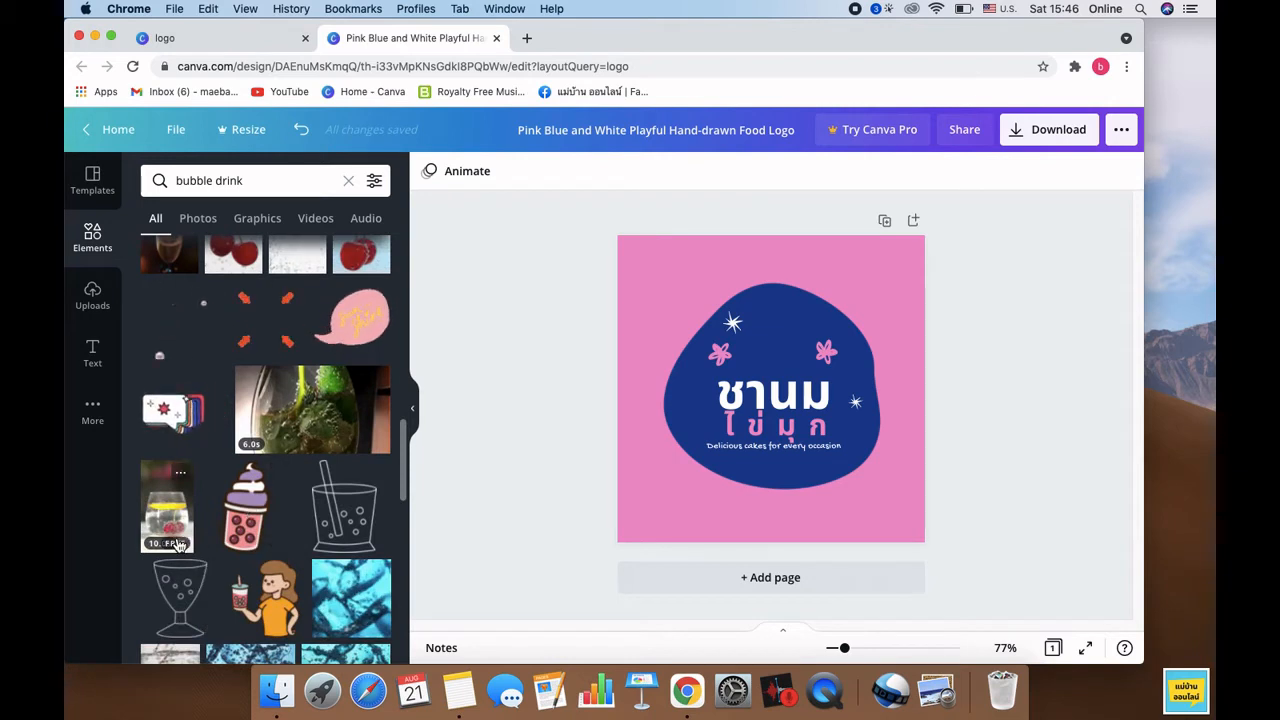
{"action": "scroll", "coordinate": [280, 597], "scroll_direction": "down", "scroll_amount": 5}
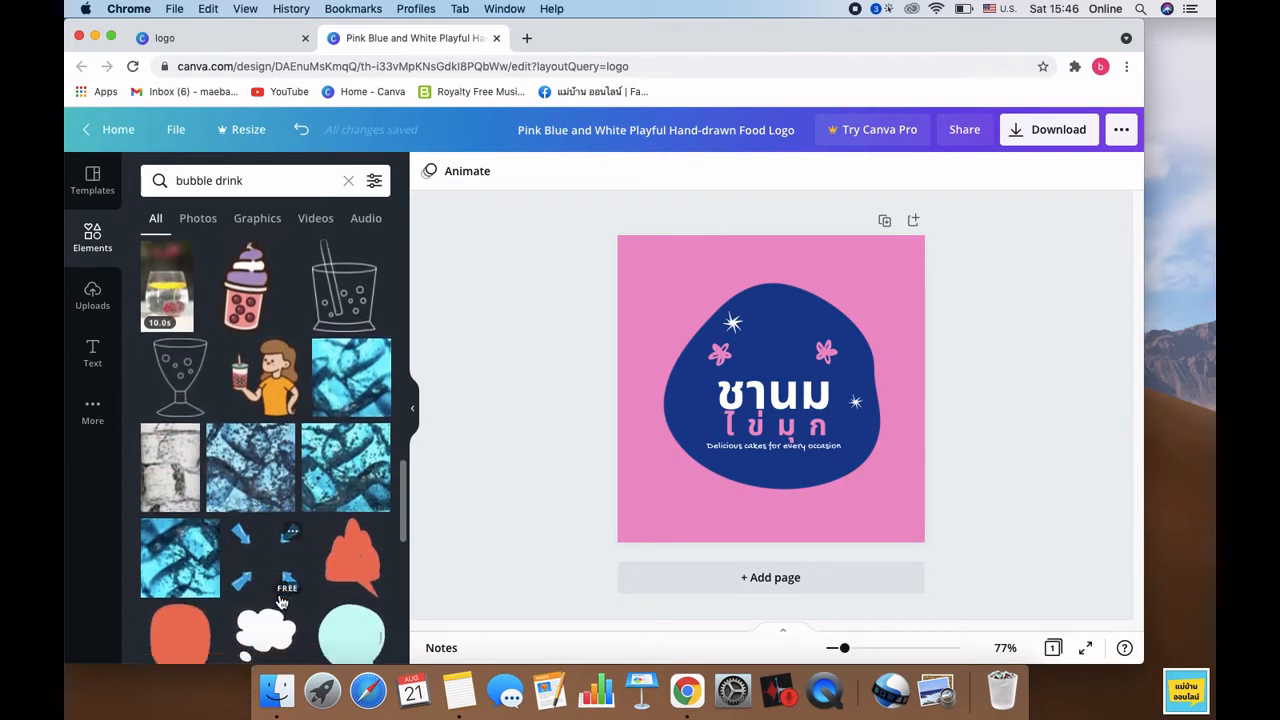
{"action": "scroll", "coordinate": [195, 575], "scroll_direction": "down", "scroll_amount": 4}
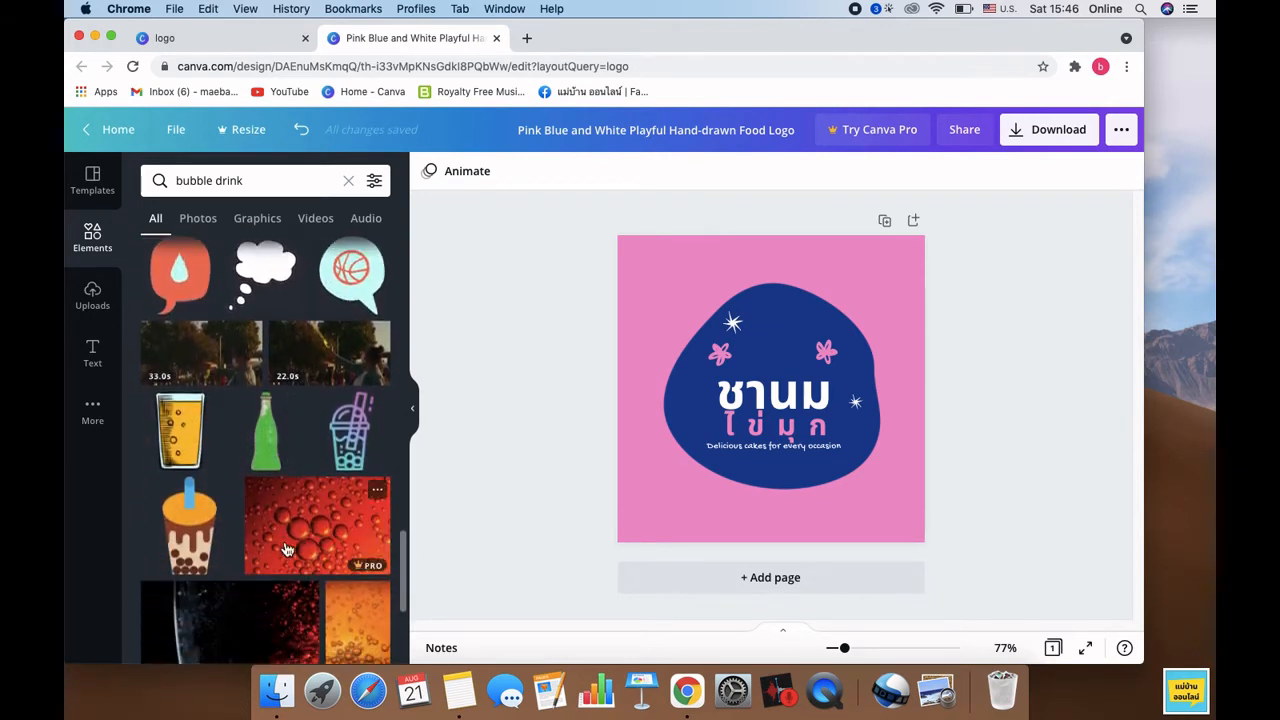
{"action": "scroll", "coordinate": [265, 450], "scroll_direction": "down", "scroll_amount": 2}
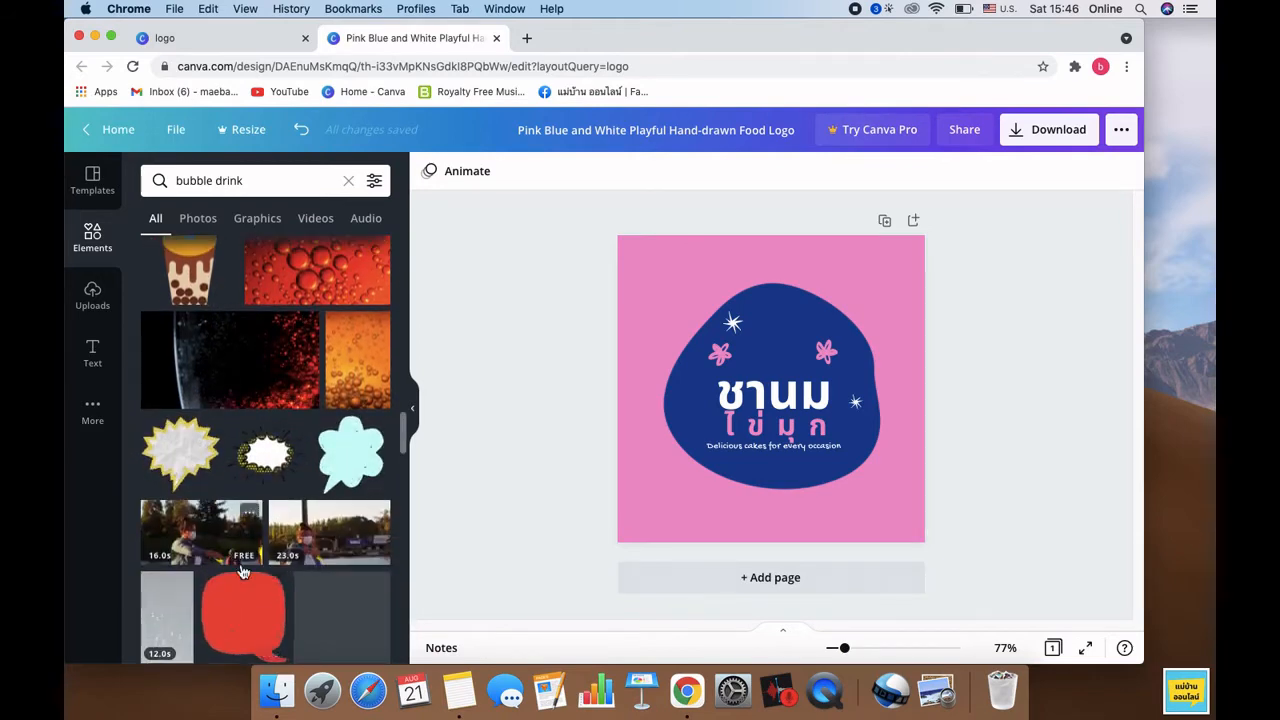
{"action": "scroll", "coordinate": [265, 450], "scroll_direction": "up", "scroll_amount": 5}
Step: Search the design elements for "cup" and look through the results for a suitable cup graphic
{"action": "left_click", "coordinate": [147, 186]}
{"action": "triple_click", "coordinate": [155, 174]}
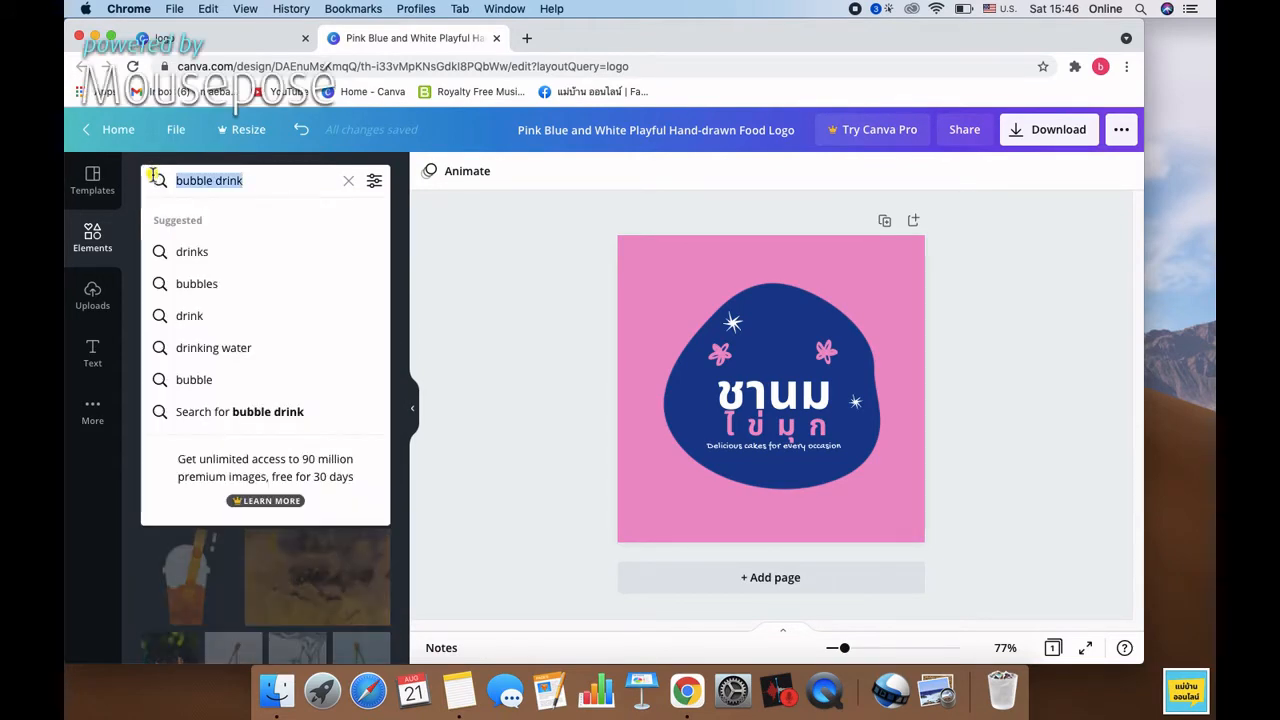
{"action": "type", "text": "cup"}
{"action": "key", "text": "Return"}
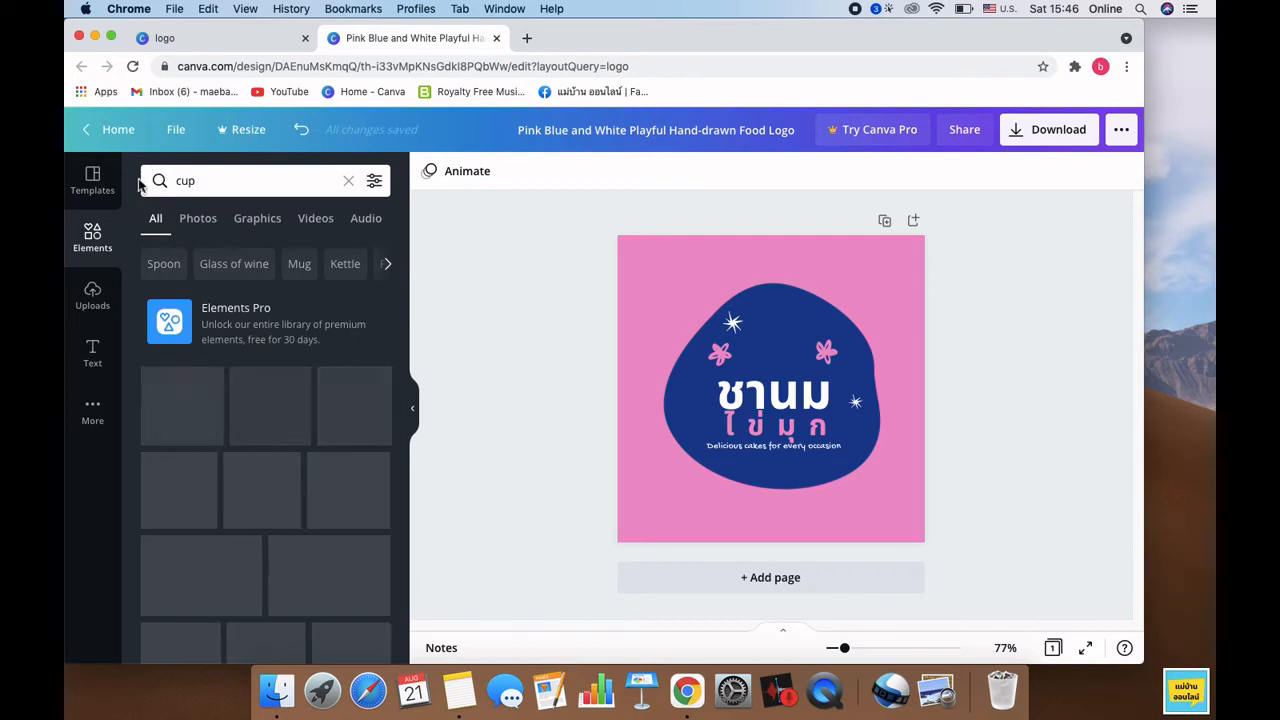
{"action": "scroll", "coordinate": [290, 420], "scroll_direction": "down", "scroll_amount": 3}
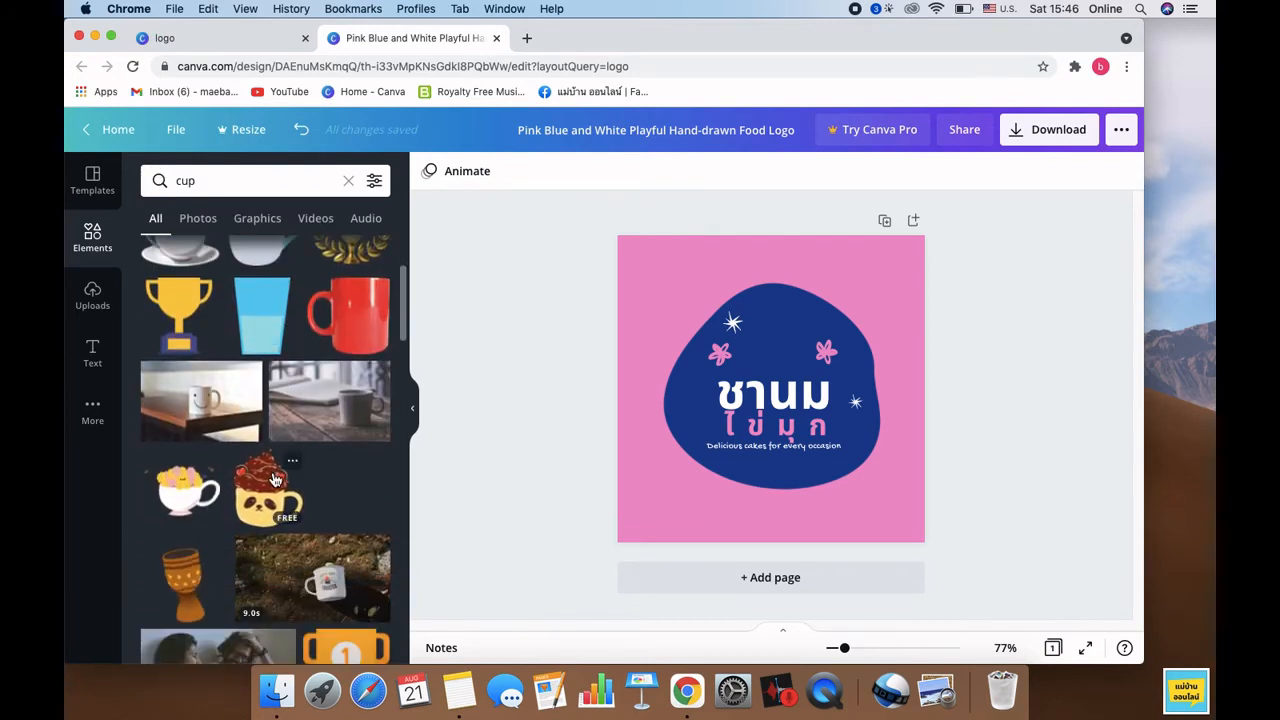
{"action": "scroll", "coordinate": [200, 495], "scroll_direction": "down", "scroll_amount": 3}
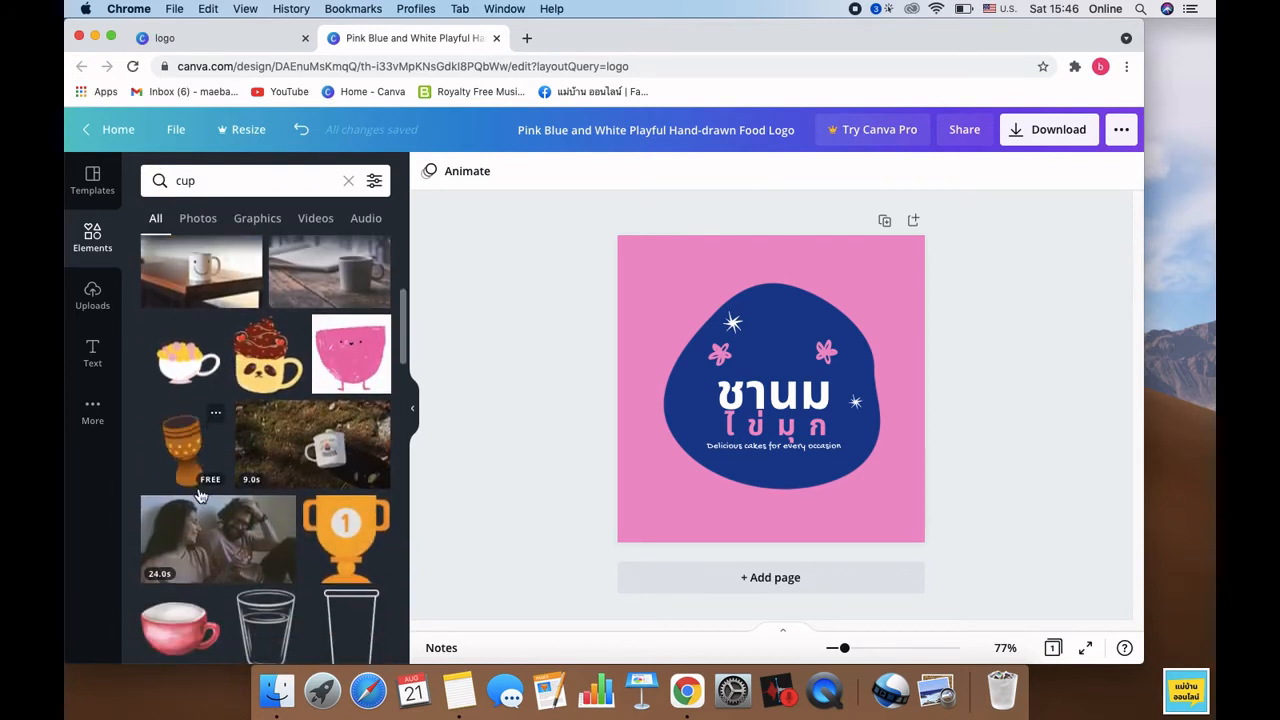
{"action": "scroll", "coordinate": [203, 497], "scroll_direction": "down", "scroll_amount": 10}
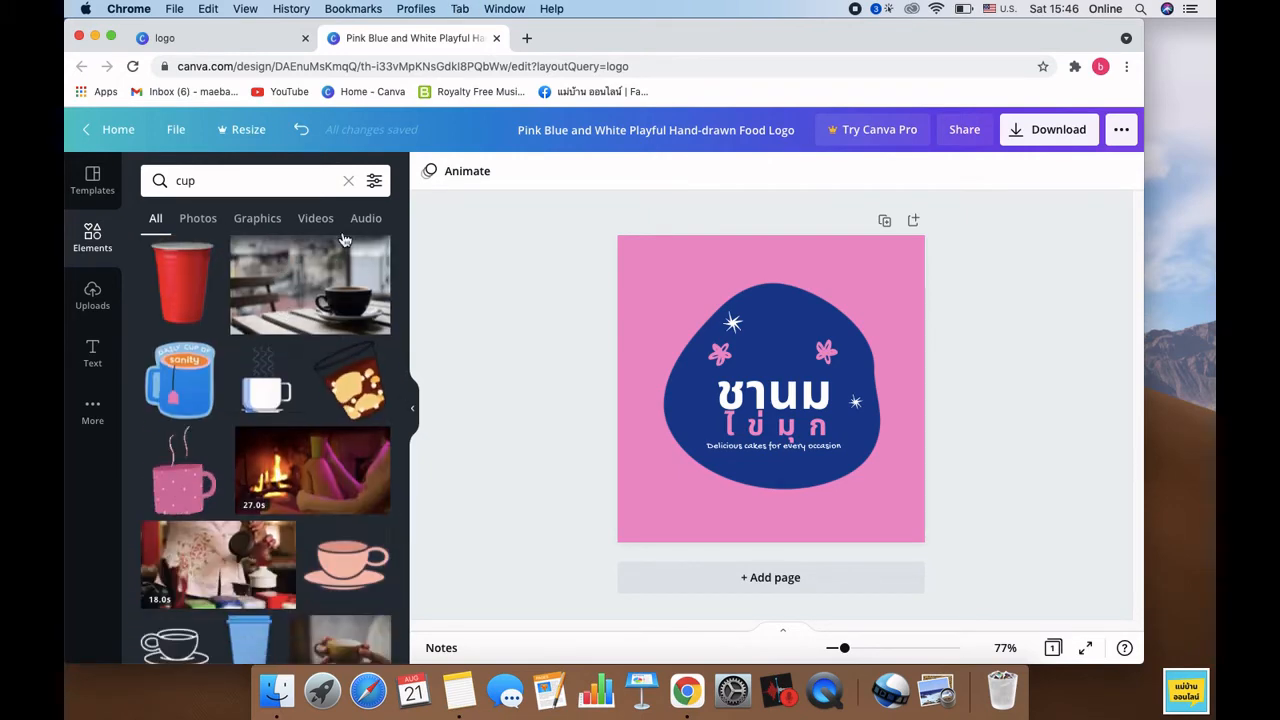
Step: Open a new browser tab for finding a drink picture outside the design
{"action": "left_click", "coordinate": [527, 39]}
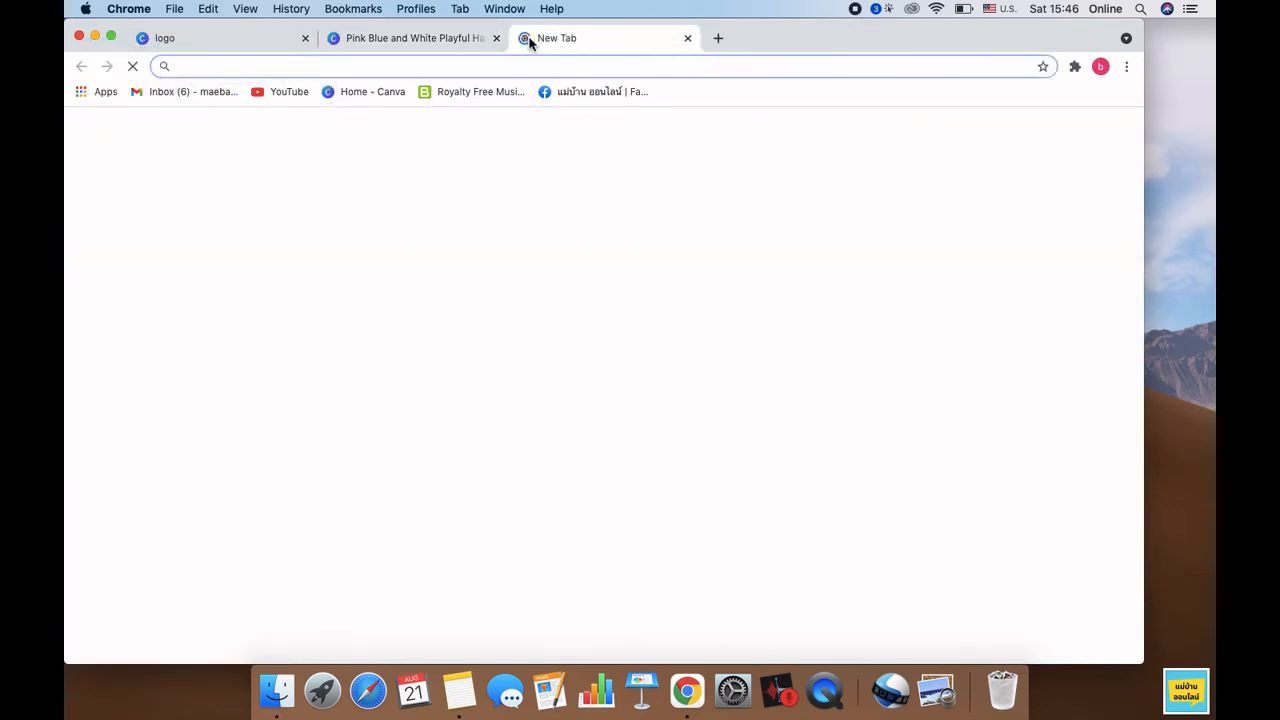
{"action": "key", "text": "ctrl+space"}
{"action": "type", "text": "ชารม"}
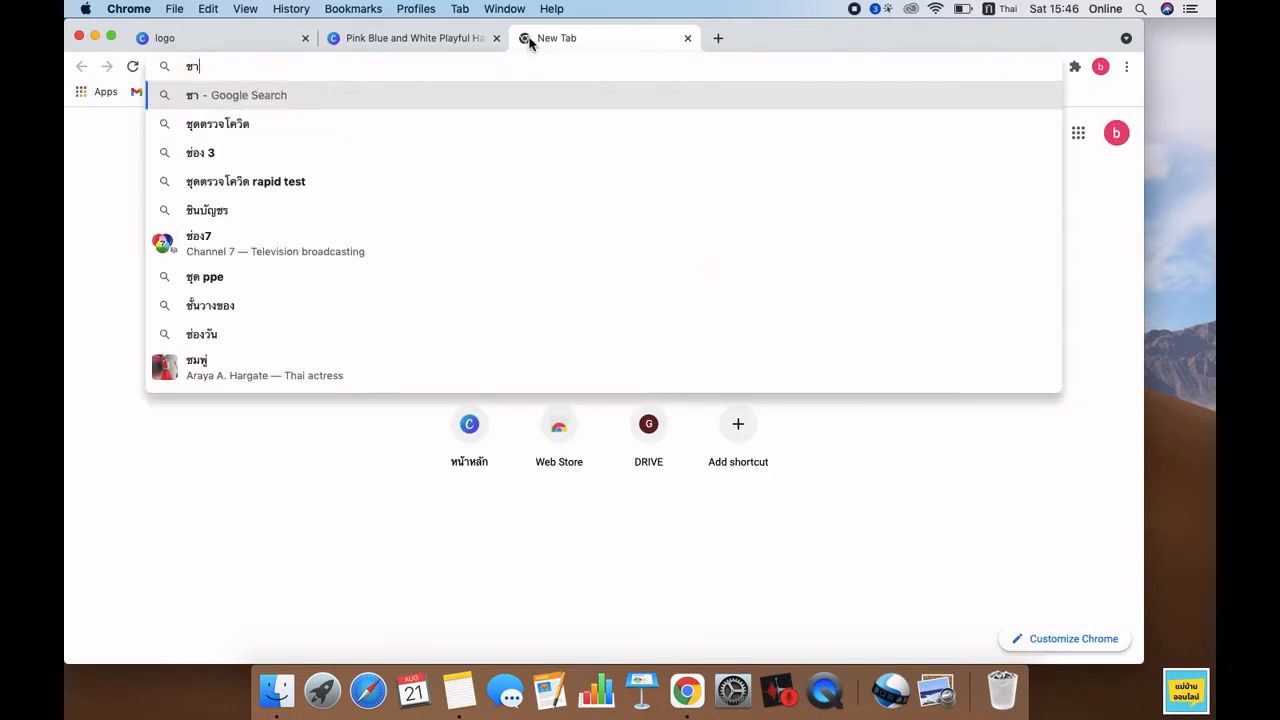
{"action": "key", "text": "BackSpace"}
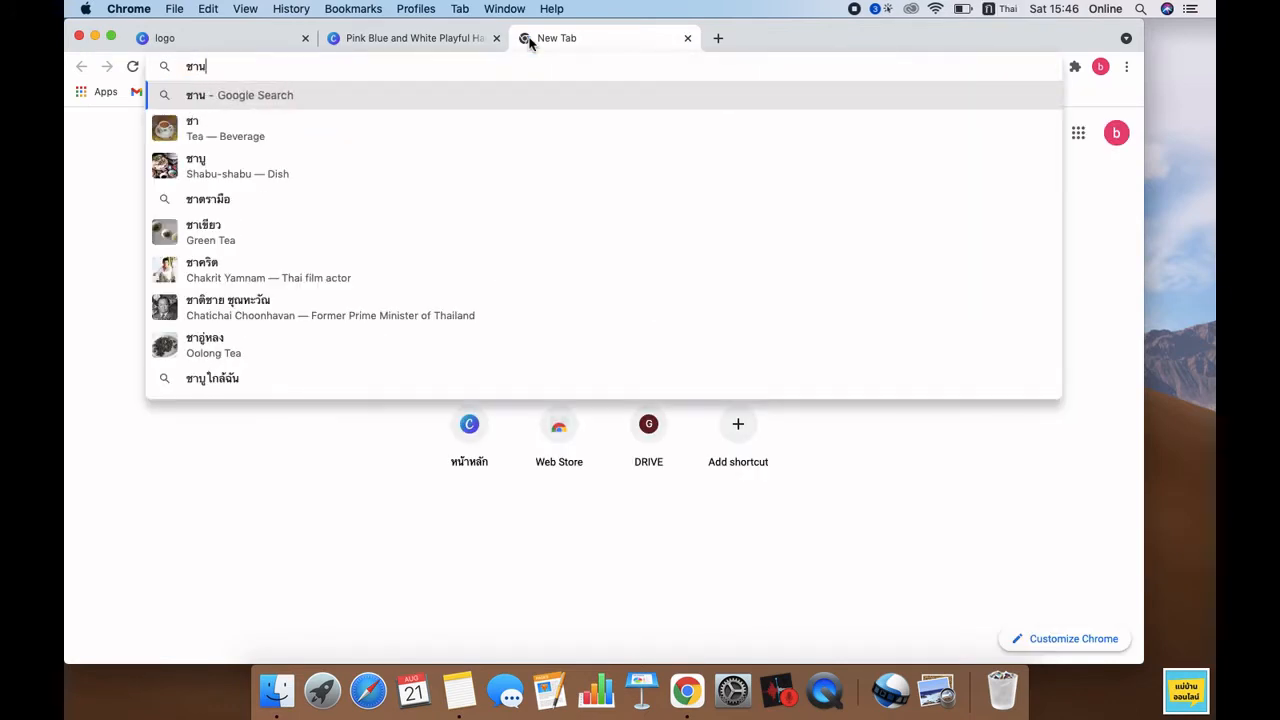
{"action": "key", "text": "BackSpace"}
{"action": "key", "text": "BackSpace"}
{"action": "key", "text": "BackSpace"}
{"action": "key", "text": "ctrl+space"}
Step: Search the web for "pexels" and open the Pexels free stock photo site
{"action": "type", "text": "p"}
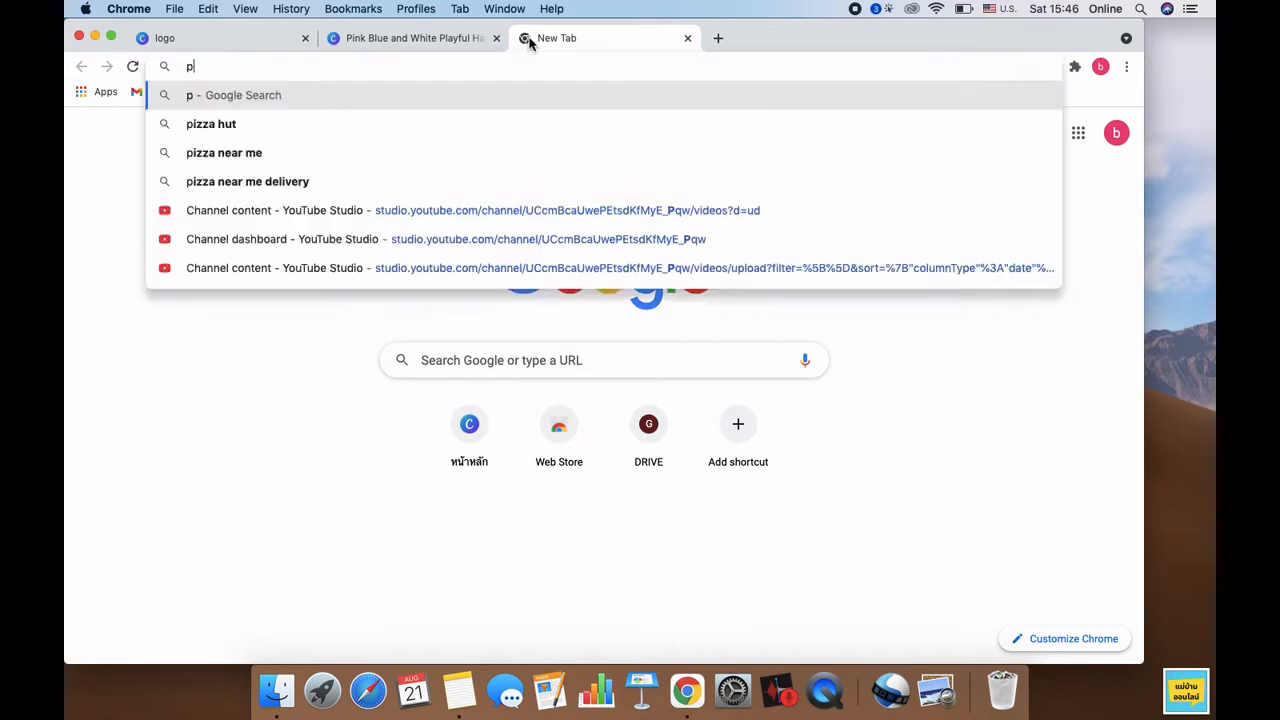
{"action": "type", "text": "exels"}
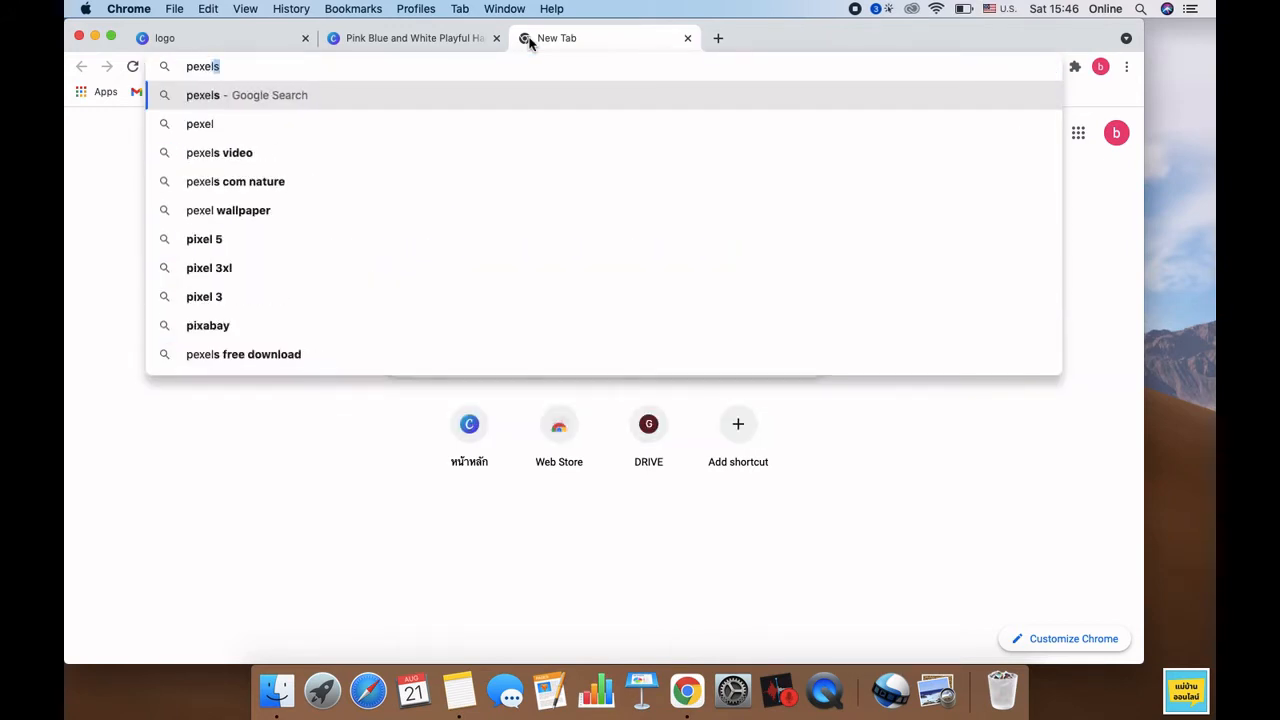
{"action": "key", "text": "Return"}
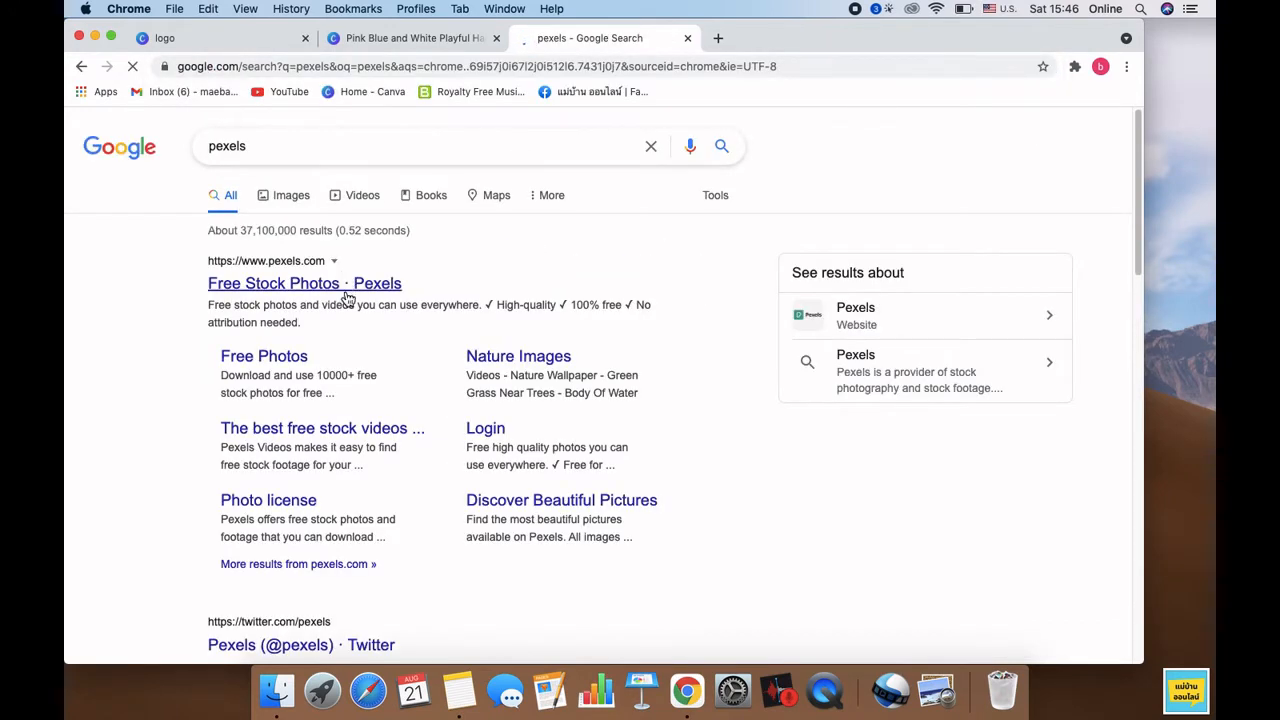
{"action": "left_click", "coordinate": [343, 288]}
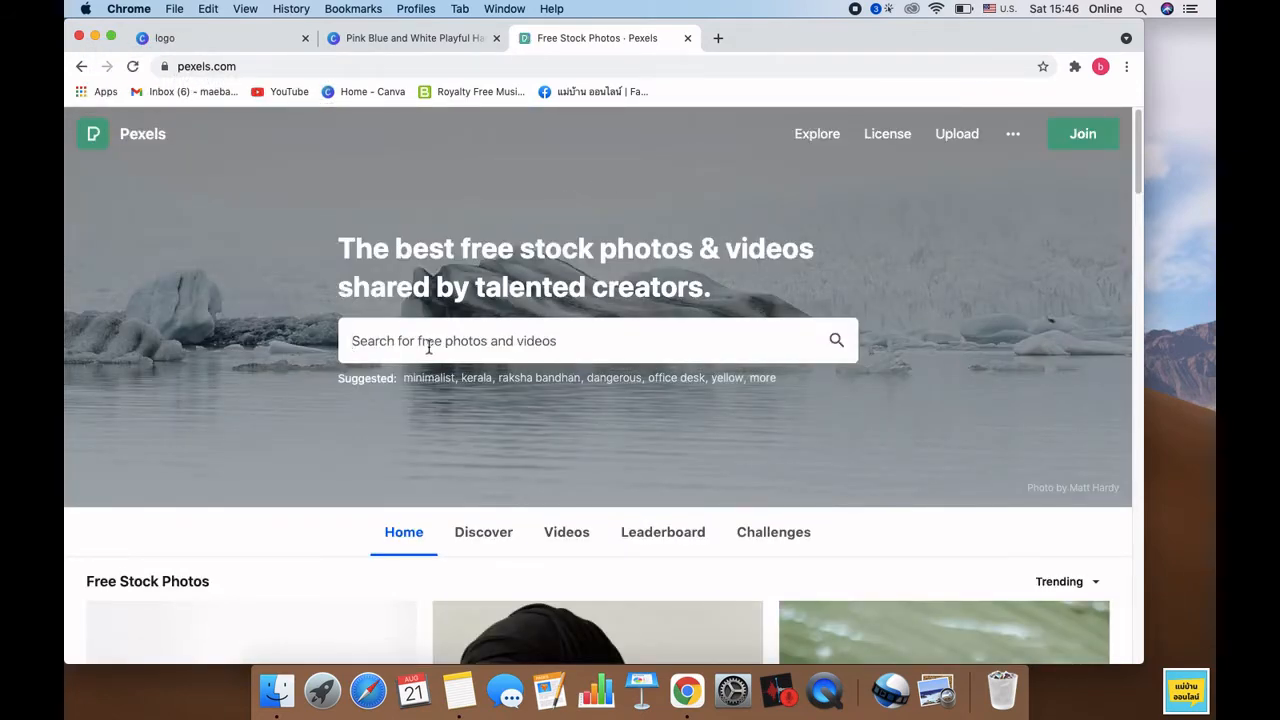
Step: Search Pexels for "bubble drink" and look through the photos for a bubble tea picture
{"action": "left_click", "coordinate": [378, 331]}
{"action": "type", "text": "bubble drink"}
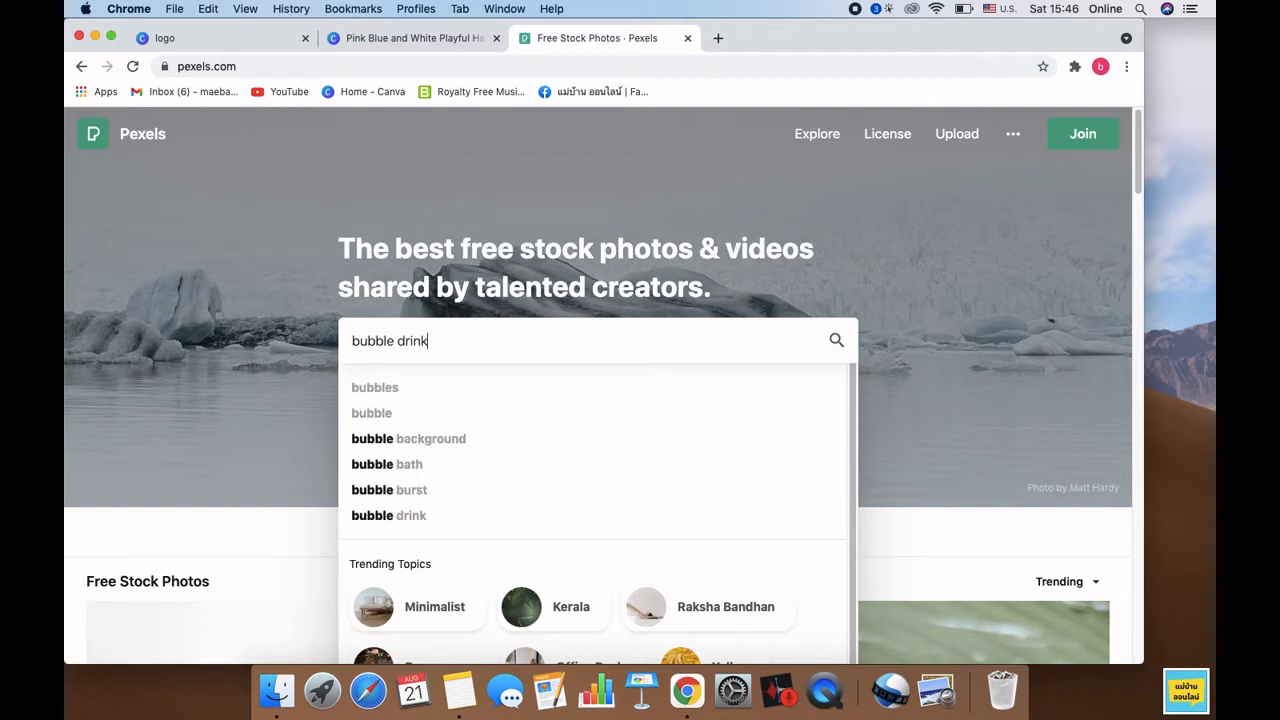
{"action": "key", "text": "Return"}
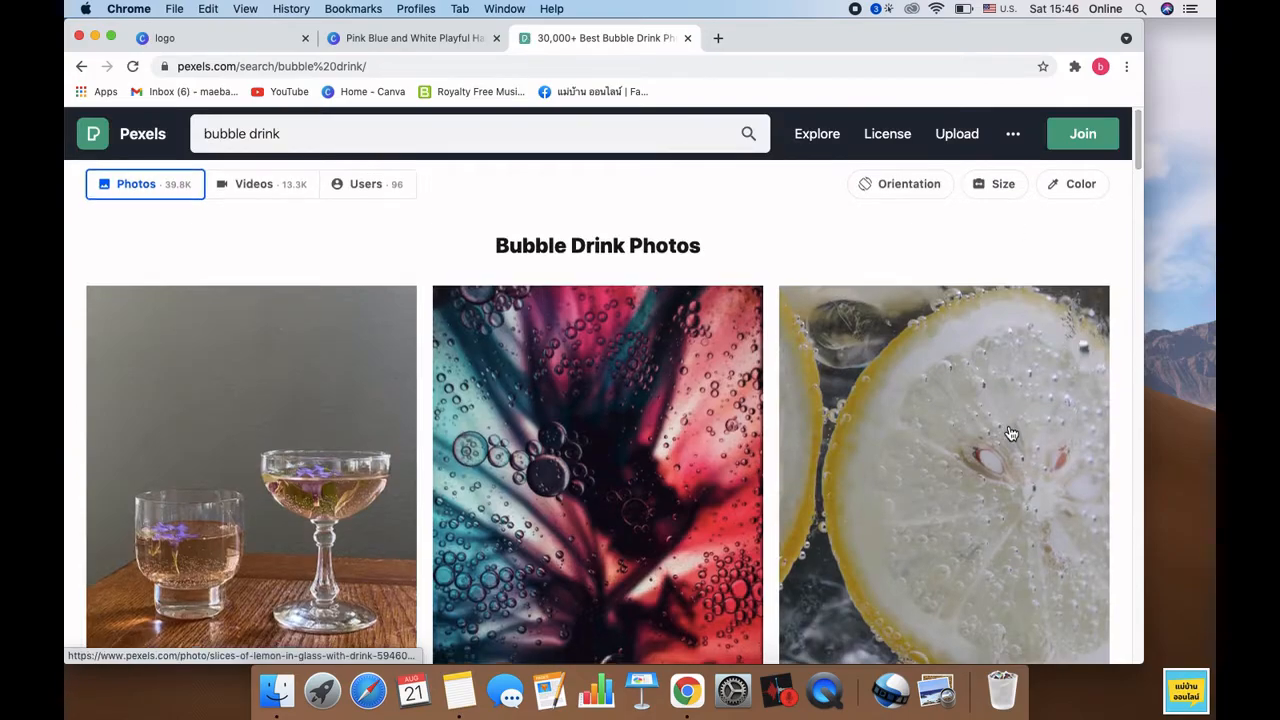
{"action": "scroll", "coordinate": [808, 438], "scroll_direction": "down", "scroll_amount": 10}
{"action": "scroll", "coordinate": [808, 438], "scroll_direction": "down", "scroll_amount": 15}
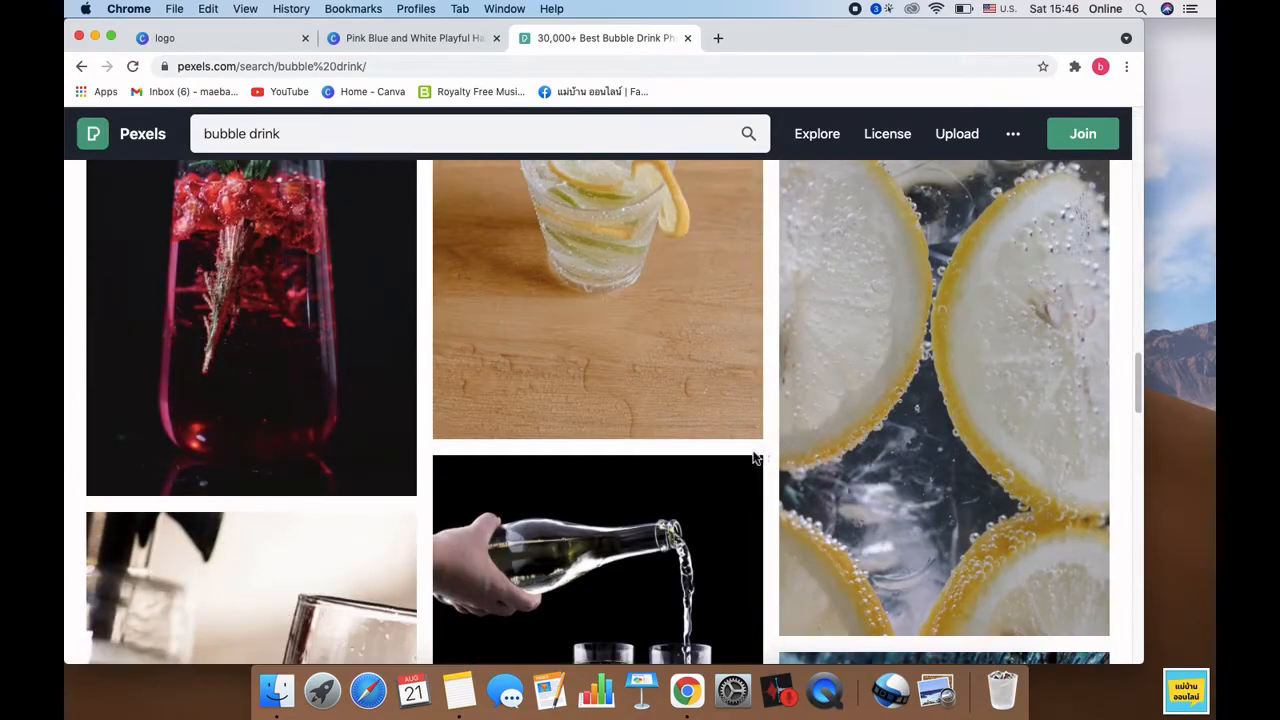
{"action": "scroll", "coordinate": [730, 471], "scroll_direction": "down", "scroll_amount": 15}
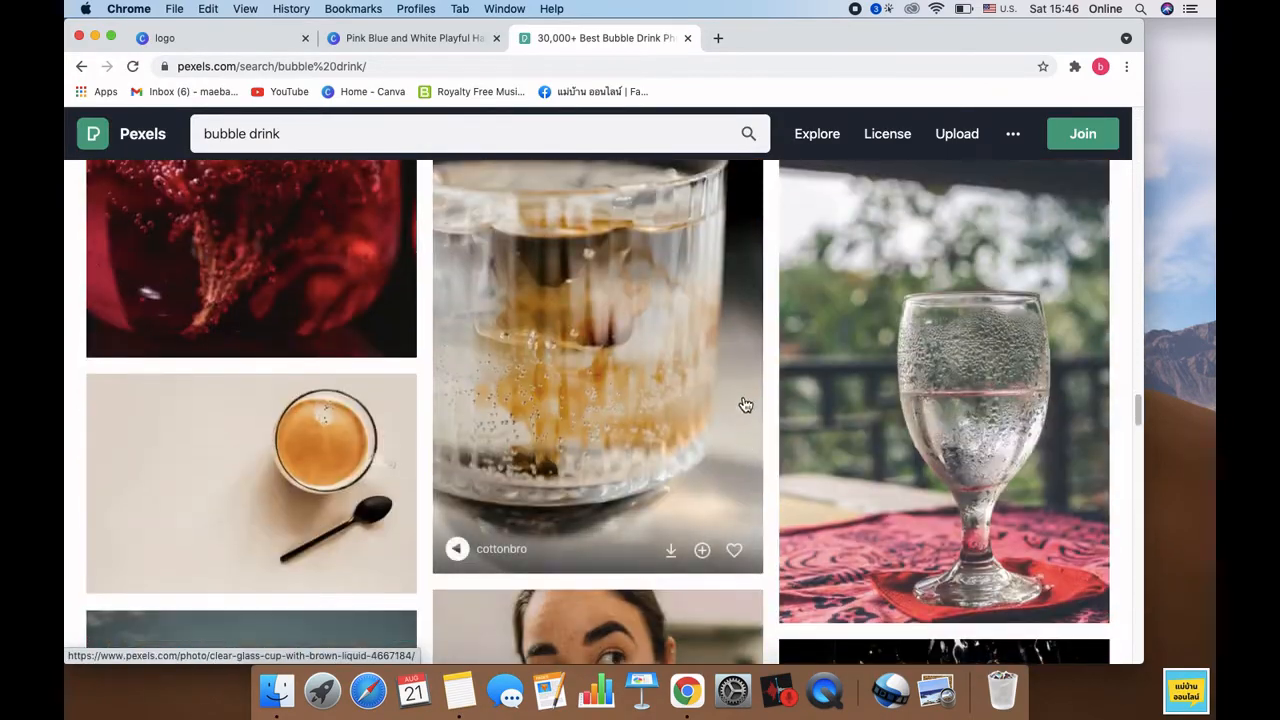
{"action": "scroll", "coordinate": [745, 411], "scroll_direction": "down", "scroll_amount": 5}
{"action": "scroll", "coordinate": [720, 420], "scroll_direction": "up", "scroll_amount": 5}
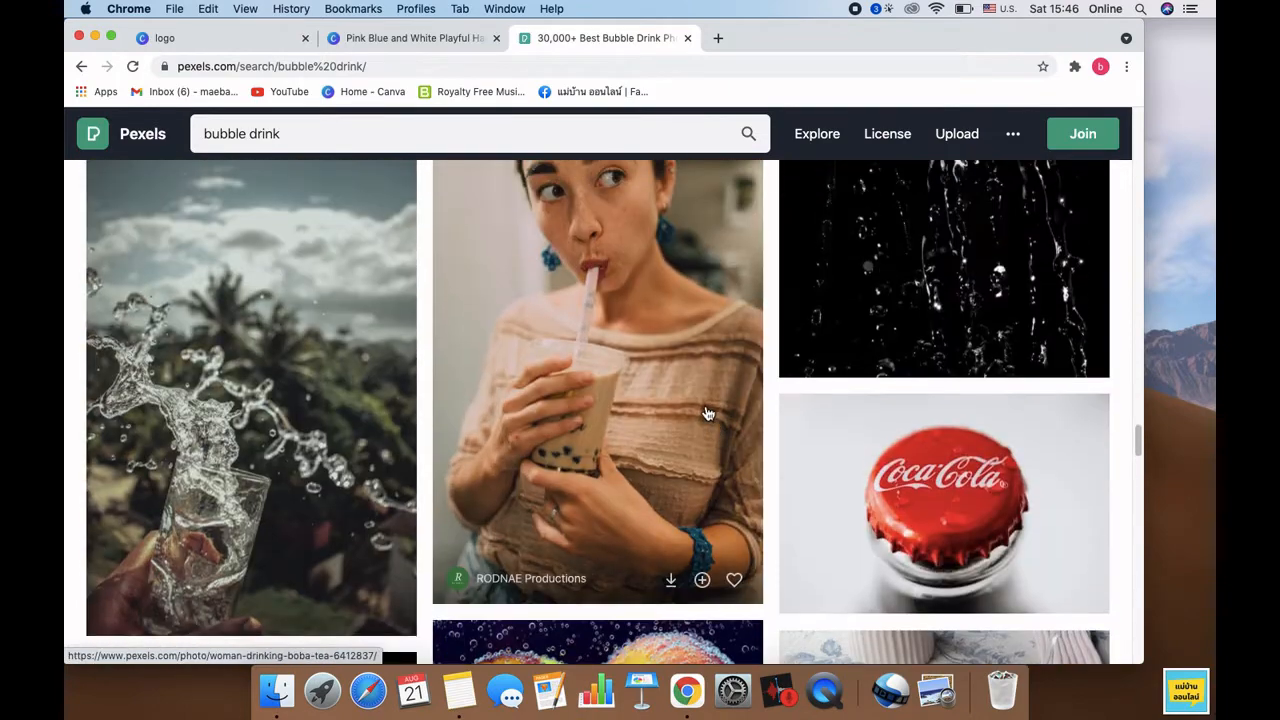
{"action": "scroll", "coordinate": [686, 436], "scroll_direction": "down", "scroll_amount": 4}
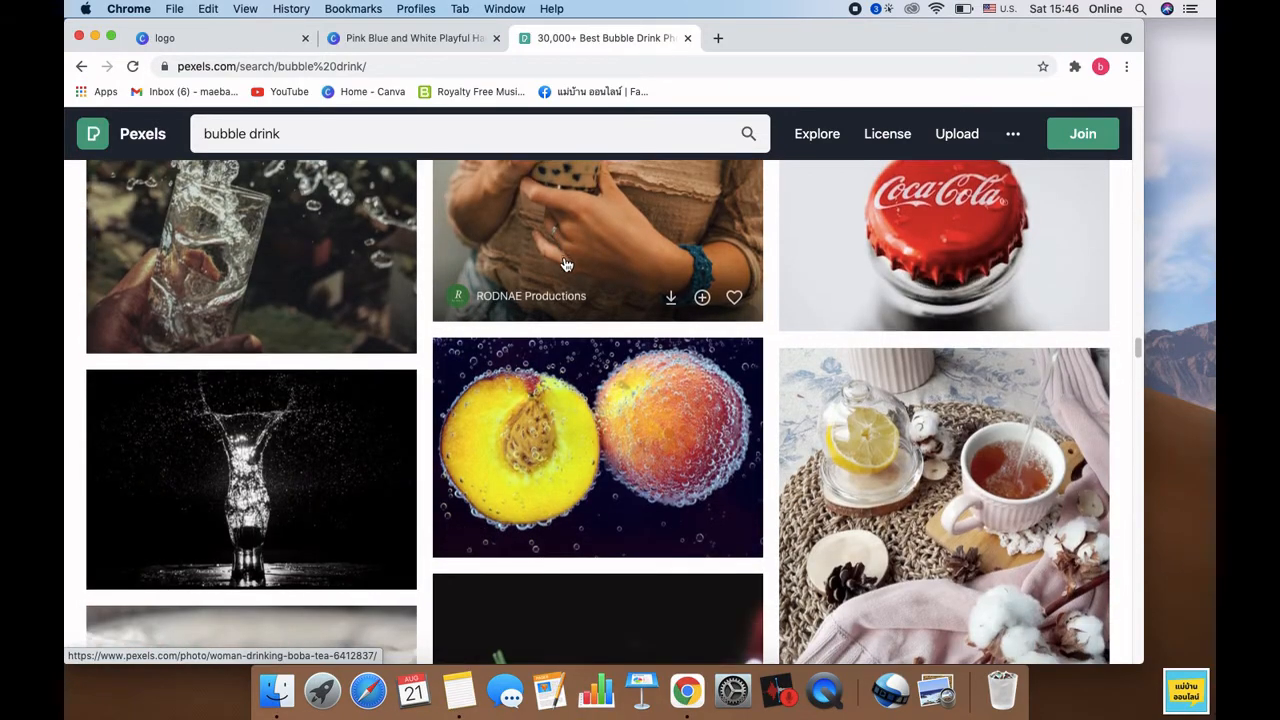
{"action": "scroll", "coordinate": [563, 383], "scroll_direction": "up", "scroll_amount": 5}
Step: Open the photo of the woman drinking boba tea and look through its related photos for a suitable drink
{"action": "left_click", "coordinate": [563, 383]}
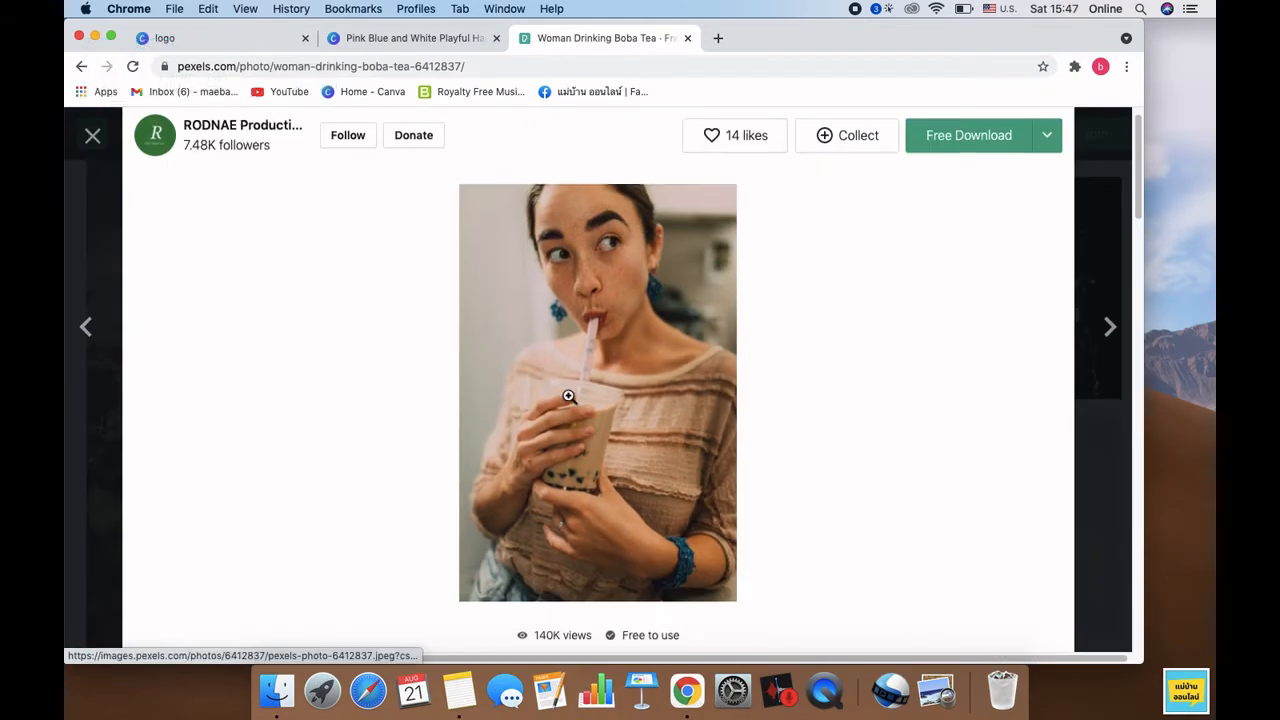
{"action": "scroll", "coordinate": [577, 393], "scroll_direction": "down", "scroll_amount": 5}
{"action": "scroll", "coordinate": [577, 393], "scroll_direction": "down", "scroll_amount": 5}
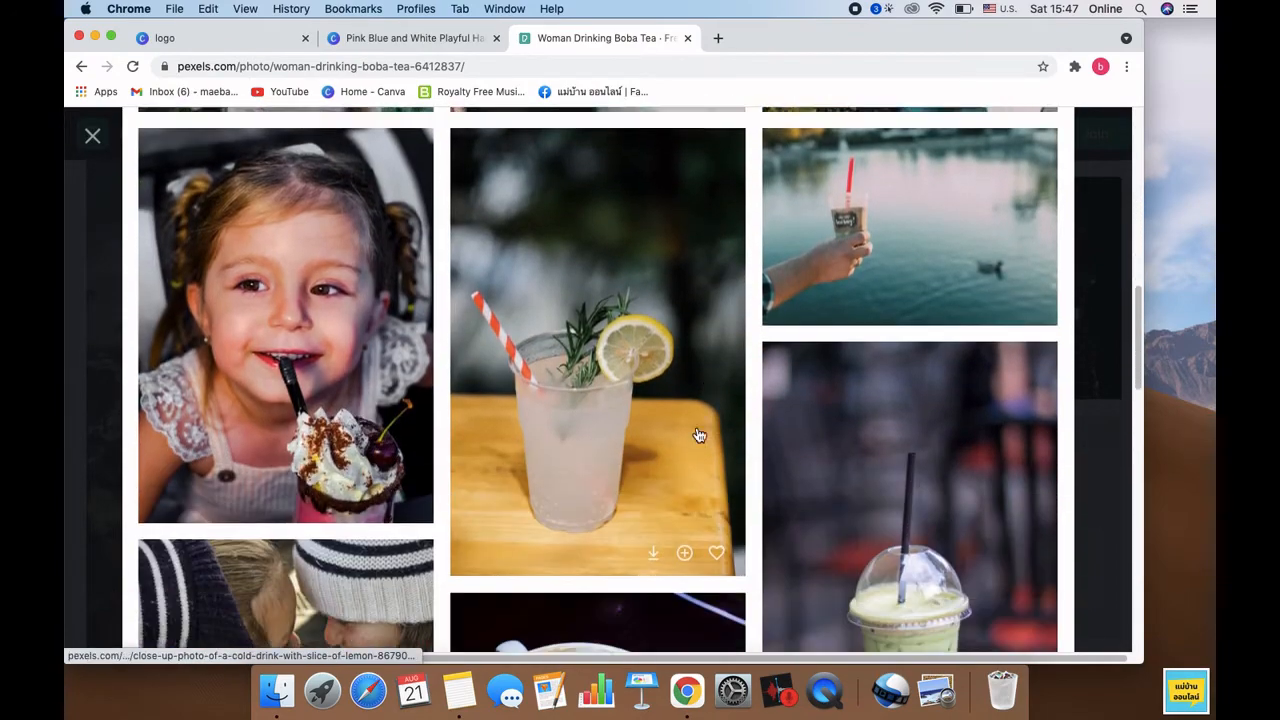
{"action": "scroll", "coordinate": [640, 433], "scroll_direction": "down", "scroll_amount": 6}
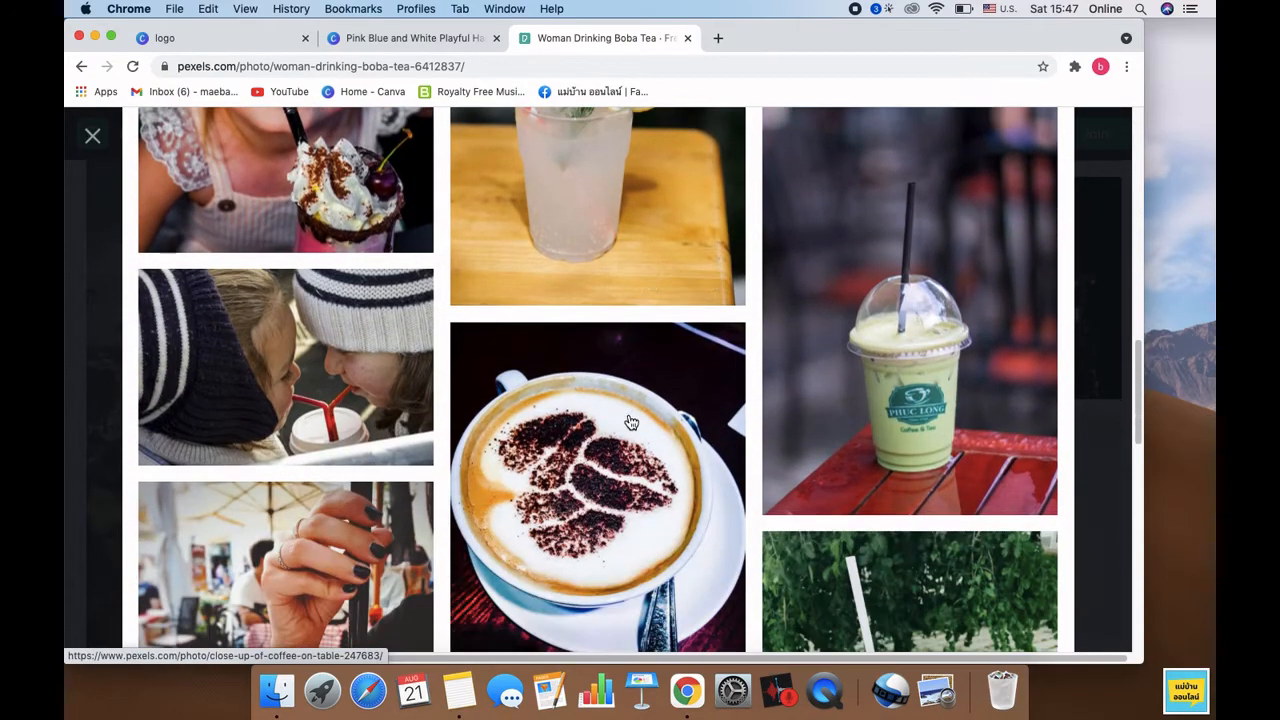
{"action": "scroll", "coordinate": [615, 424], "scroll_direction": "down", "scroll_amount": 8}
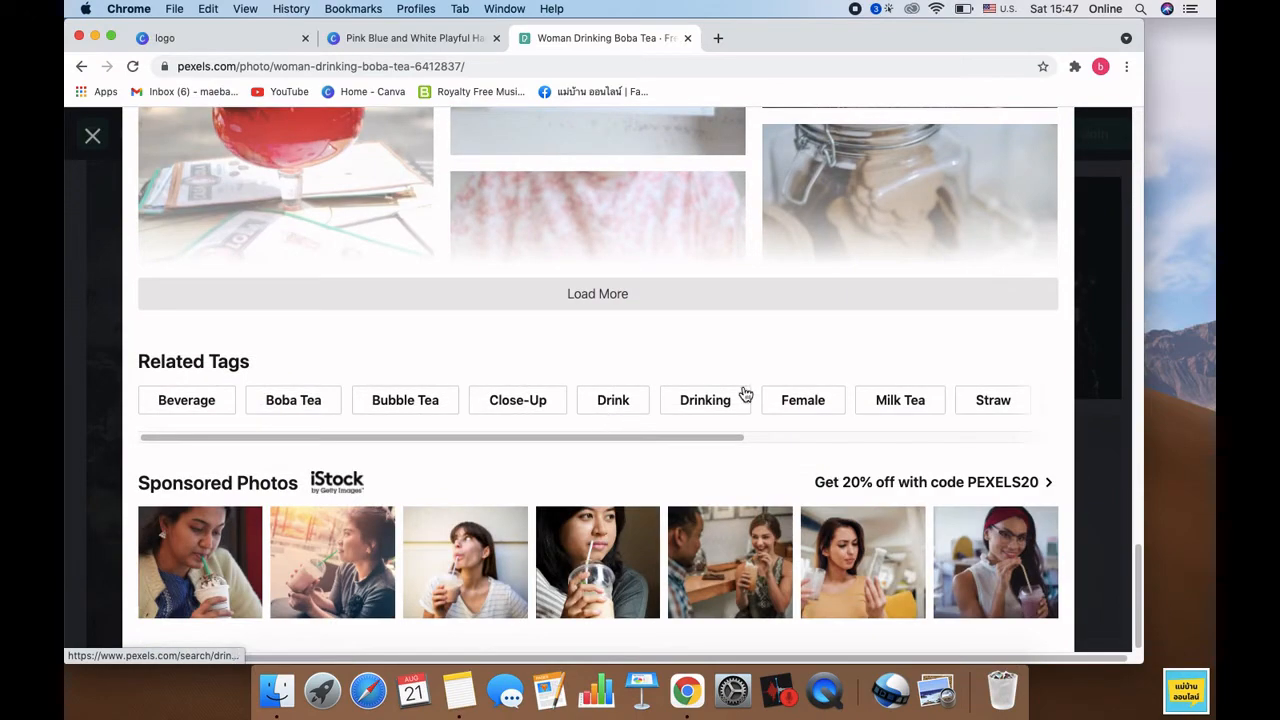
{"action": "scroll", "coordinate": [703, 387], "scroll_direction": "up", "scroll_amount": 10}
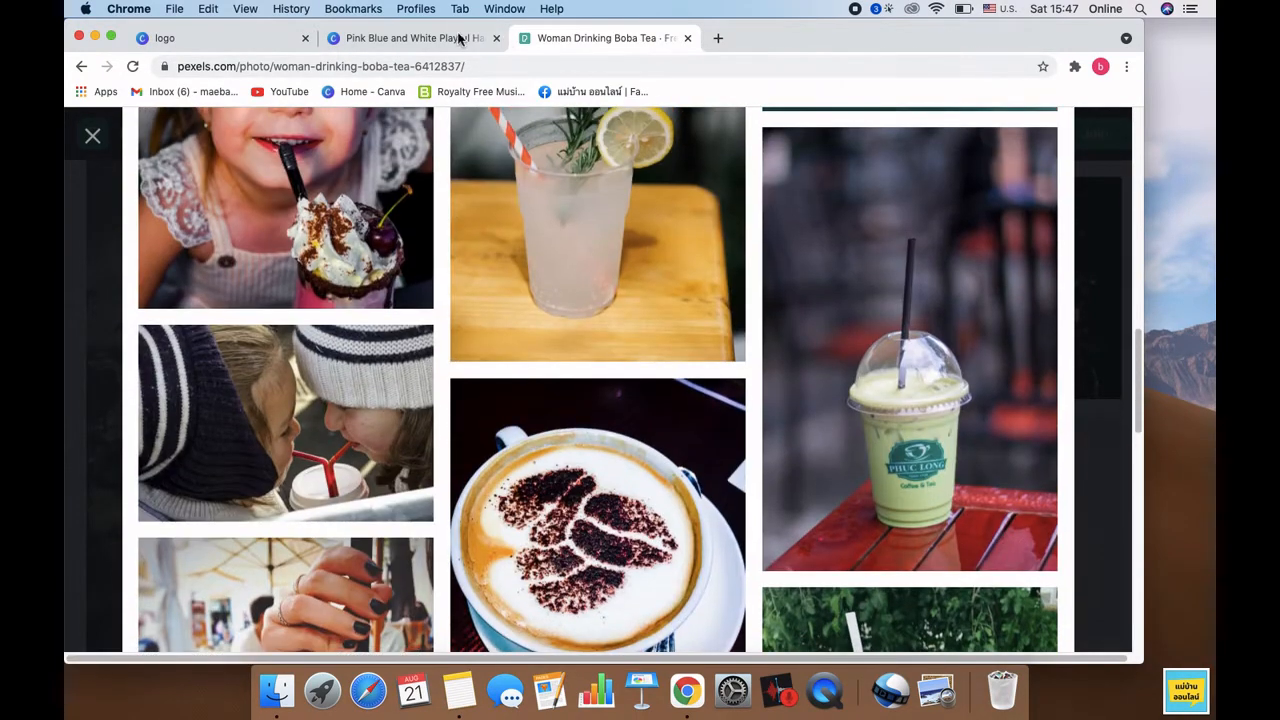
Step: Back in the Canva logo design, add the yellow cup character with the green top and shrink it to fit above the heading
{"action": "left_click", "coordinate": [460, 38]}
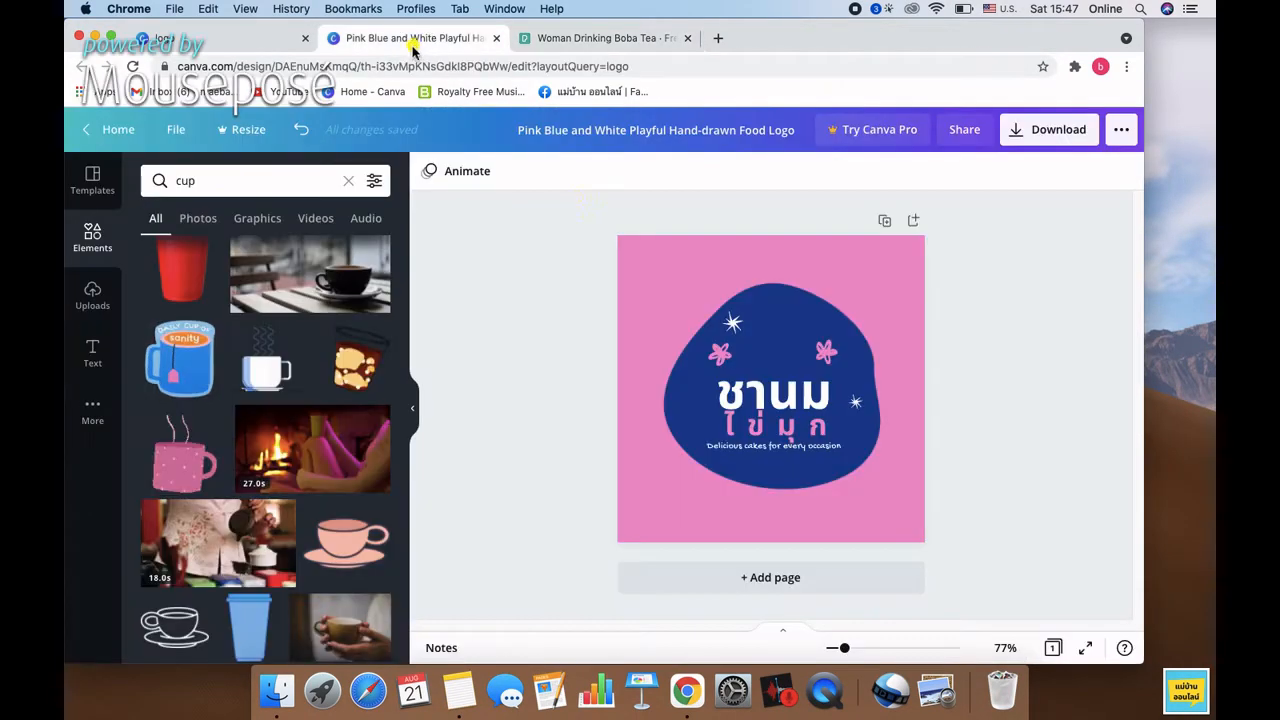
{"action": "scroll", "coordinate": [250, 413], "scroll_direction": "down", "scroll_amount": 4}
{"action": "scroll", "coordinate": [254, 420], "scroll_direction": "up", "scroll_amount": 1}
{"action": "scroll", "coordinate": [254, 423], "scroll_direction": "up", "scroll_amount": 1}
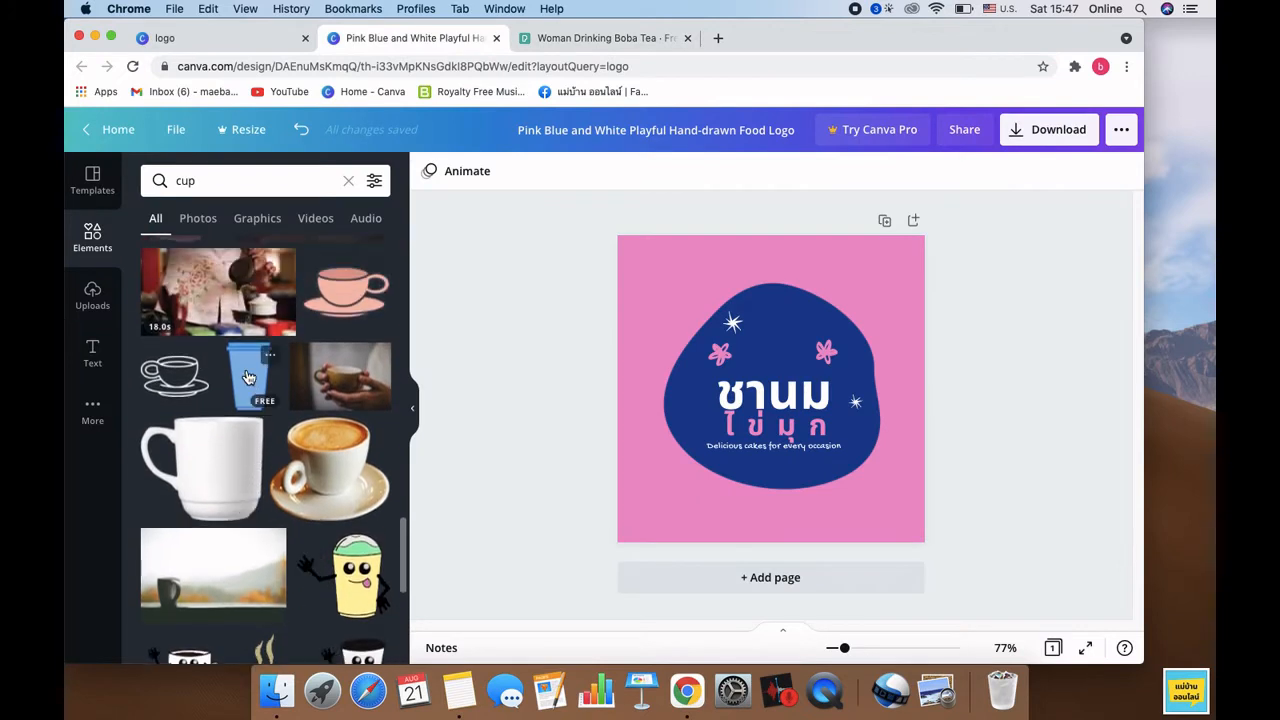
{"action": "left_click", "coordinate": [360, 557]}
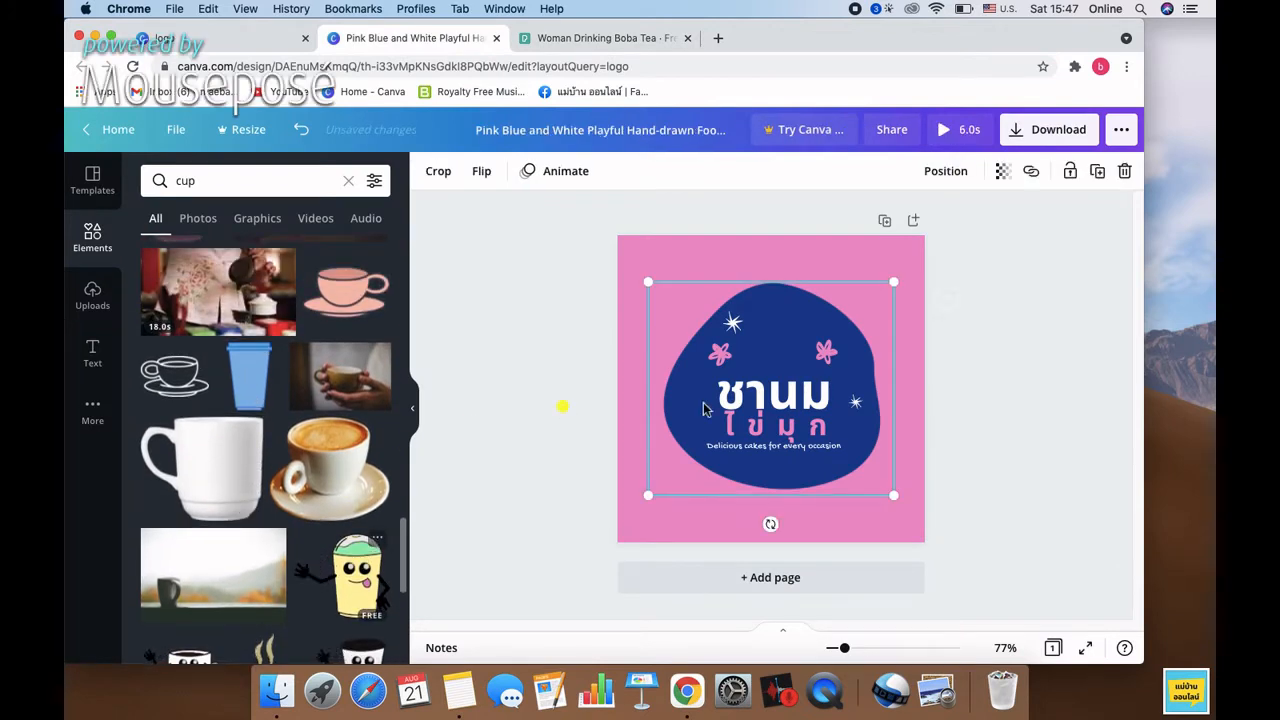
{"action": "left_click_drag", "start_coordinate": [897, 497], "coordinate": [786, 348]}
{"action": "left_click", "coordinate": [1031, 363]}
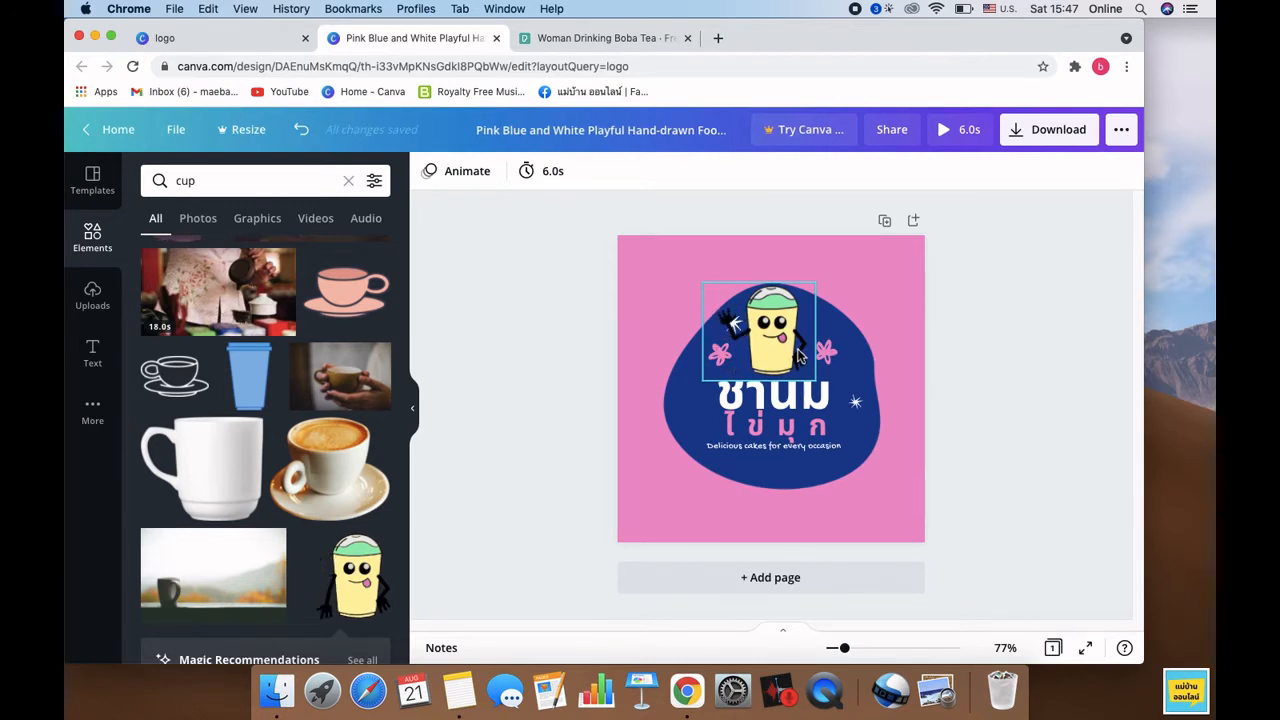
Step: Replace the yellow cup on the logo with the bubble tea cup character from the recommended graphics
{"action": "scroll", "coordinate": [249, 561], "scroll_direction": "down", "scroll_amount": 5}
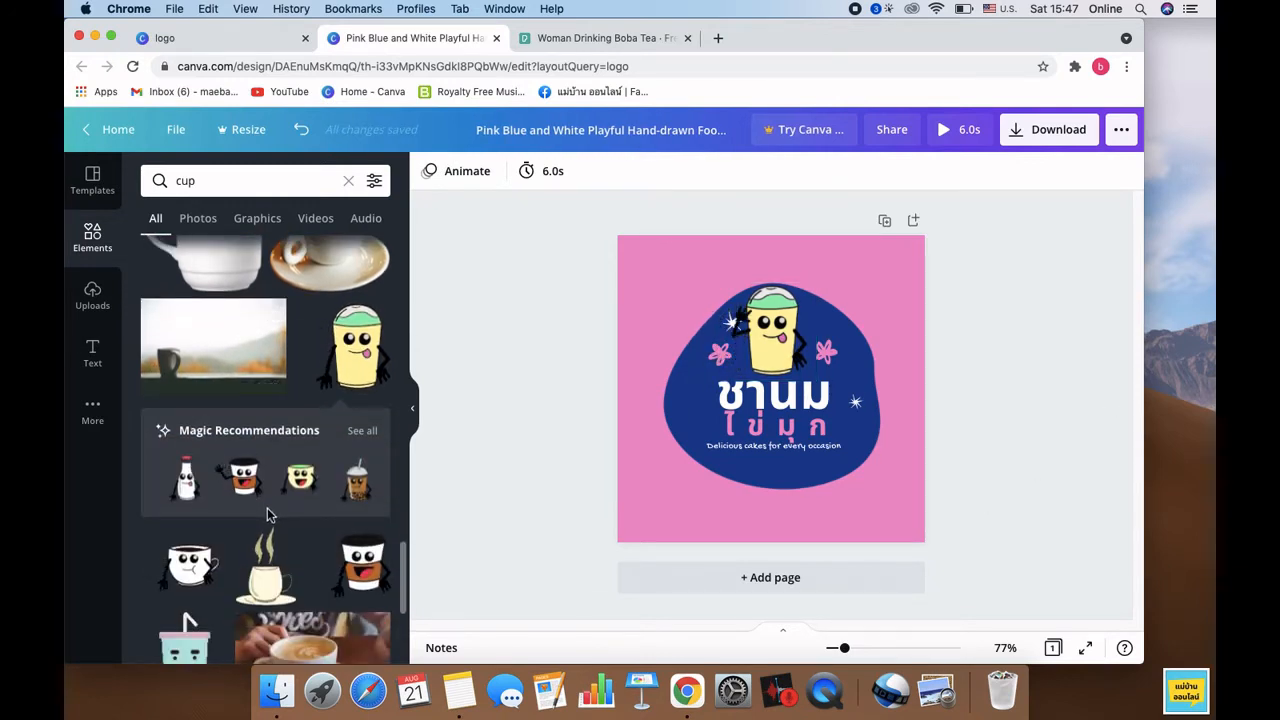
{"action": "left_click", "coordinate": [362, 482]}
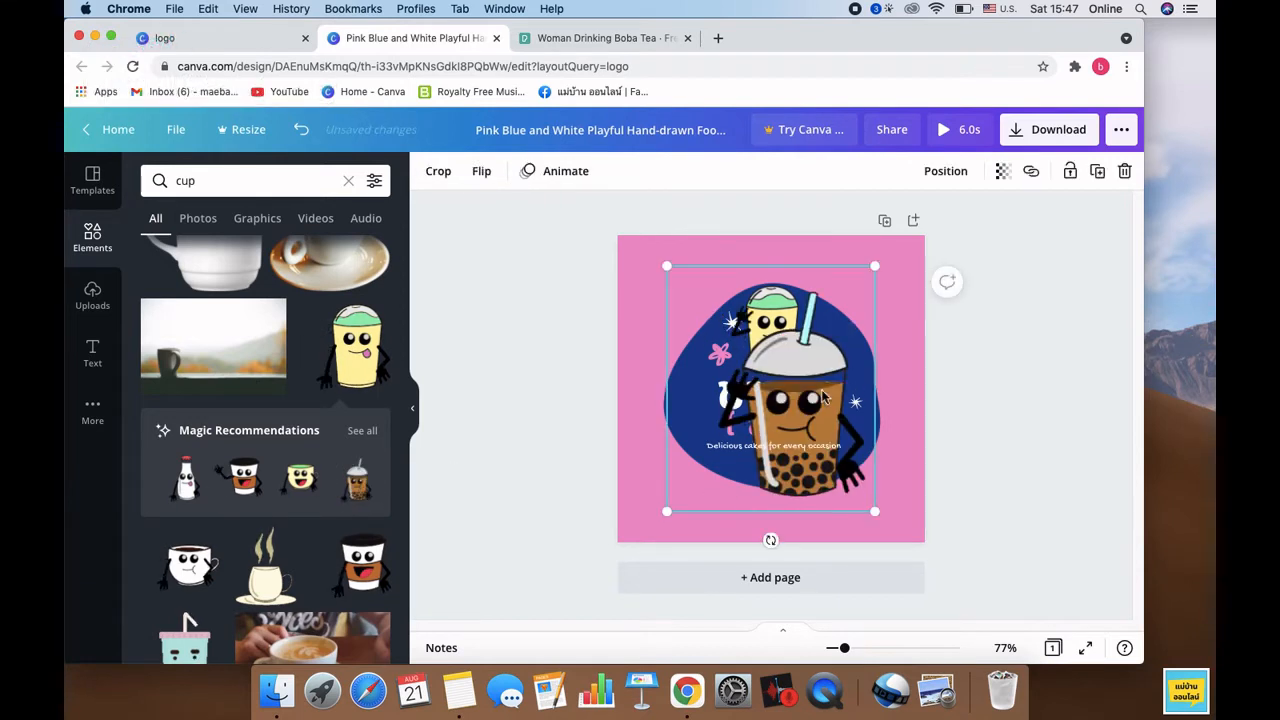
{"action": "left_click_drag", "start_coordinate": [847, 380], "coordinate": [907, 443]}
{"action": "left_click", "coordinate": [946, 297]}
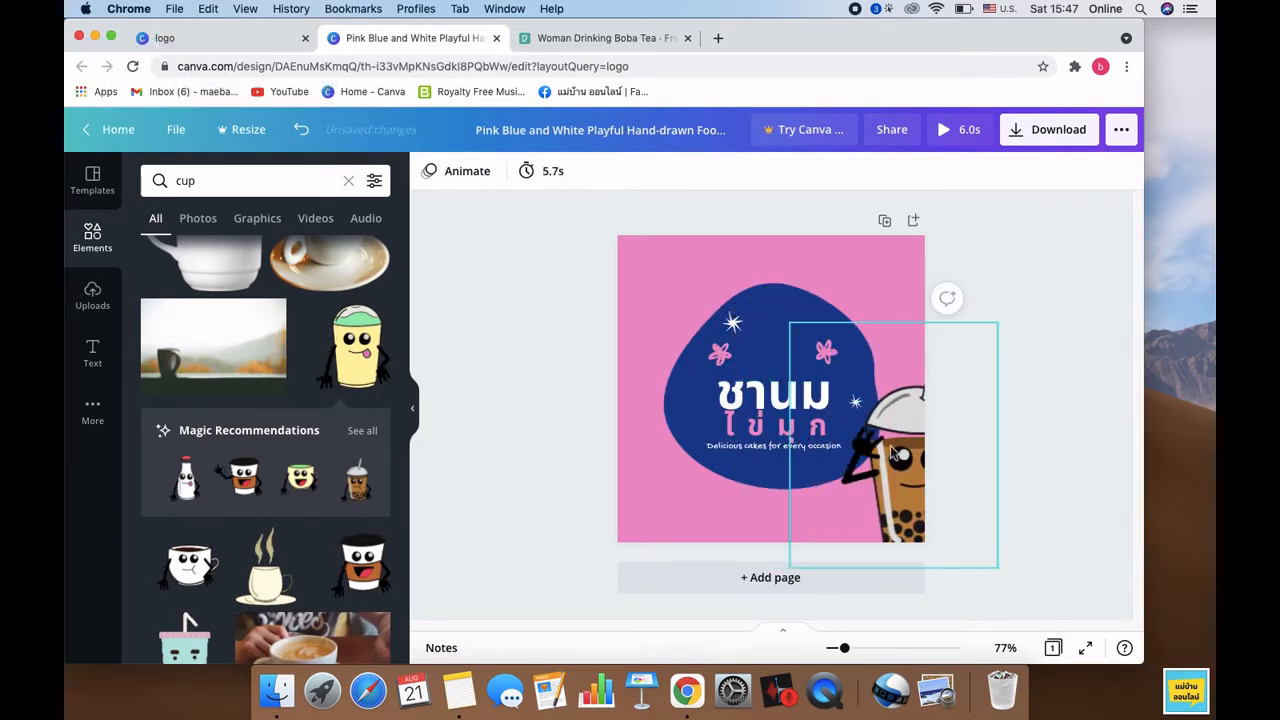
Step: Shrink the bubble tea character and place it inside the blue shape, centred above the heading "ชานม"
{"action": "left_click_drag", "start_coordinate": [828, 388], "coordinate": [688, 278]}
{"action": "left_click_drag", "start_coordinate": [857, 457], "coordinate": [772, 320]}
{"action": "left_click_drag", "start_coordinate": [817, 389], "coordinate": [793, 352]}
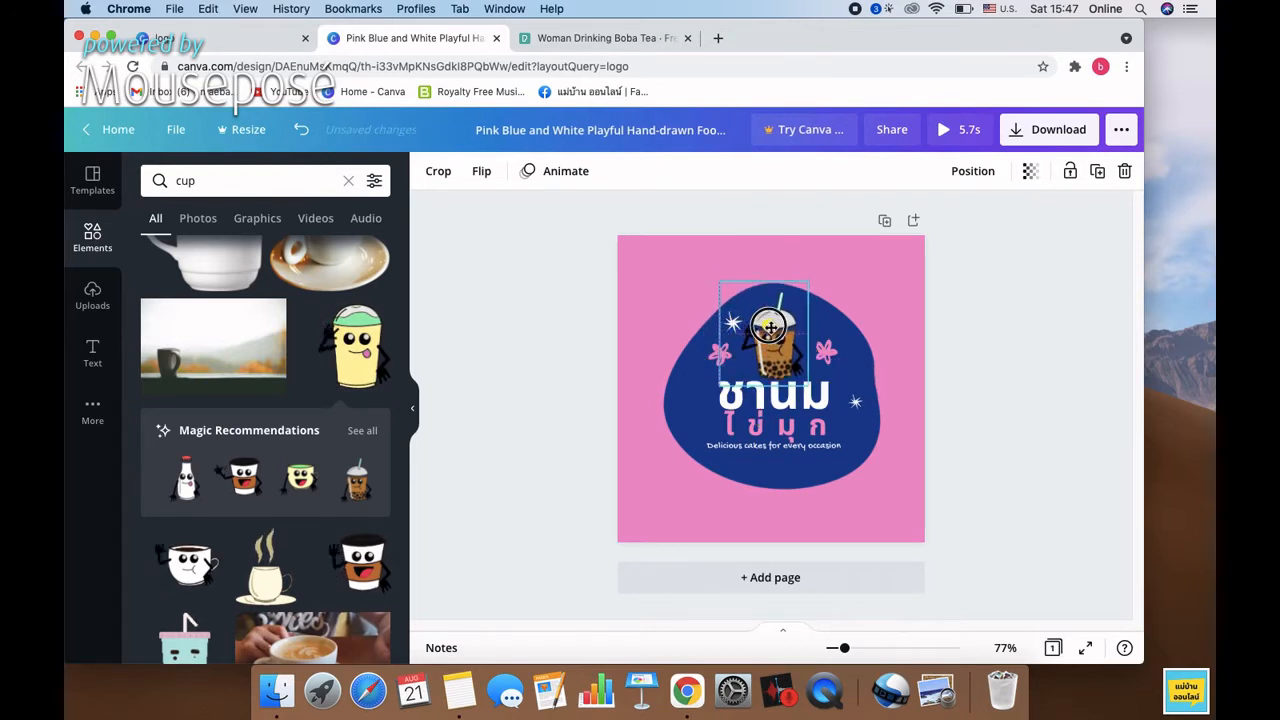
{"action": "left_click", "coordinate": [978, 366]}
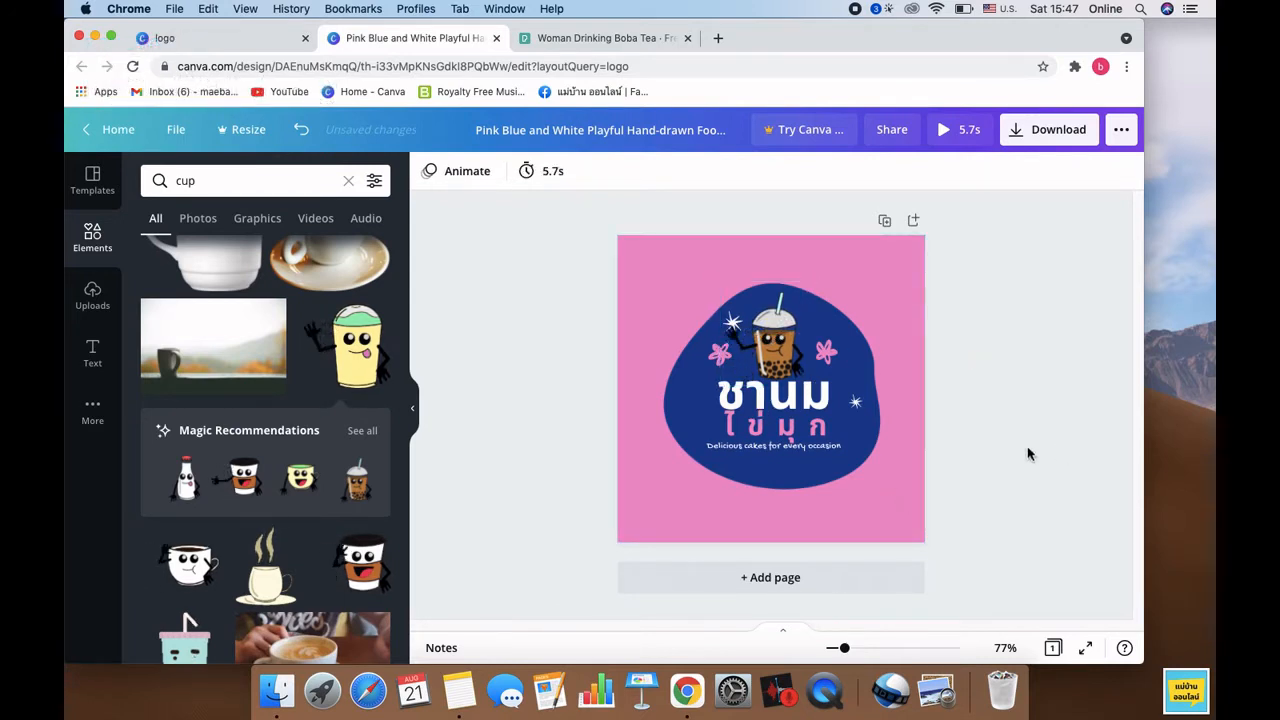
Step: Replace the tagline with "สดใหม่ หอมอร่อย by Maeban Online" and move it slightly lower beneath "ไข่มุก"
{"action": "left_click", "coordinate": [829, 444]}
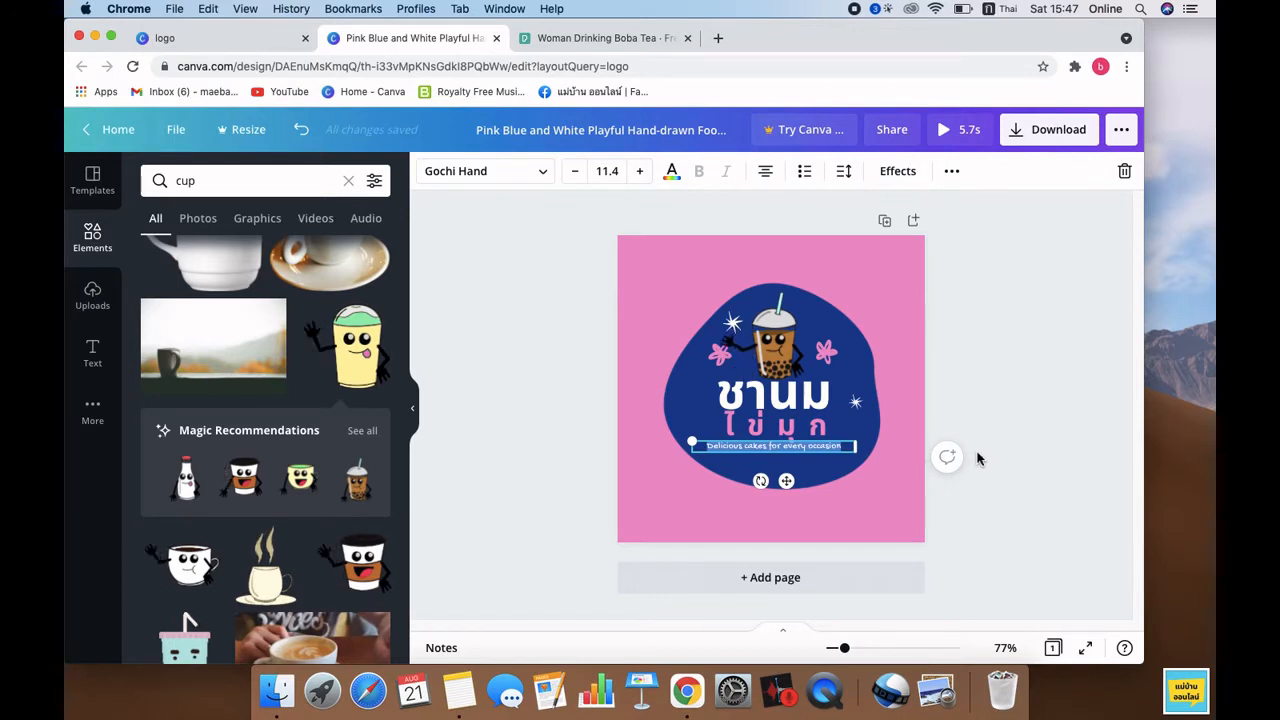
{"action": "type", "text": "ดใหม่ หอมอร่อย by"}
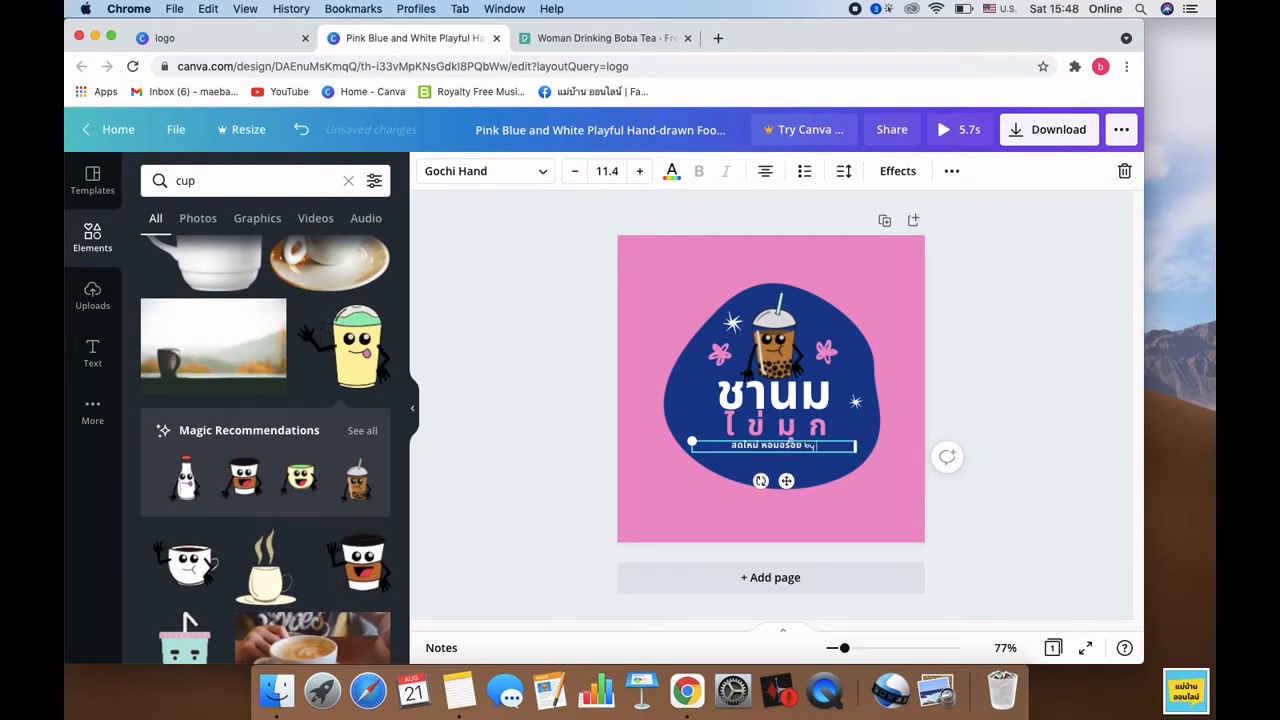
{"action": "type", "text": "ma"}
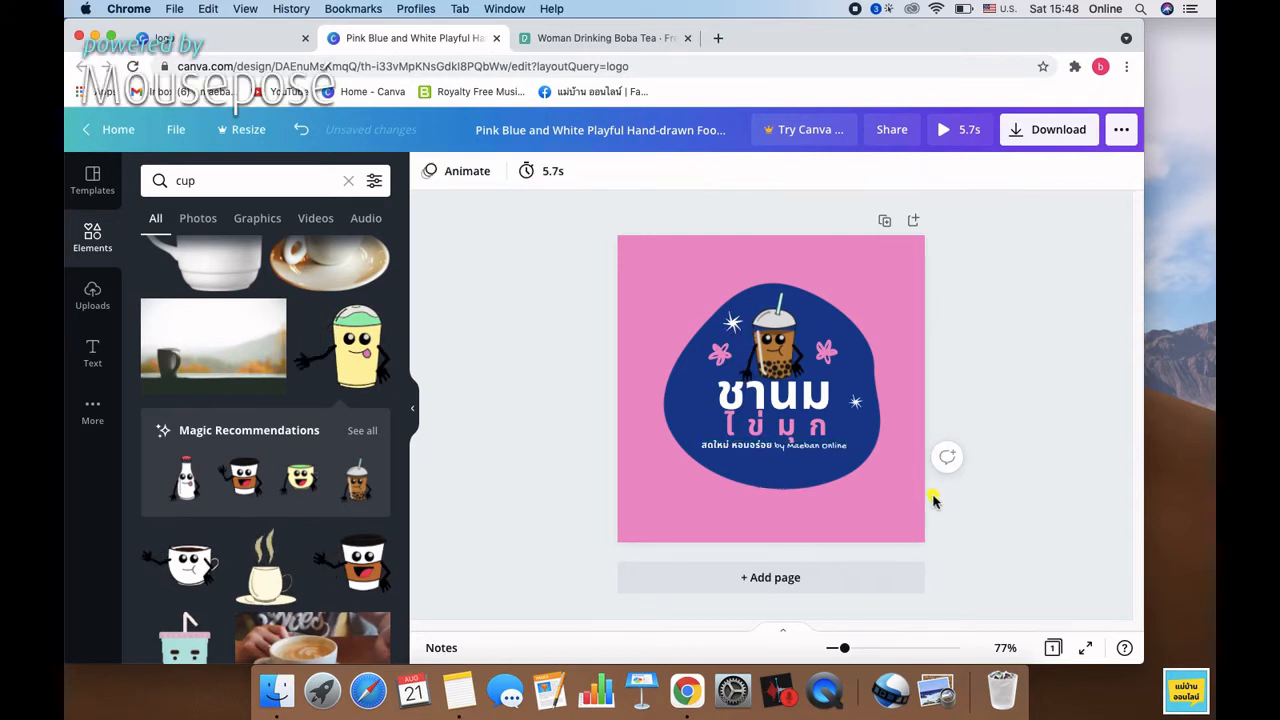
{"action": "left_click", "coordinate": [818, 451]}
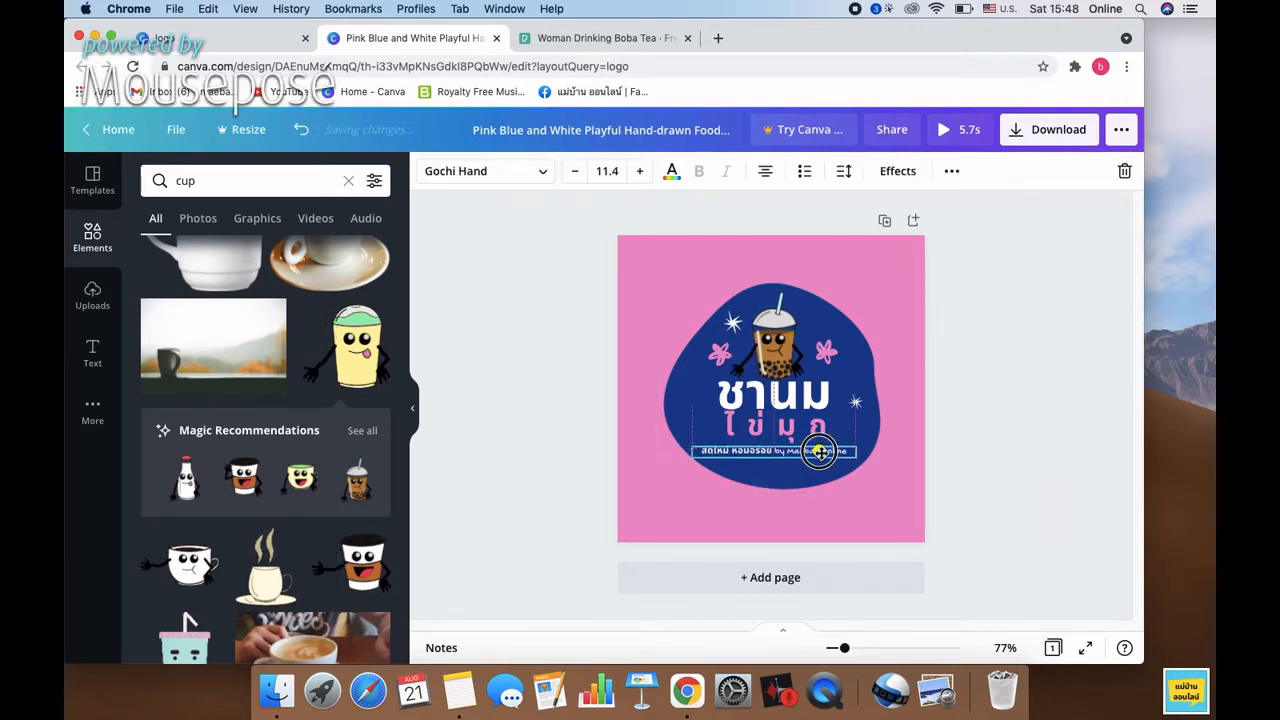
{"action": "left_click", "coordinate": [1019, 462]}
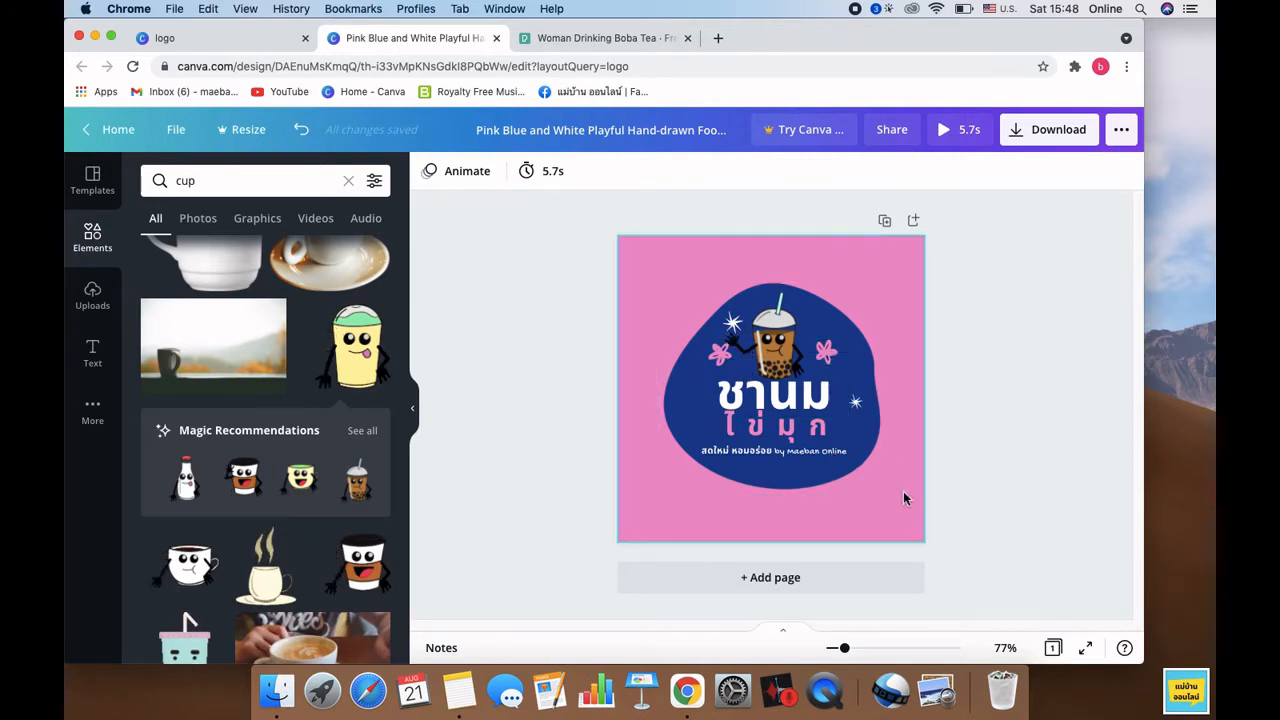
Step: Move the bubble tea character slightly higher so it clears the heading "ชานม"
{"action": "left_click_drag", "start_coordinate": [903, 491], "coordinate": [762, 405]}
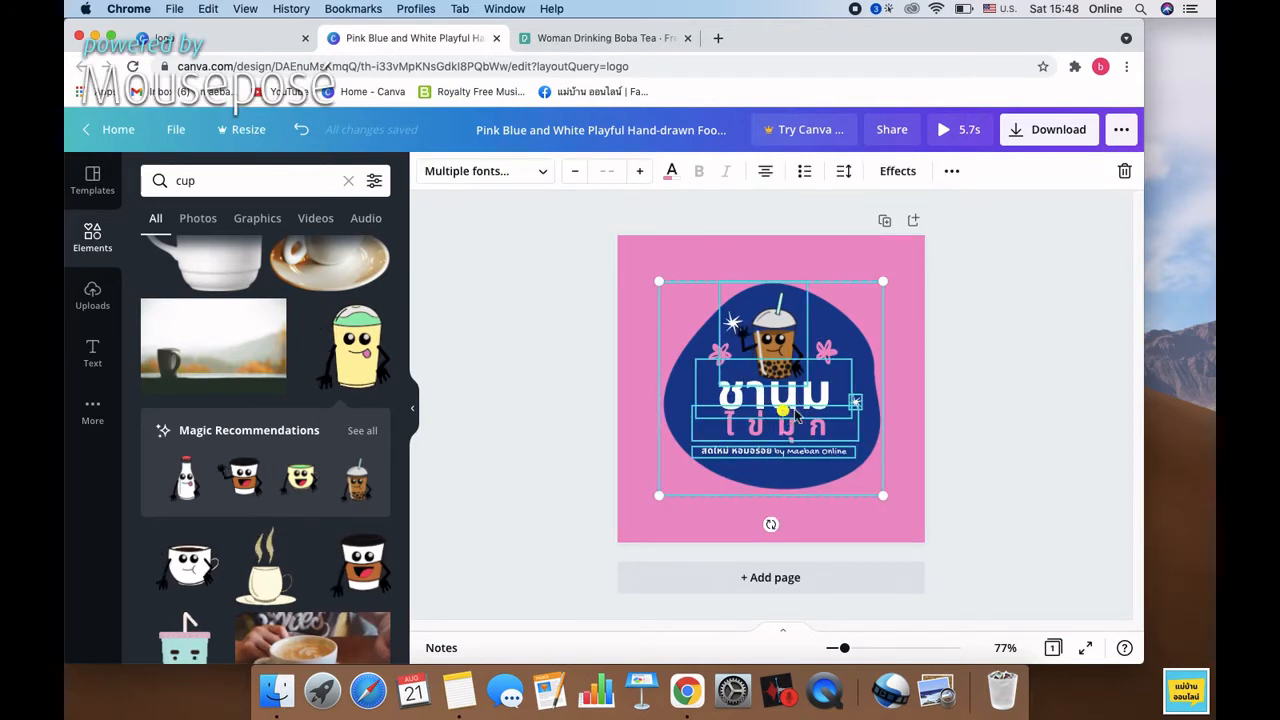
{"action": "left_click", "coordinate": [1027, 397]}
{"action": "left_click", "coordinate": [783, 345]}
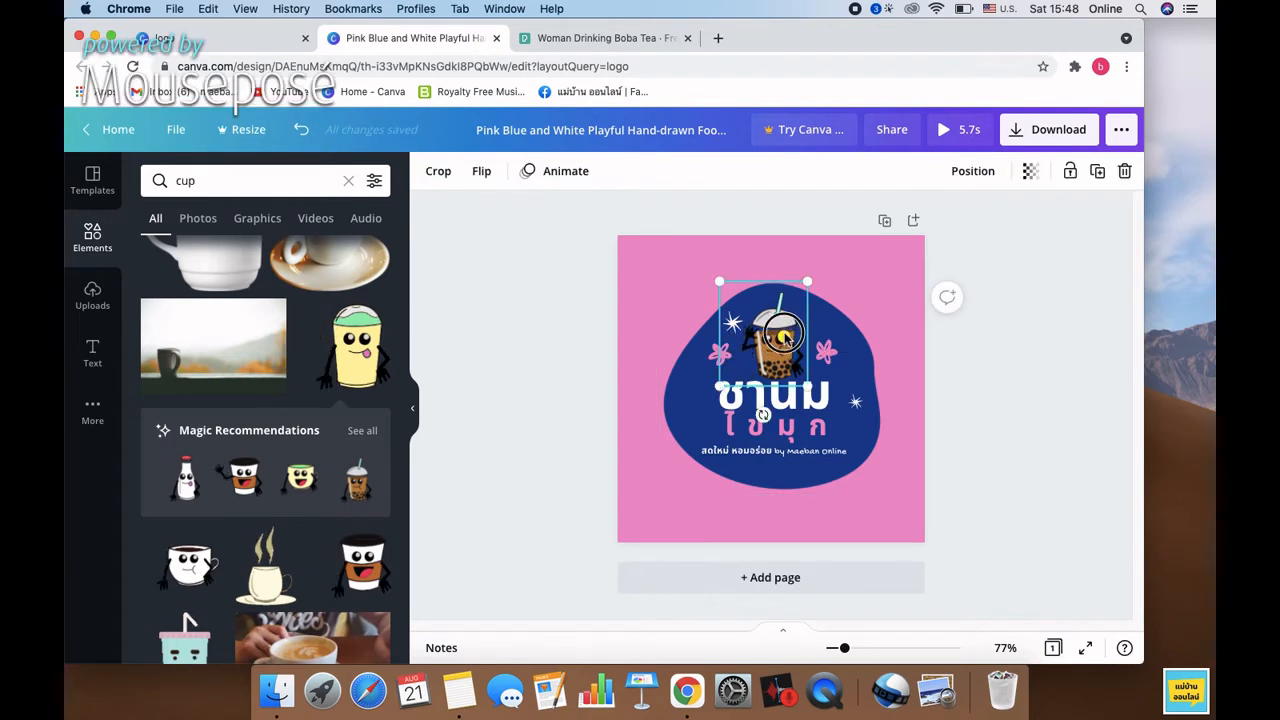
{"action": "left_click_drag", "start_coordinate": [783, 338], "coordinate": [783, 323]}
Step: Try to group the blue shape, the three texts and the small white star, and undo the grouping
{"action": "left_click_drag", "start_coordinate": [928, 486], "coordinate": [770, 412]}
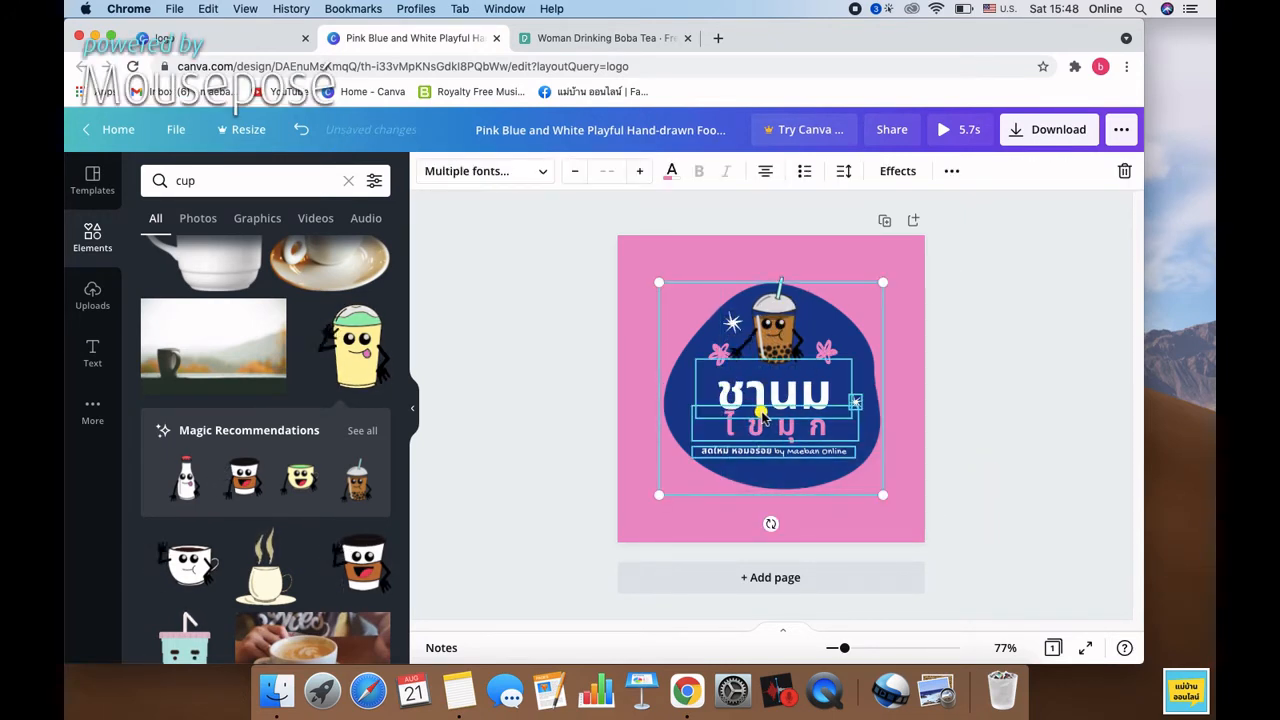
{"action": "left_click", "coordinate": [950, 173]}
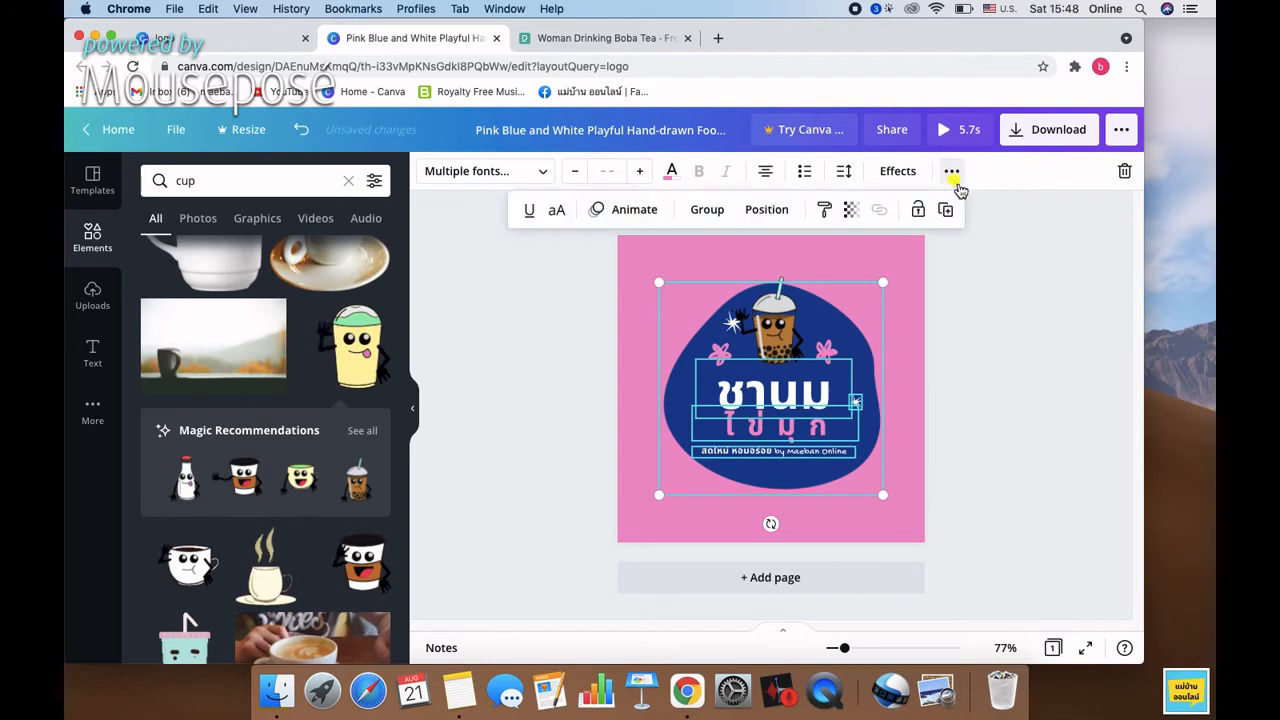
{"action": "left_click", "coordinate": [707, 210]}
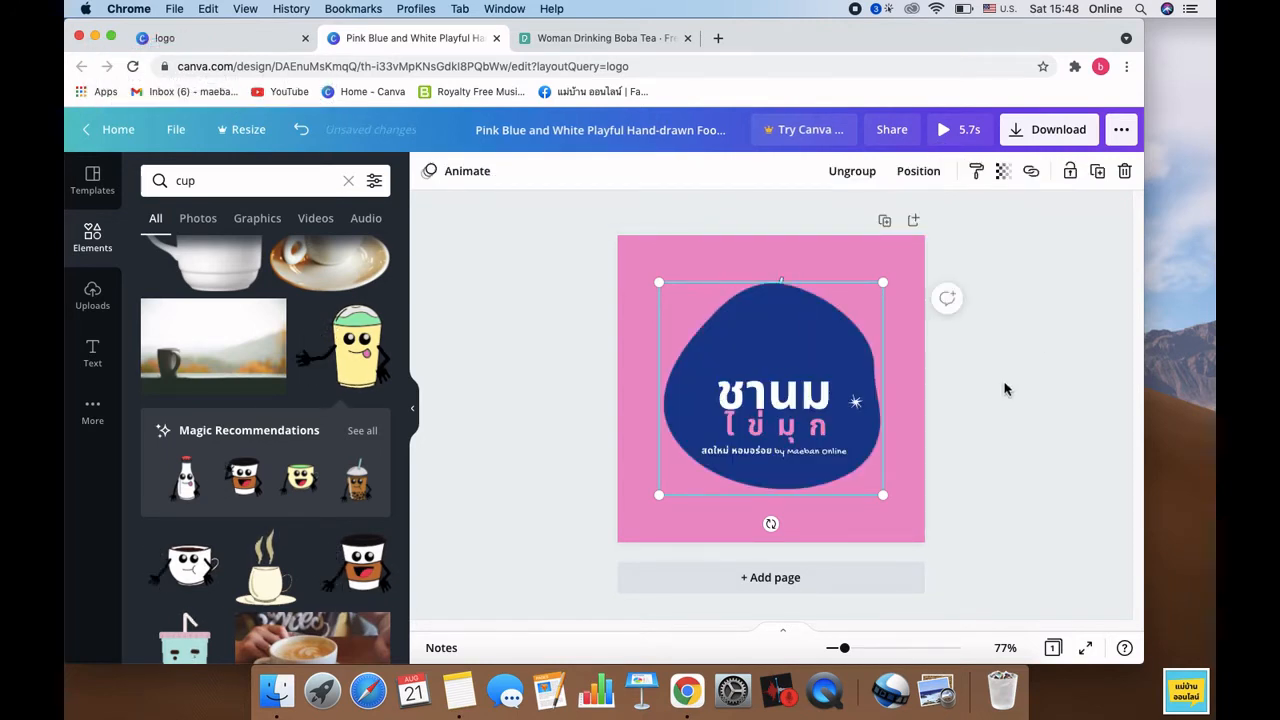
{"action": "key", "text": "cmd+z"}
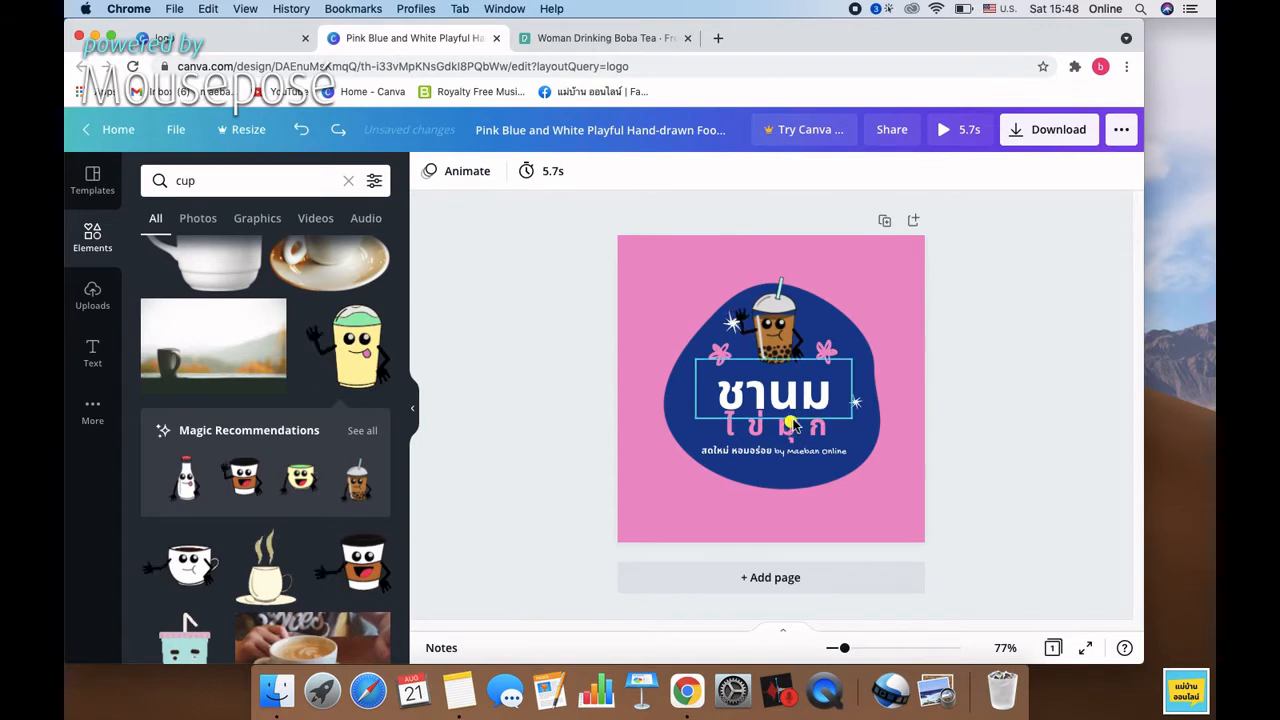
Step: Shift the tagline, "ไข่มุก", the heading "ชานม" and the bubble tea character slightly lower inside the blue shape
{"action": "left_click_drag", "start_coordinate": [799, 444], "coordinate": [797, 457]}
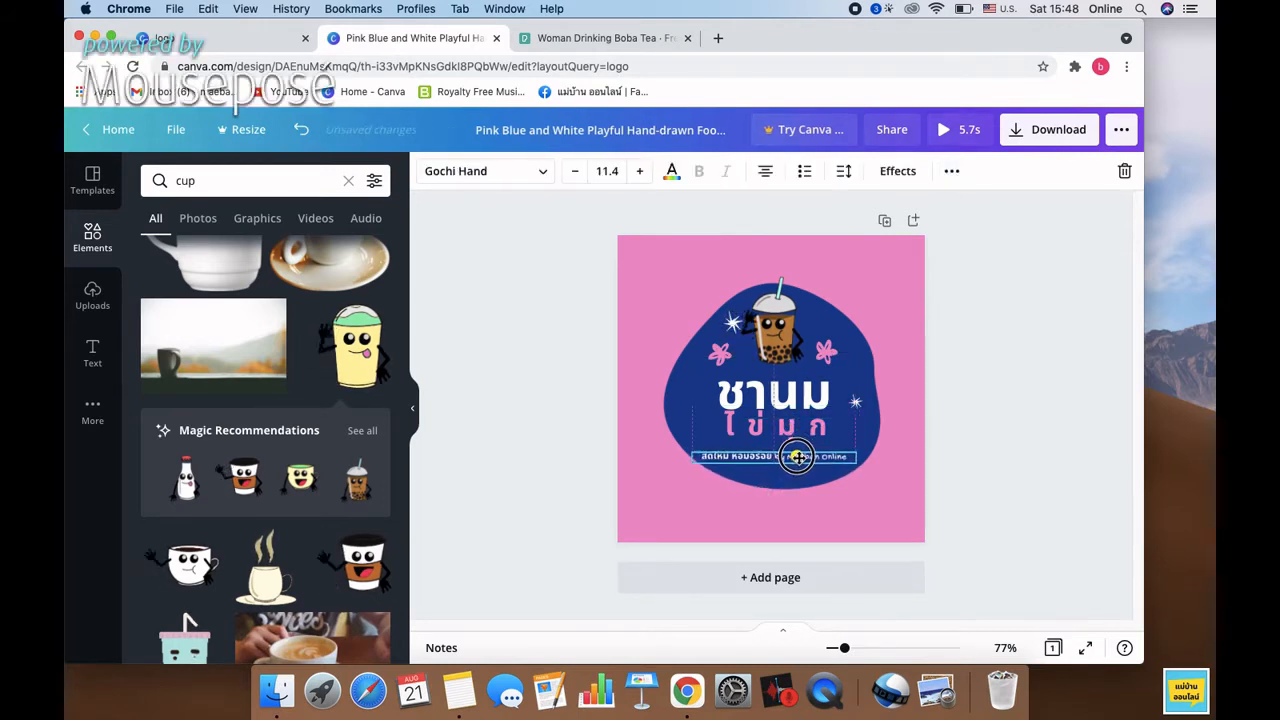
{"action": "left_click", "coordinate": [796, 428]}
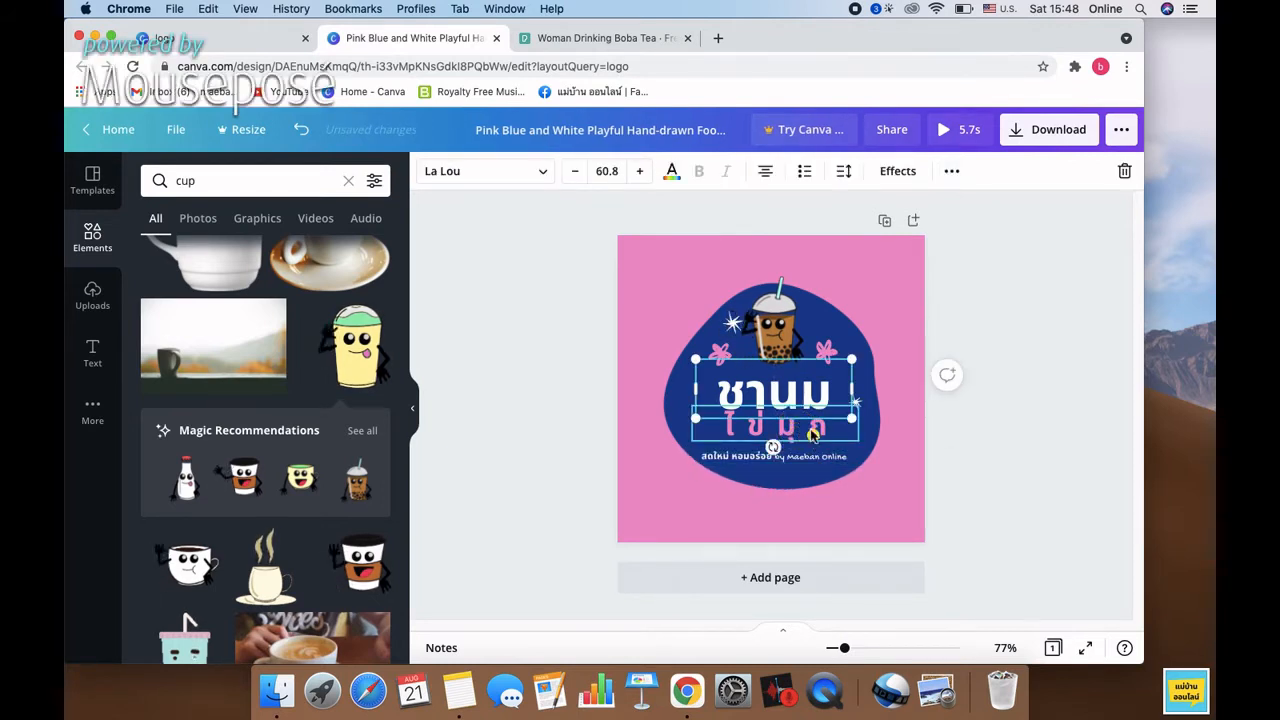
{"action": "left_click", "coordinate": [983, 434]}
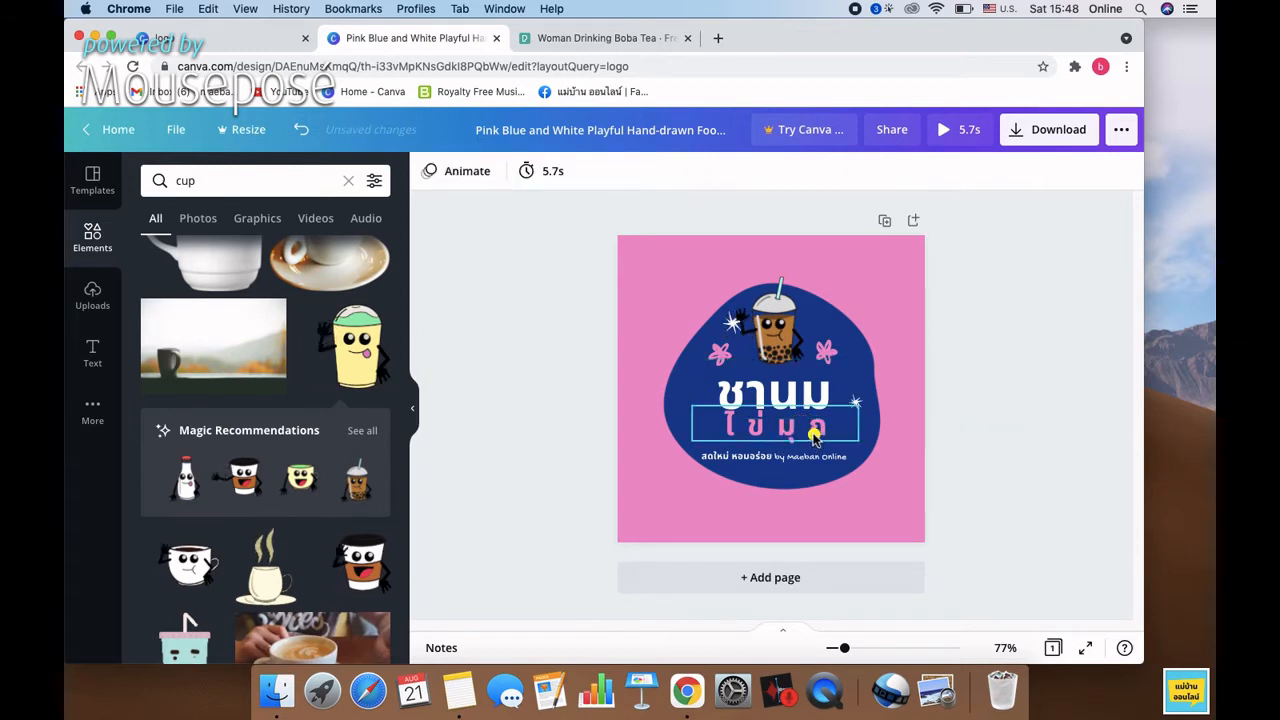
{"action": "left_click_drag", "start_coordinate": [813, 437], "coordinate": [811, 442]}
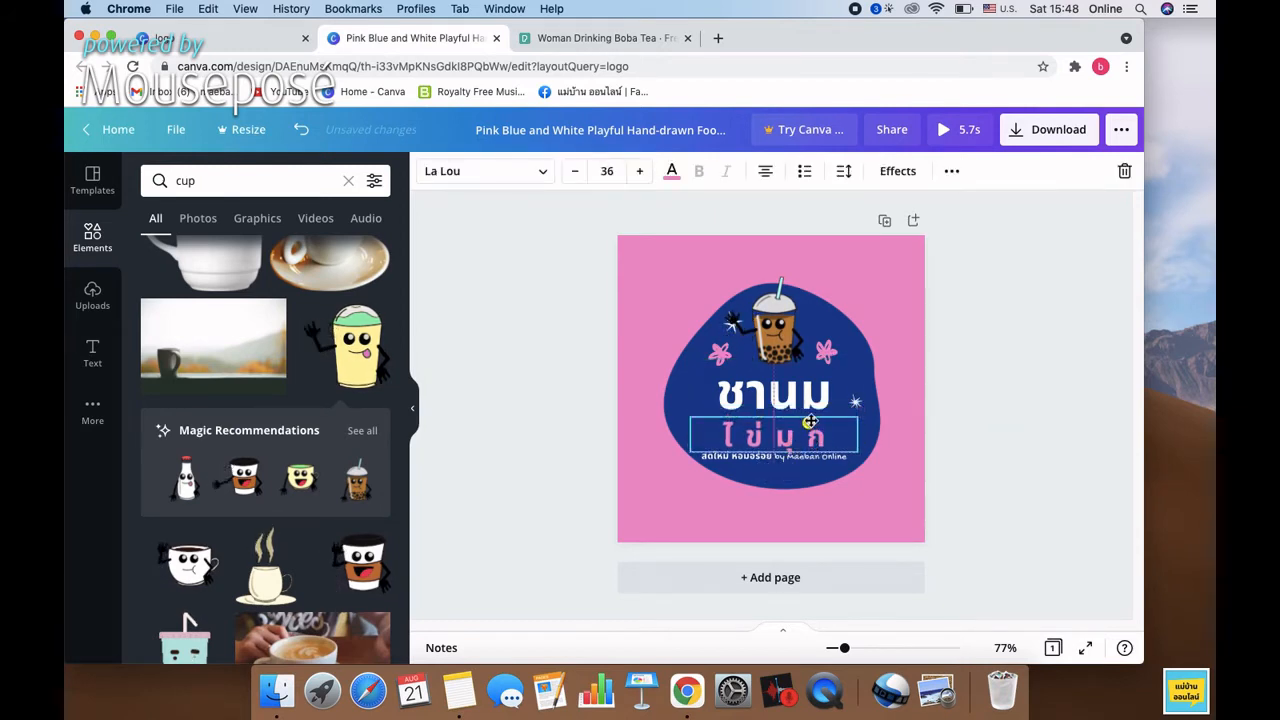
{"action": "left_click", "coordinate": [808, 405]}
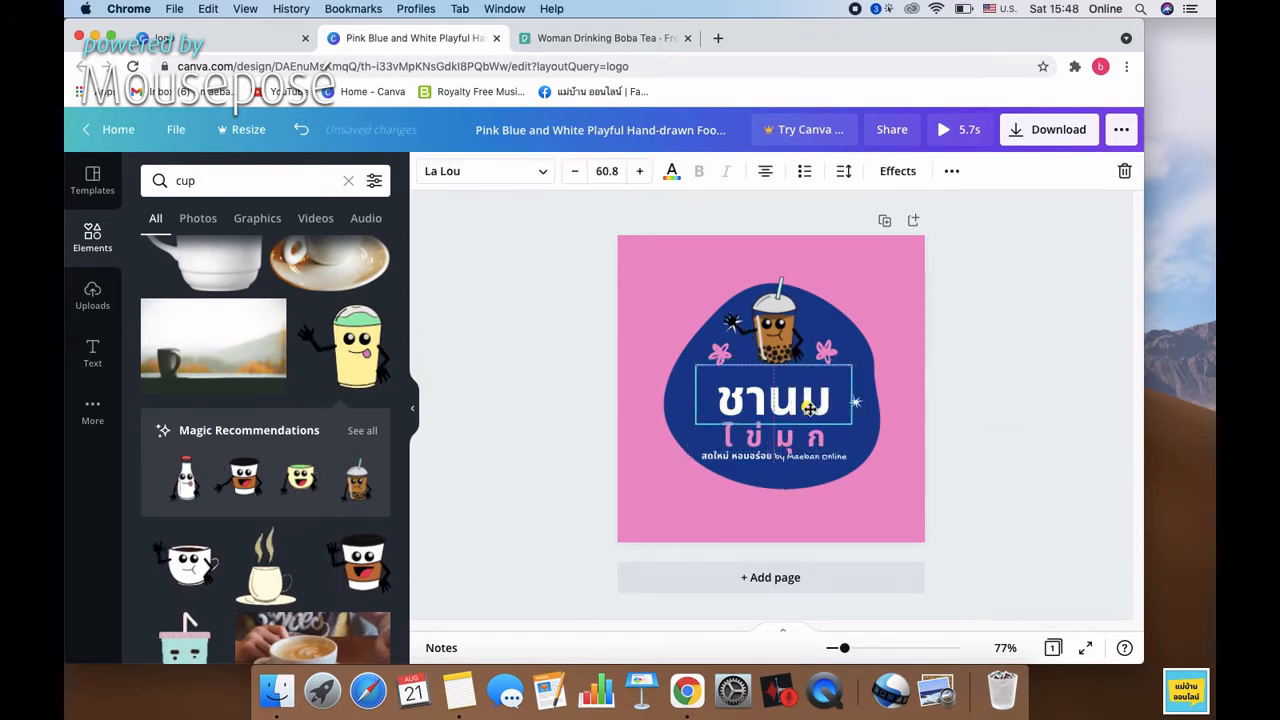
{"action": "left_click", "coordinate": [983, 397]}
{"action": "left_click_drag", "start_coordinate": [774, 330], "coordinate": [788, 349]}
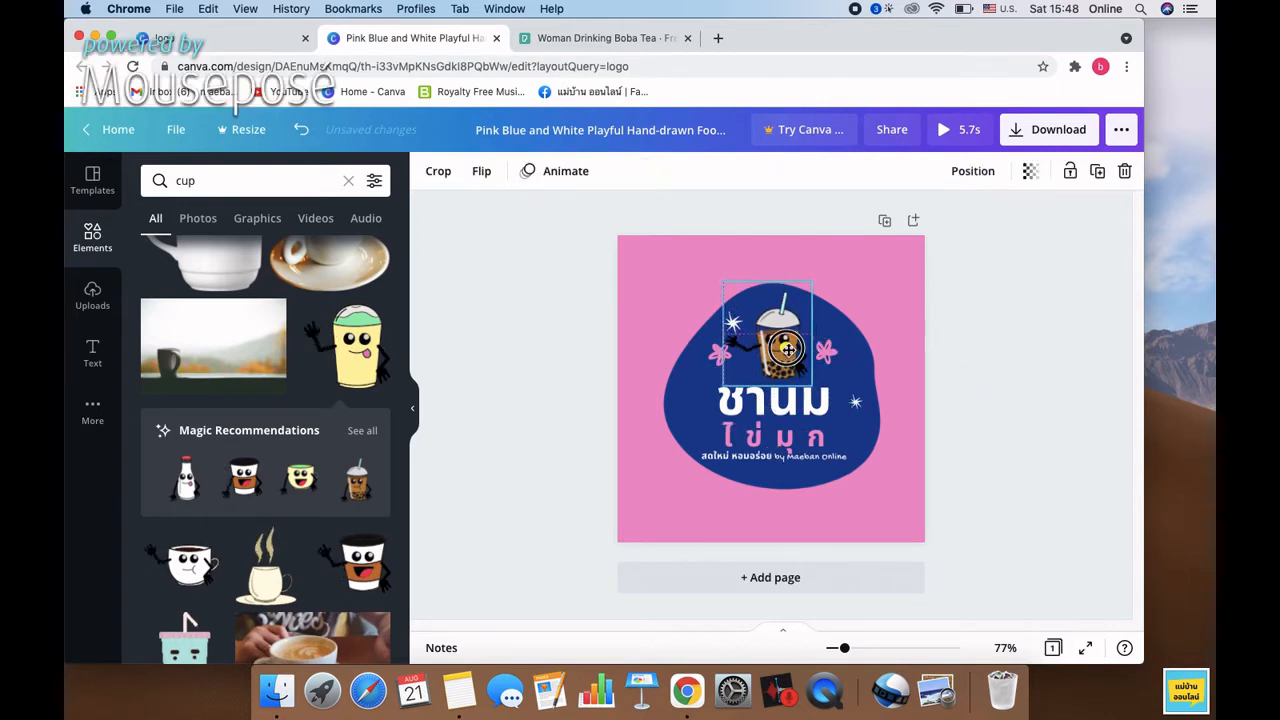
{"action": "left_click", "coordinate": [1017, 377]}
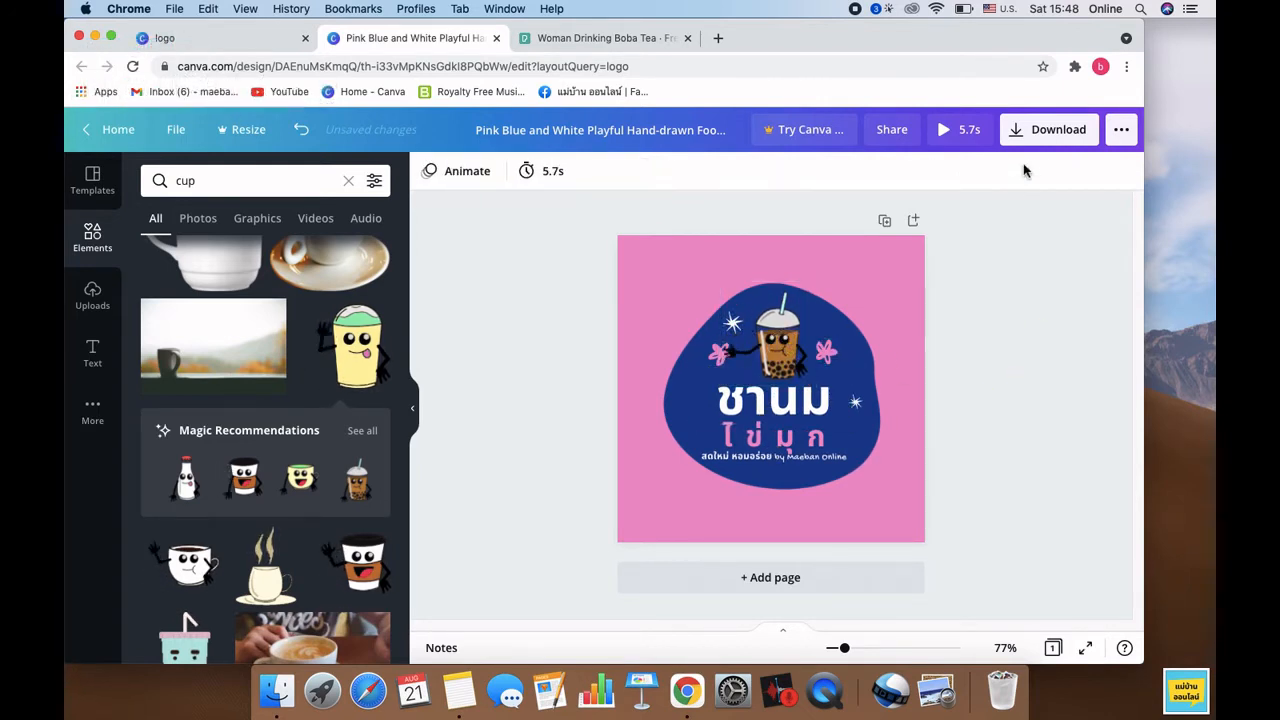
Step: Download the finished logo with JPG as the file type
{"action": "left_click", "coordinate": [1040, 129]}
{"action": "left_click", "coordinate": [1037, 244]}
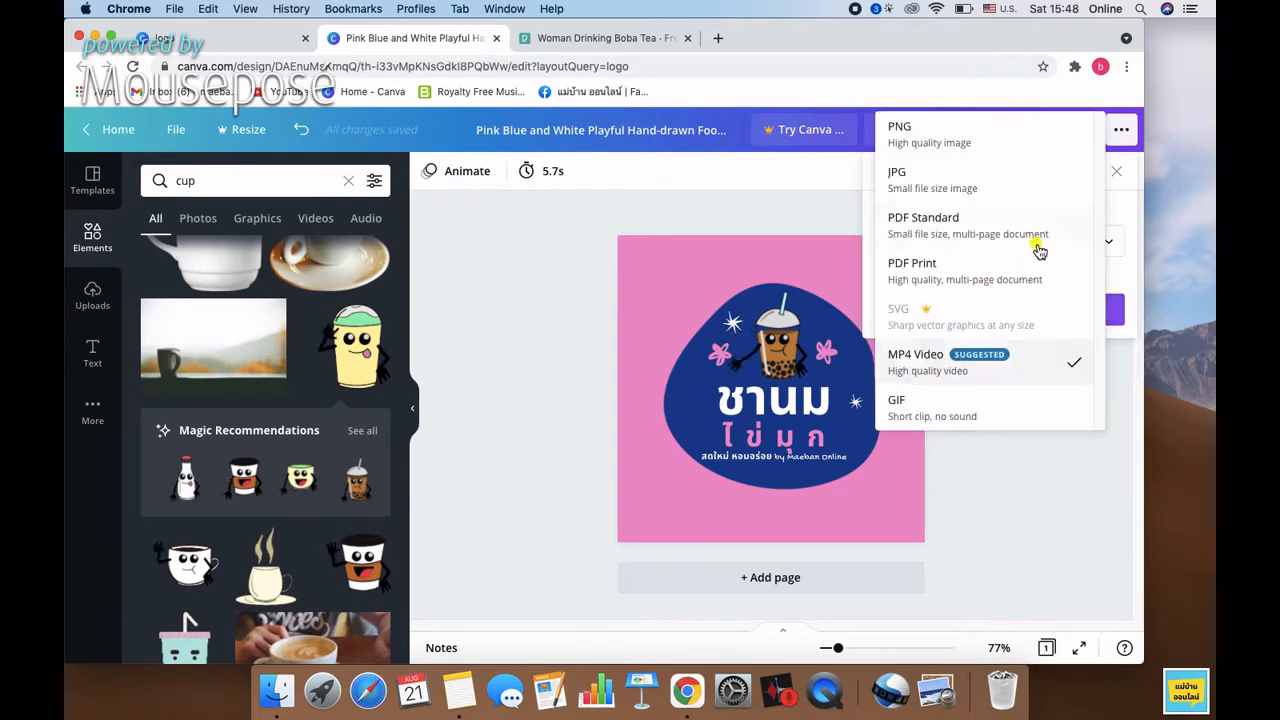
{"action": "left_click", "coordinate": [951, 222]}
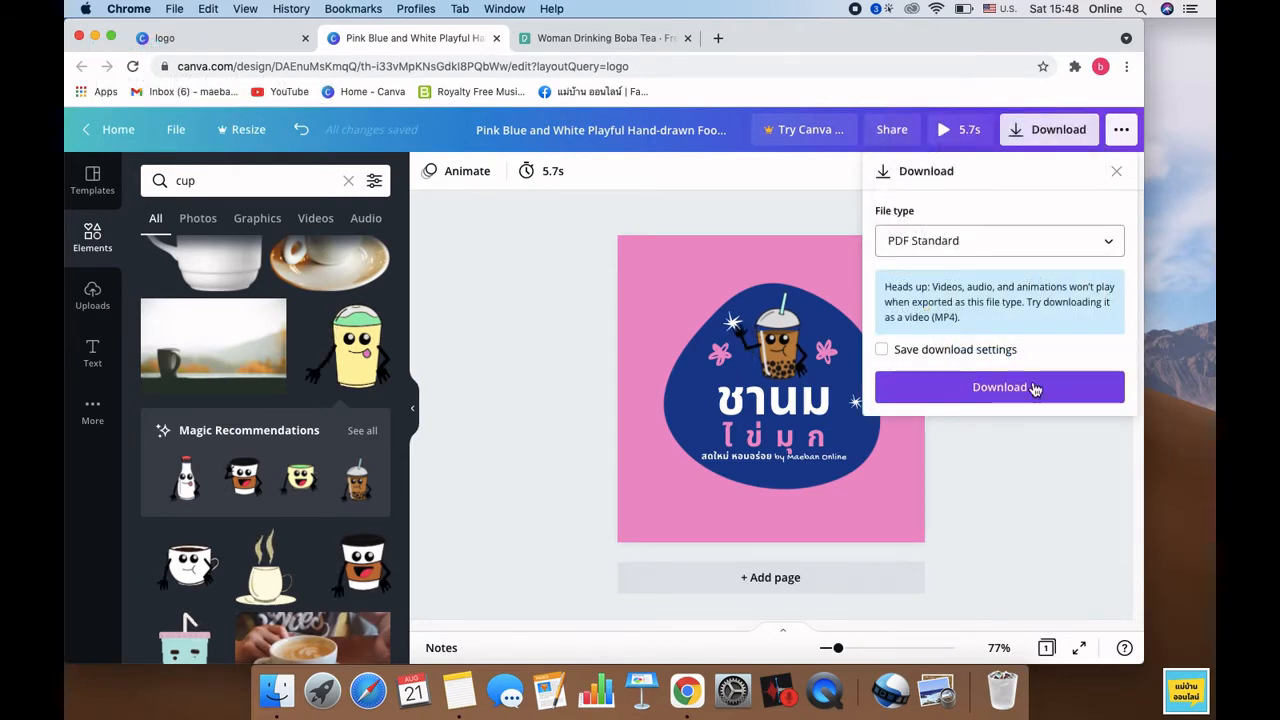
{"action": "left_click", "coordinate": [988, 243]}
{"action": "left_click", "coordinate": [957, 207]}
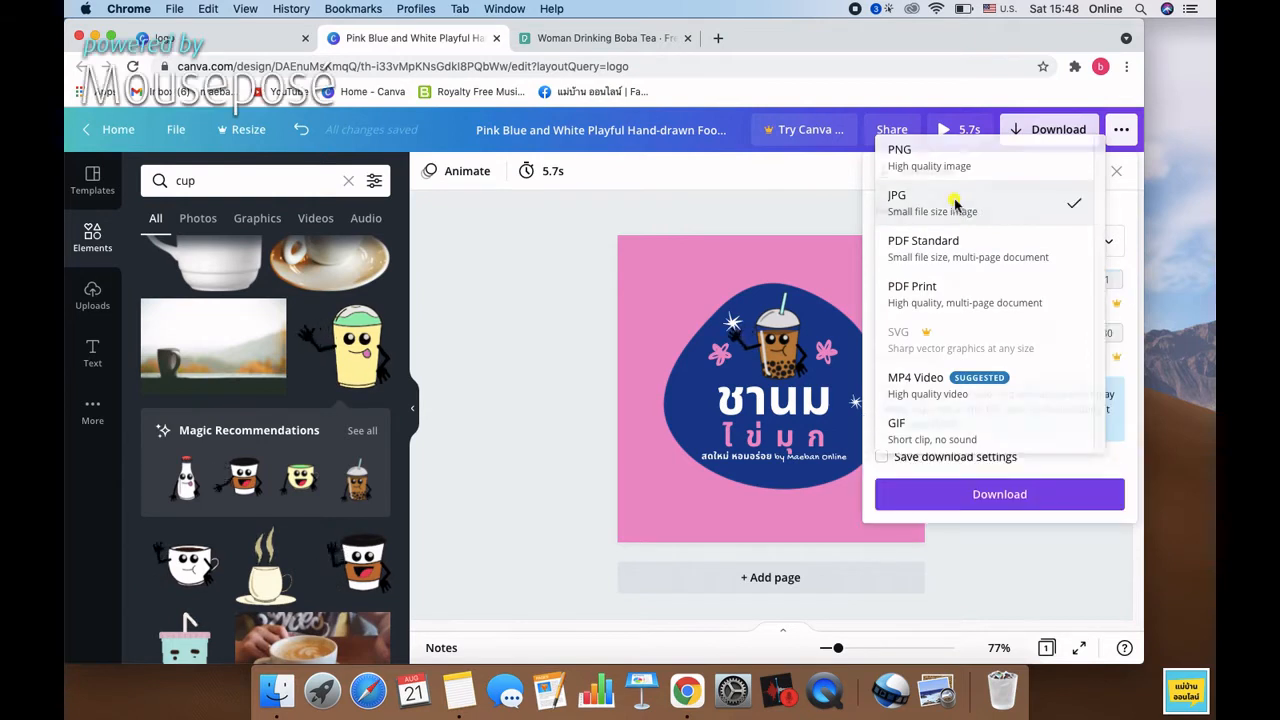
{"action": "left_click", "coordinate": [1039, 485]}
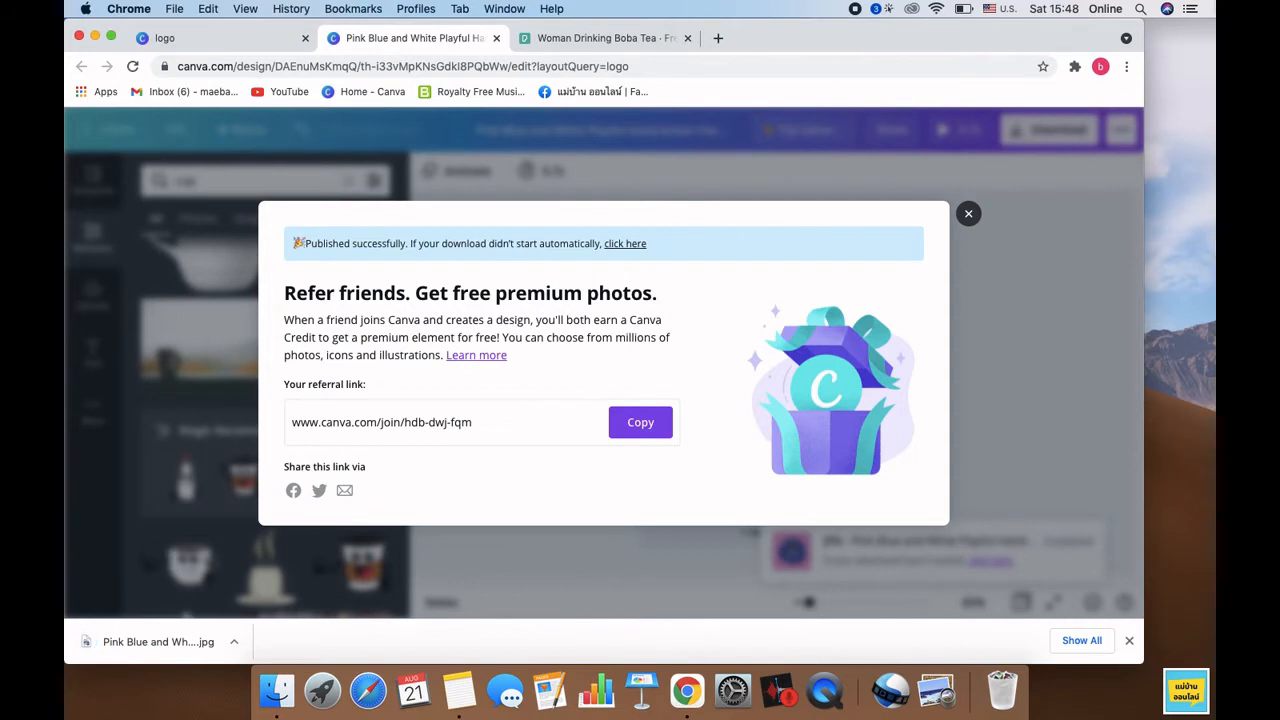
Step: Place a copy of the downloaded JPG on the desktop and close the referral dialog
{"action": "left_click_drag", "start_coordinate": [131, 638], "coordinate": [1201, 148]}
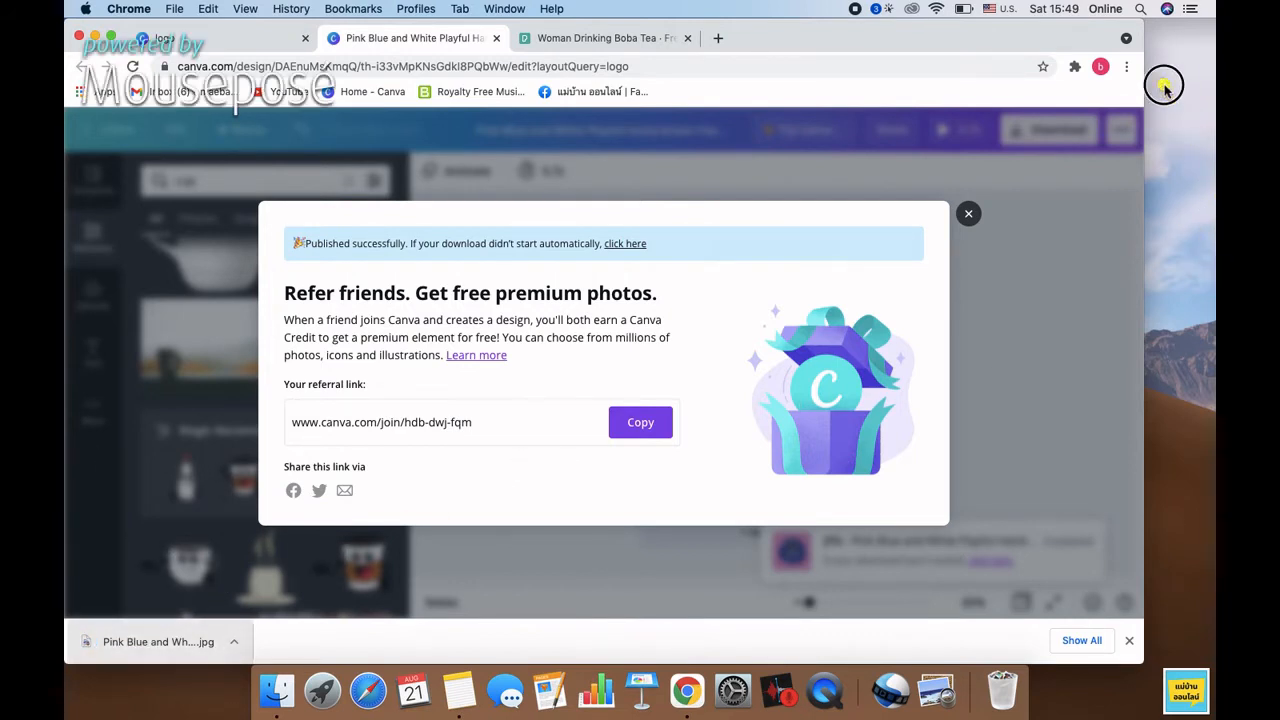
{"action": "left_click_drag", "start_coordinate": [1170, 88], "coordinate": [1172, 84]}
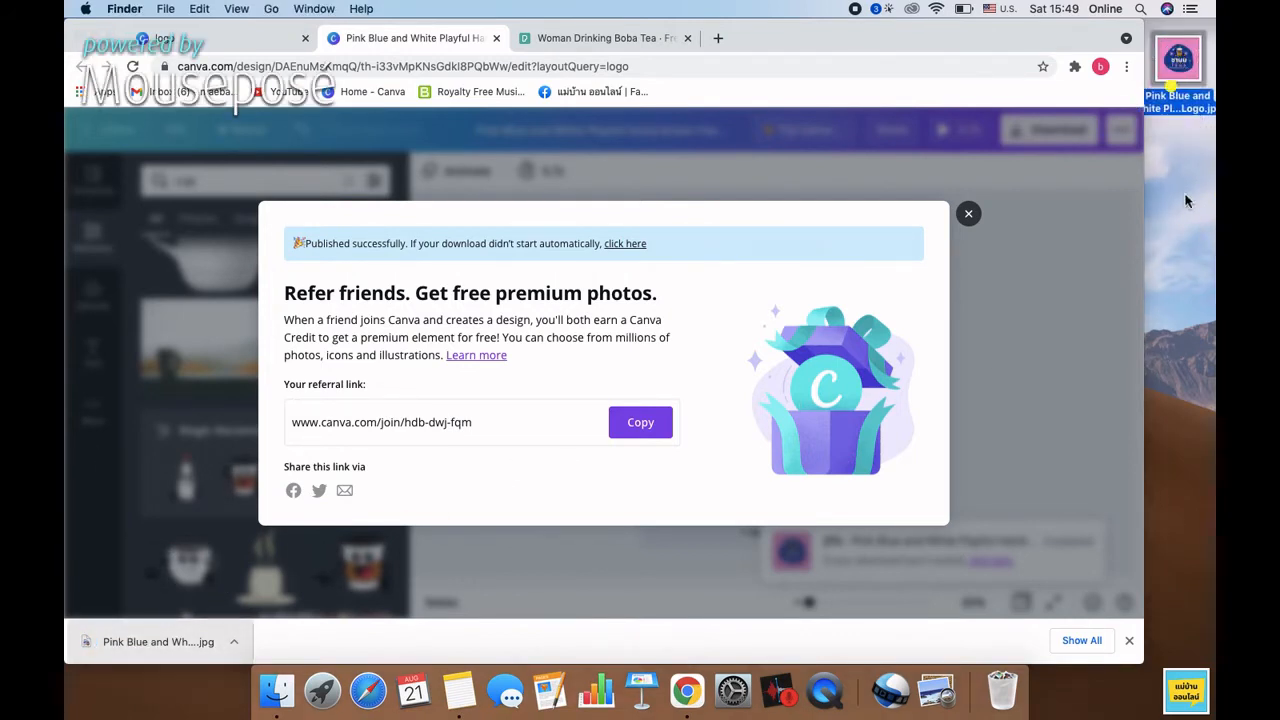
{"action": "left_click", "coordinate": [970, 215]}
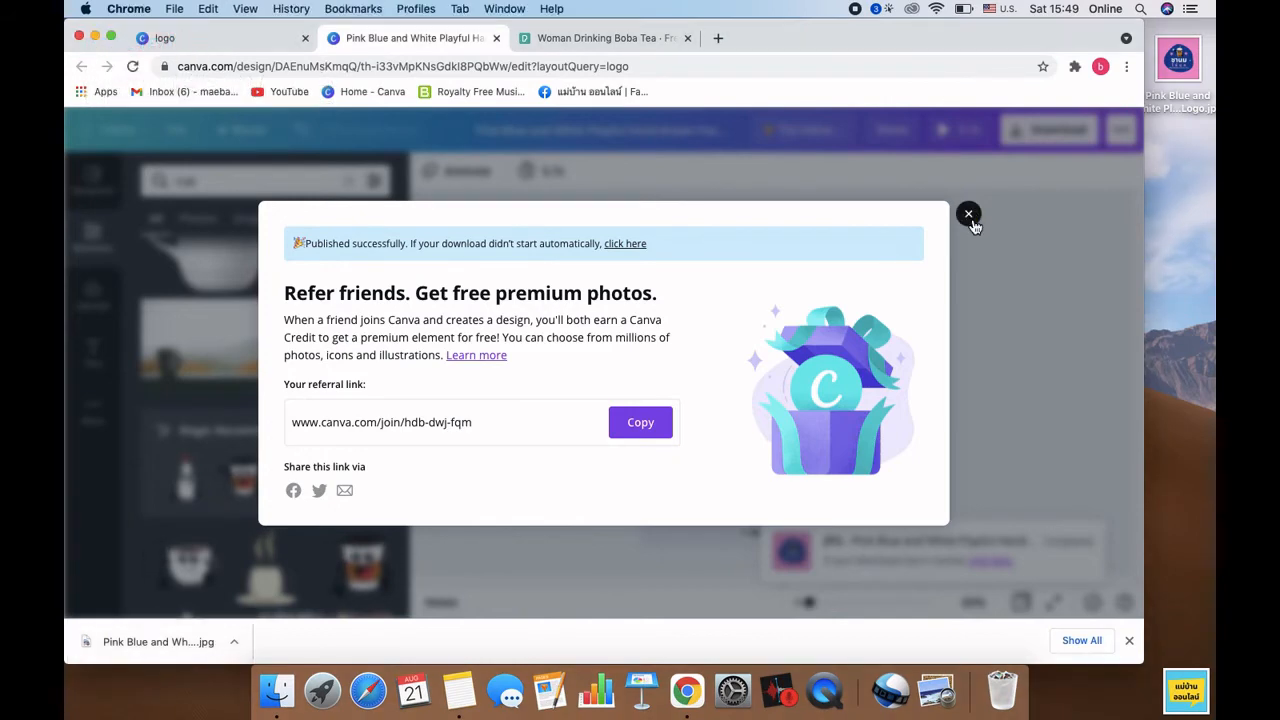
{"action": "left_click", "coordinate": [969, 215]}
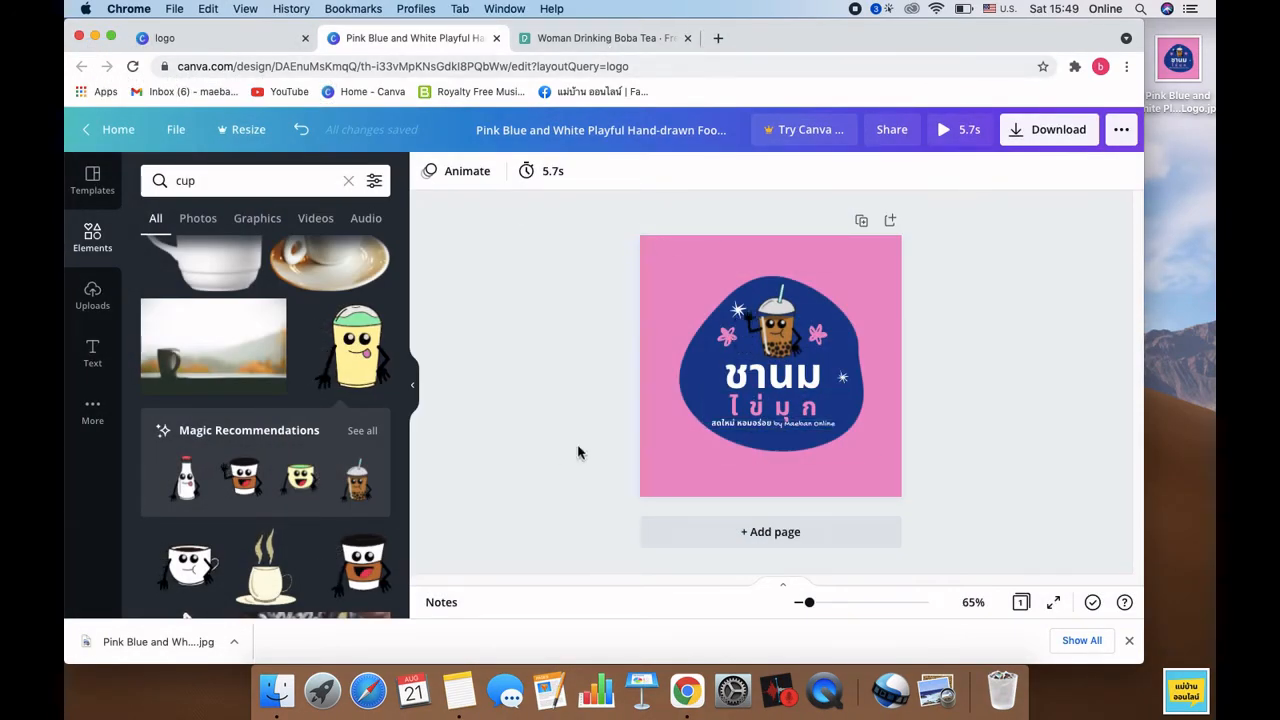
Step: Look through the full set of Magic Recommendations graphics related to the yellow cup character
{"action": "scroll", "coordinate": [203, 438], "scroll_direction": "down", "scroll_amount": 3}
{"action": "scroll", "coordinate": [204, 439], "scroll_direction": "up", "scroll_amount": 2}
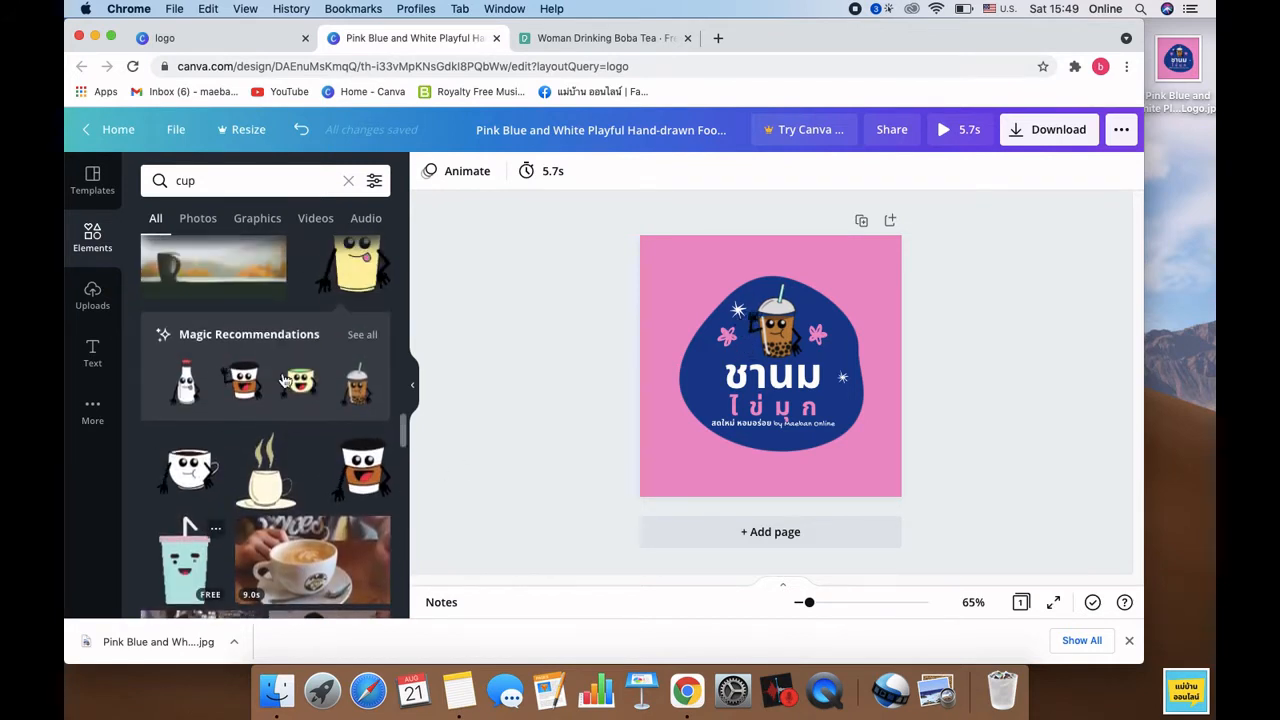
{"action": "left_click", "coordinate": [367, 336]}
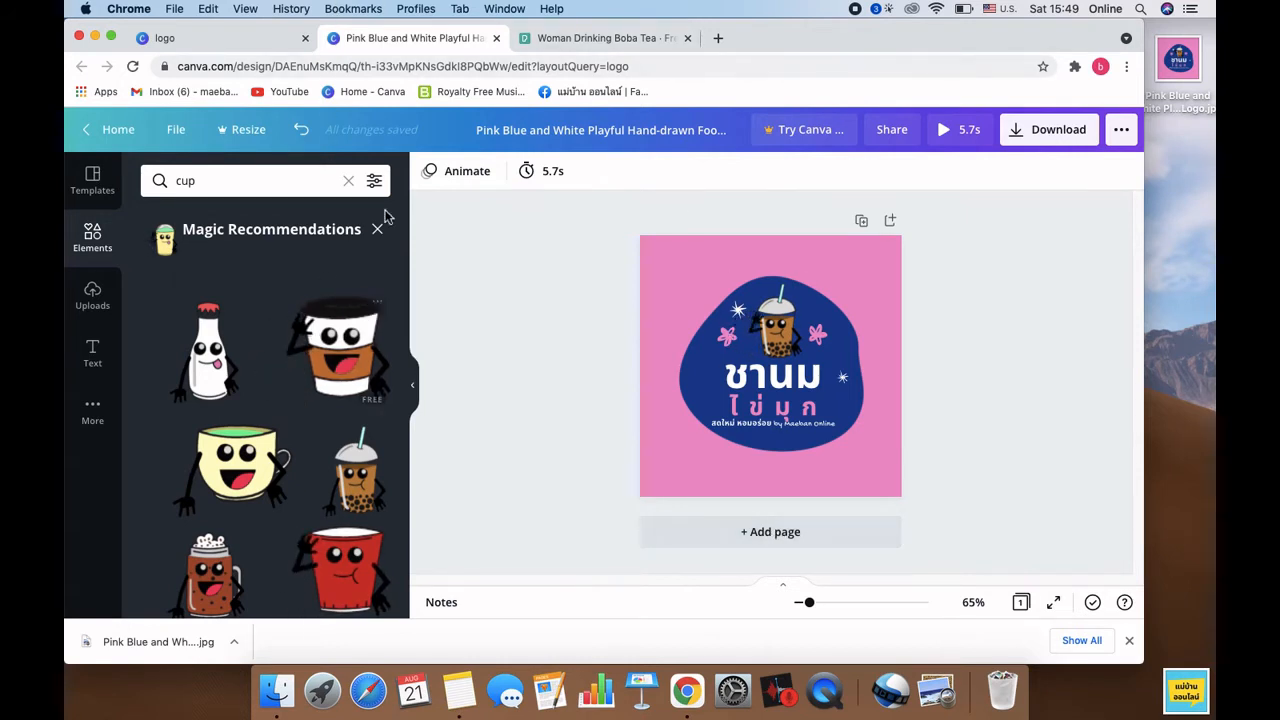
{"action": "scroll", "coordinate": [355, 340], "scroll_direction": "down", "scroll_amount": 2}
{"action": "scroll", "coordinate": [351, 356], "scroll_direction": "down", "scroll_amount": 2}
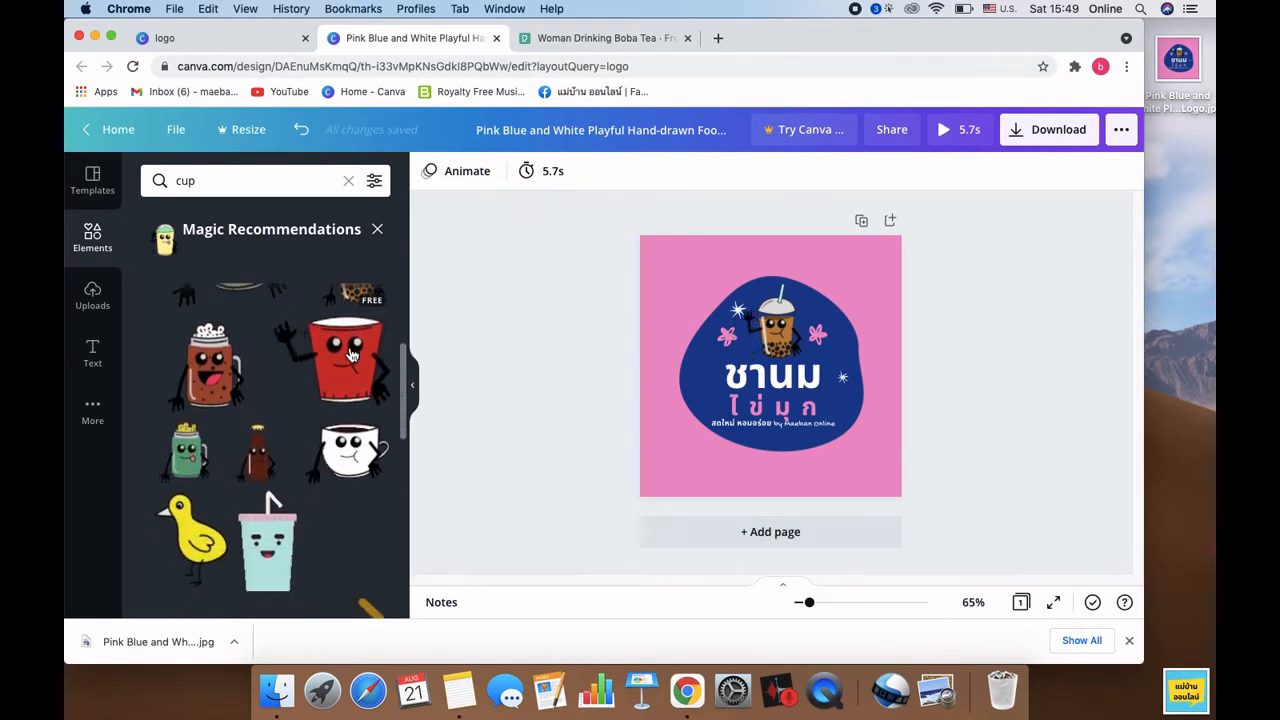
{"action": "scroll", "coordinate": [313, 400], "scroll_direction": "up", "scroll_amount": 3}
{"action": "scroll", "coordinate": [313, 400], "scroll_direction": "up", "scroll_amount": 1}
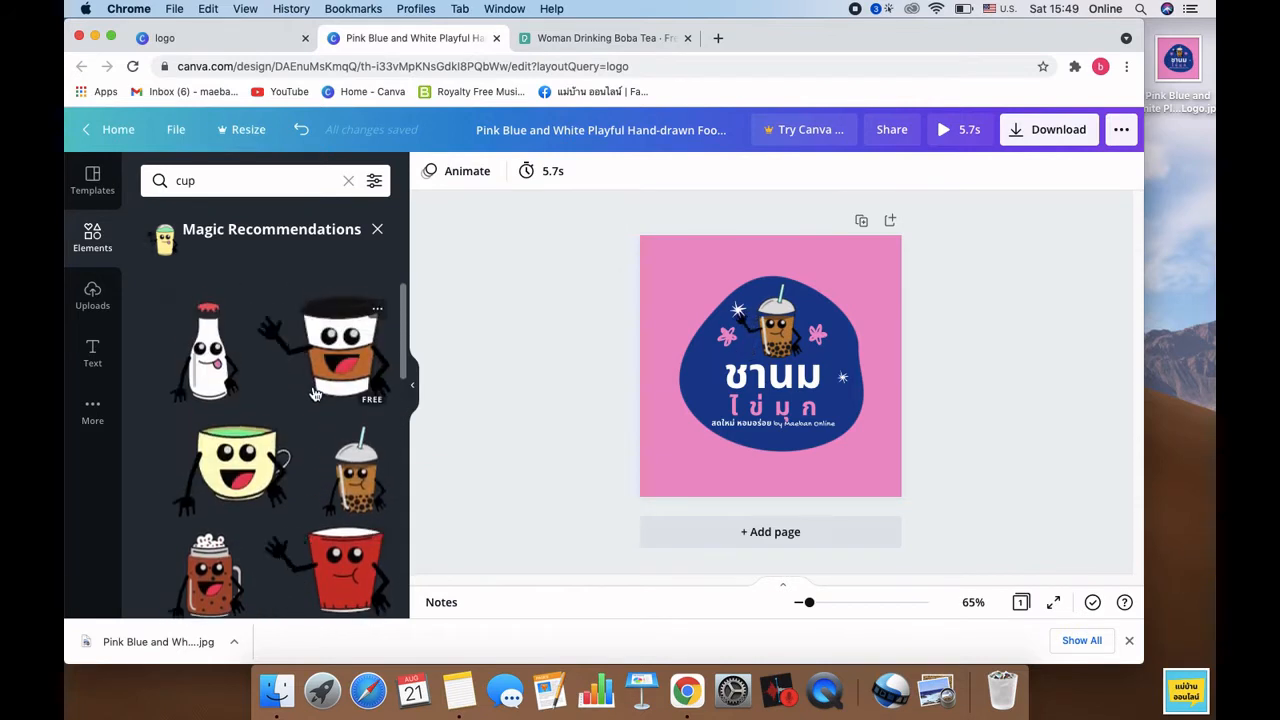
{"action": "scroll", "coordinate": [306, 451], "scroll_direction": "down", "scroll_amount": 10}
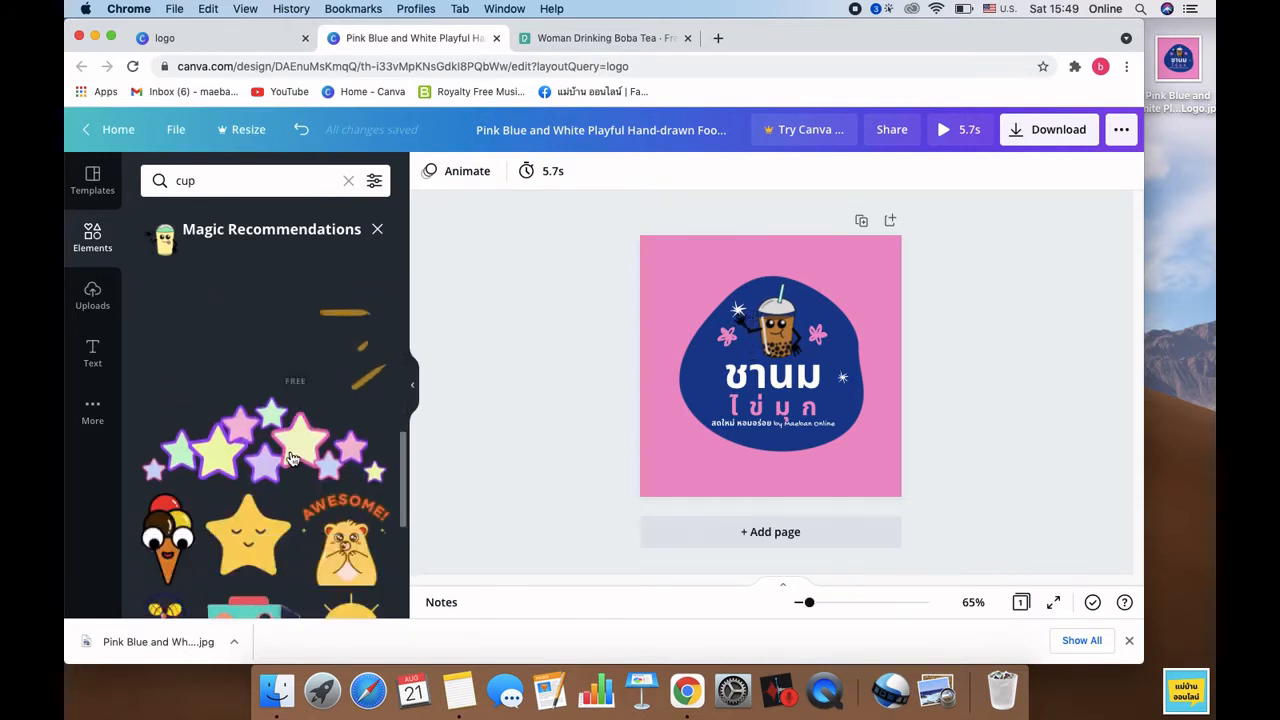
{"action": "scroll", "coordinate": [327, 457], "scroll_direction": "down", "scroll_amount": 3}
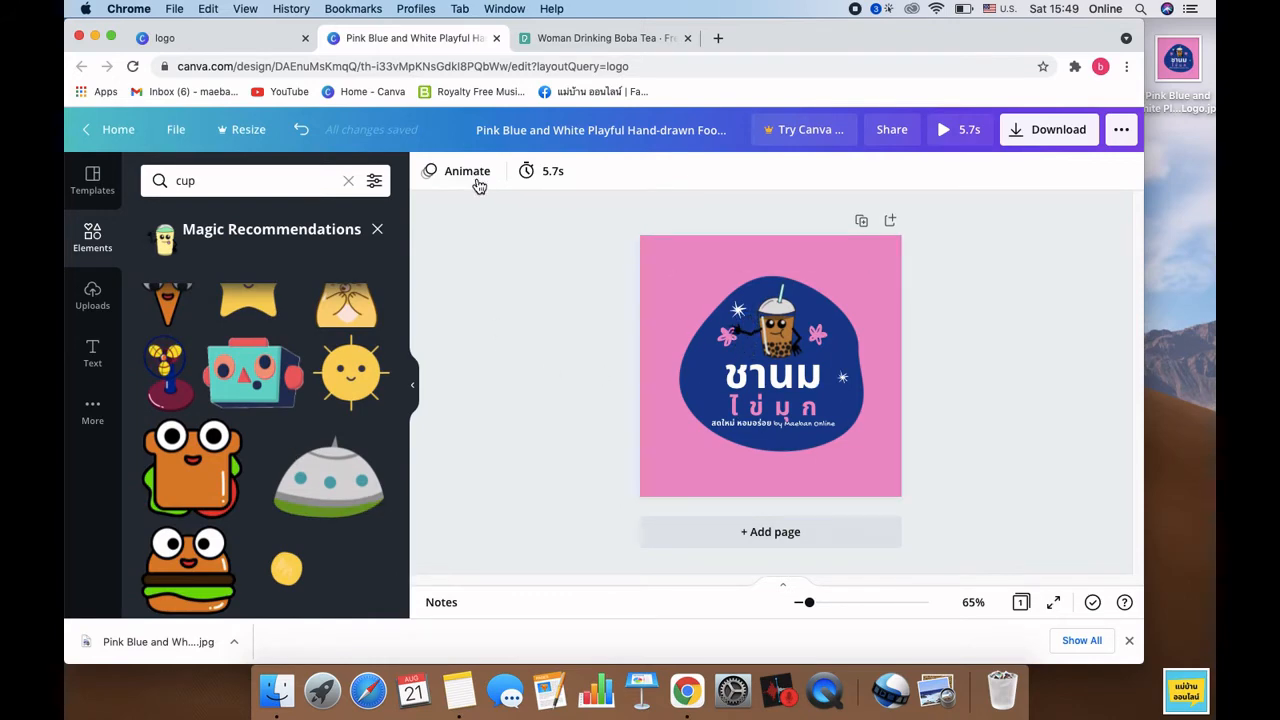
Step: Return to the "logo" template results and open the free "Coil Pottery Studio" template as a new design
{"action": "left_click", "coordinate": [247, 35]}
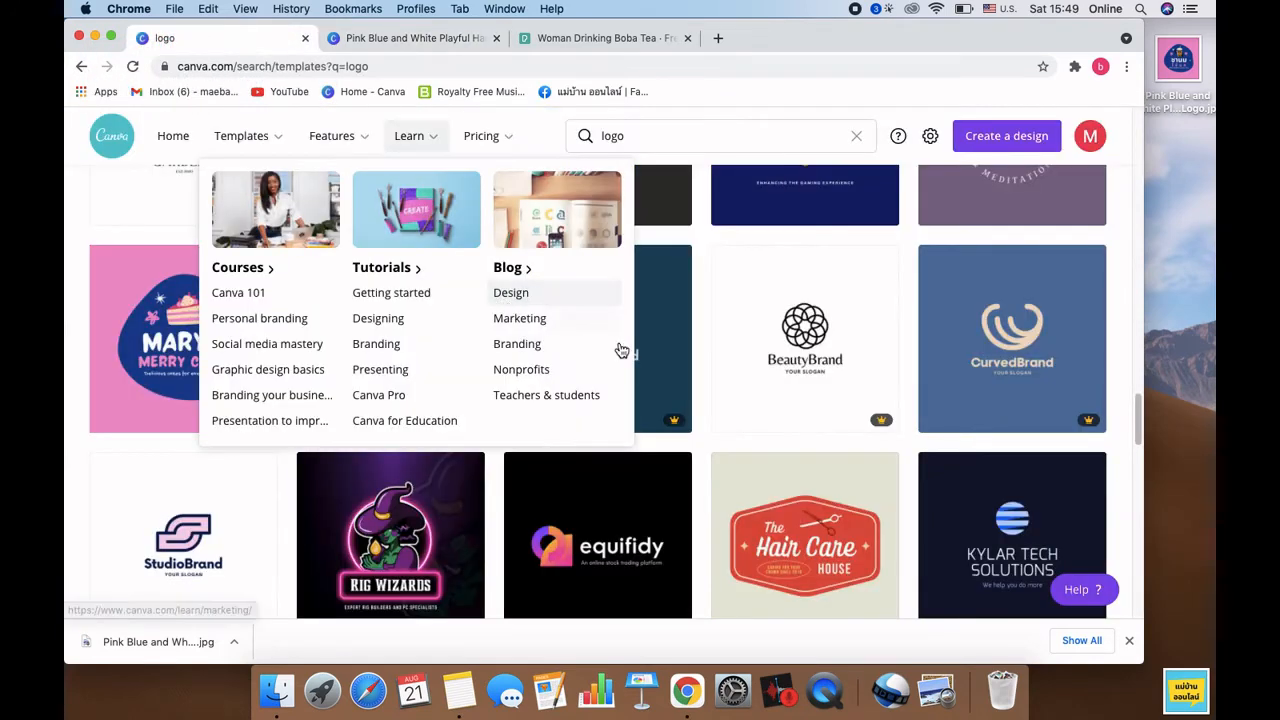
{"action": "scroll", "coordinate": [894, 400], "scroll_direction": "down", "scroll_amount": 2}
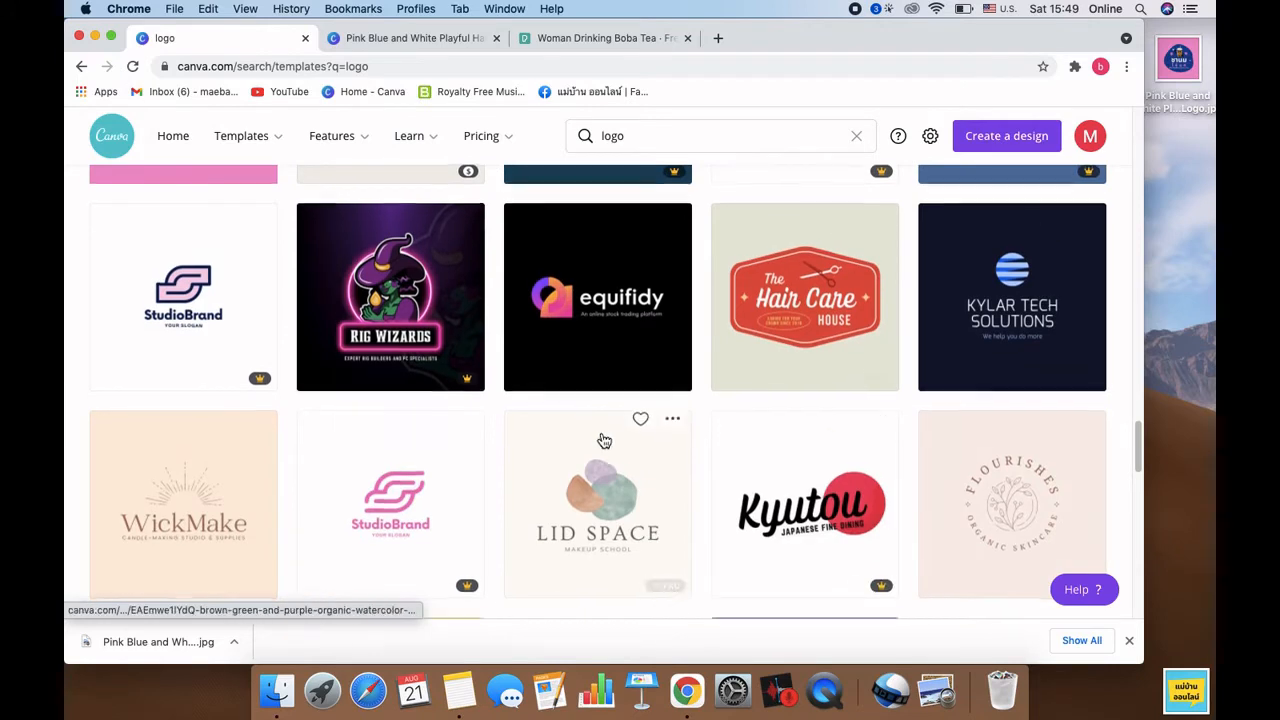
{"action": "scroll", "coordinate": [606, 428], "scroll_direction": "down", "scroll_amount": 3}
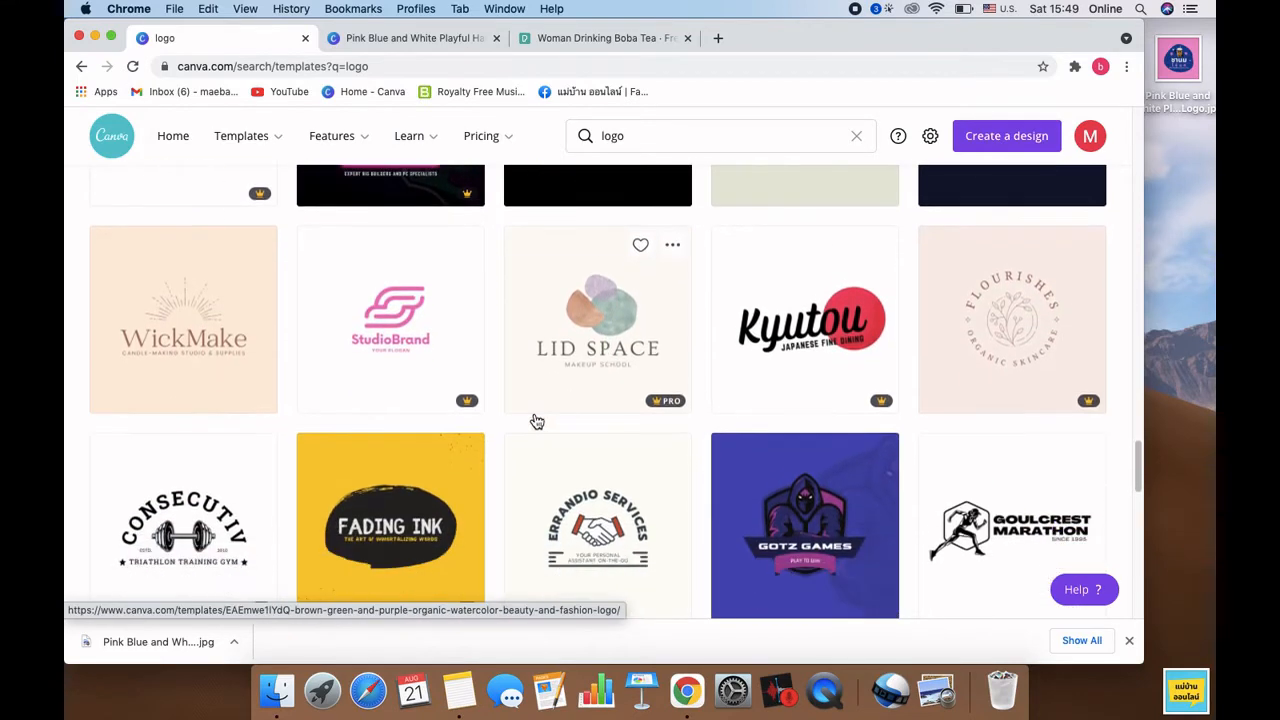
{"action": "scroll", "coordinate": [600, 410], "scroll_direction": "down", "scroll_amount": 3}
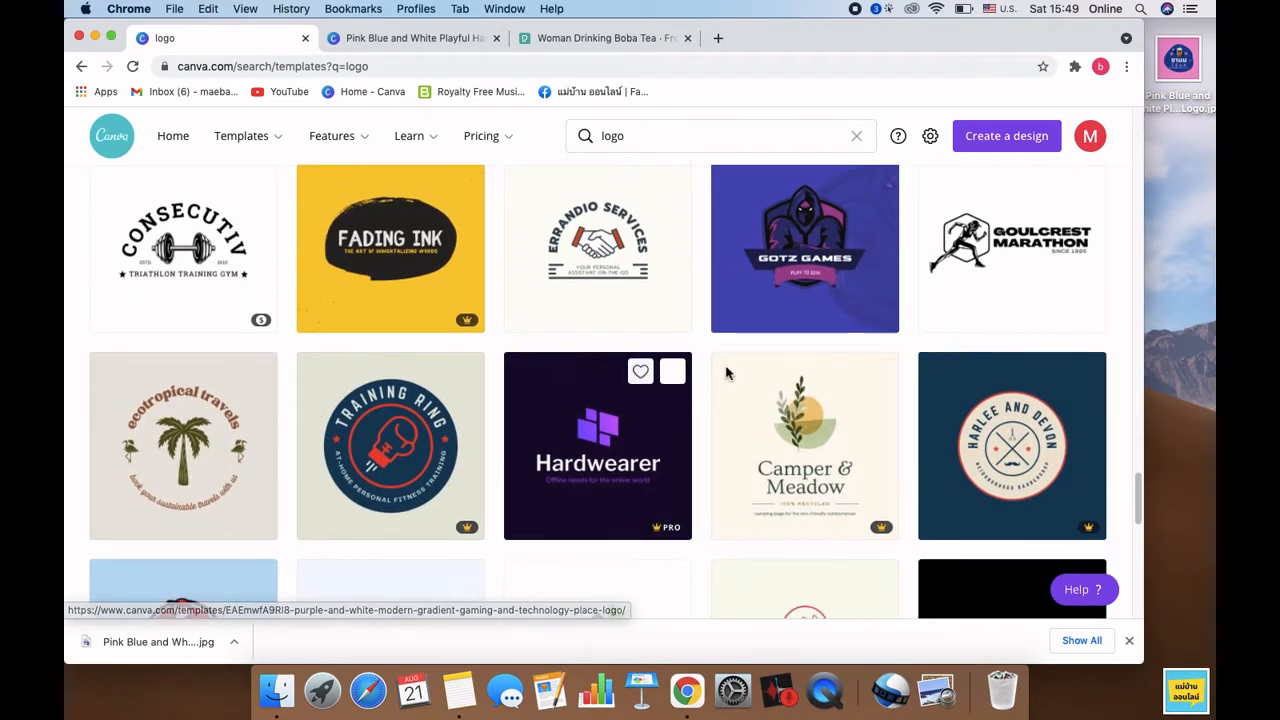
{"action": "scroll", "coordinate": [765, 383], "scroll_direction": "down", "scroll_amount": 3}
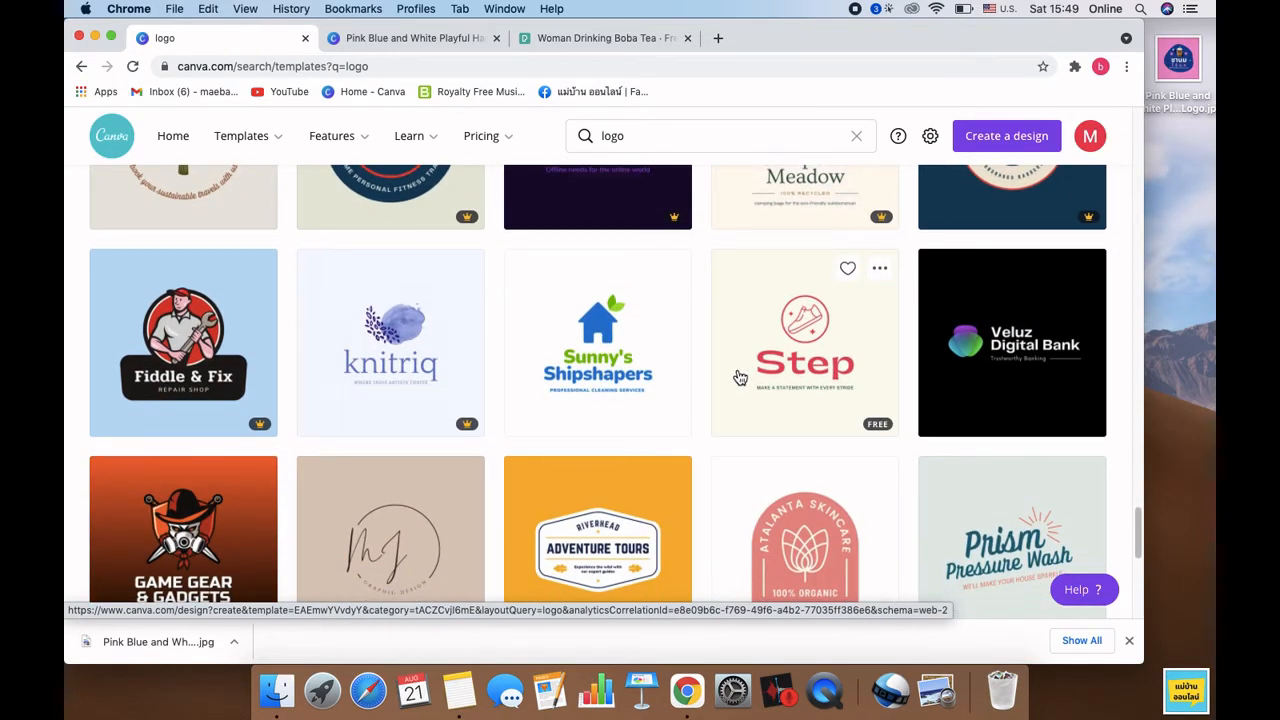
{"action": "scroll", "coordinate": [740, 377], "scroll_direction": "down", "scroll_amount": 1}
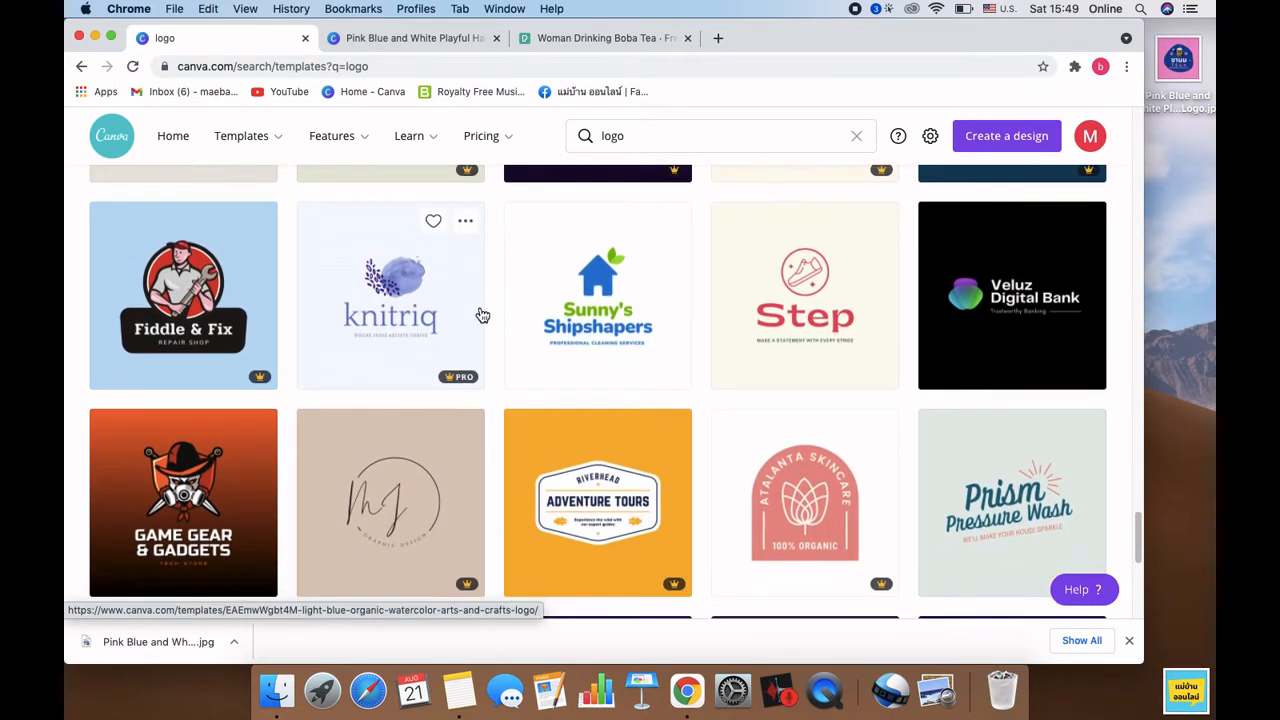
{"action": "scroll", "coordinate": [480, 318], "scroll_direction": "down", "scroll_amount": 3}
{"action": "scroll", "coordinate": [925, 398], "scroll_direction": "down", "scroll_amount": 2}
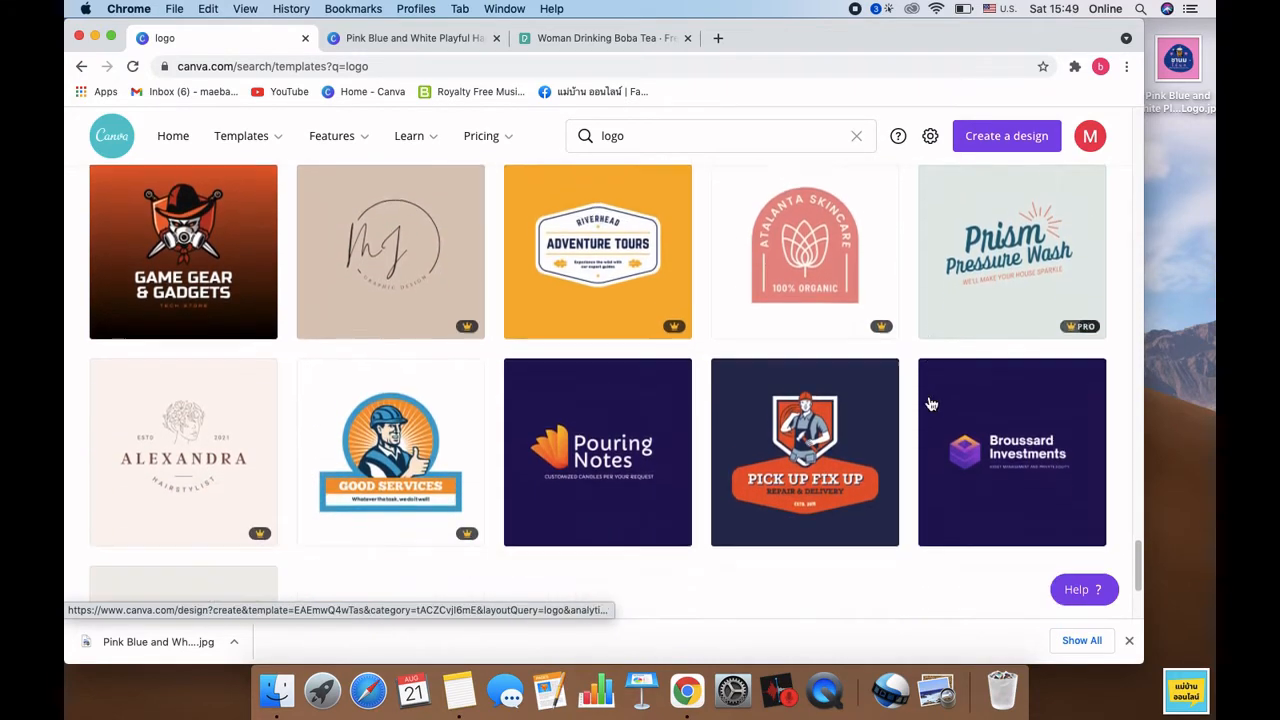
{"action": "scroll", "coordinate": [930, 403], "scroll_direction": "down", "scroll_amount": 5}
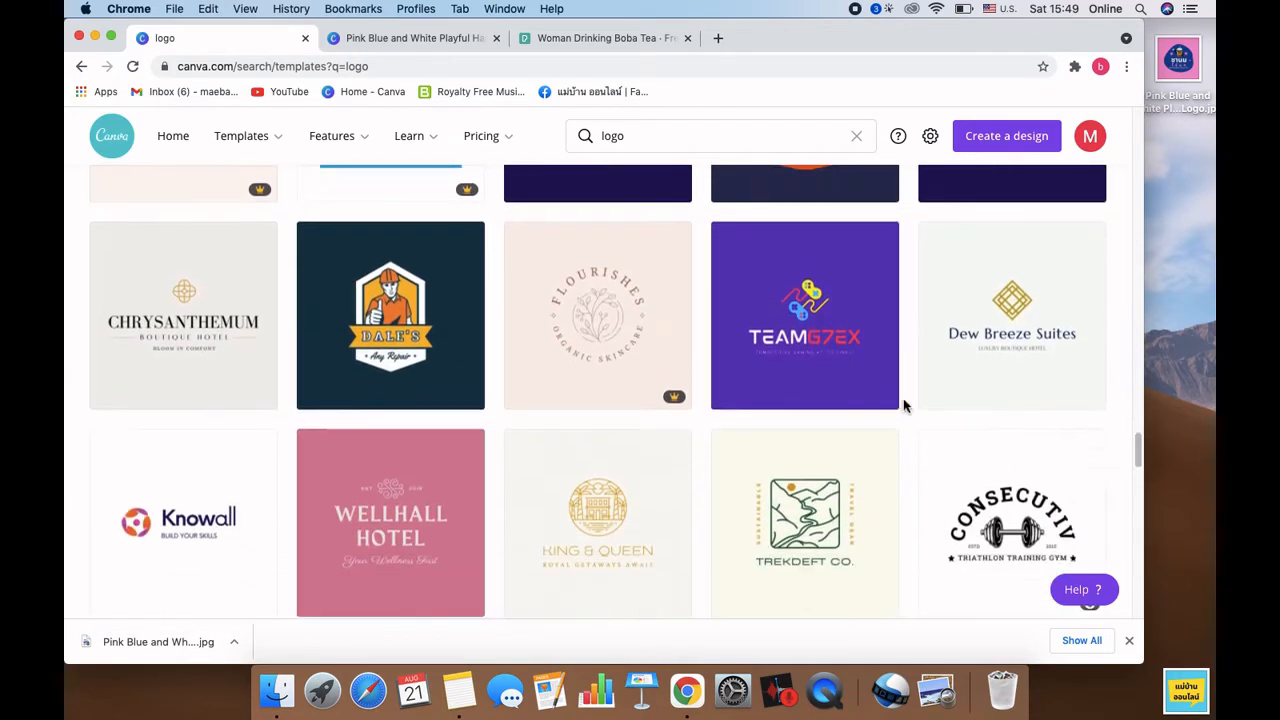
{"action": "scroll", "coordinate": [903, 405], "scroll_direction": "down", "scroll_amount": 2}
{"action": "scroll", "coordinate": [700, 420], "scroll_direction": "down", "scroll_amount": 2}
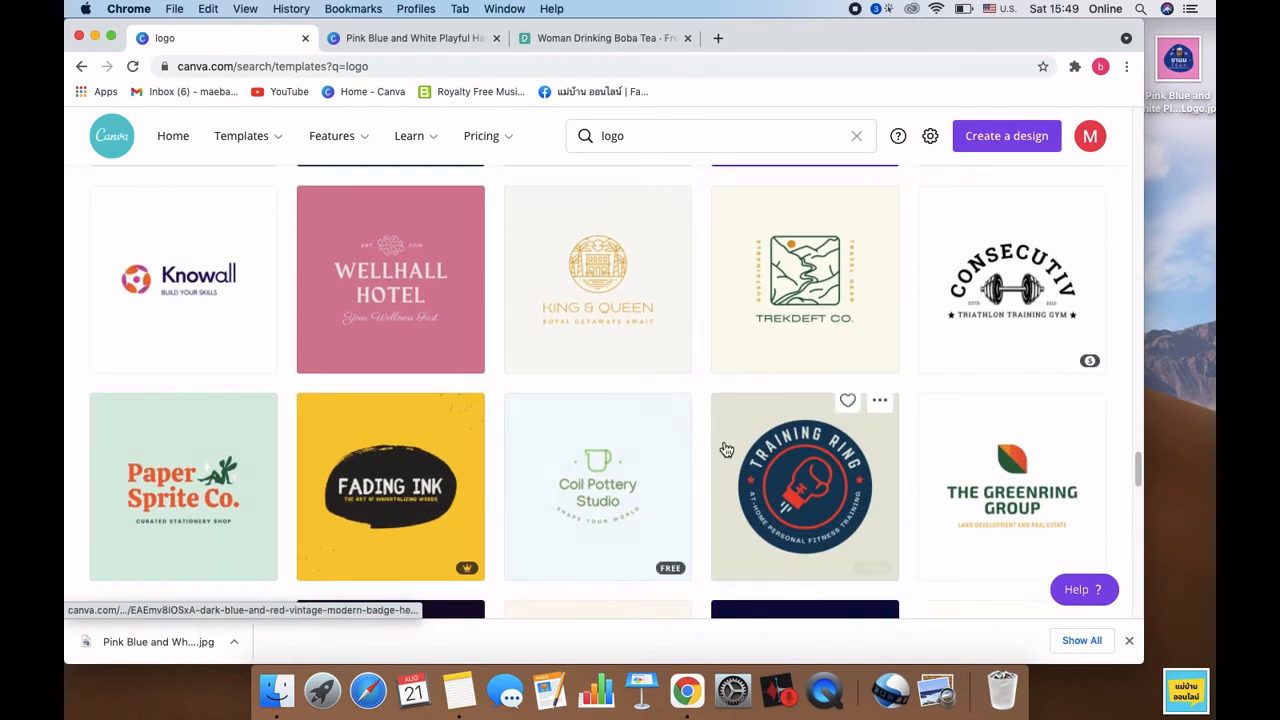
{"action": "left_click", "coordinate": [641, 525]}
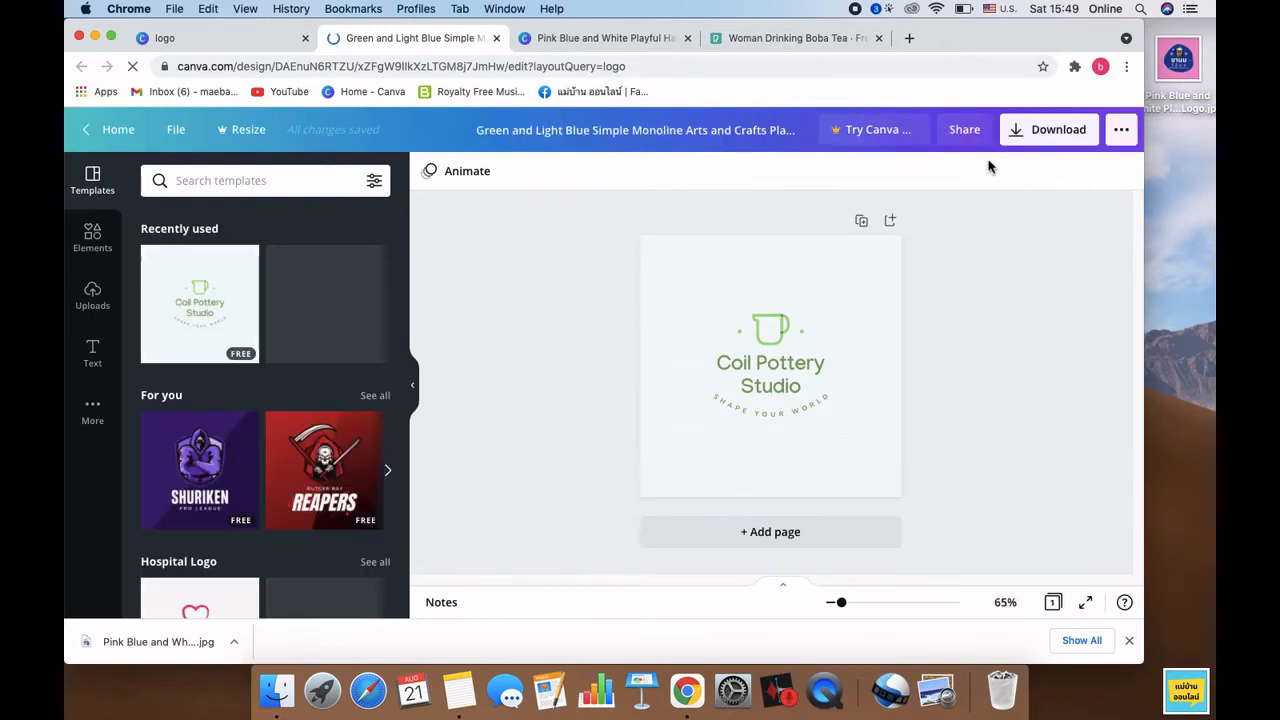
Step: Replace the "Coil Pottery Studio" heading in the new design with "Let's Drink"
{"action": "left_click", "coordinate": [606, 42]}
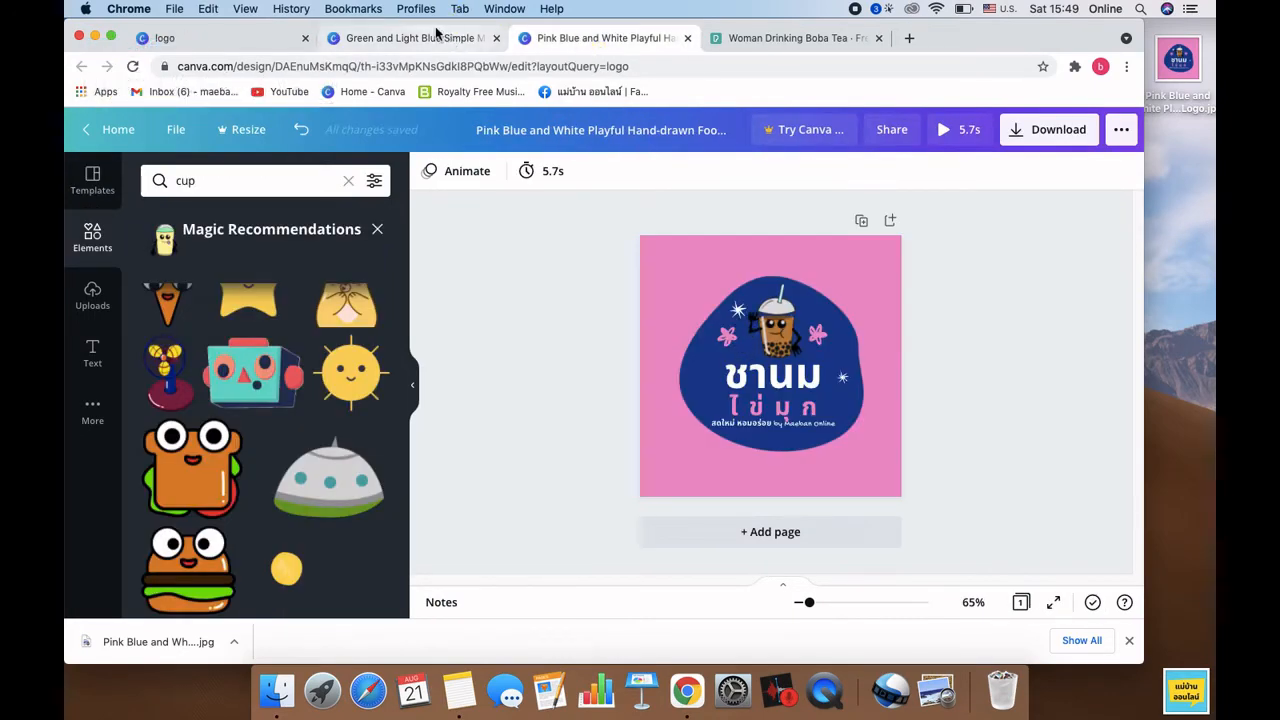
{"action": "left_click", "coordinate": [436, 34]}
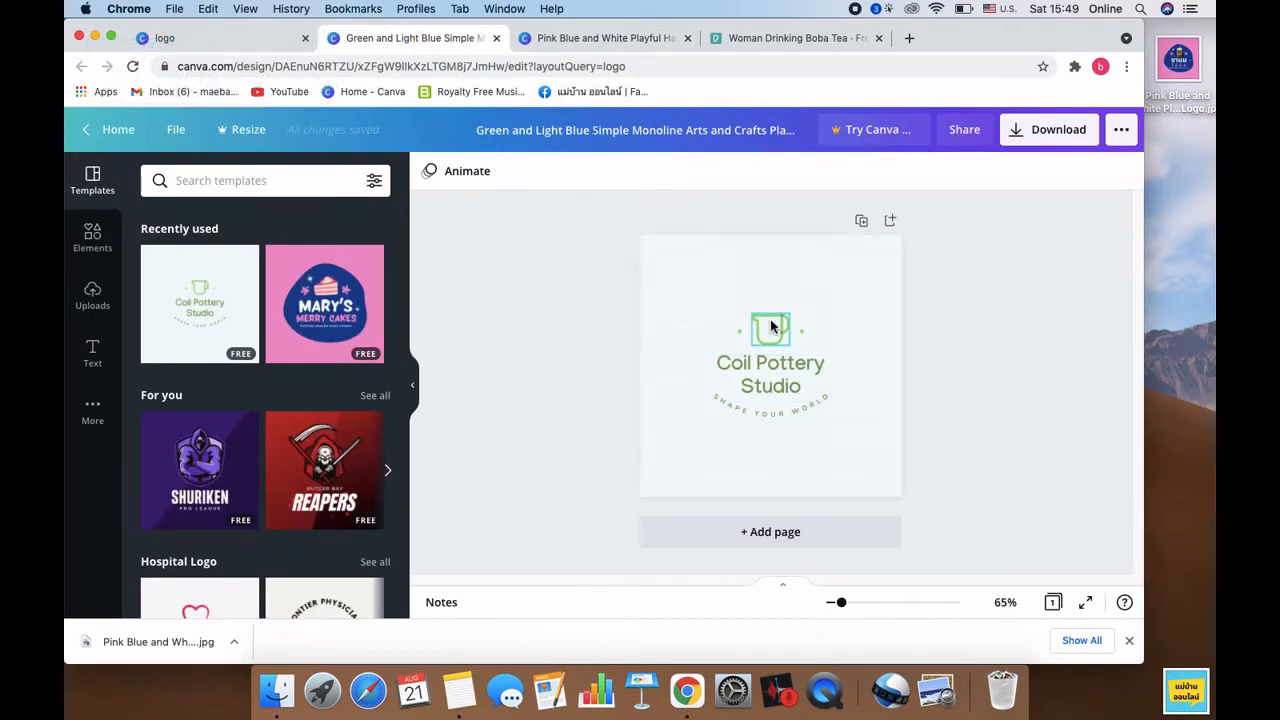
{"action": "double_click", "coordinate": [783, 374]}
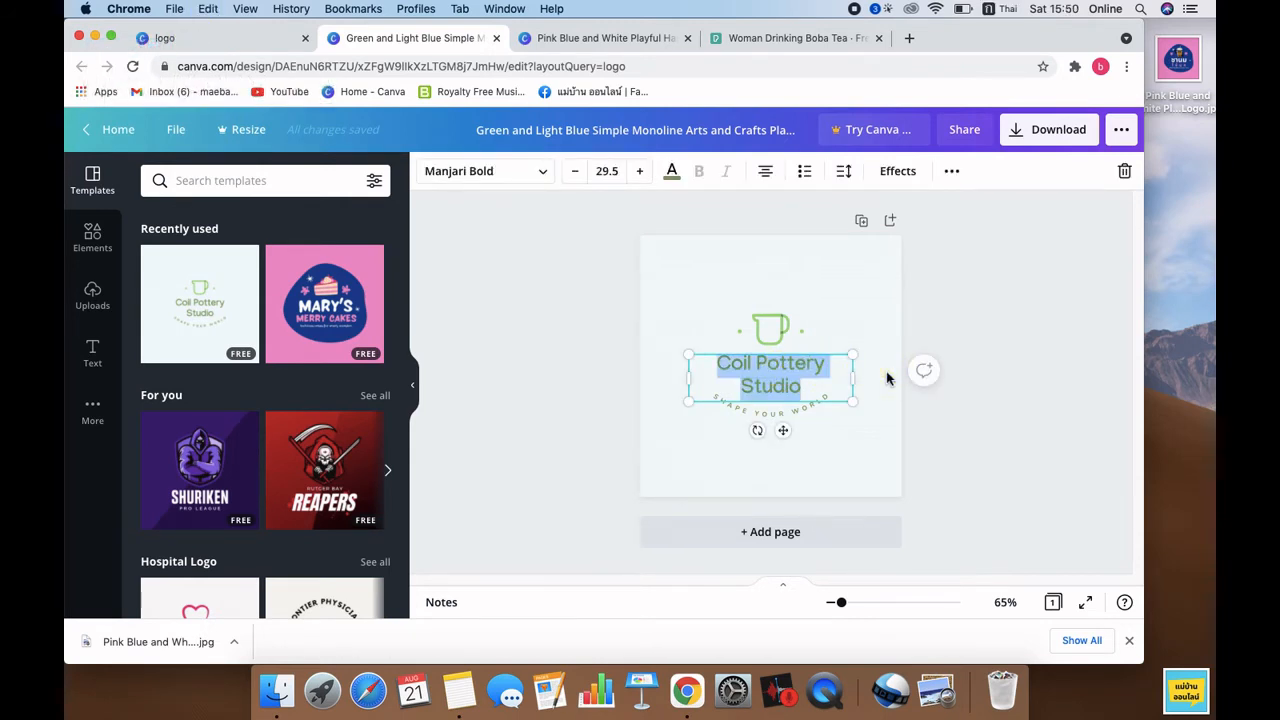
{"action": "key", "text": "BackSpace"}
{"action": "type", "text": "et's Drink"}
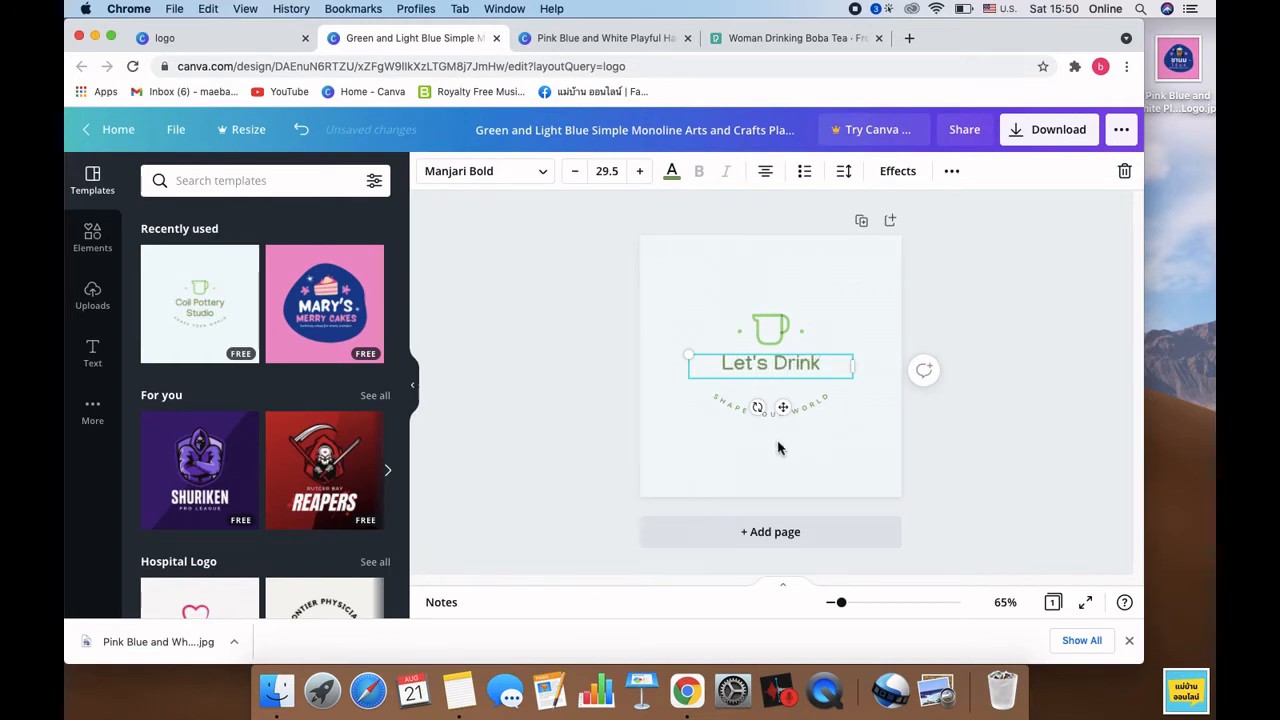
Step: Replace the curved "SHAPE YOUR WORLD" tagline with the Thai text "ชานมไมุกสูตรต้นตำรับ"
{"action": "left_click", "coordinate": [809, 411]}
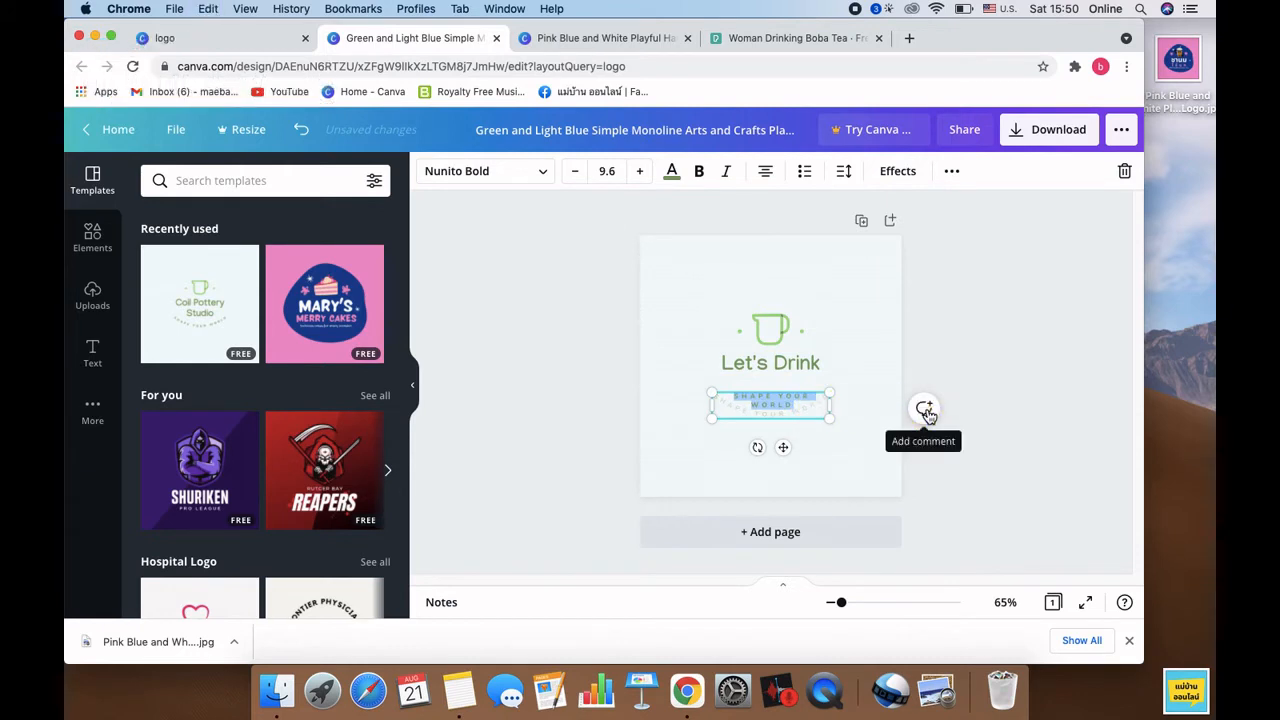
{"action": "key", "text": "ctrl+space"}
{"action": "key", "text": "BackSpace"}
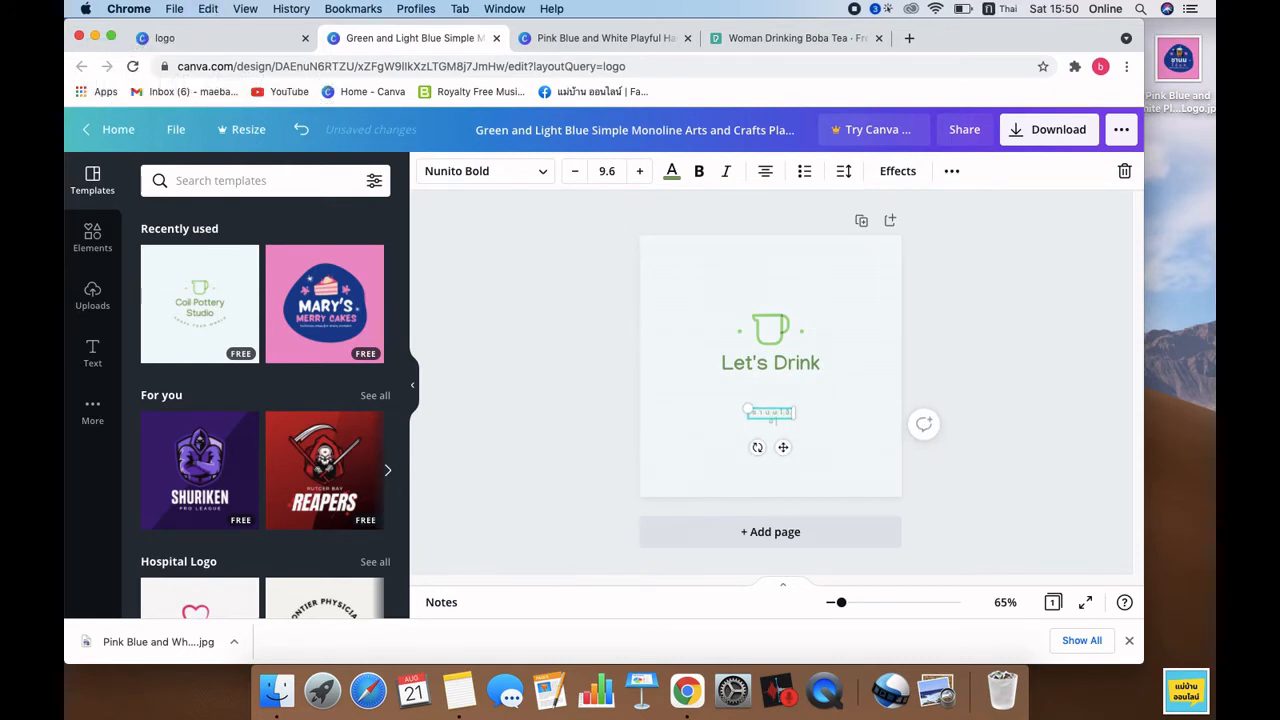
{"action": "type", "text": "ชานมไข่มุกส"}
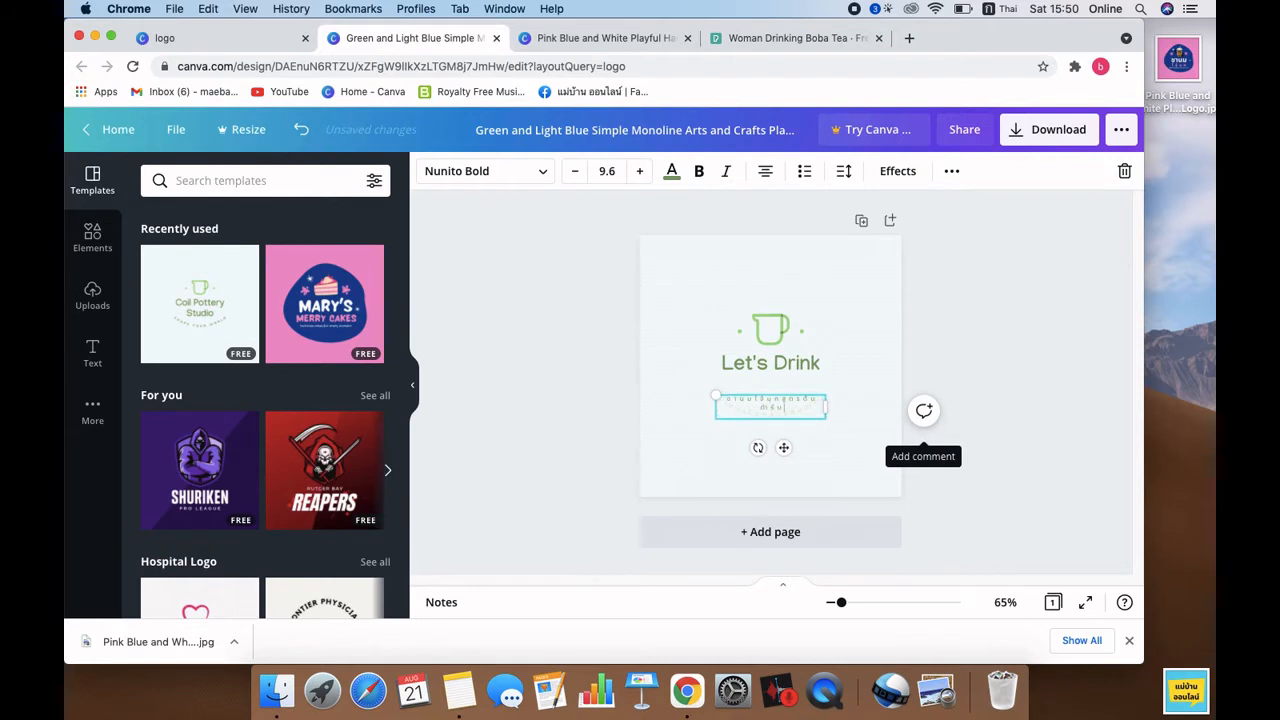
Step: Set the tagline's font size to 17.6 and insert the missing "ข่" so it reads "ชานมไข่มุกสูตรต้นตำรับ"
{"action": "key", "text": "super+a"}
{"action": "left_click", "coordinate": [637, 172]}
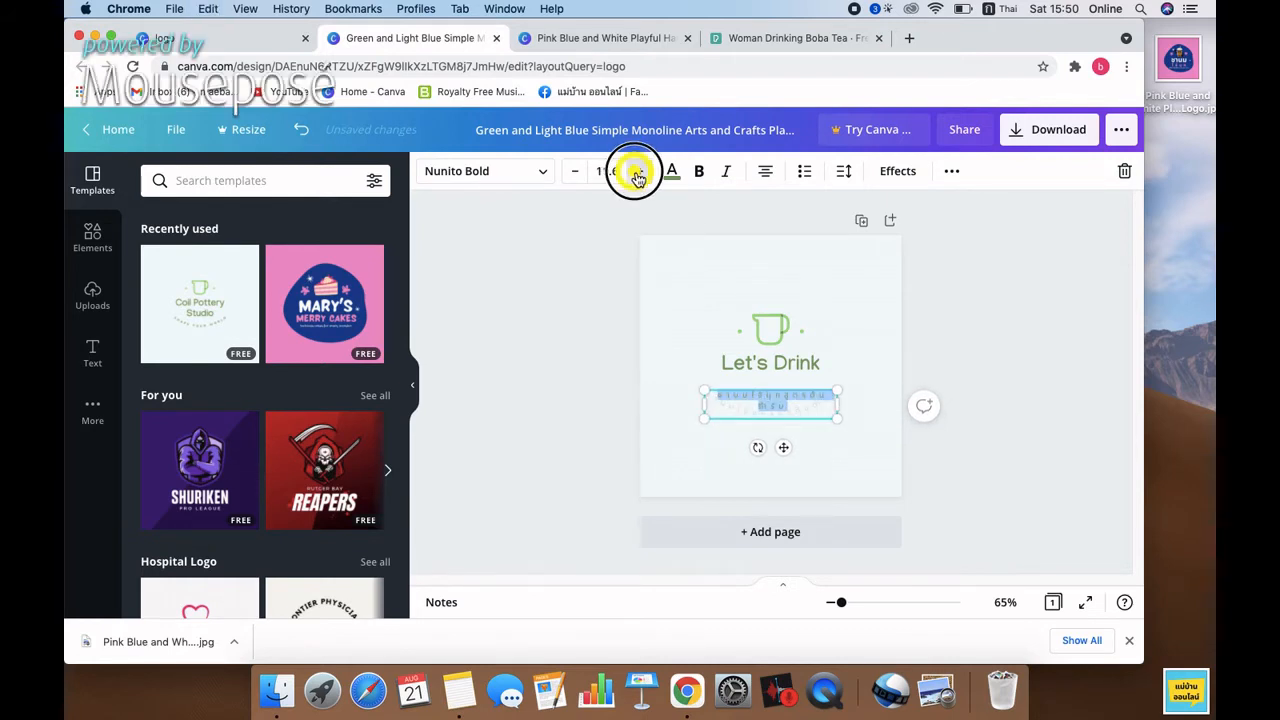
{"action": "left_click", "coordinate": [637, 172]}
{"action": "left_click", "coordinate": [637, 172]}
{"action": "left_click", "coordinate": [637, 172]}
{"action": "left_click", "coordinate": [730, 386]}
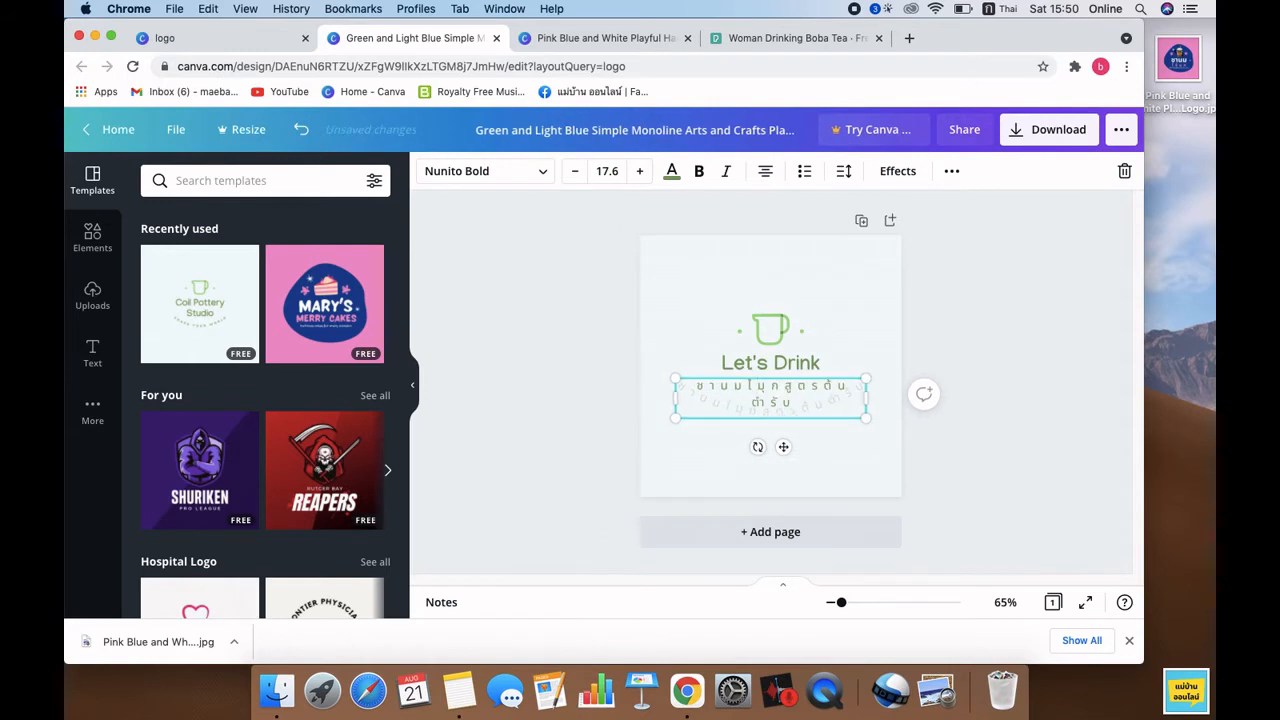
{"action": "type", "text": "ข่"}
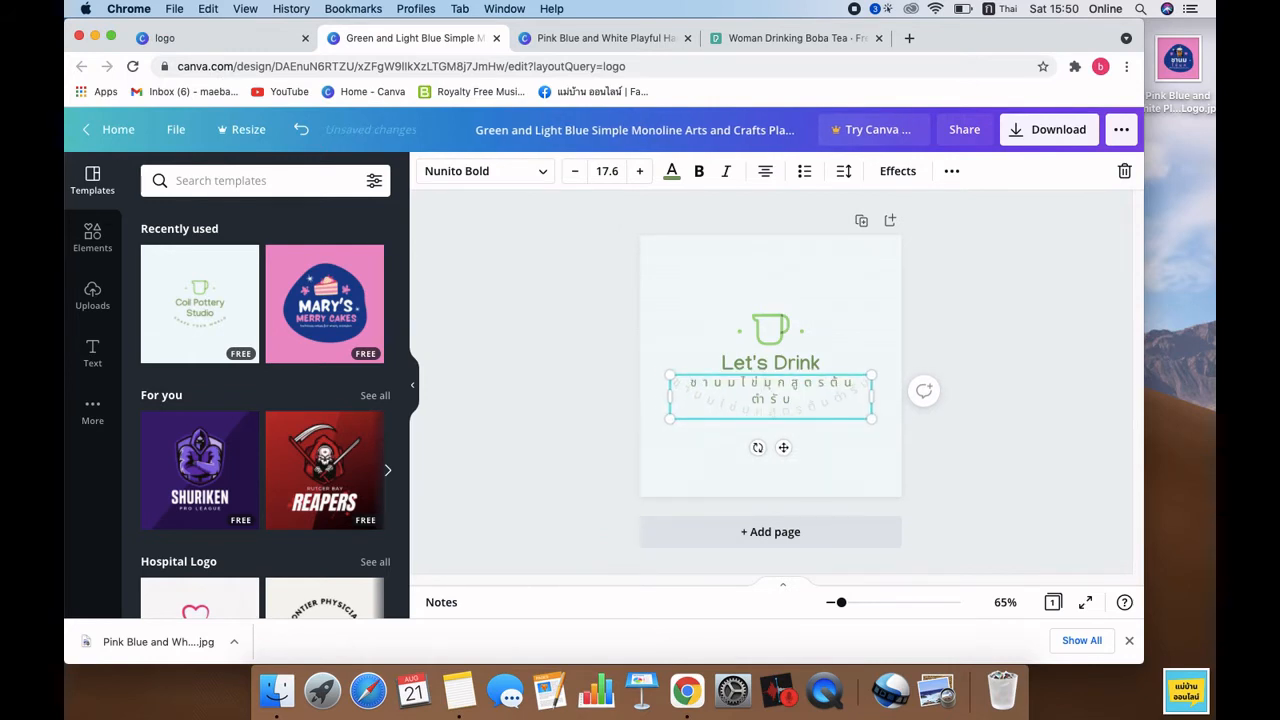
{"action": "left_click", "coordinate": [1035, 418]}
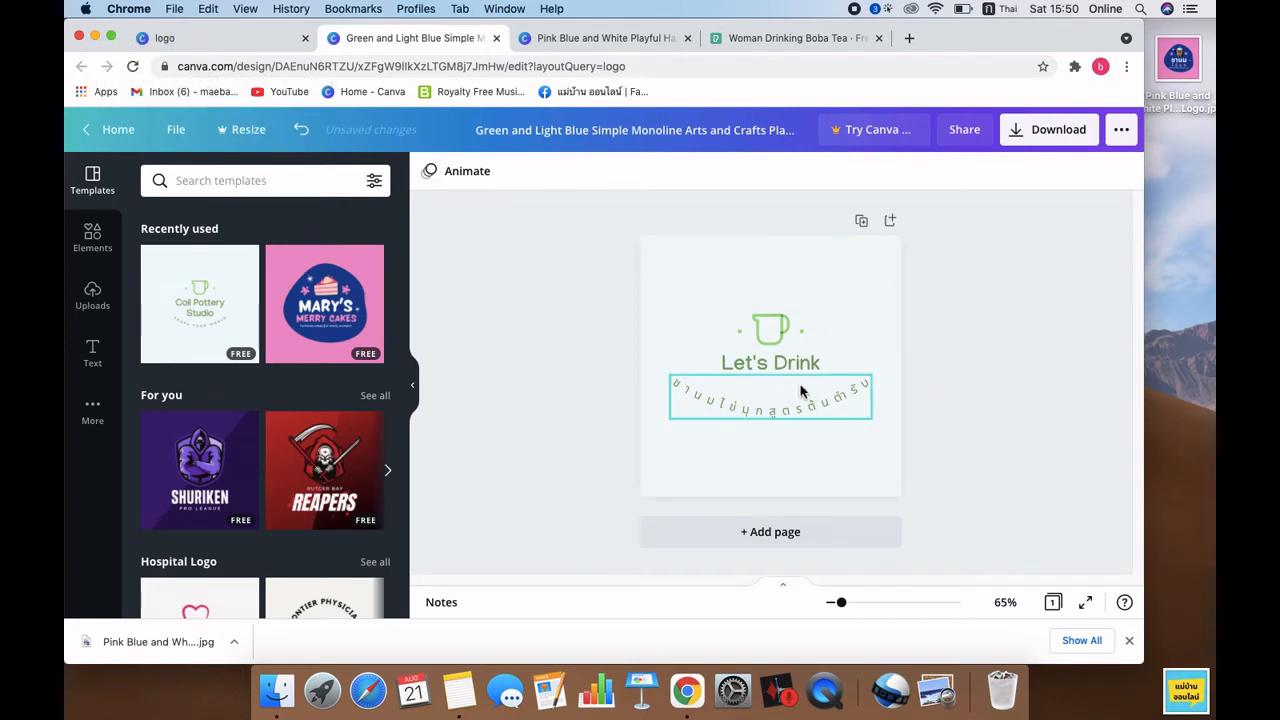
Step: Search the elements library for "cup" using the recent search
{"action": "left_click", "coordinate": [92, 236]}
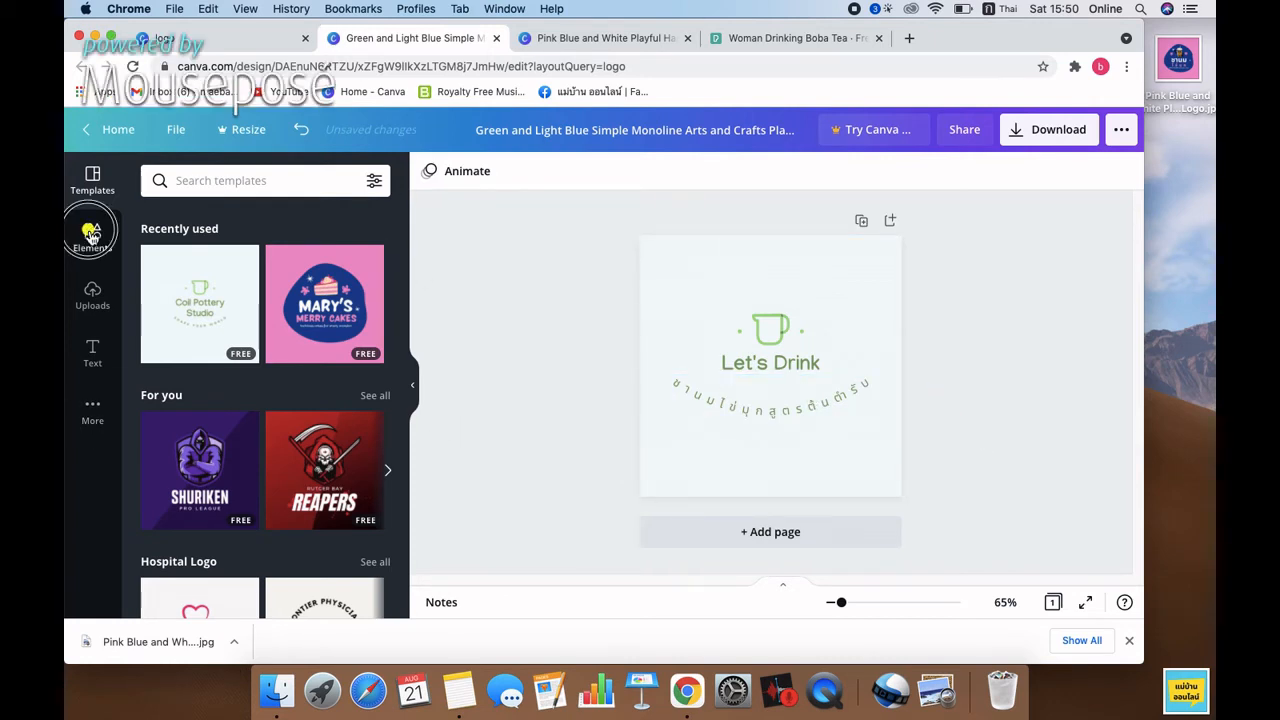
{"action": "left_click", "coordinate": [215, 182]}
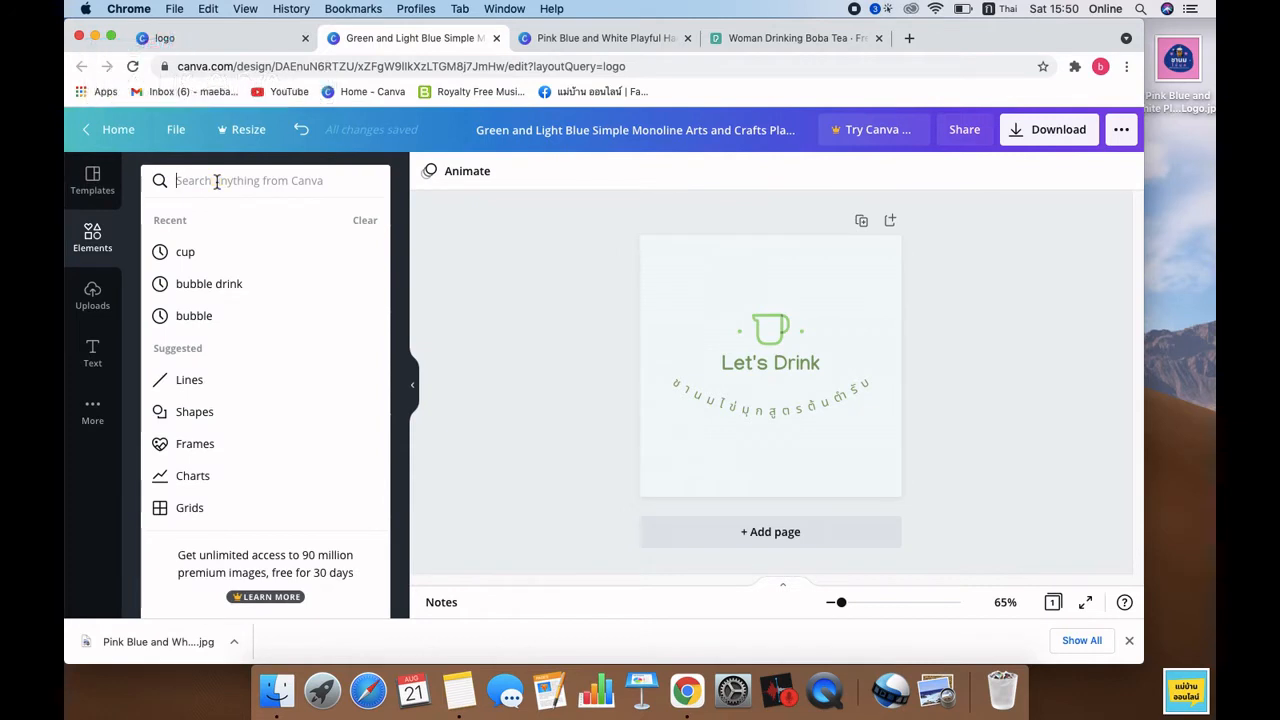
{"action": "left_click", "coordinate": [186, 252]}
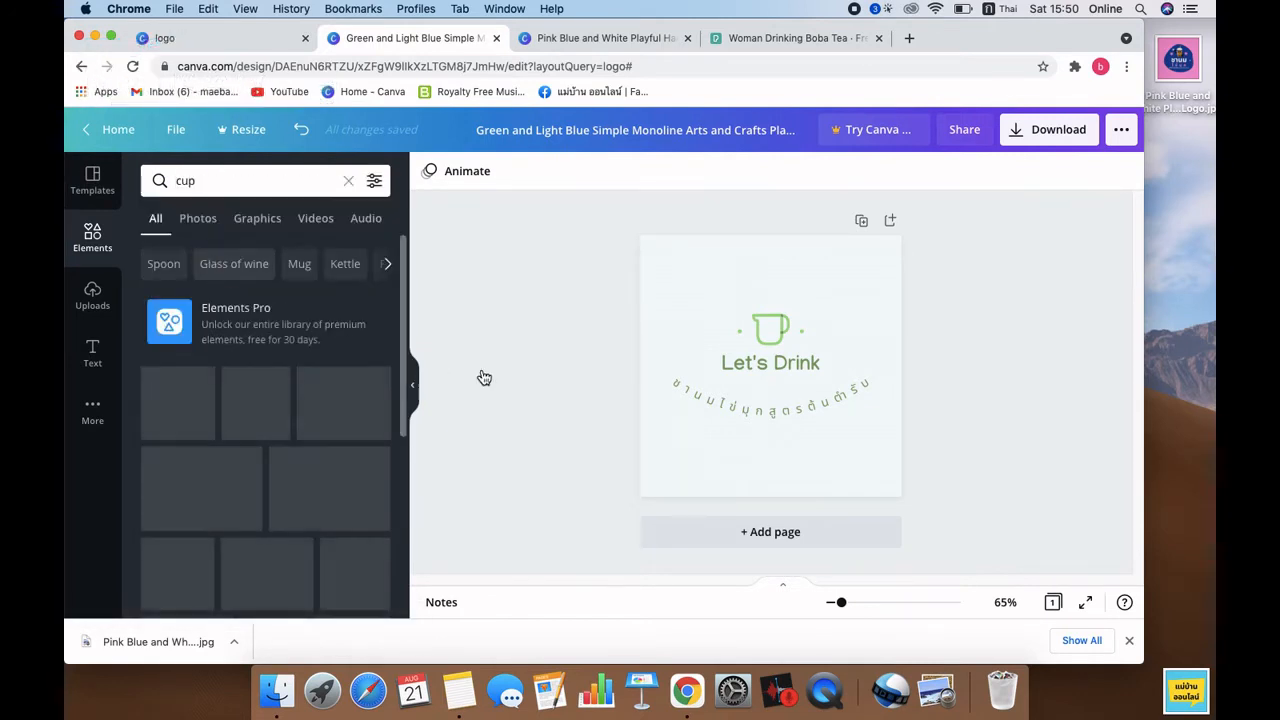
Step: Select the mug, dots, heading and tagline together, enlarge them and recentre them on the page
{"action": "left_click_drag", "start_coordinate": [863, 443], "coordinate": [689, 294]}
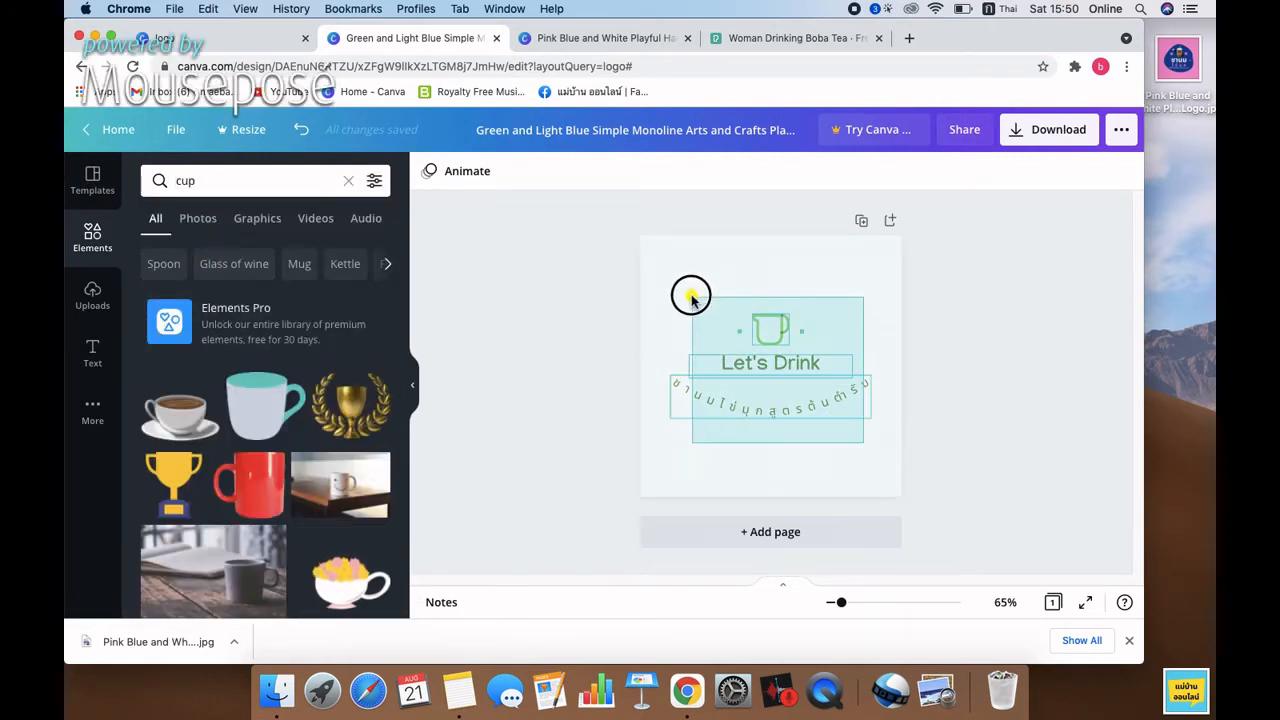
{"action": "left_click_drag", "start_coordinate": [871, 419], "coordinate": [700, 305]}
{"action": "left_click", "coordinate": [980, 474]}
{"action": "left_click_drag", "start_coordinate": [789, 429], "coordinate": [779, 427]}
{"action": "left_click", "coordinate": [974, 449]}
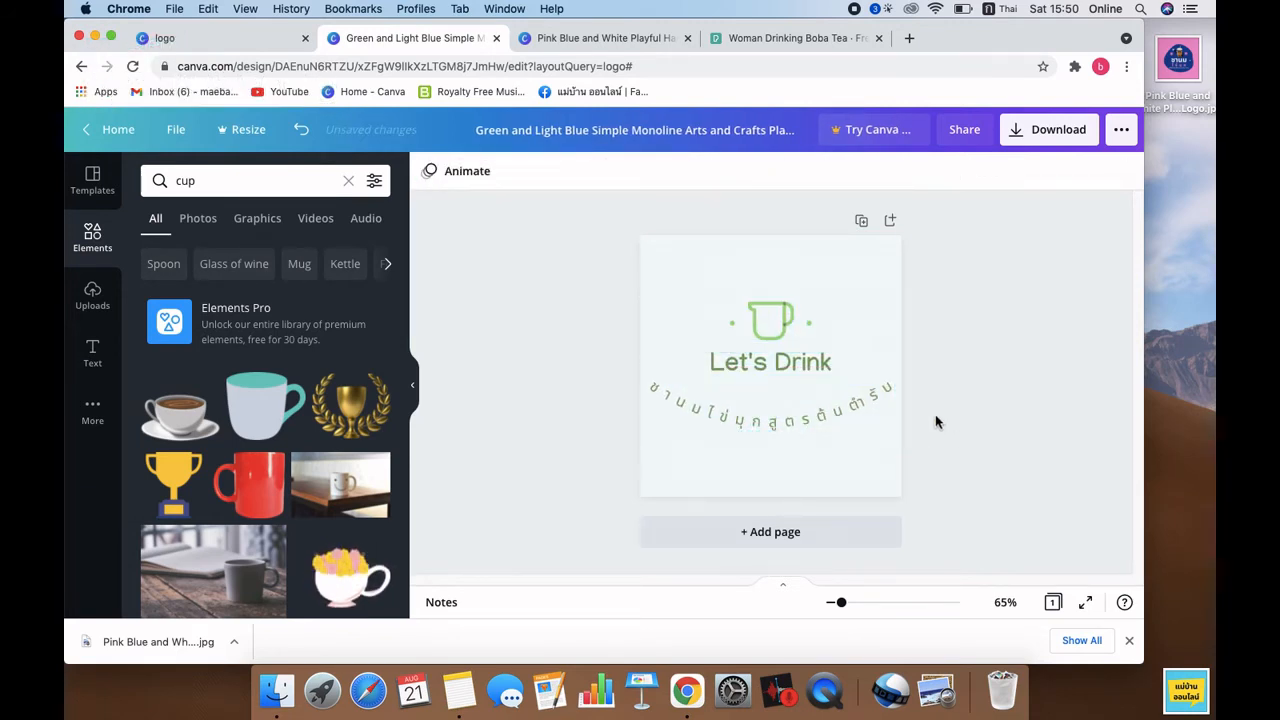
Step: Open the full Magic Recommendations for the yellow cup character, adding it to the design and removing it again
{"action": "scroll", "coordinate": [290, 495], "scroll_direction": "down", "scroll_amount": 10}
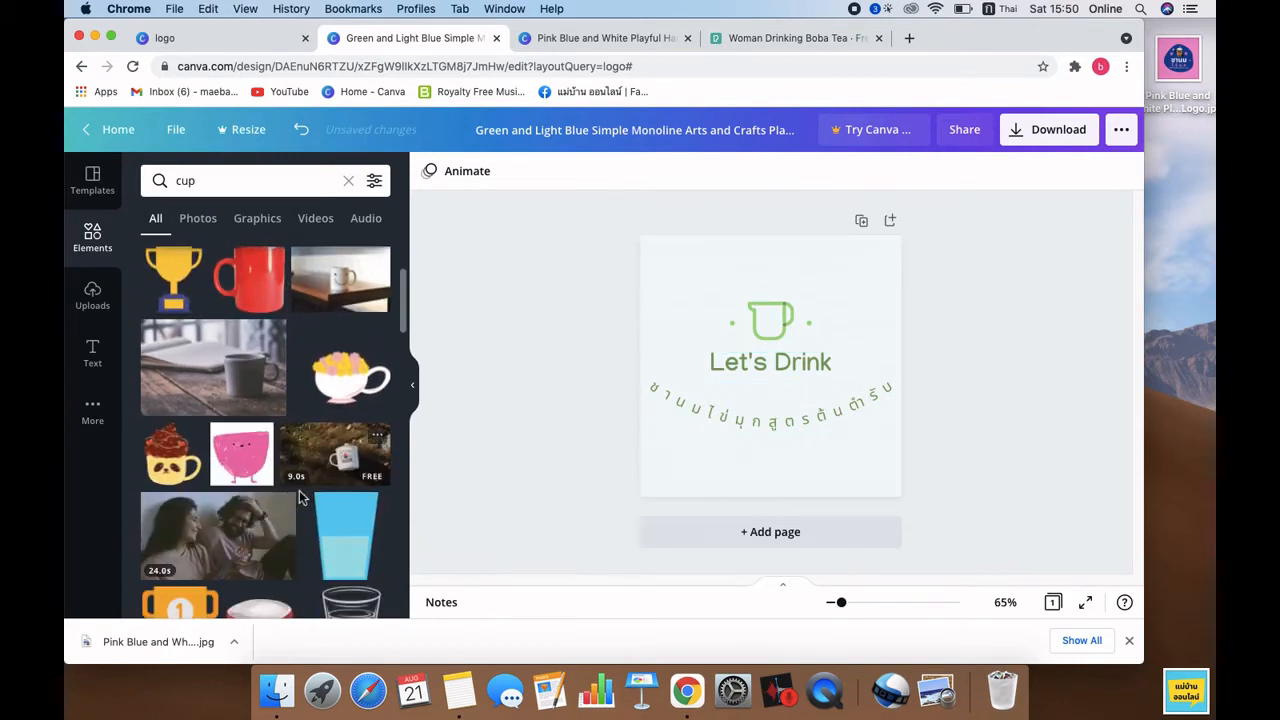
{"action": "scroll", "coordinate": [301, 500], "scroll_direction": "down", "scroll_amount": 10}
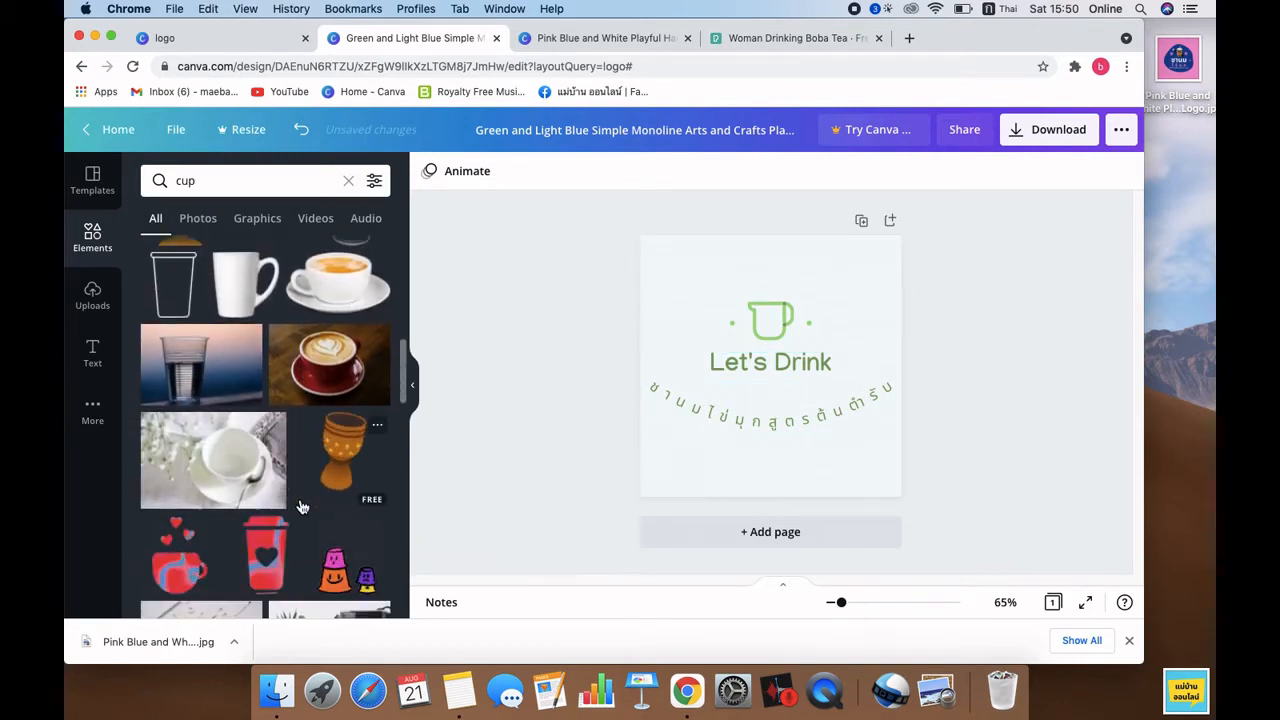
{"action": "scroll", "coordinate": [301, 509], "scroll_direction": "down", "scroll_amount": 8}
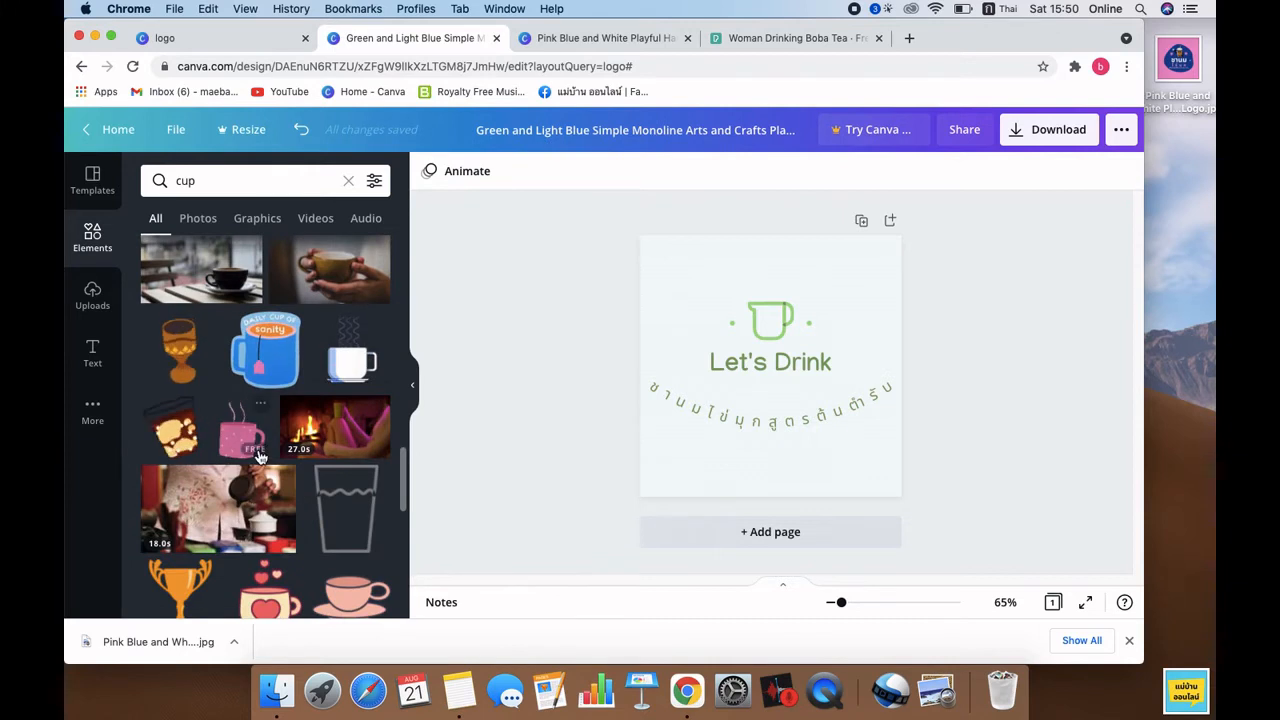
{"action": "scroll", "coordinate": [290, 523], "scroll_direction": "down", "scroll_amount": 5}
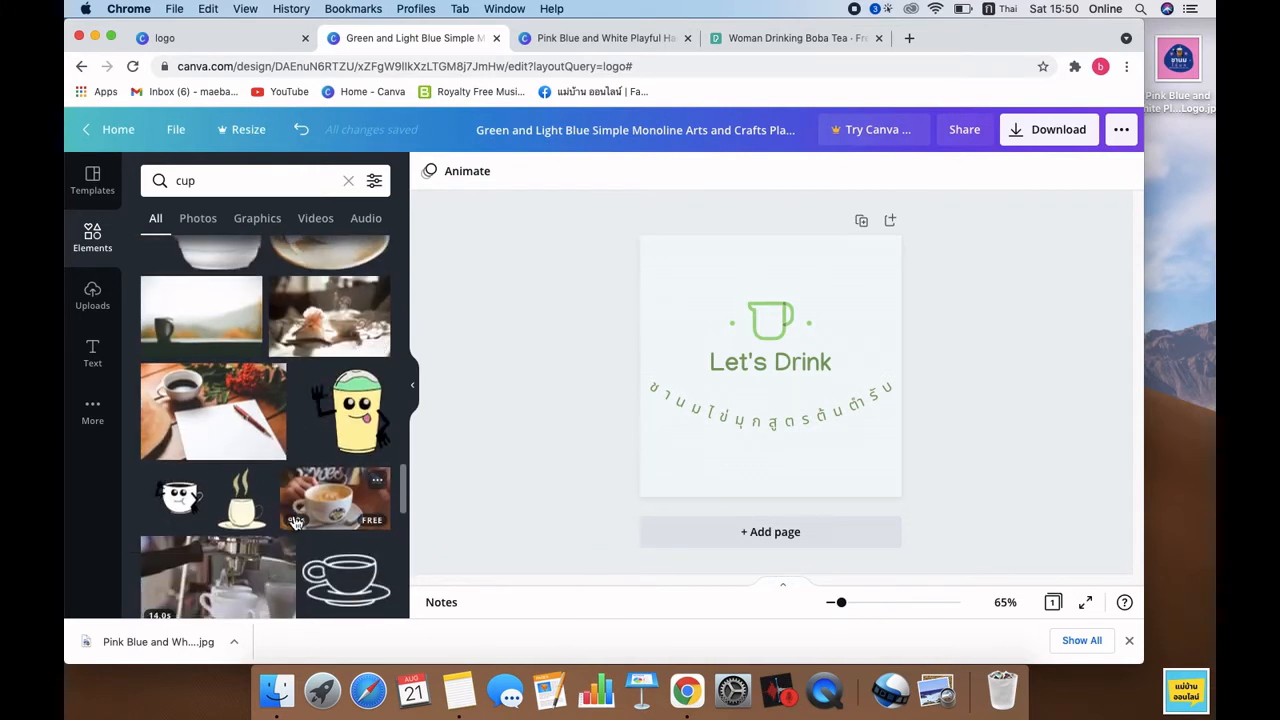
{"action": "left_click", "coordinate": [348, 440]}
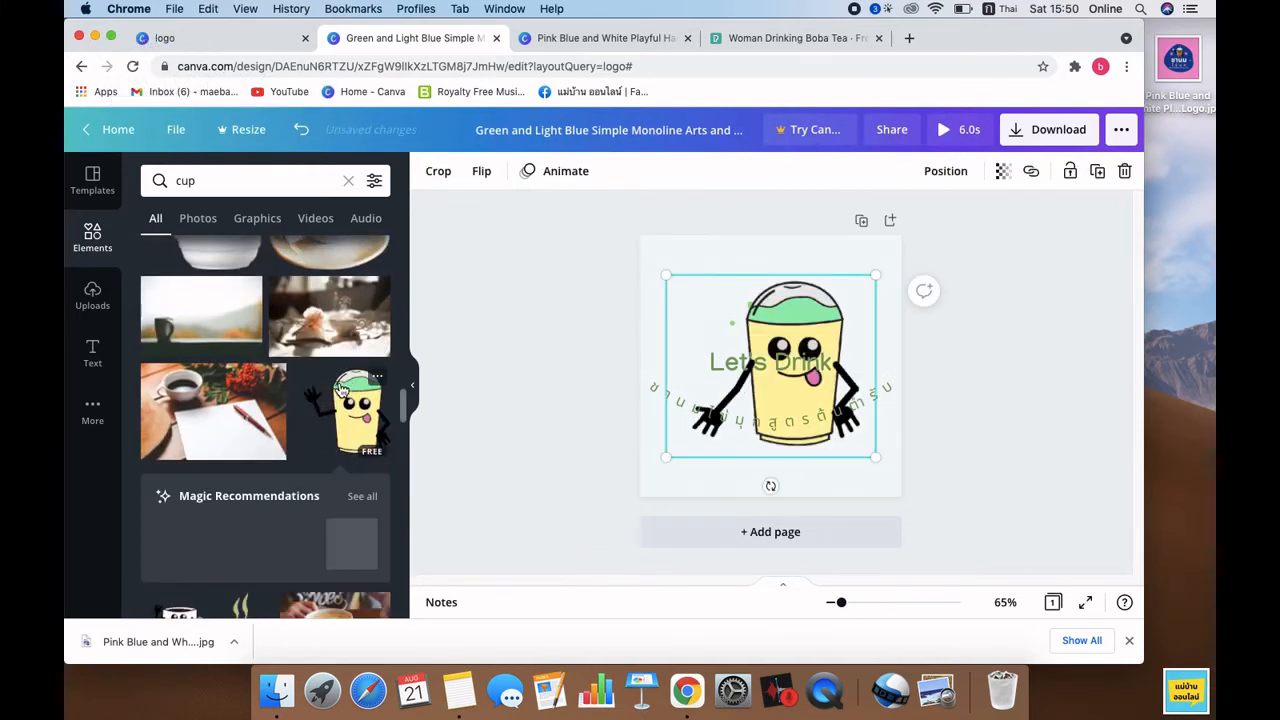
{"action": "scroll", "coordinate": [338, 445], "scroll_direction": "down", "scroll_amount": 4}
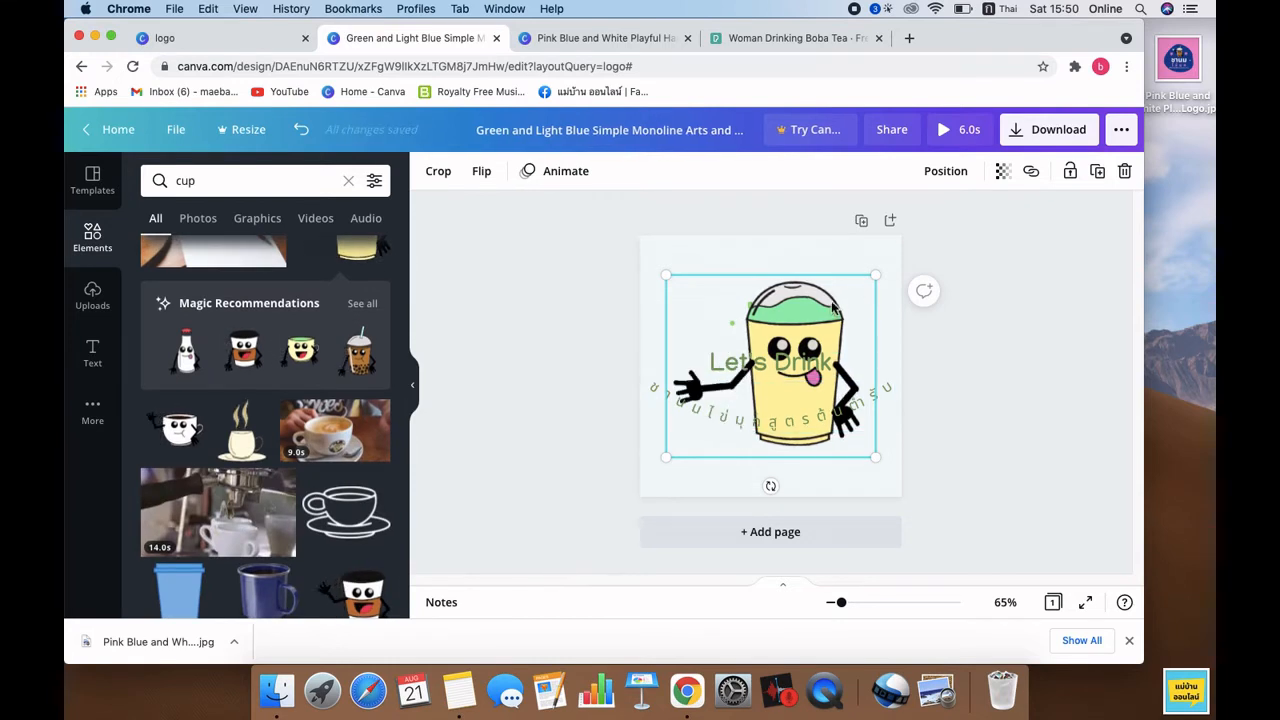
{"action": "key", "text": "Delete"}
{"action": "left_click", "coordinate": [363, 306]}
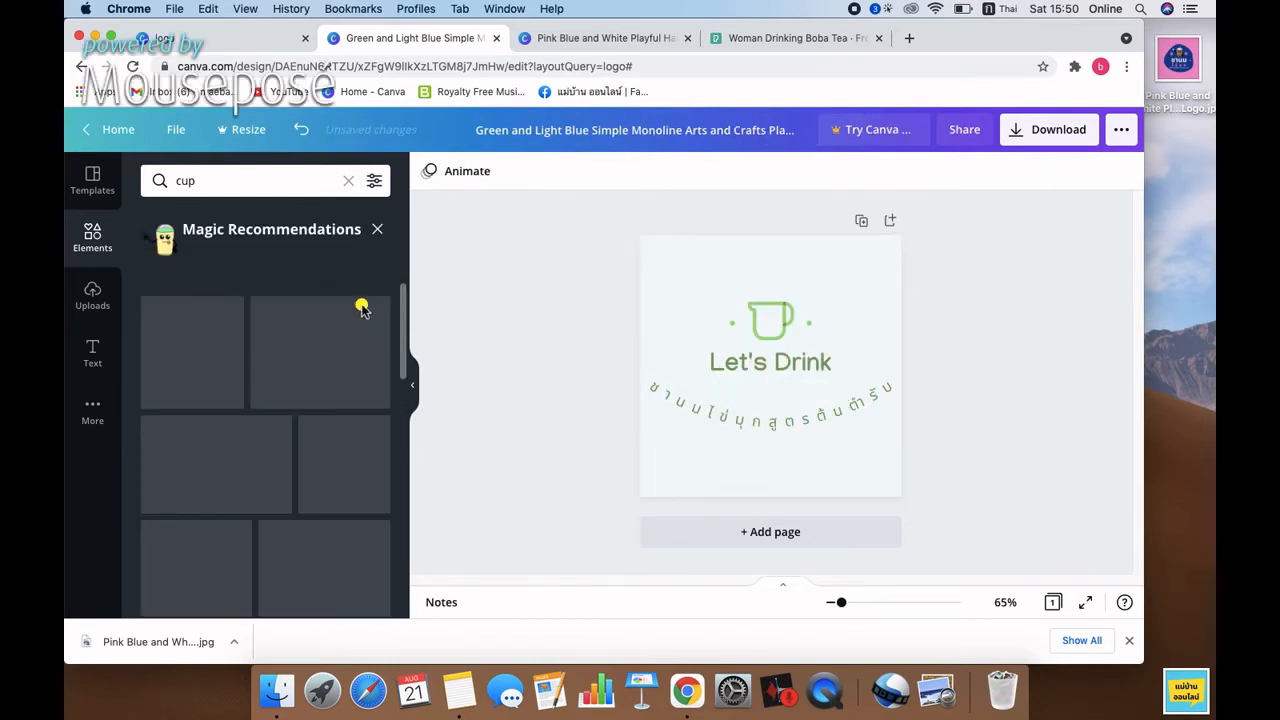
Step: Add the brown bubble tea cup character with the blue straw from the Magic Recommendations to the design
{"action": "scroll", "coordinate": [326, 376], "scroll_direction": "down", "scroll_amount": 5}
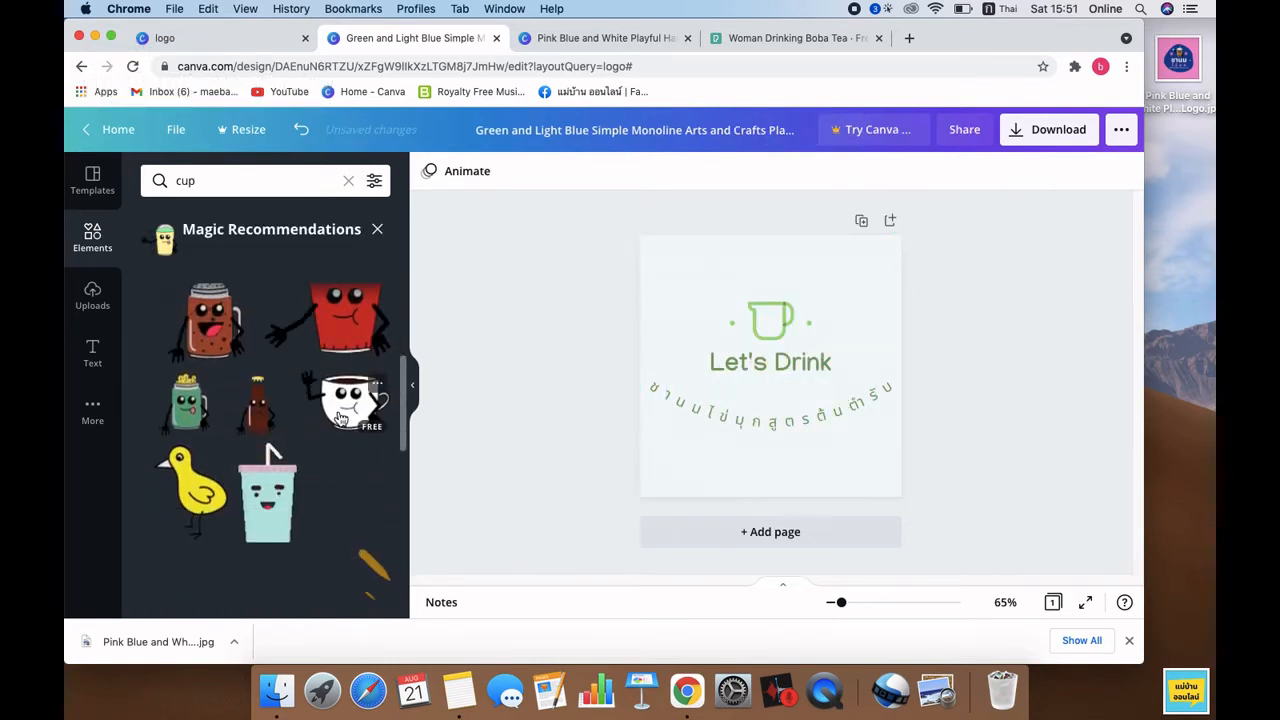
{"action": "scroll", "coordinate": [338, 440], "scroll_direction": "down", "scroll_amount": 6}
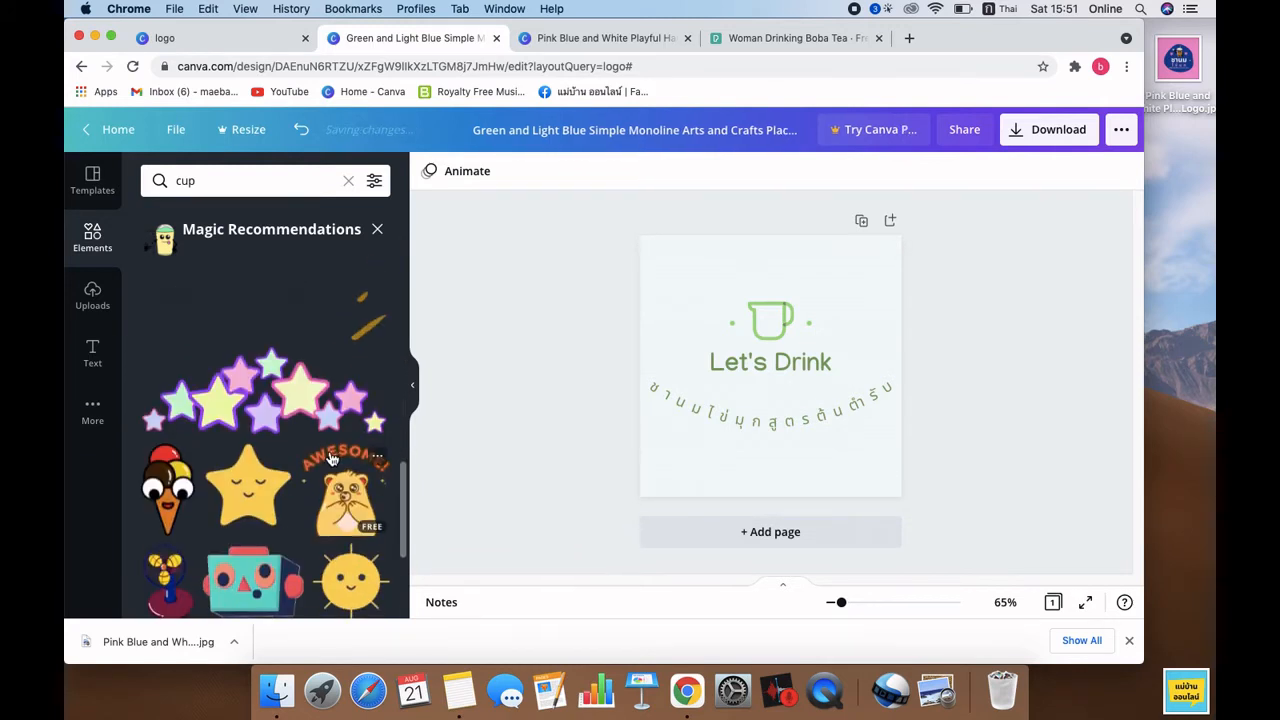
{"action": "scroll", "coordinate": [331, 458], "scroll_direction": "down", "scroll_amount": 4}
{"action": "scroll", "coordinate": [325, 455], "scroll_direction": "up", "scroll_amount": 10}
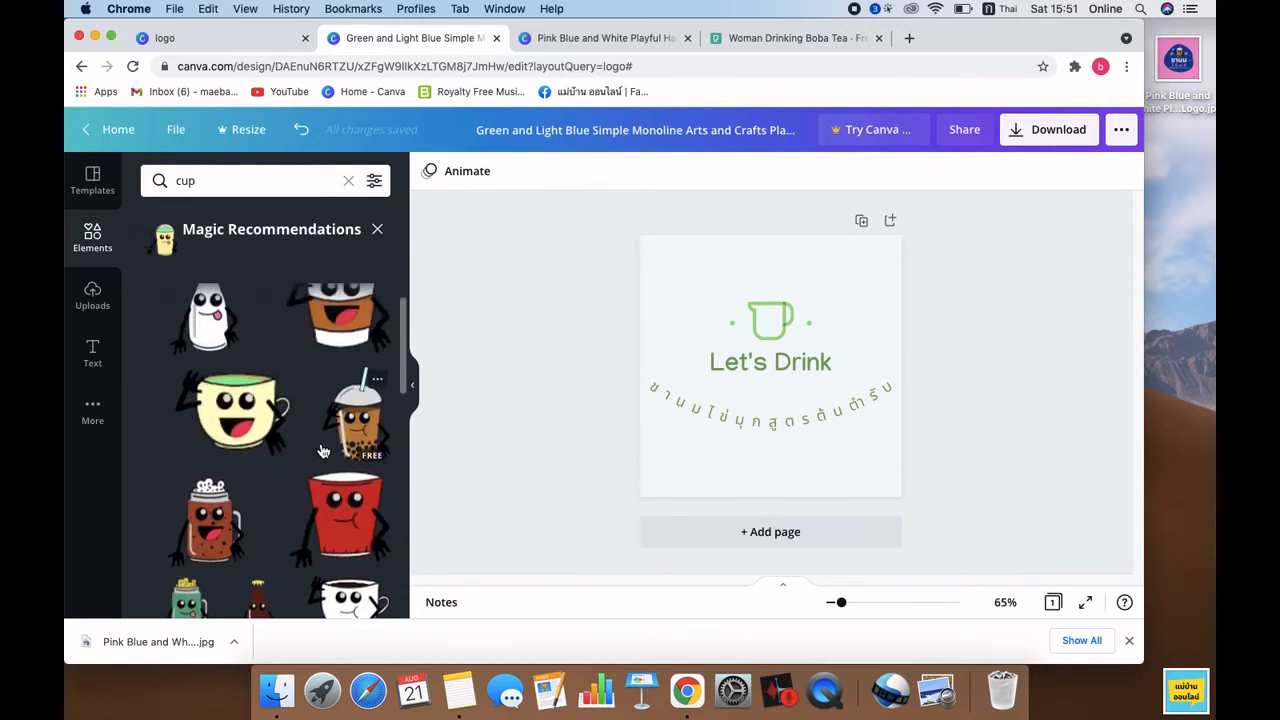
{"action": "scroll", "coordinate": [325, 450], "scroll_direction": "up", "scroll_amount": 1}
{"action": "left_click", "coordinate": [357, 468]}
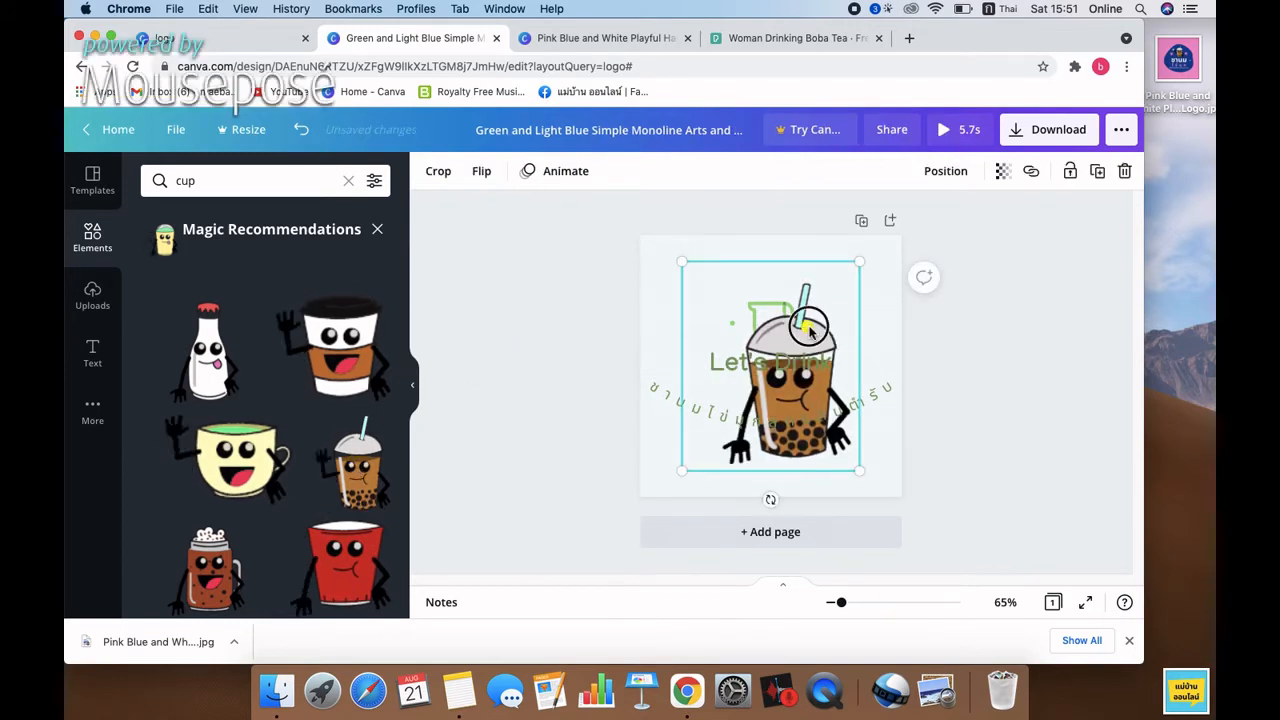
Step: Shrink the bubble tea character and place it to the upper right of the green mug
{"action": "left_click_drag", "start_coordinate": [775, 313], "coordinate": [800, 335]}
{"action": "left_click_drag", "start_coordinate": [870, 263], "coordinate": [825, 348]}
{"action": "left_click", "coordinate": [800, 388]}
Step: Delete the green mug and put the bubble tea character, shrunk further, between the two dots above "Let's Drink"
{"action": "left_click", "coordinate": [757, 322]}
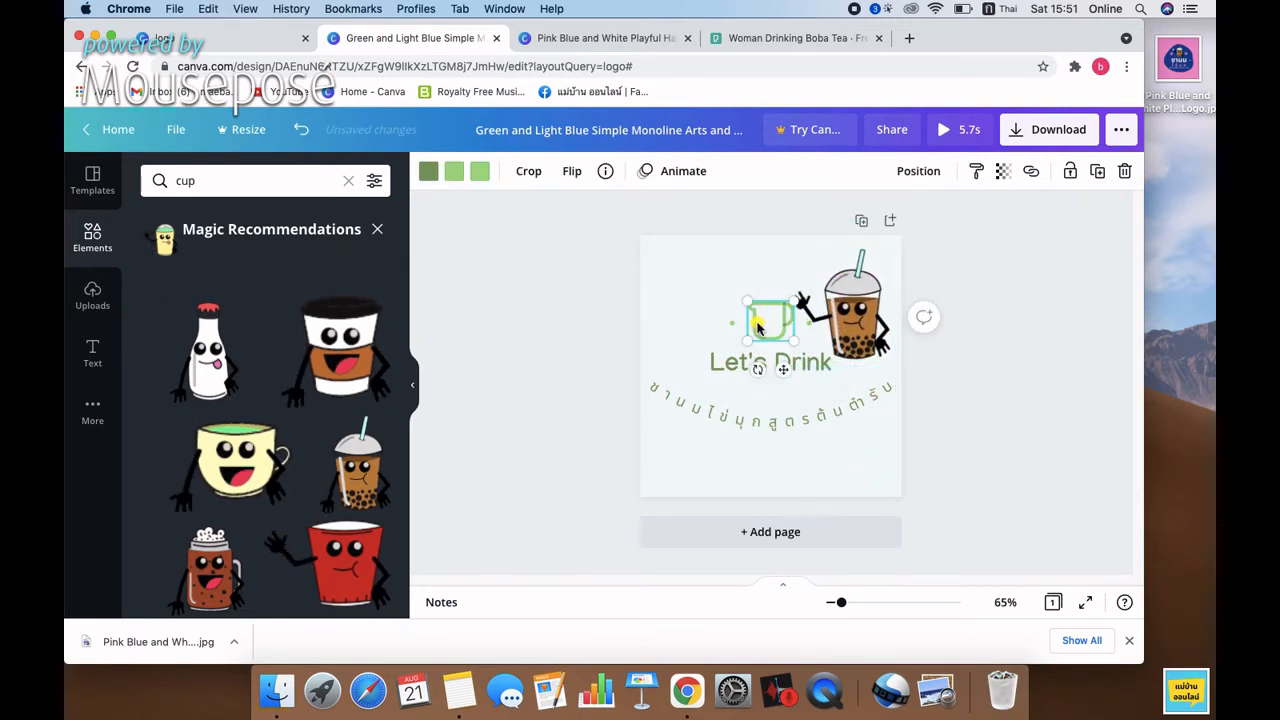
{"action": "left_click", "coordinate": [852, 305]}
{"action": "left_click_drag", "start_coordinate": [852, 305], "coordinate": [763, 289]}
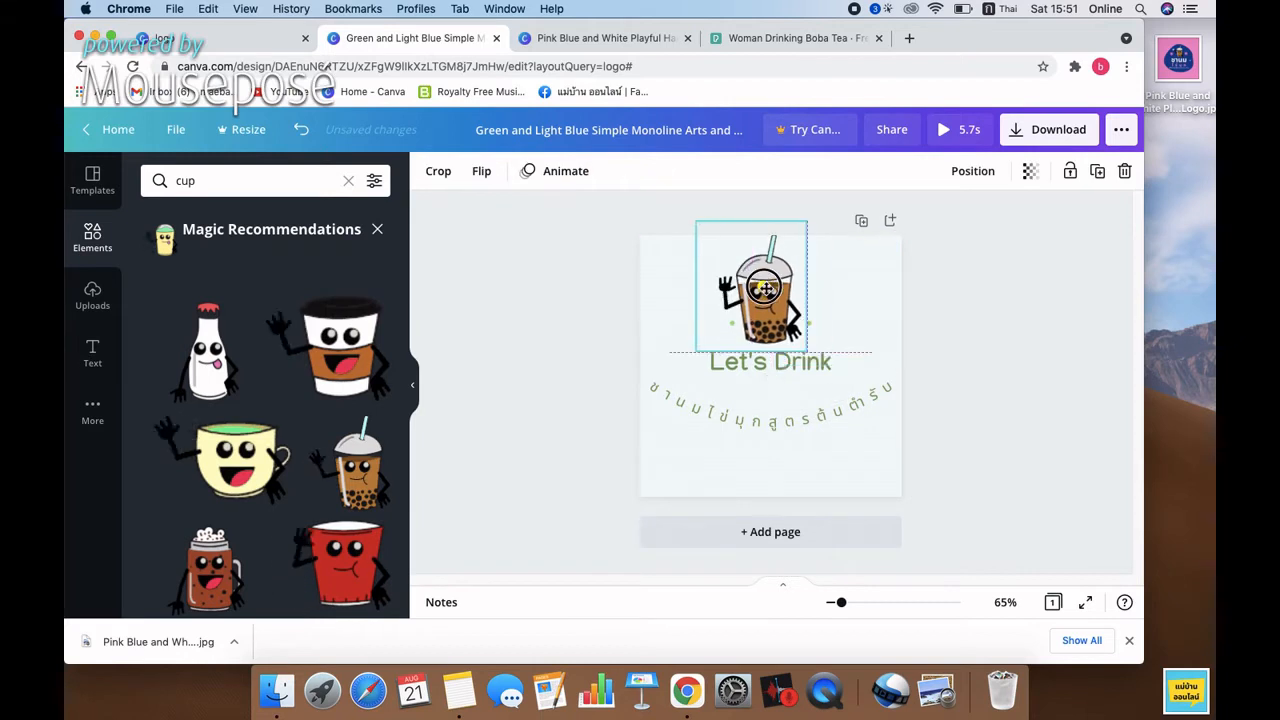
{"action": "left_click_drag", "start_coordinate": [805, 215], "coordinate": [783, 249]}
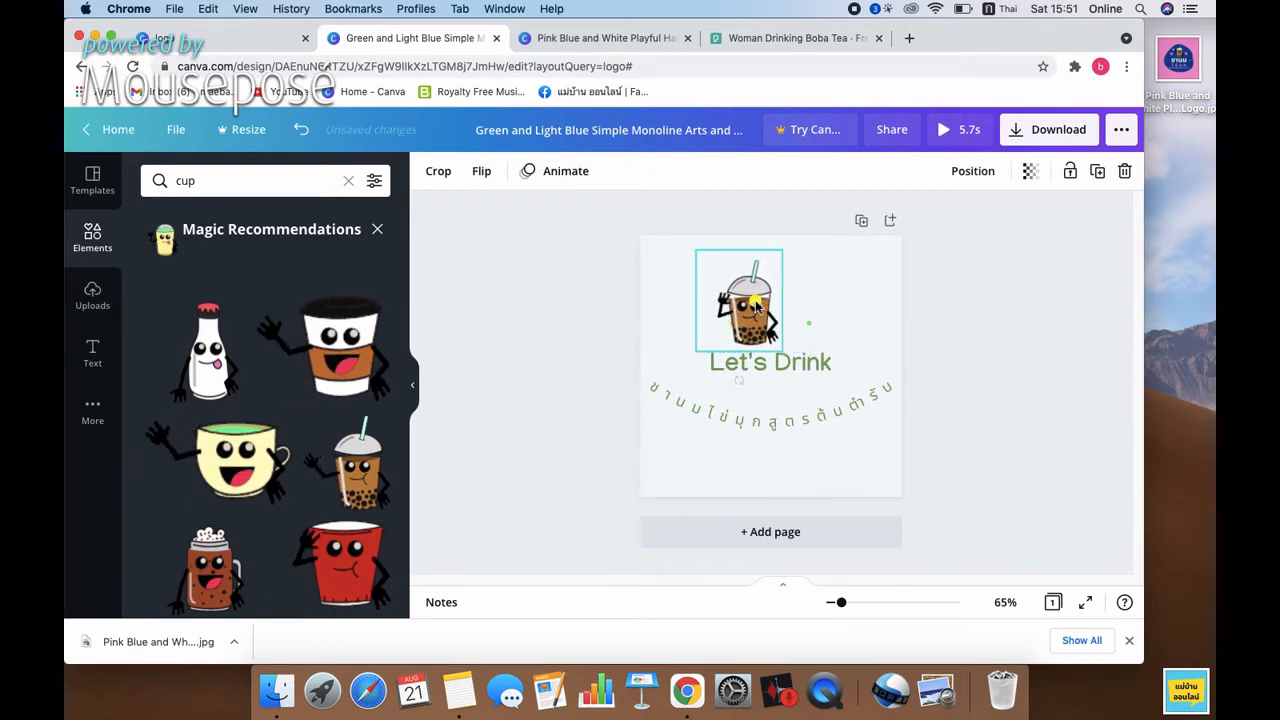
{"action": "left_click_drag", "start_coordinate": [756, 305], "coordinate": [775, 305]}
{"action": "left_click", "coordinate": [831, 270]}
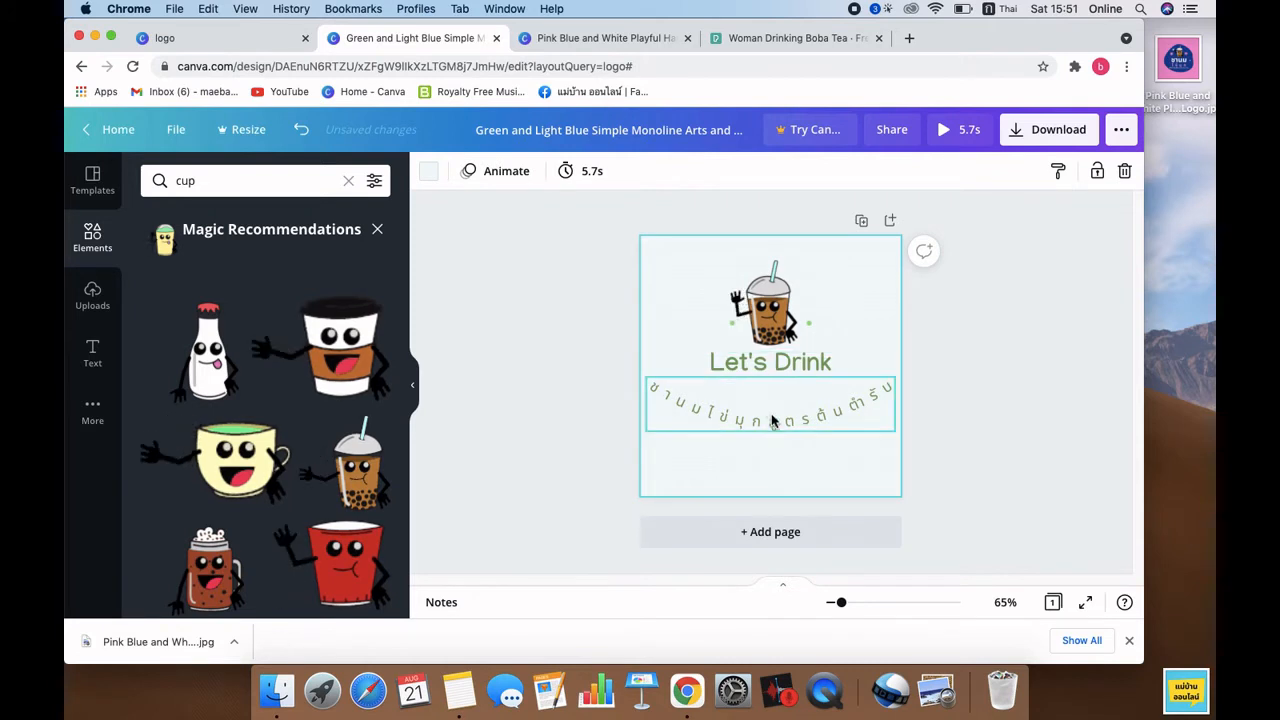
Step: Move the curved Thai tagline up towards "Let's Drink" and shrink it to font size 18.1
{"action": "left_click_drag", "start_coordinate": [771, 417], "coordinate": [772, 404]}
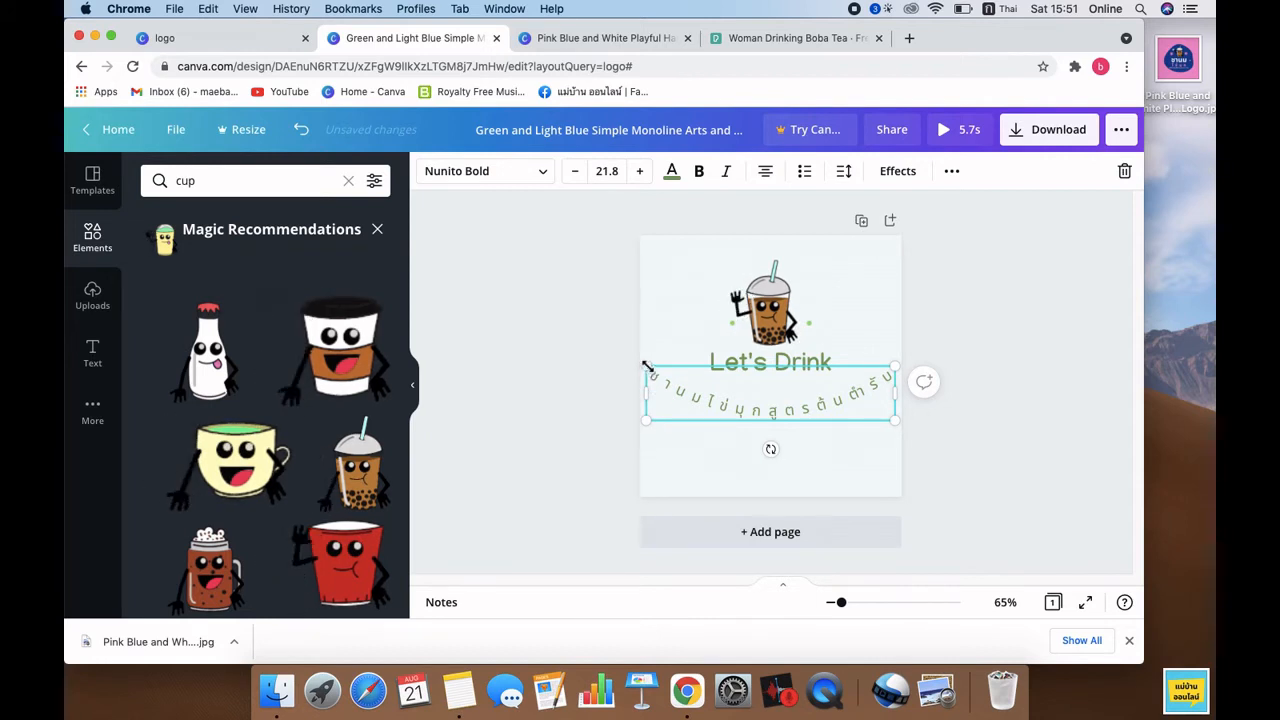
{"action": "left_click_drag", "start_coordinate": [893, 416], "coordinate": [872, 407]}
{"action": "left_click_drag", "start_coordinate": [861, 403], "coordinate": [858, 402]}
{"action": "left_click", "coordinate": [940, 443]}
Step: Reposition the curved Thai tagline so it sits centred just below "Let's Drink"
{"action": "left_click", "coordinate": [770, 408]}
{"action": "left_click_drag", "start_coordinate": [770, 408], "coordinate": [780, 440]}
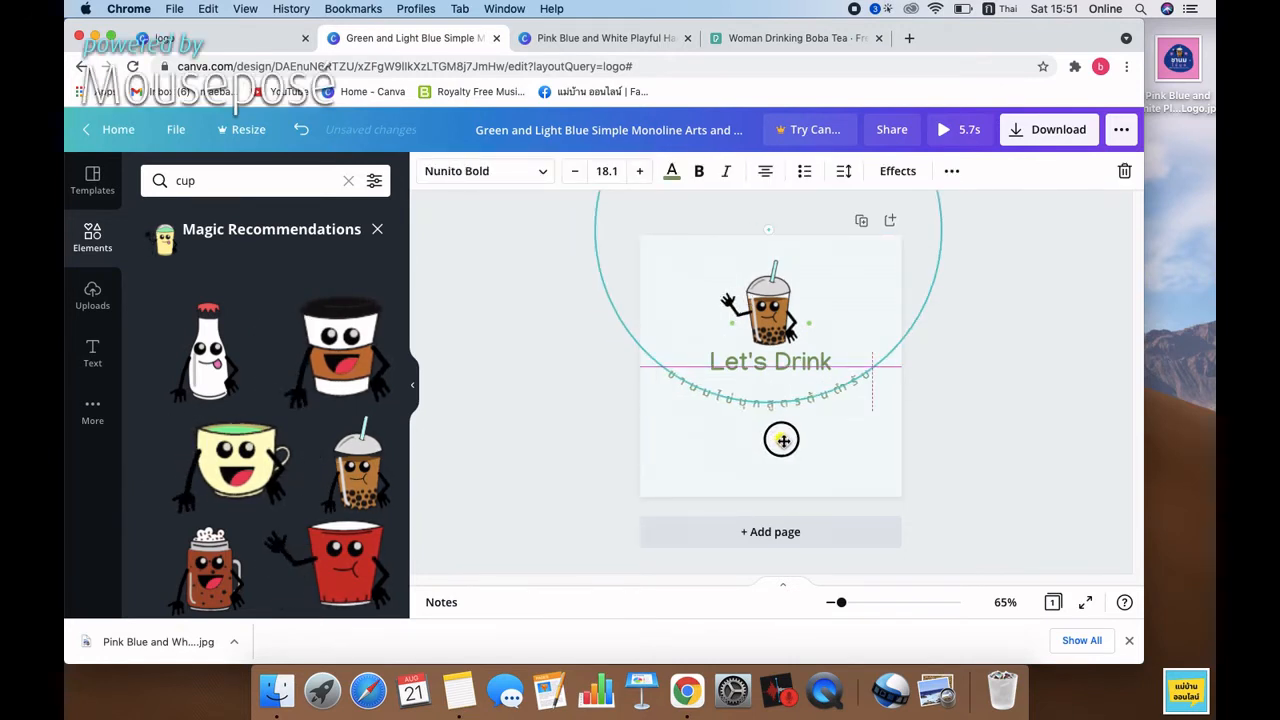
{"action": "left_click_drag", "start_coordinate": [783, 440], "coordinate": [808, 420]}
{"action": "left_click", "coordinate": [985, 450]}
{"action": "left_click", "coordinate": [963, 443]}
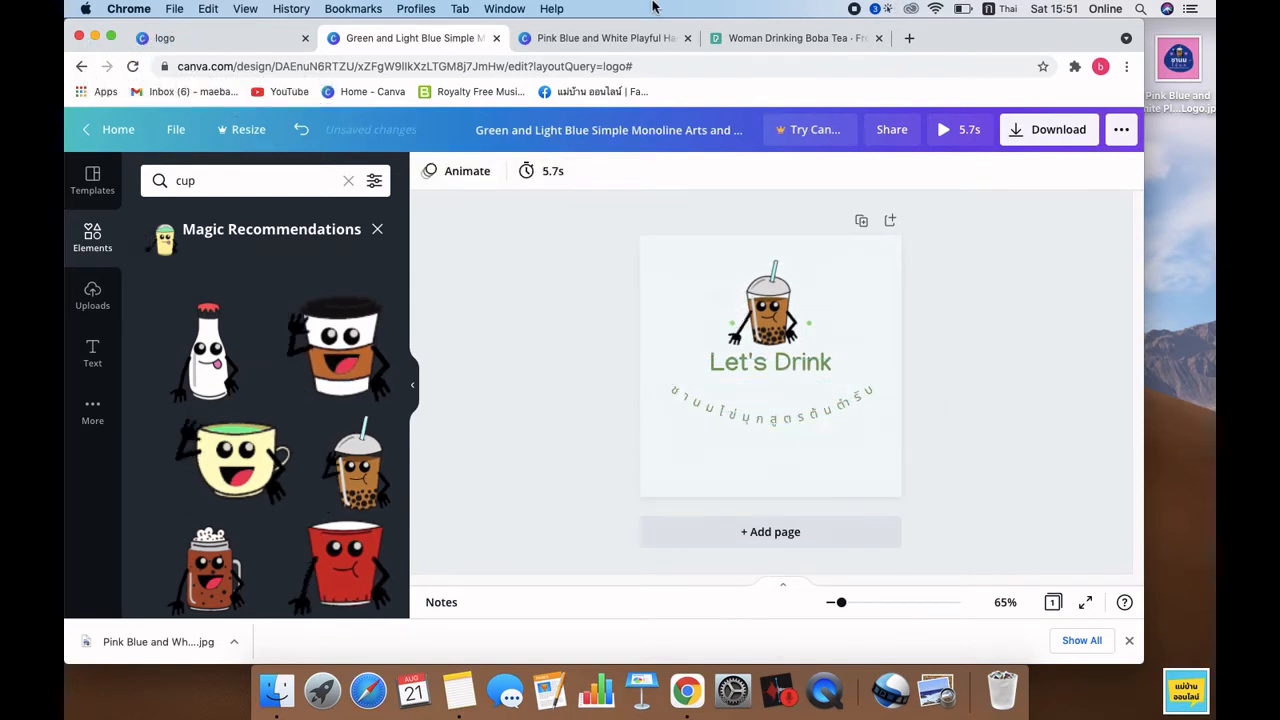
Step: Download the finished "Let's Drink" logo as a JPG file
{"action": "left_click", "coordinate": [1047, 128]}
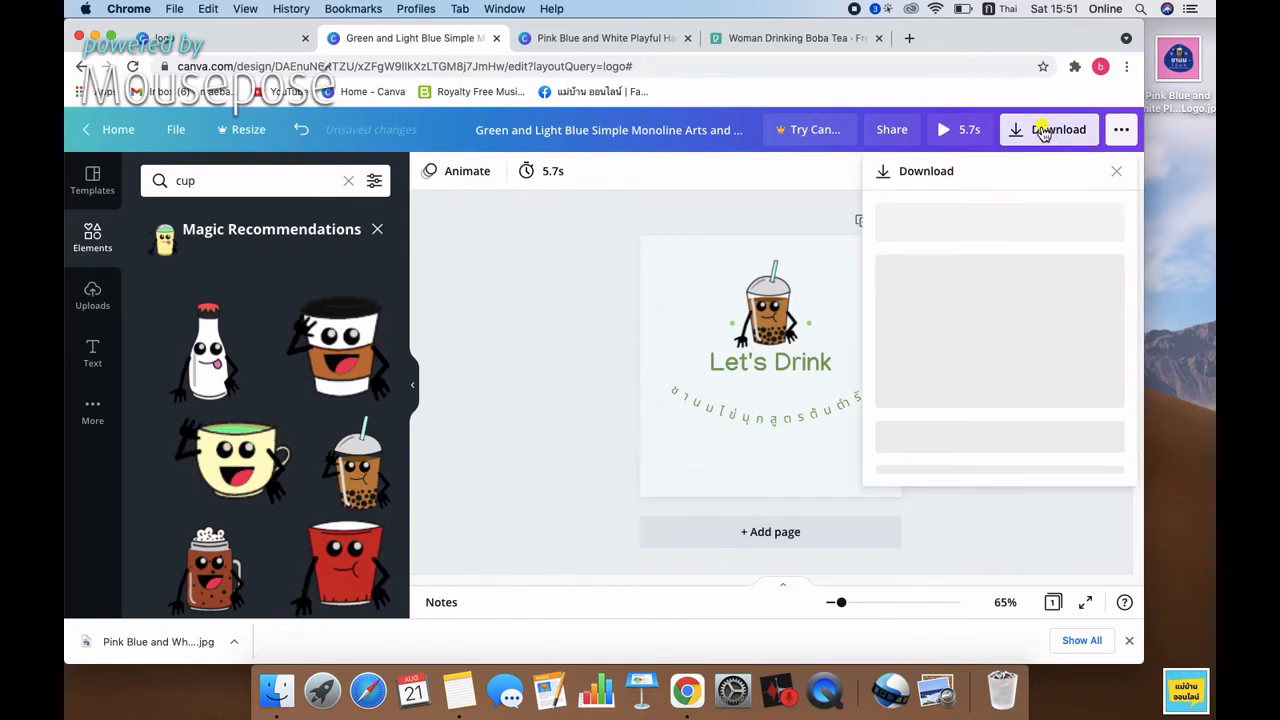
{"action": "left_click", "coordinate": [985, 240]}
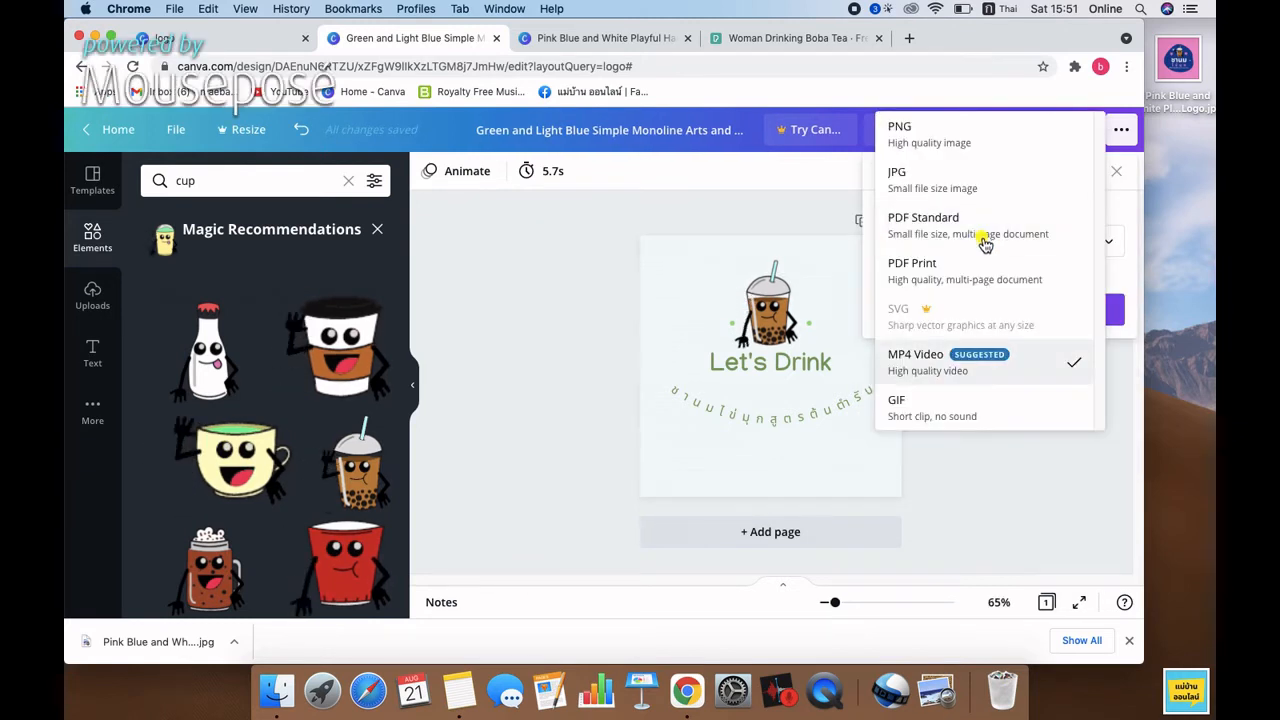
{"action": "left_click", "coordinate": [931, 177]}
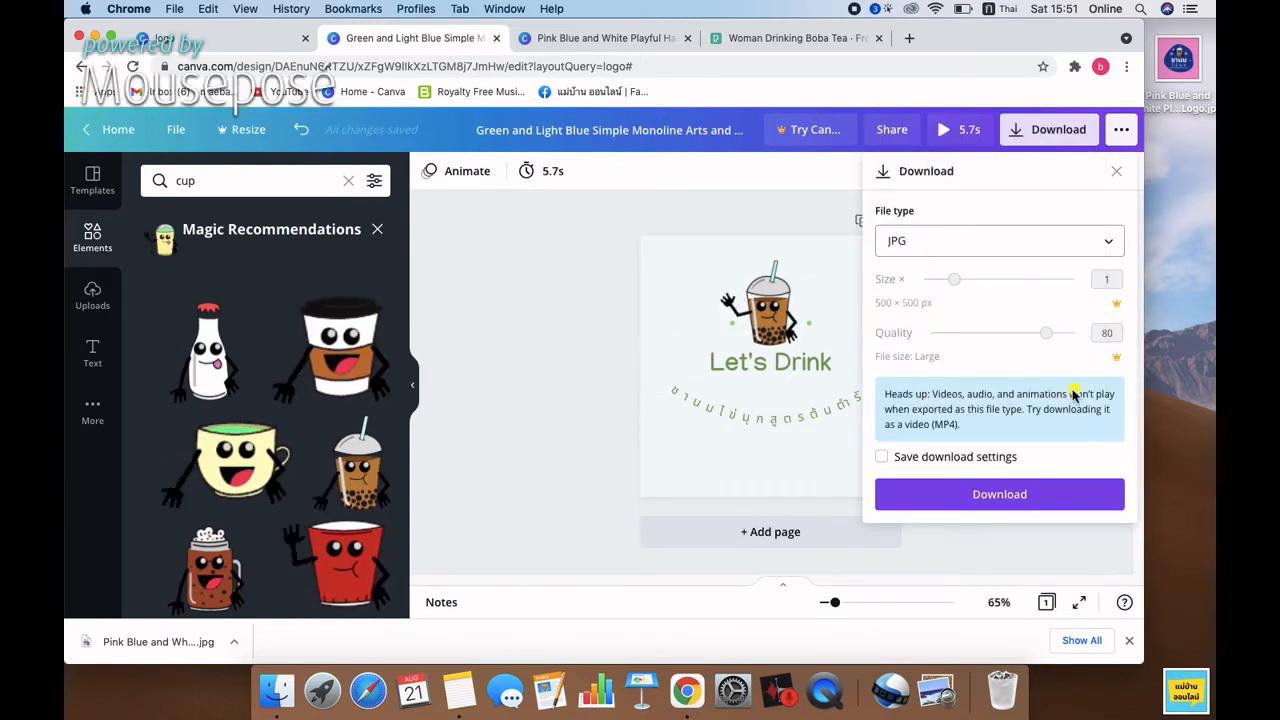
{"action": "left_click", "coordinate": [1022, 505]}
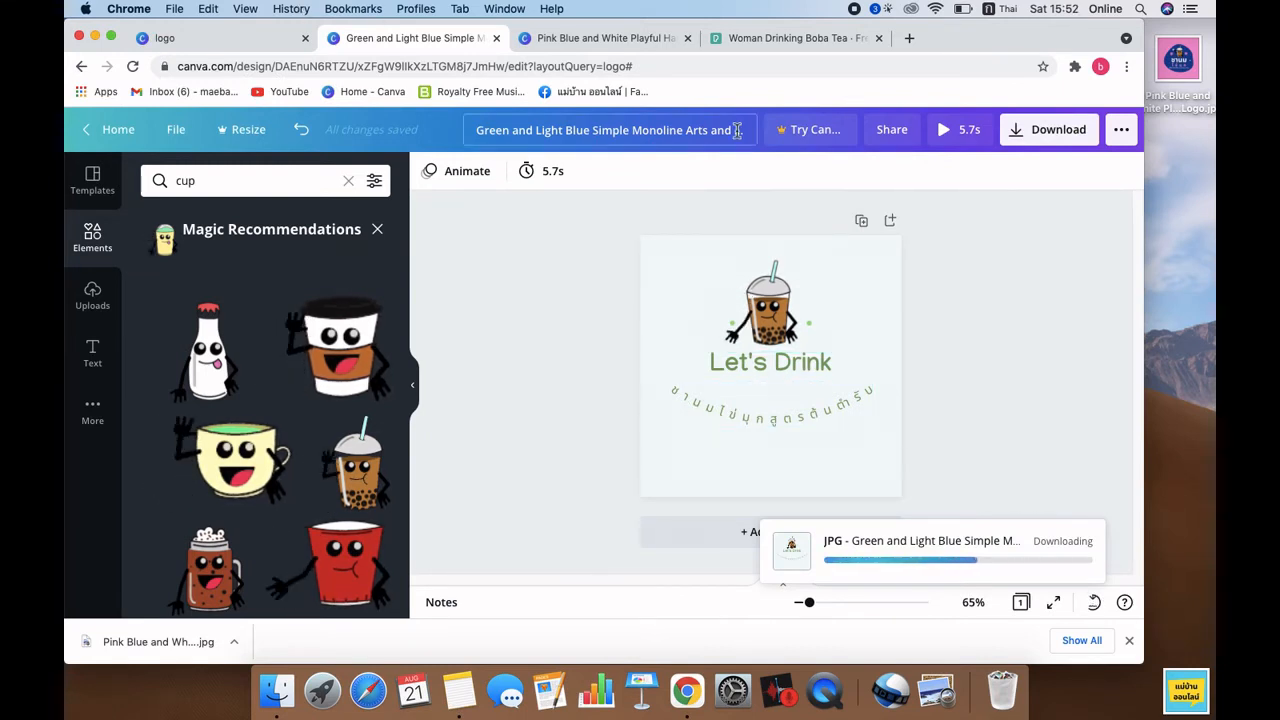
Step: Switch to the Pexels boba tea photo page and browse its related drink photos, loading more of them
{"action": "left_click", "coordinate": [787, 45]}
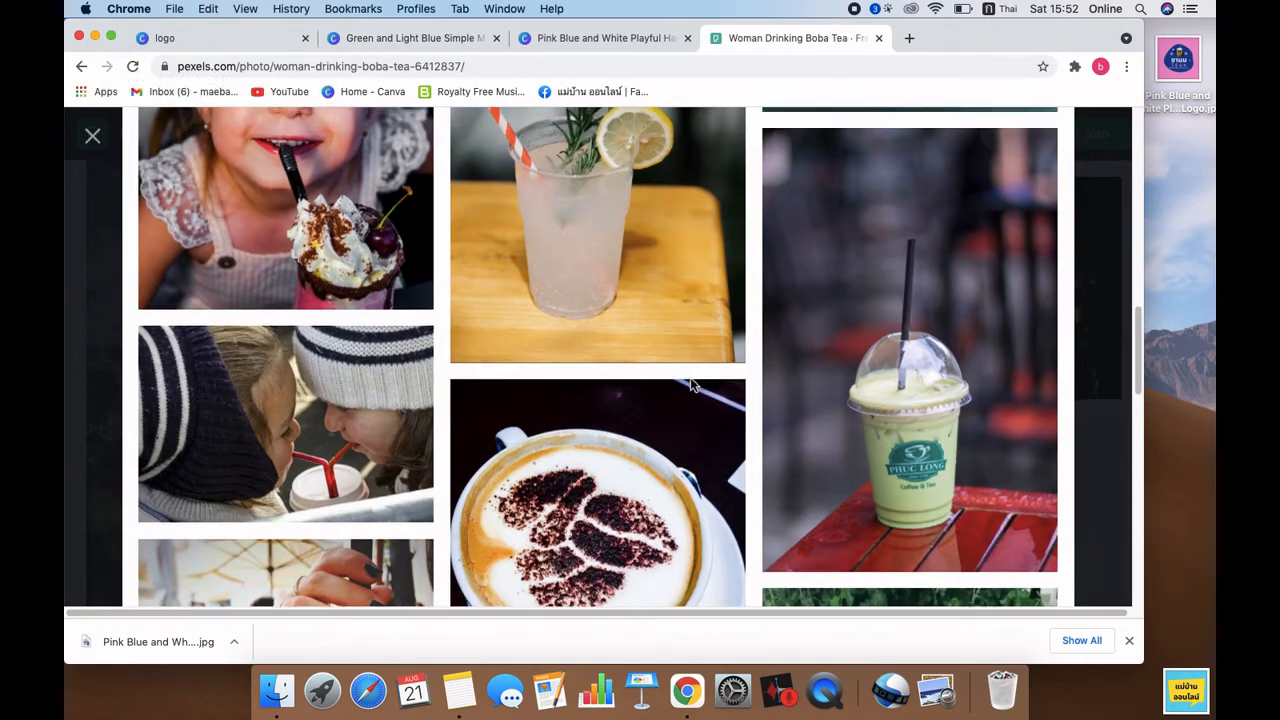
{"action": "scroll", "coordinate": [690, 387], "scroll_direction": "up", "scroll_amount": 10}
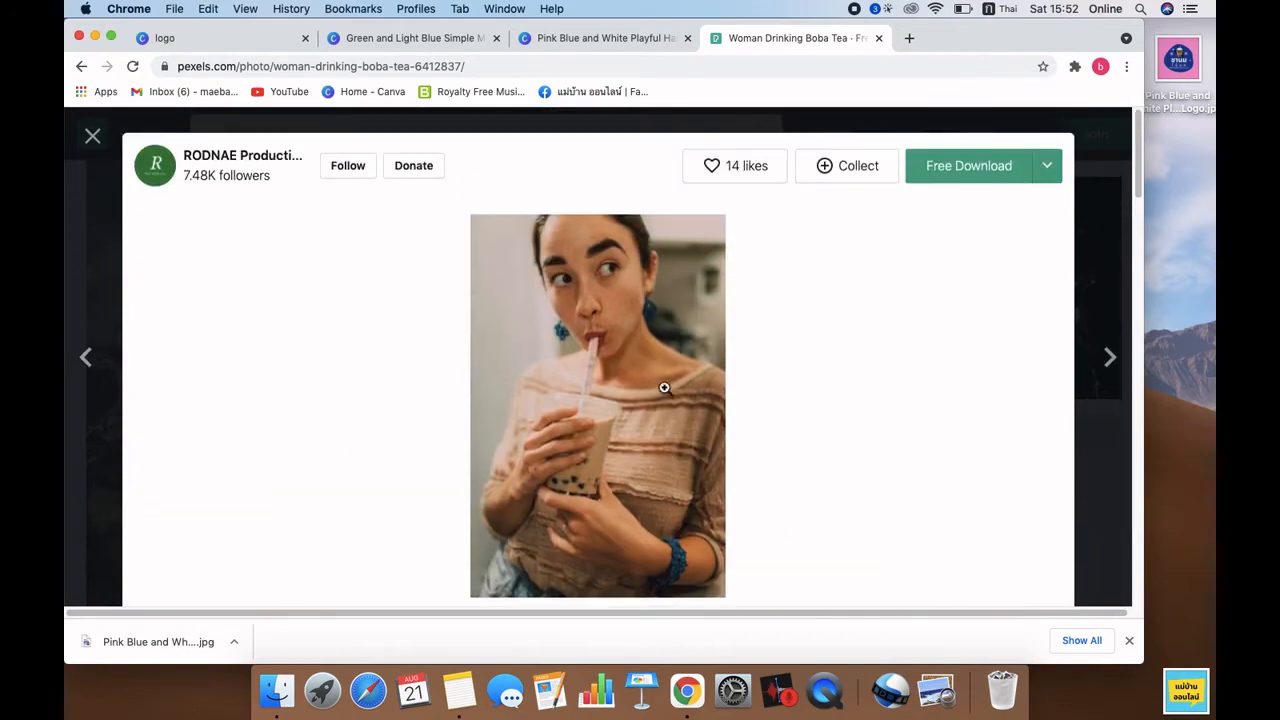
{"action": "scroll", "coordinate": [658, 404], "scroll_direction": "down", "scroll_amount": 10}
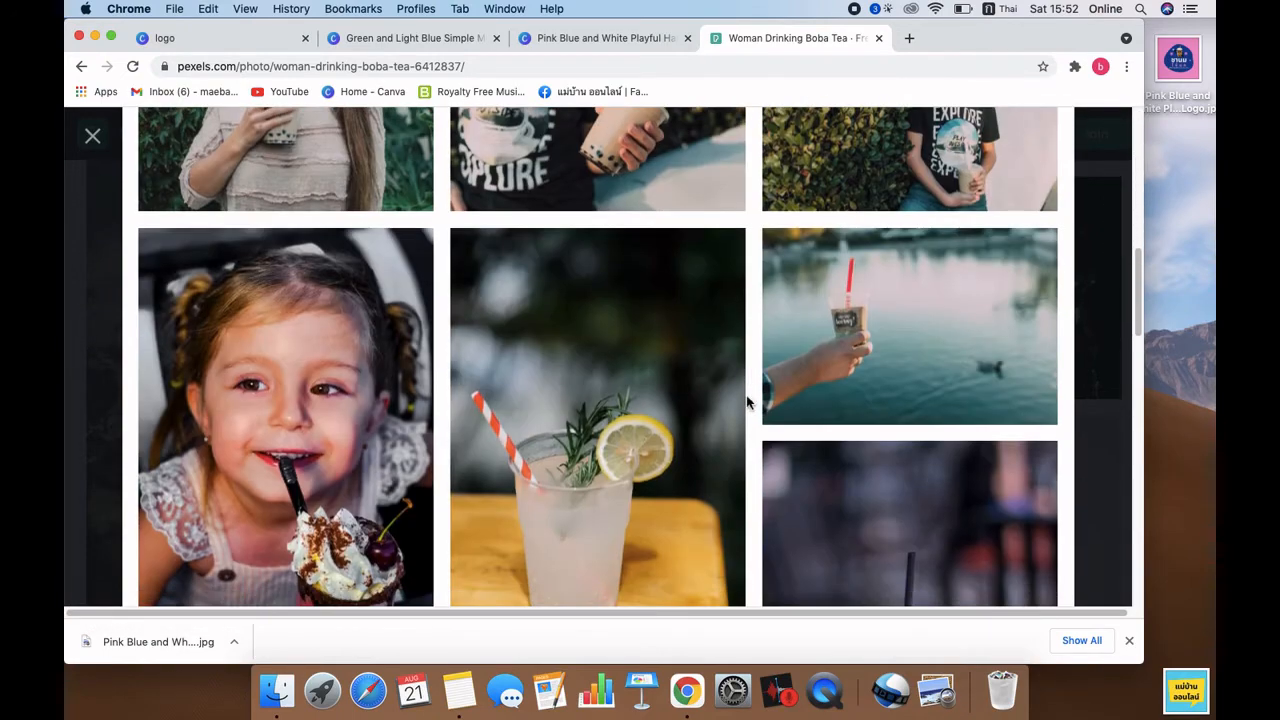
{"action": "scroll", "coordinate": [745, 403], "scroll_direction": "up", "scroll_amount": 2}
{"action": "scroll", "coordinate": [740, 406], "scroll_direction": "down", "scroll_amount": 6}
{"action": "scroll", "coordinate": [708, 410], "scroll_direction": "down", "scroll_amount": 10}
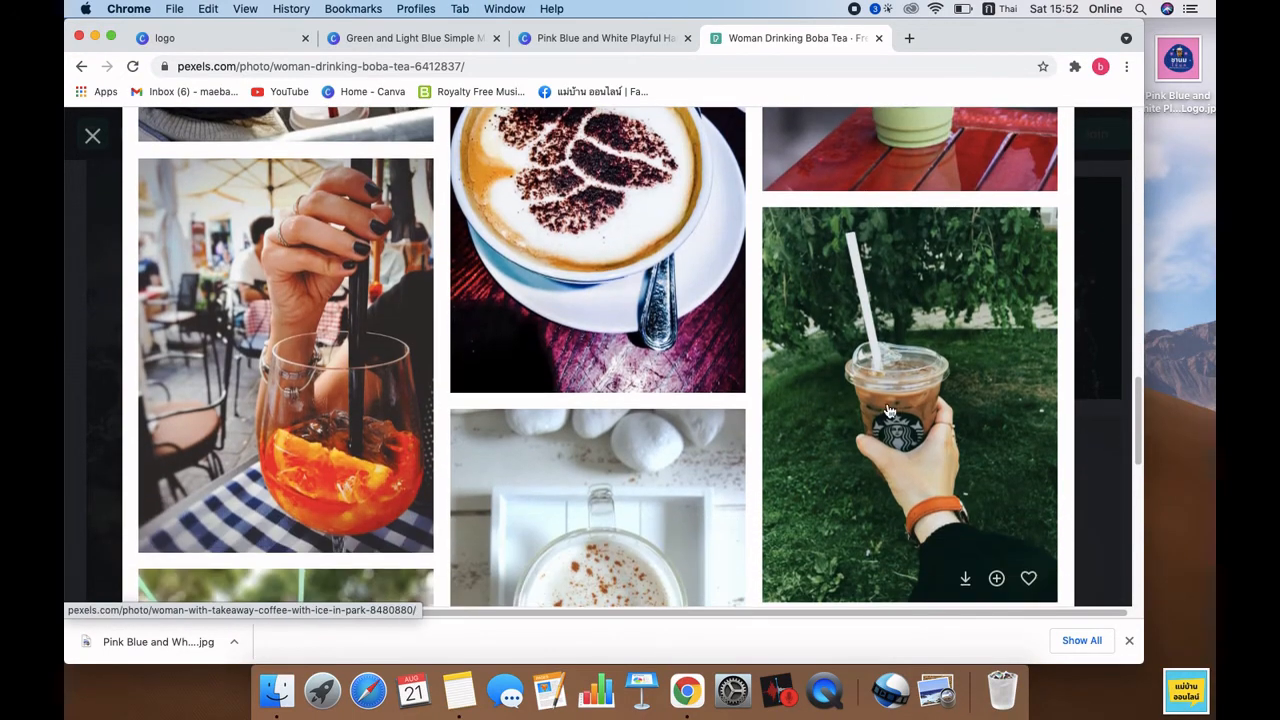
{"action": "scroll", "coordinate": [572, 377], "scroll_direction": "down", "scroll_amount": 5}
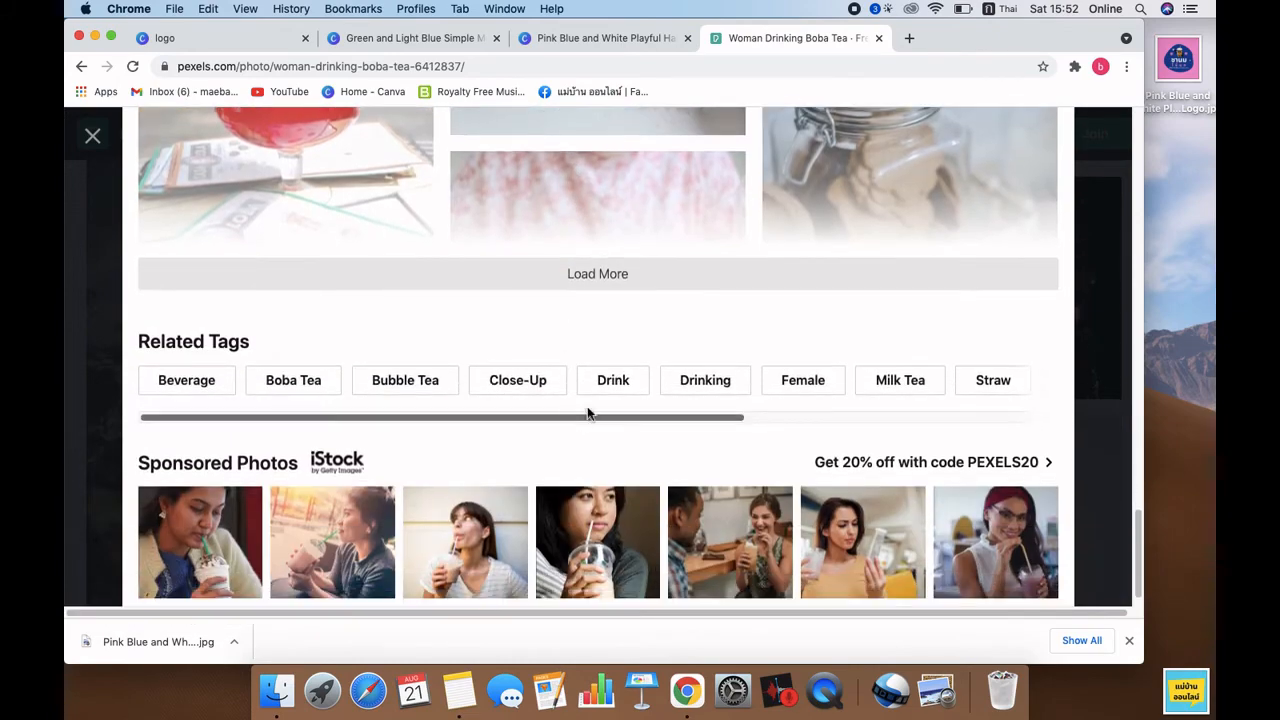
{"action": "left_click", "coordinate": [642, 283]}
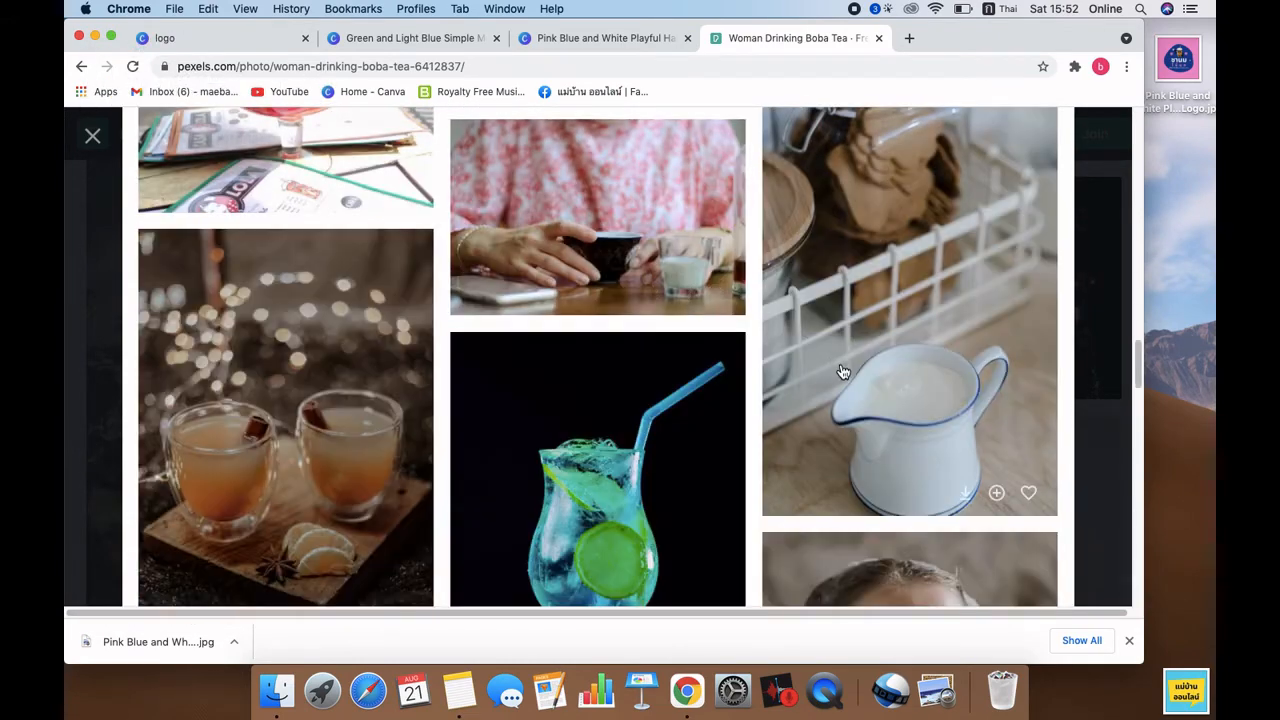
{"action": "scroll", "coordinate": [837, 380], "scroll_direction": "down", "scroll_amount": 5}
{"action": "scroll", "coordinate": [818, 398], "scroll_direction": "down", "scroll_amount": 10}
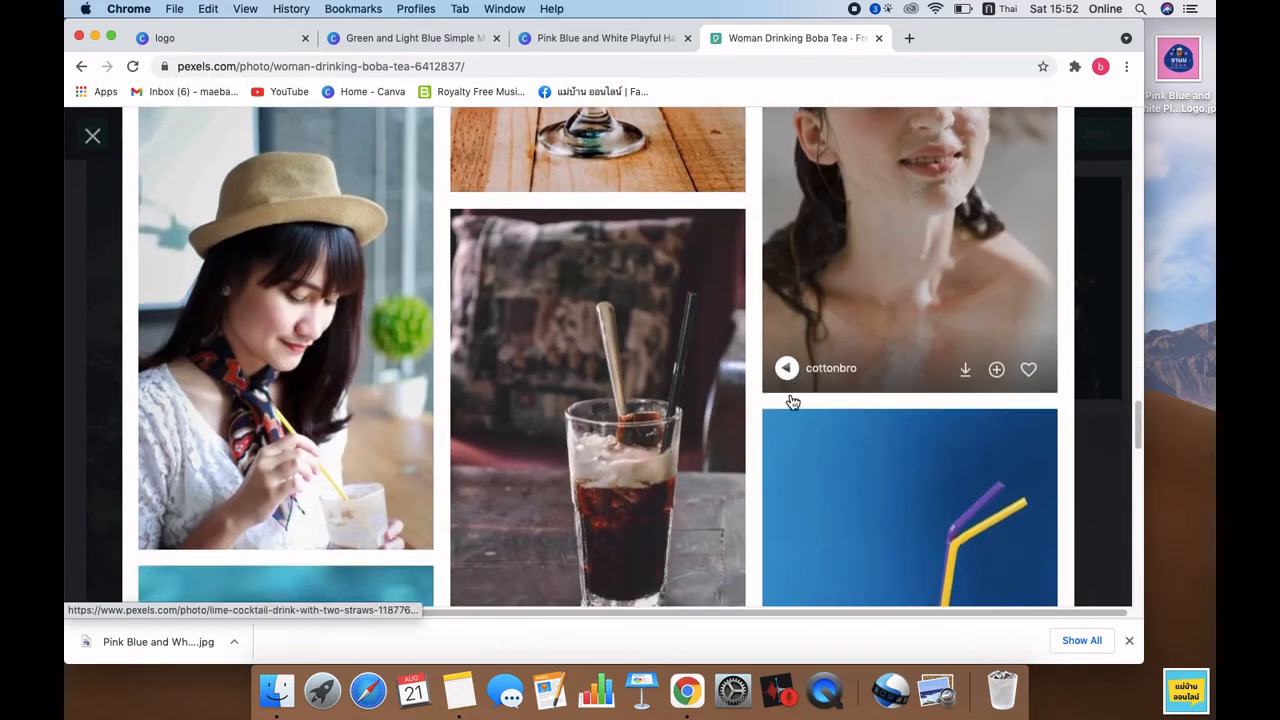
{"action": "scroll", "coordinate": [629, 296], "scroll_direction": "down", "scroll_amount": 6}
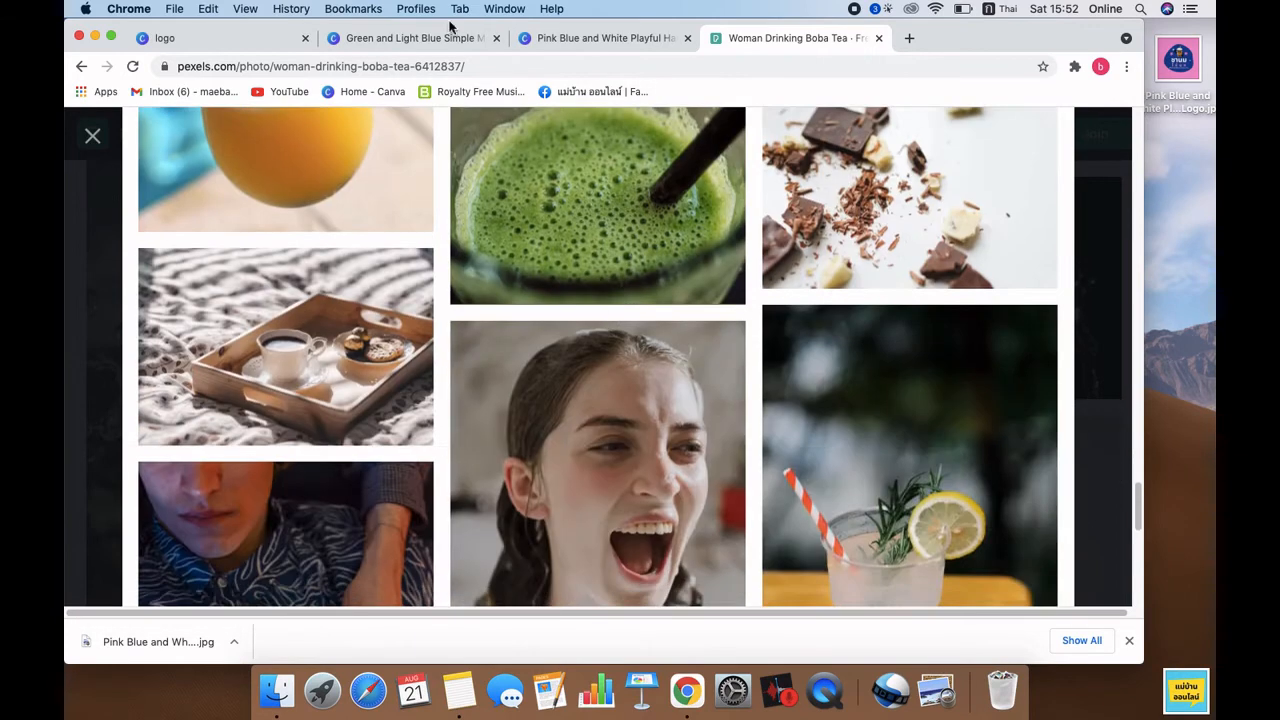
Step: Browse further through the Canva logo templates and open the free red "Collective Cuisine Co." template for editing
{"action": "left_click", "coordinate": [385, 37]}
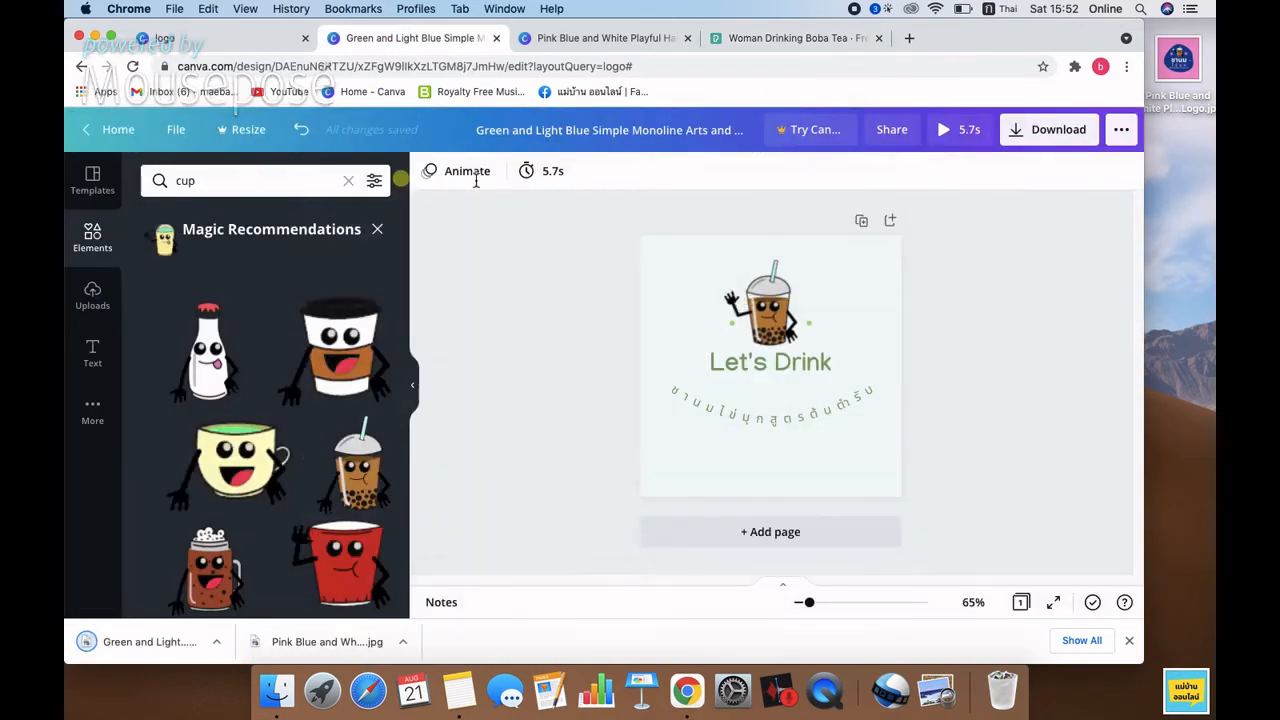
{"action": "left_click", "coordinate": [235, 38]}
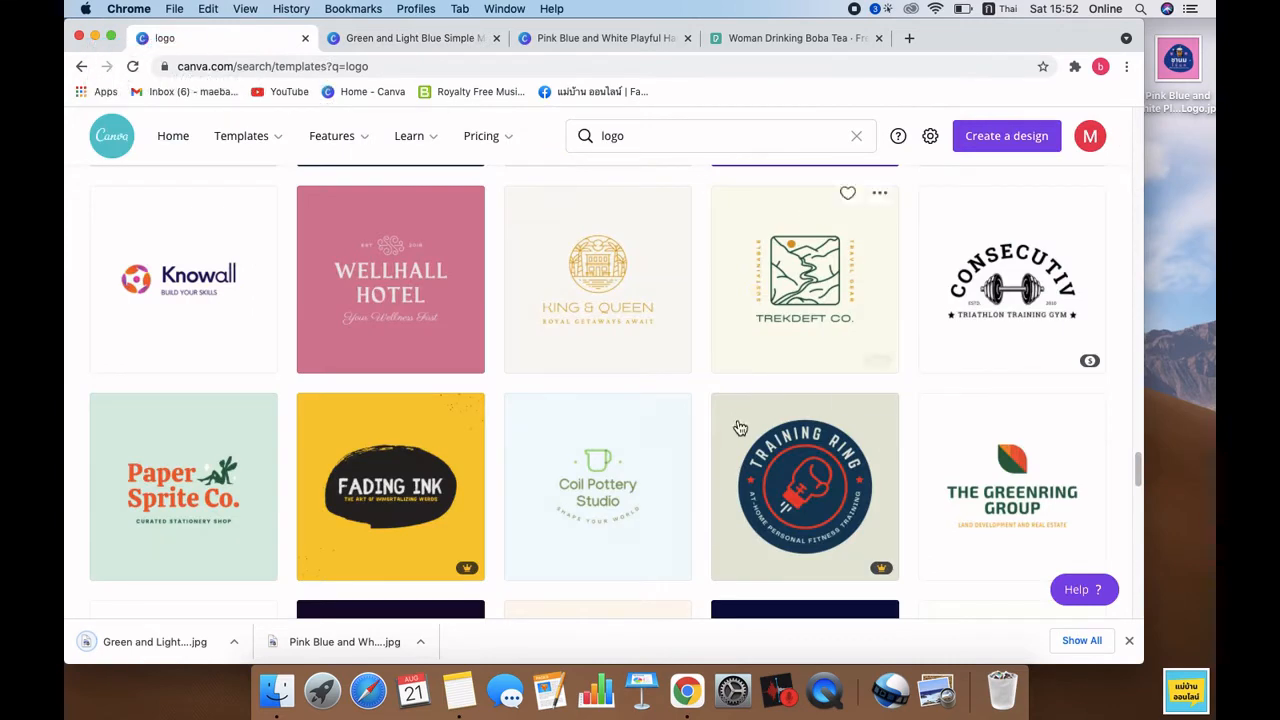
{"action": "scroll", "coordinate": [725, 420], "scroll_direction": "down", "scroll_amount": 5}
{"action": "scroll", "coordinate": [705, 422], "scroll_direction": "down", "scroll_amount": 8}
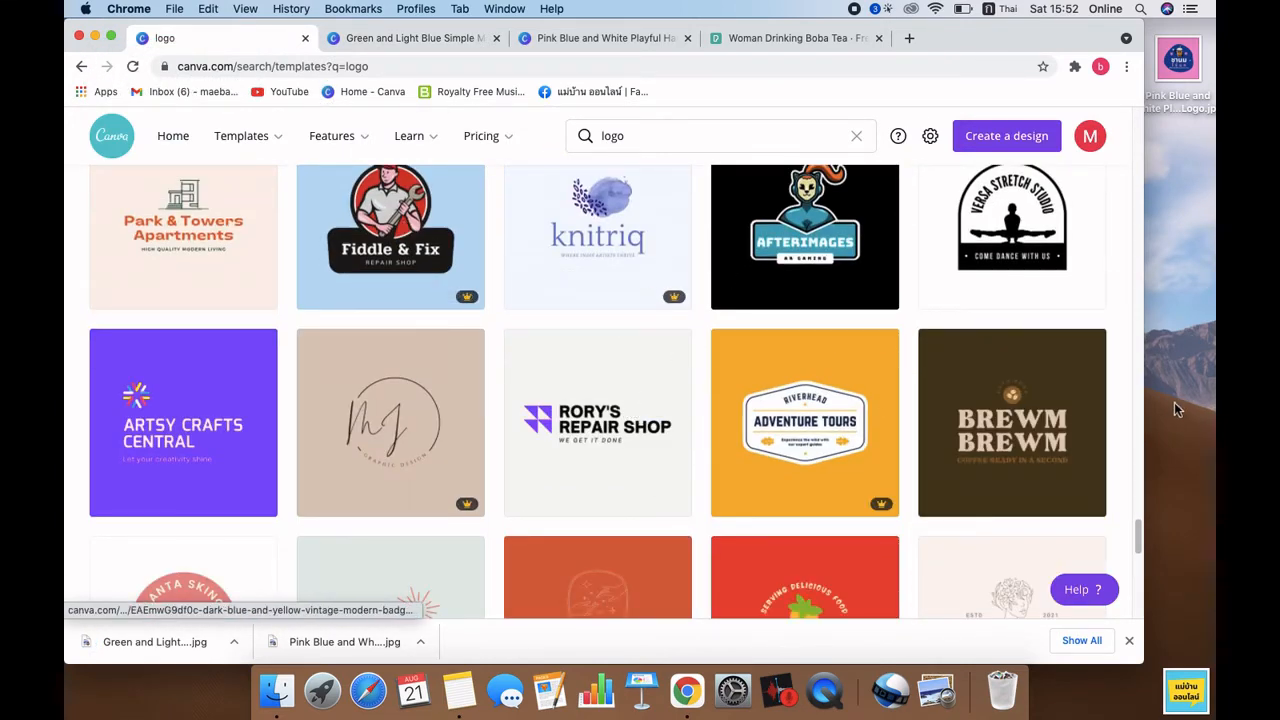
{"action": "scroll", "coordinate": [437, 249], "scroll_direction": "down", "scroll_amount": 5}
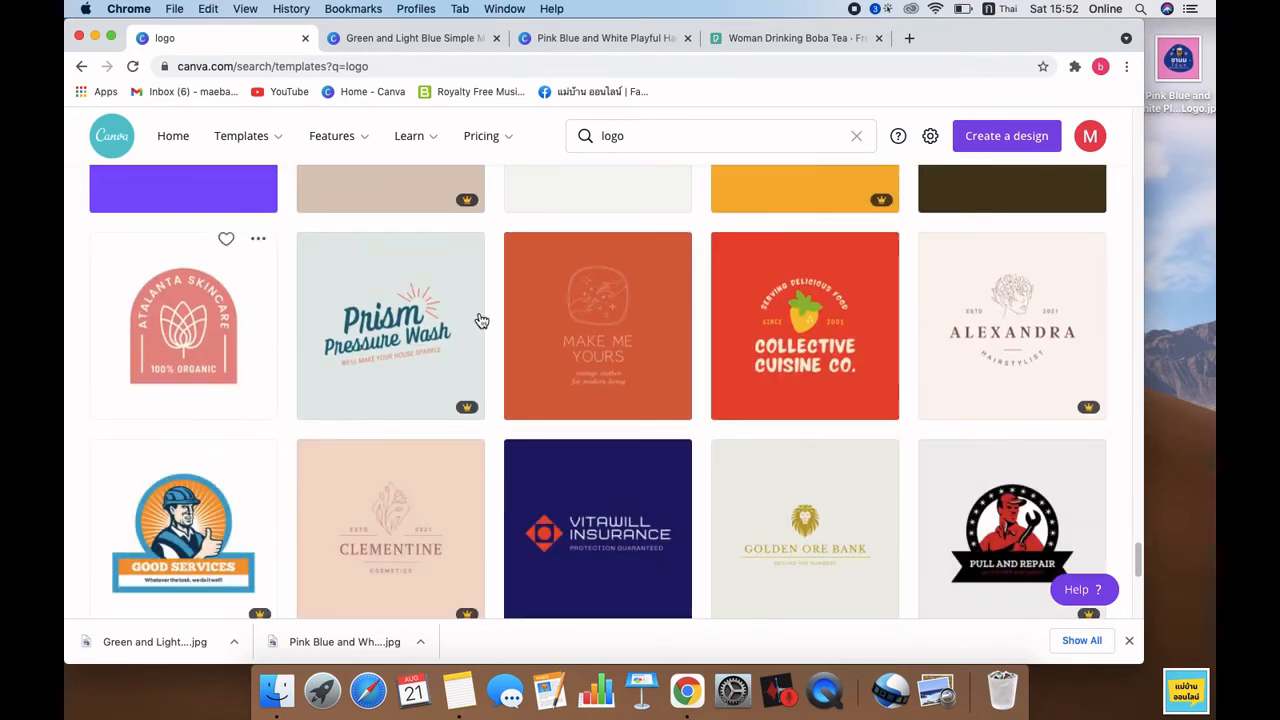
{"action": "scroll", "coordinate": [711, 380], "scroll_direction": "down", "scroll_amount": 1}
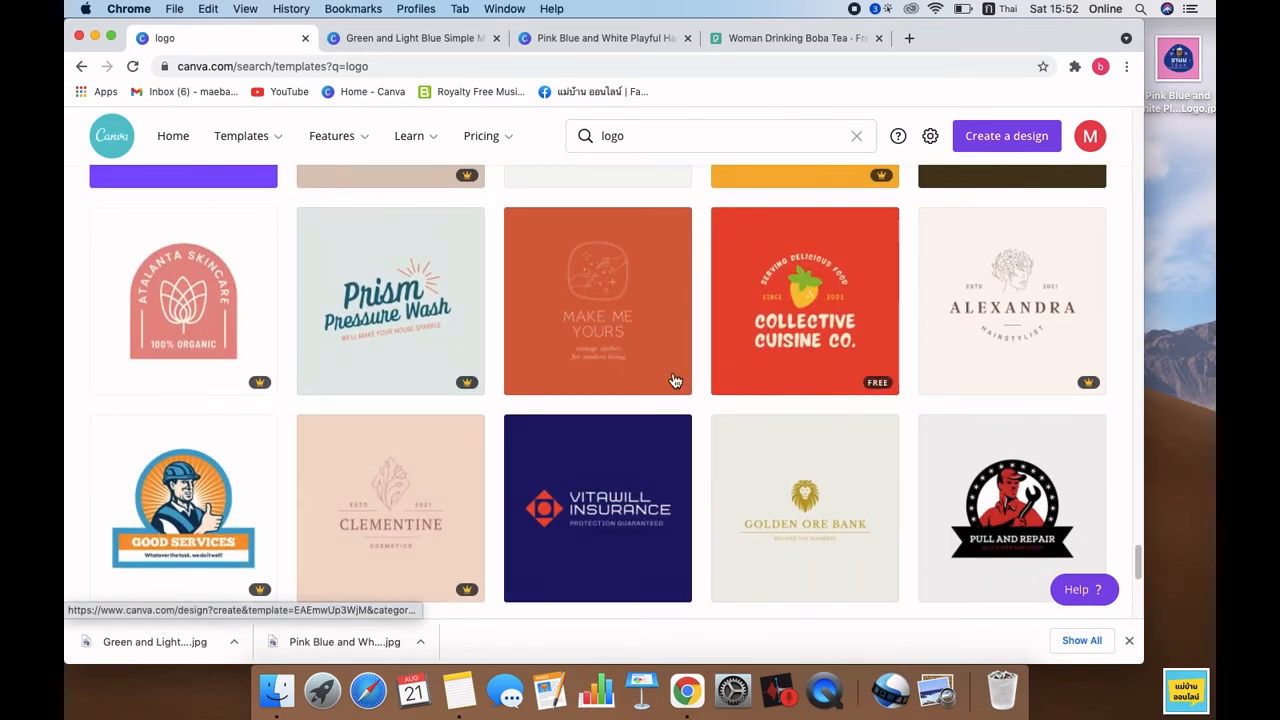
{"action": "scroll", "coordinate": [675, 381], "scroll_direction": "down", "scroll_amount": 1}
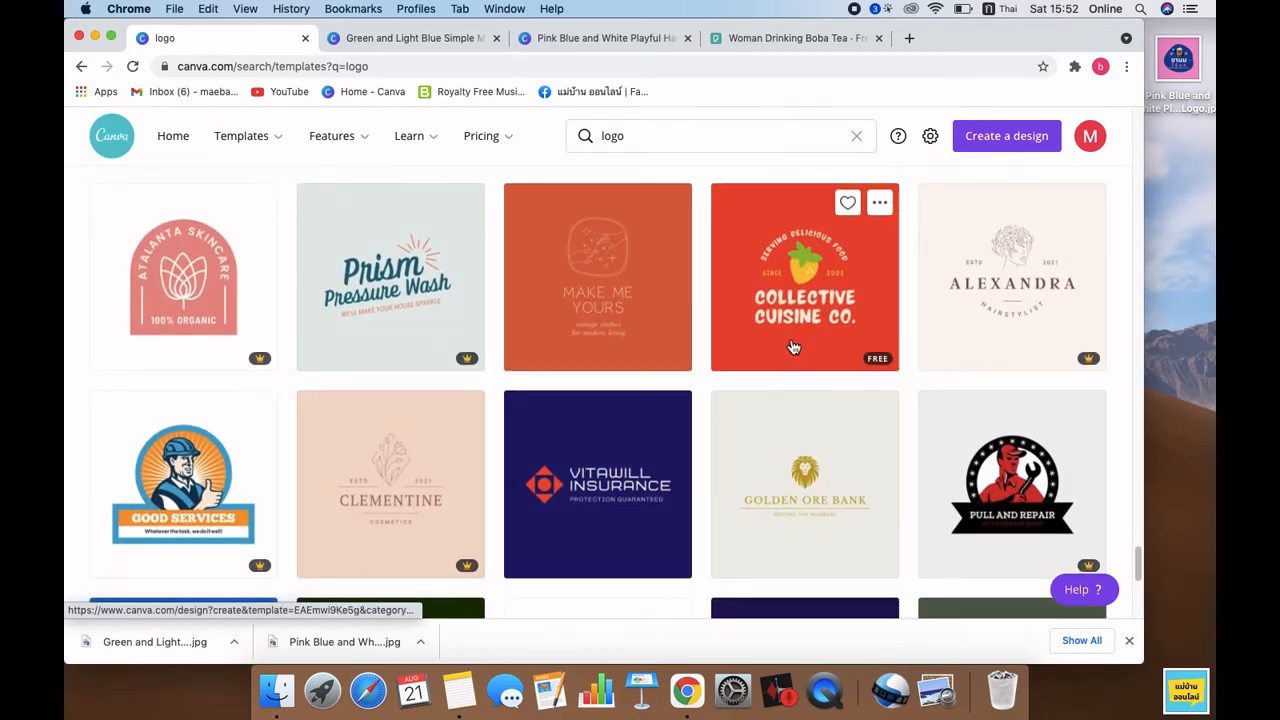
{"action": "left_click", "coordinate": [792, 347]}
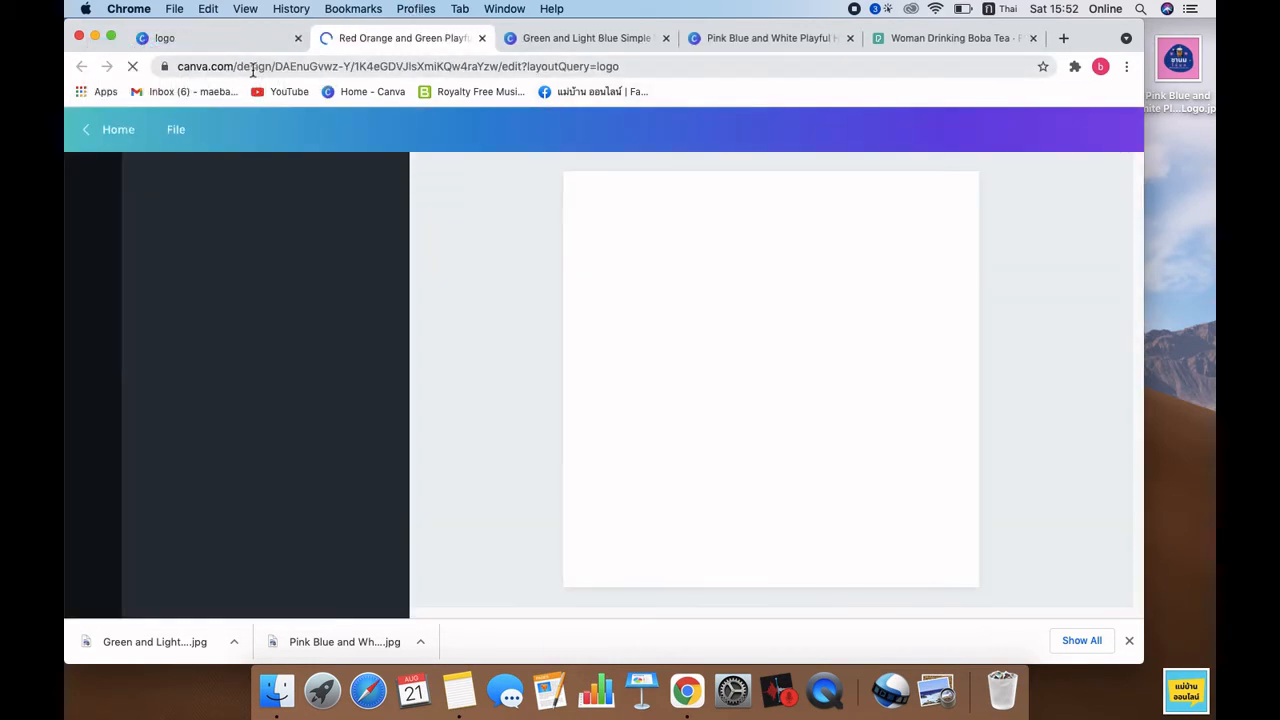
Step: Put the downloaded "Let's Drink" JPG on the desktop and return to the red food logo design
{"action": "left_click", "coordinate": [580, 38]}
{"action": "left_click_drag", "start_coordinate": [191, 623], "coordinate": [1180, 178]}
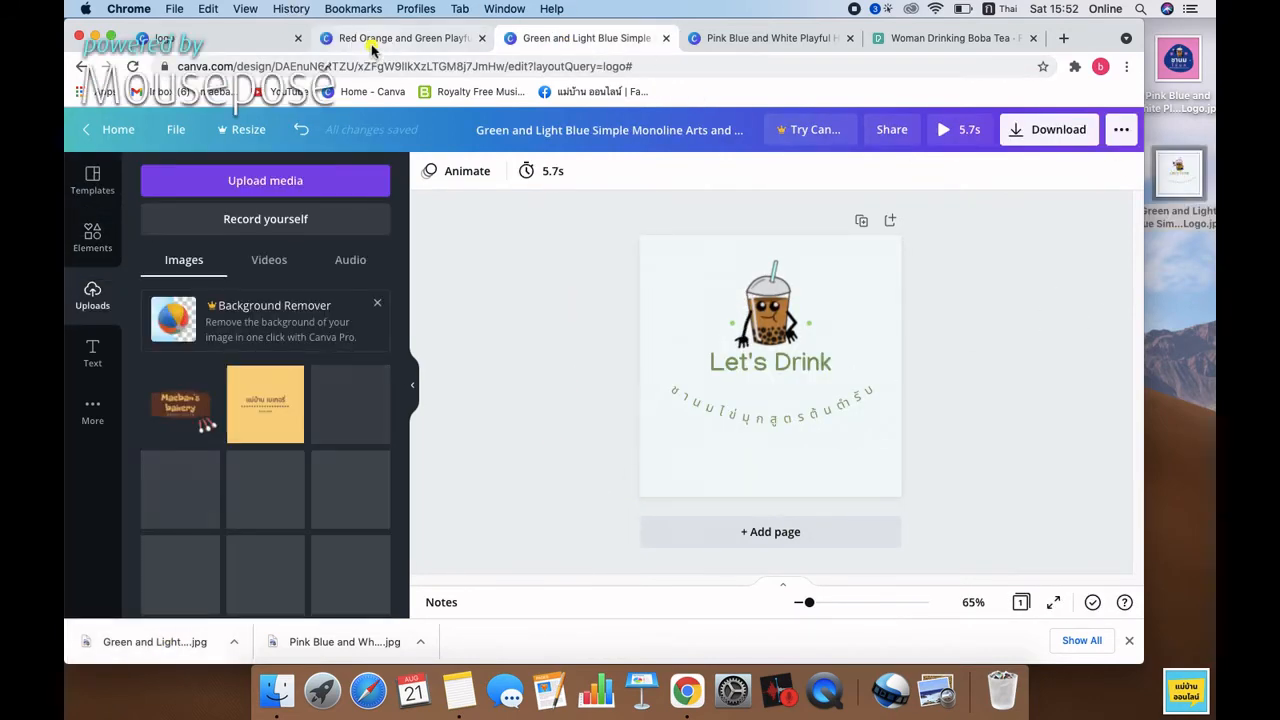
{"action": "left_click", "coordinate": [370, 40]}
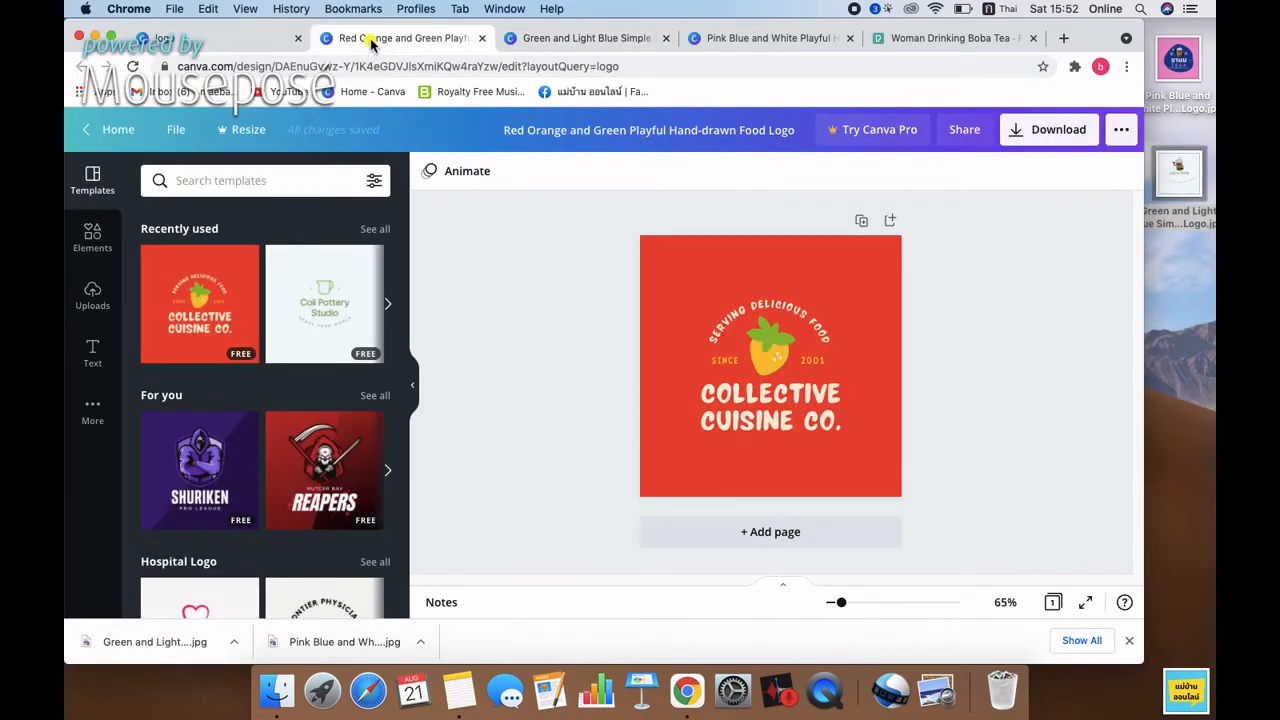
Step: Search the design elements for "boba"
{"action": "left_click", "coordinate": [94, 236]}
{"action": "left_click", "coordinate": [229, 180]}
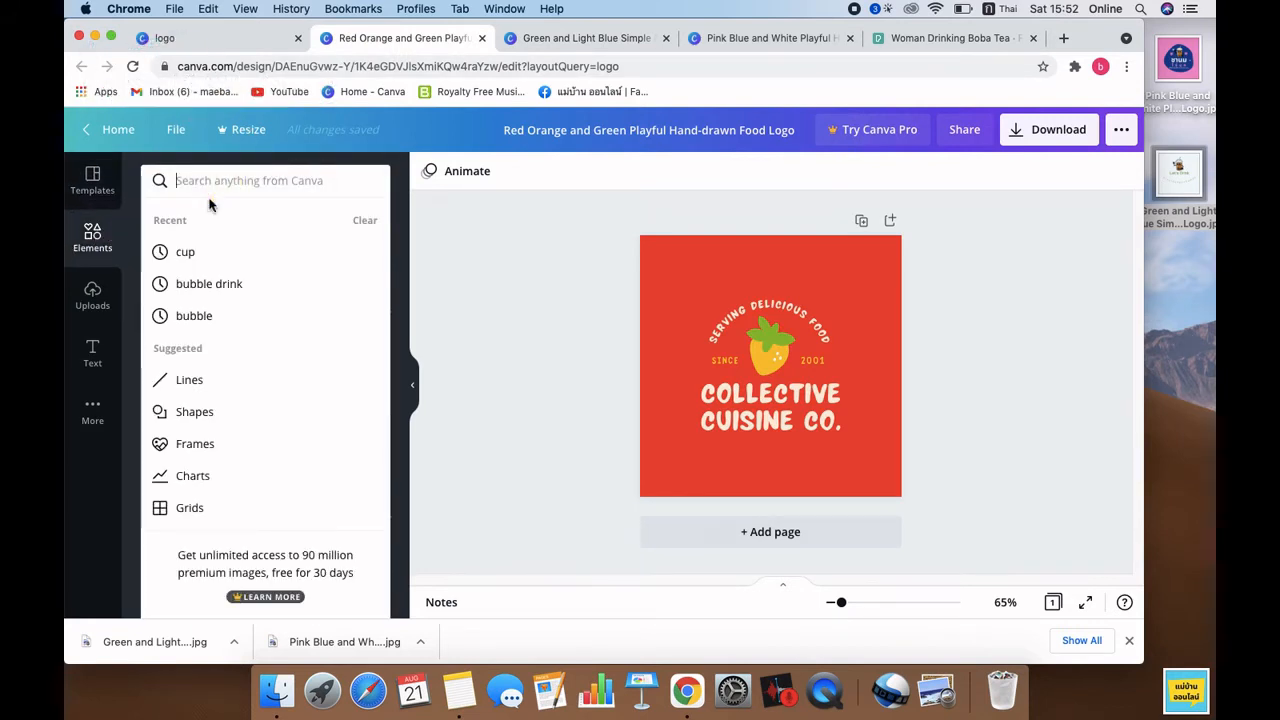
{"action": "type", "text": "ิ"}
{"action": "key", "text": "BackSpace"}
{"action": "key", "text": "ctrl+space"}
{"action": "type", "text": "bob"}
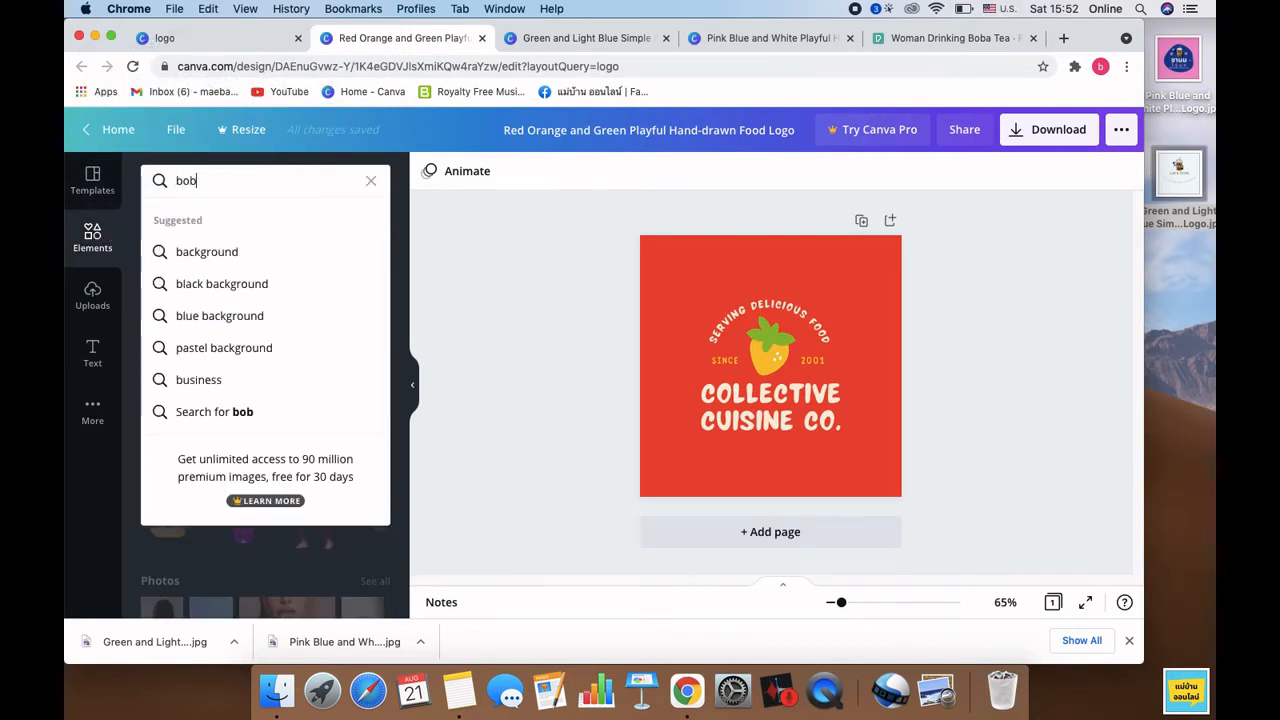
{"action": "type", "text": "a"}
{"action": "key", "text": "Return"}
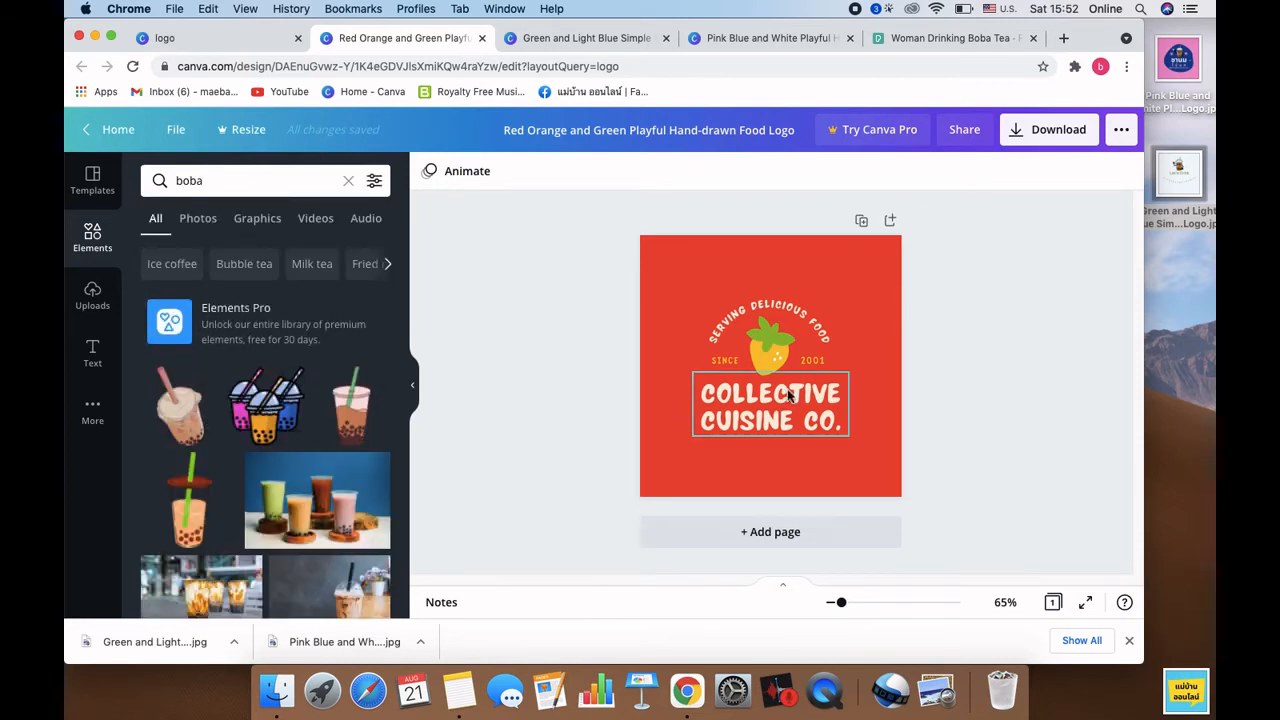
Step: Replace the "Collective Cuisine Co." heading with "MR.BOBA"
{"action": "left_click", "coordinate": [779, 418]}
{"action": "left_click", "coordinate": [779, 412]}
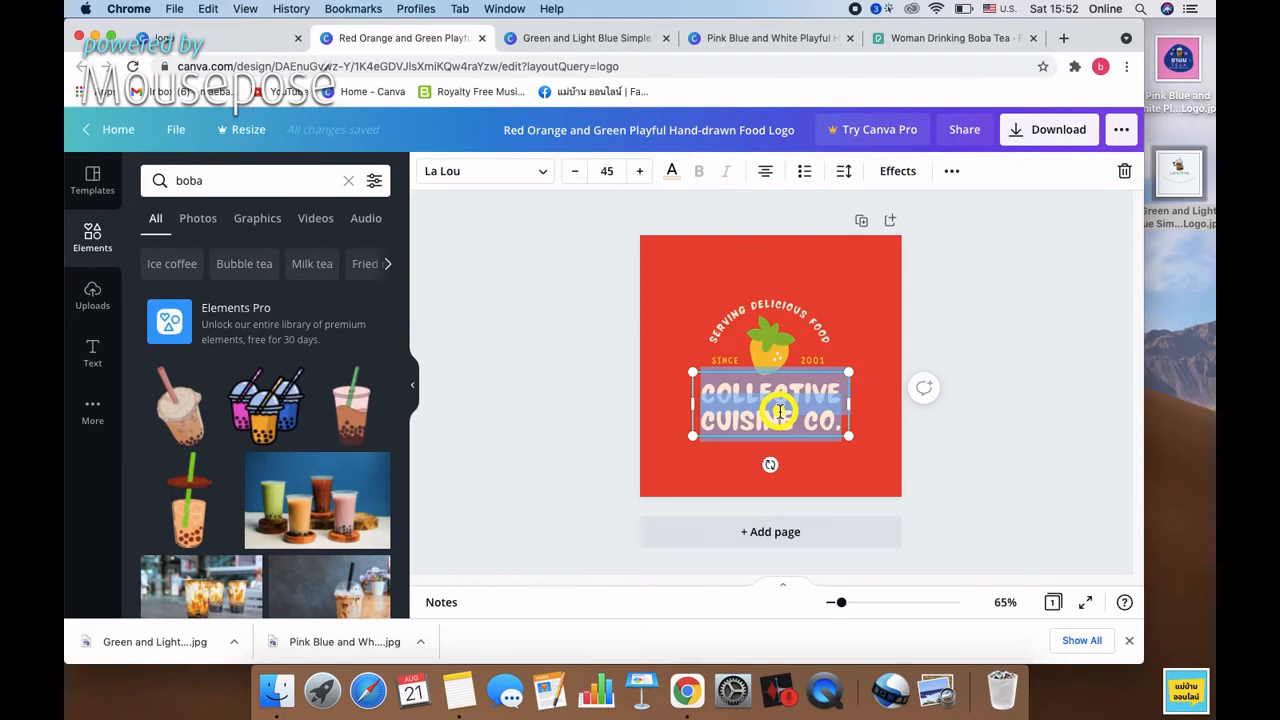
{"action": "type", "text": "MR.BOBA"}
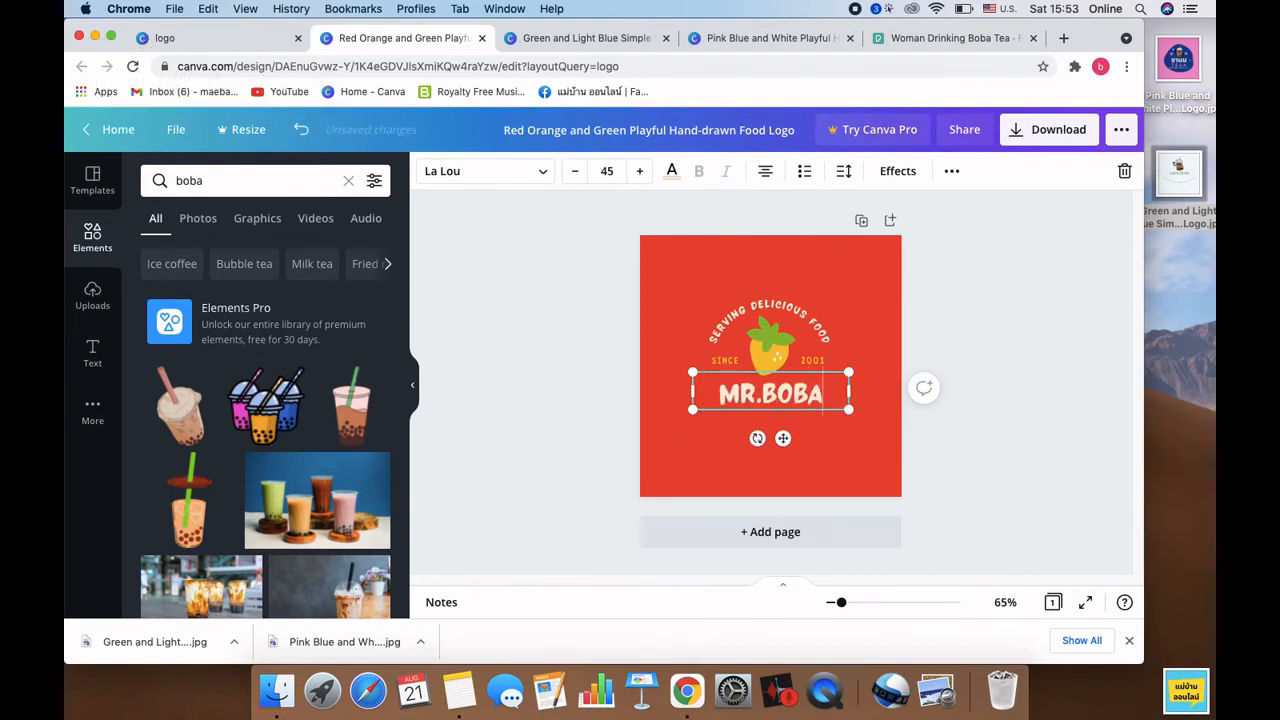
{"action": "left_click", "coordinate": [978, 421]}
Step: Delete the strawberry, add the three-cup boba graphic shrunk to about 180 × 184, and place it in the design's upper right corner
{"action": "left_click", "coordinate": [748, 348]}
{"action": "key", "text": "Delete"}
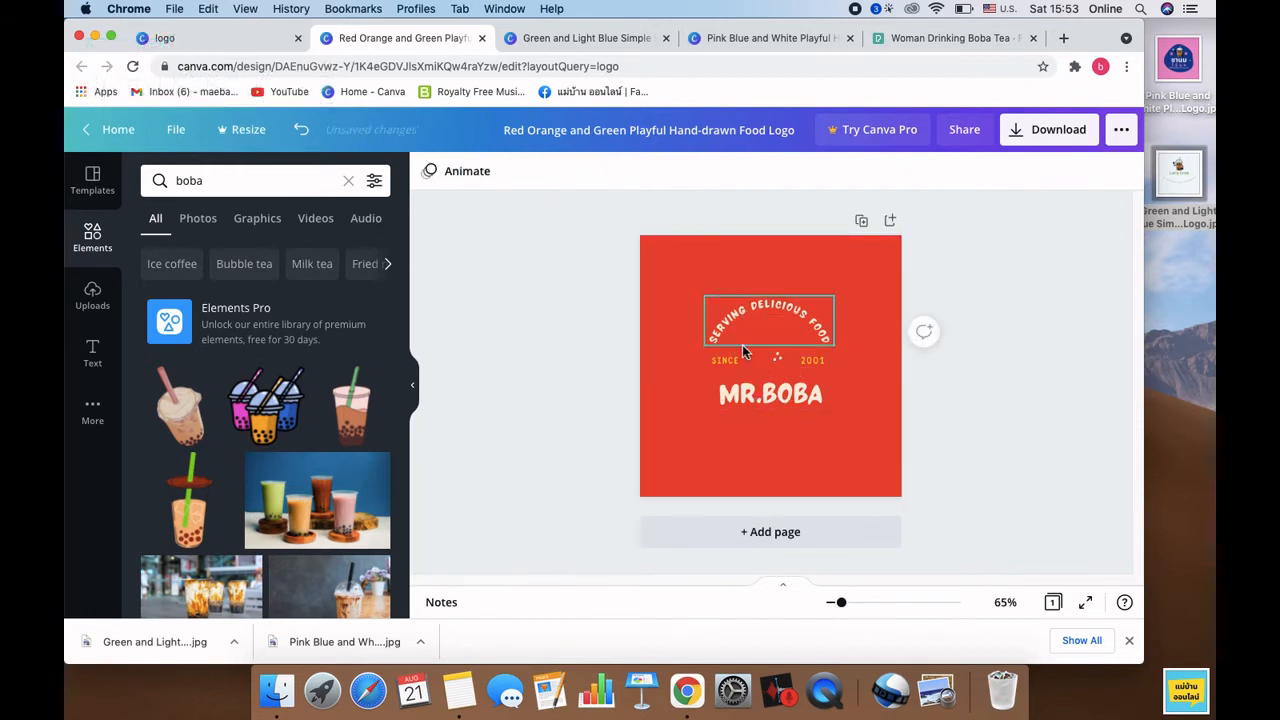
{"action": "left_click", "coordinate": [266, 436]}
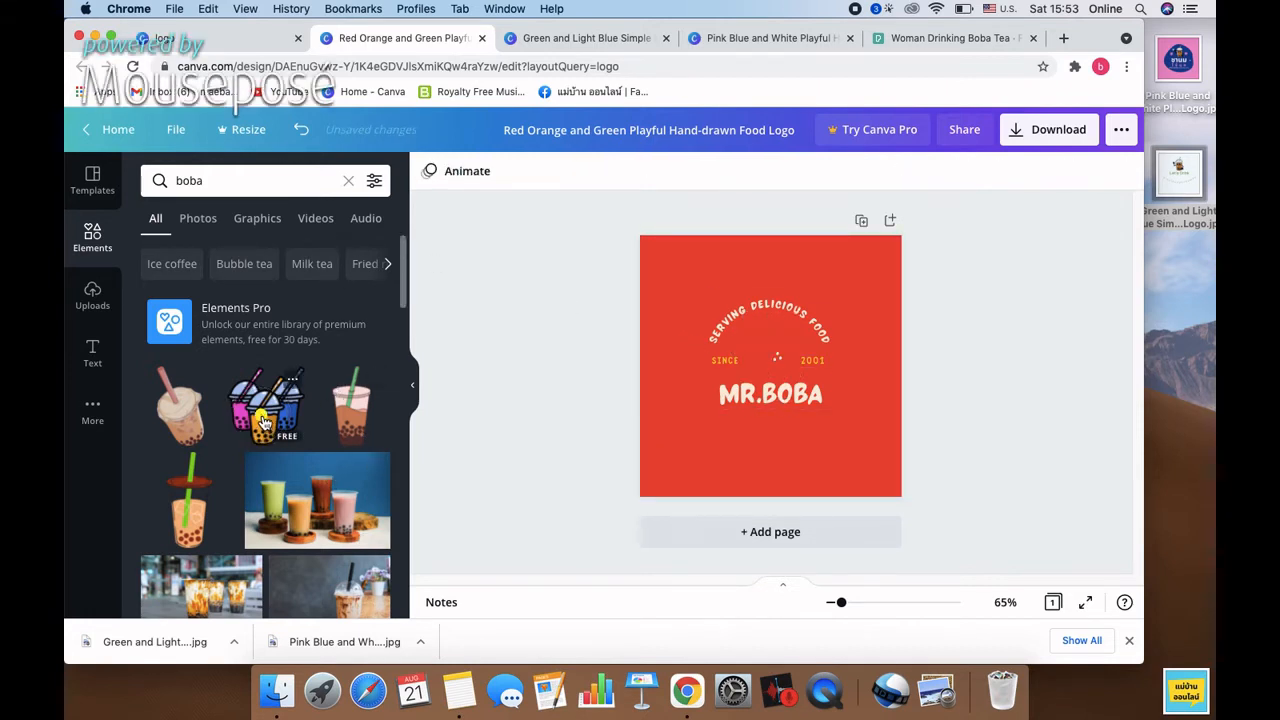
{"action": "left_click_drag", "start_coordinate": [875, 470], "coordinate": [763, 357]}
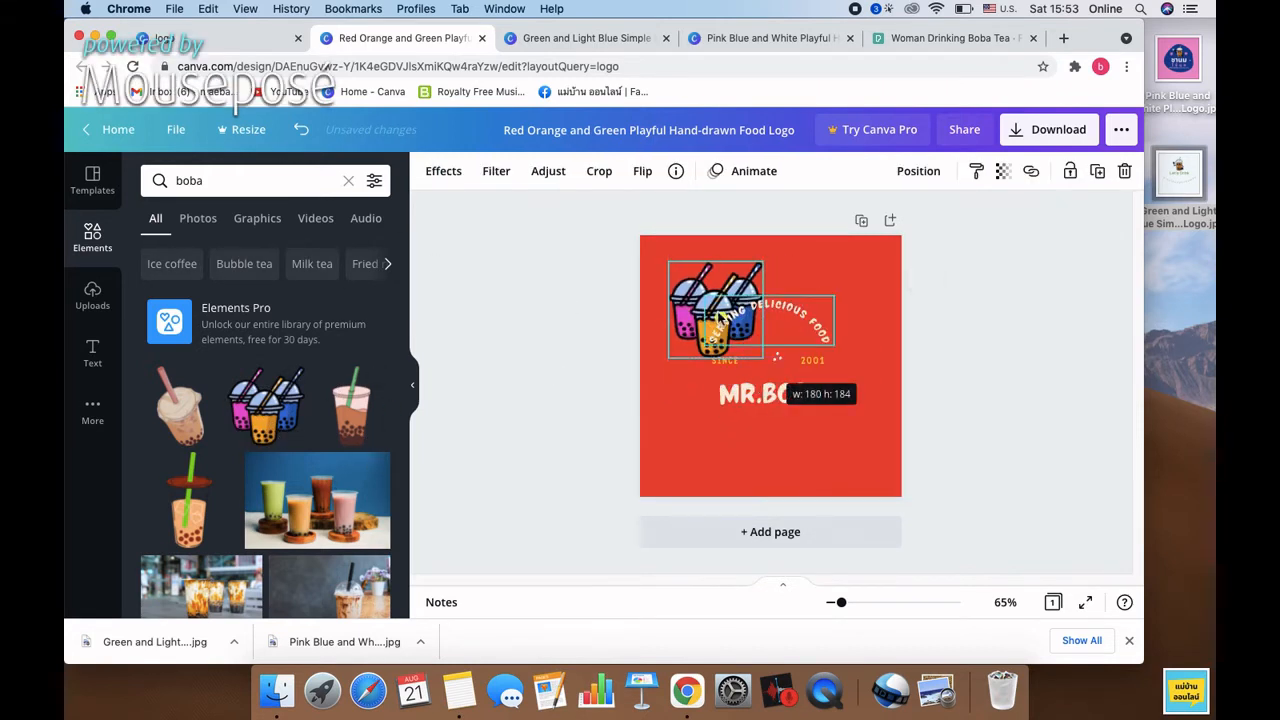
{"action": "left_click_drag", "start_coordinate": [712, 296], "coordinate": [829, 265]}
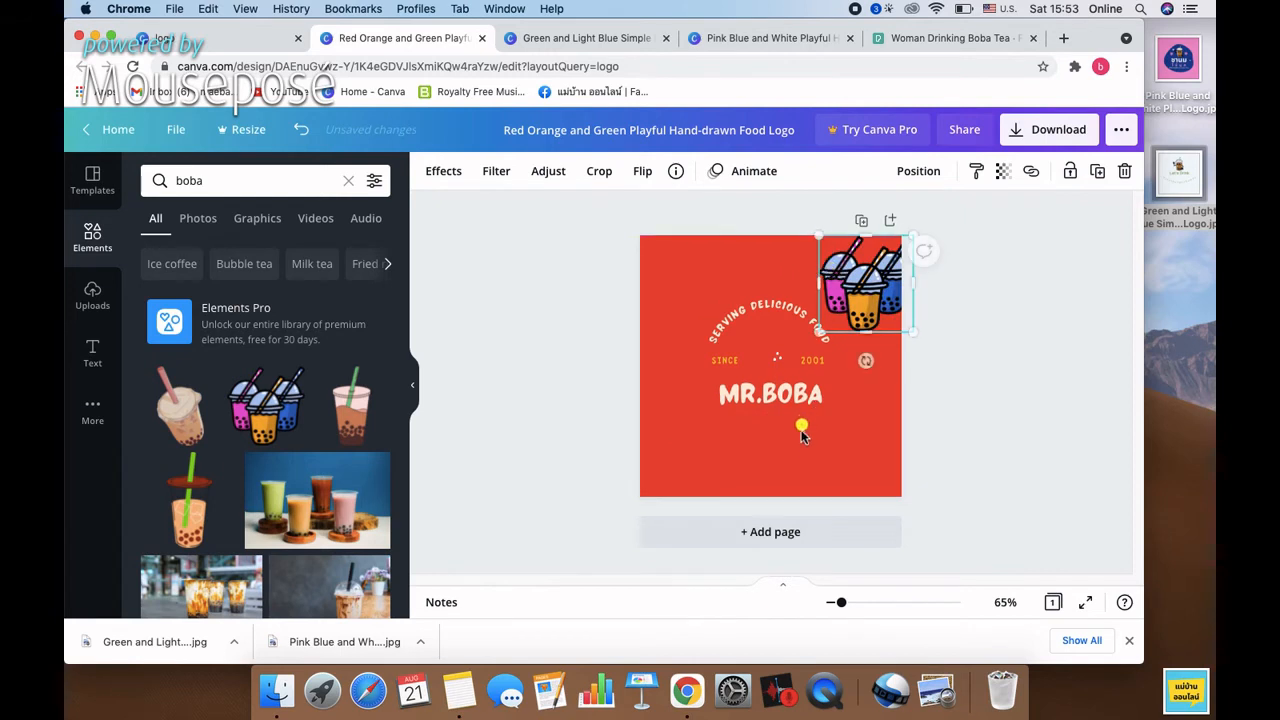
Step: Lower the "MR.BOBA" heading and spread "SINCE" and "2001" outwards to make room in the centre of the logo
{"action": "left_click_drag", "start_coordinate": [777, 396], "coordinate": [778, 441]}
{"action": "left_click_drag", "start_coordinate": [725, 360], "coordinate": [686, 363]}
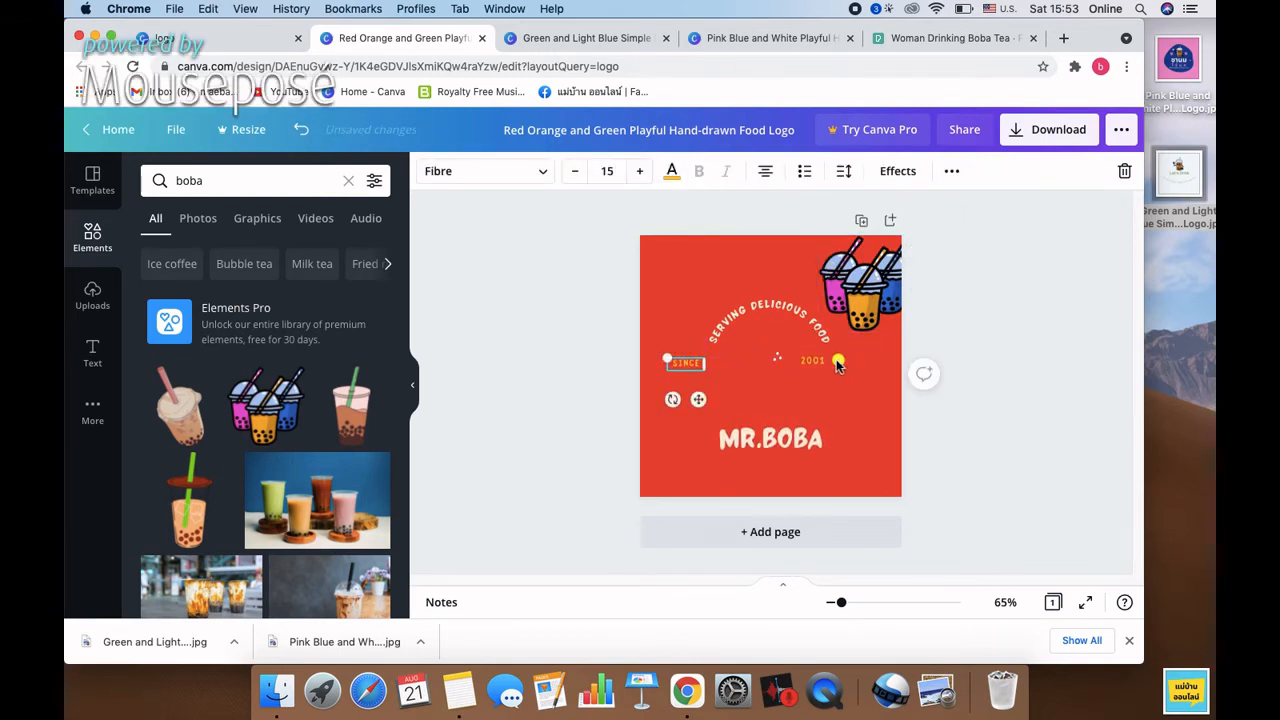
{"action": "left_click_drag", "start_coordinate": [820, 362], "coordinate": [871, 366]}
Step: Move the leftover white dots below "2001" and centre the three-cup boba graphic between the curved text and "MR.BOBA"
{"action": "left_click", "coordinate": [778, 356]}
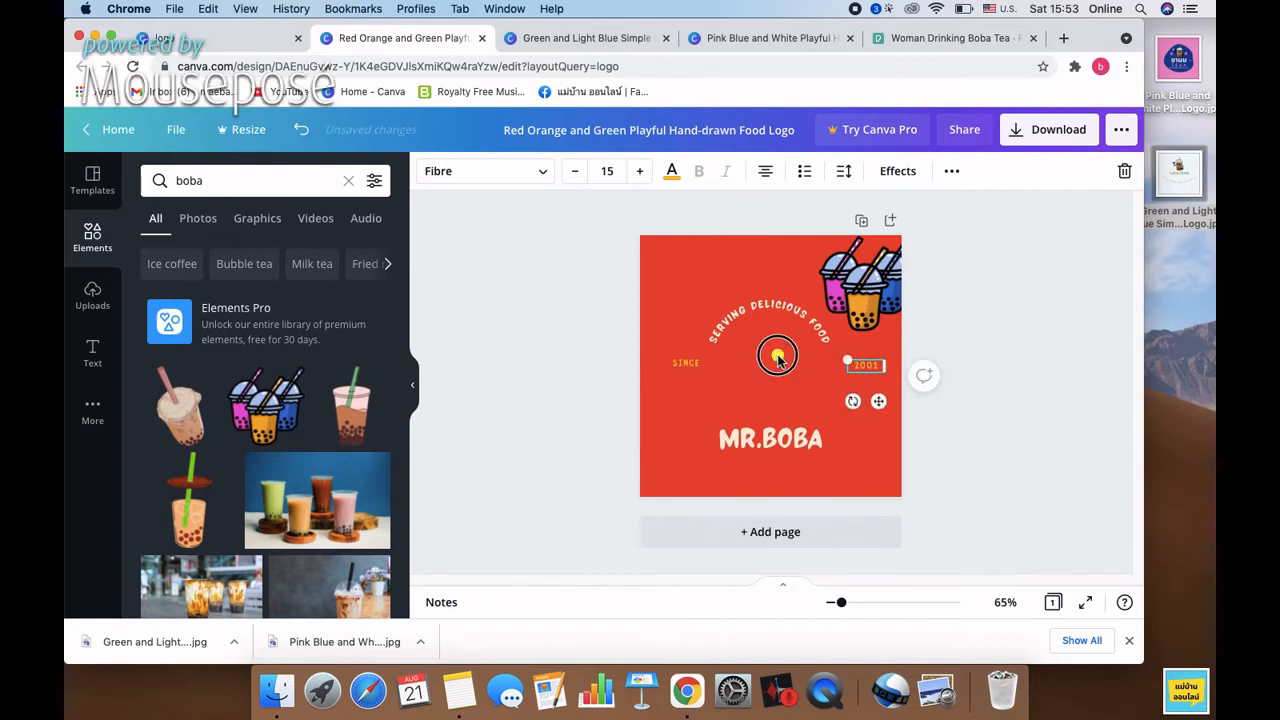
{"action": "left_click", "coordinate": [791, 428]}
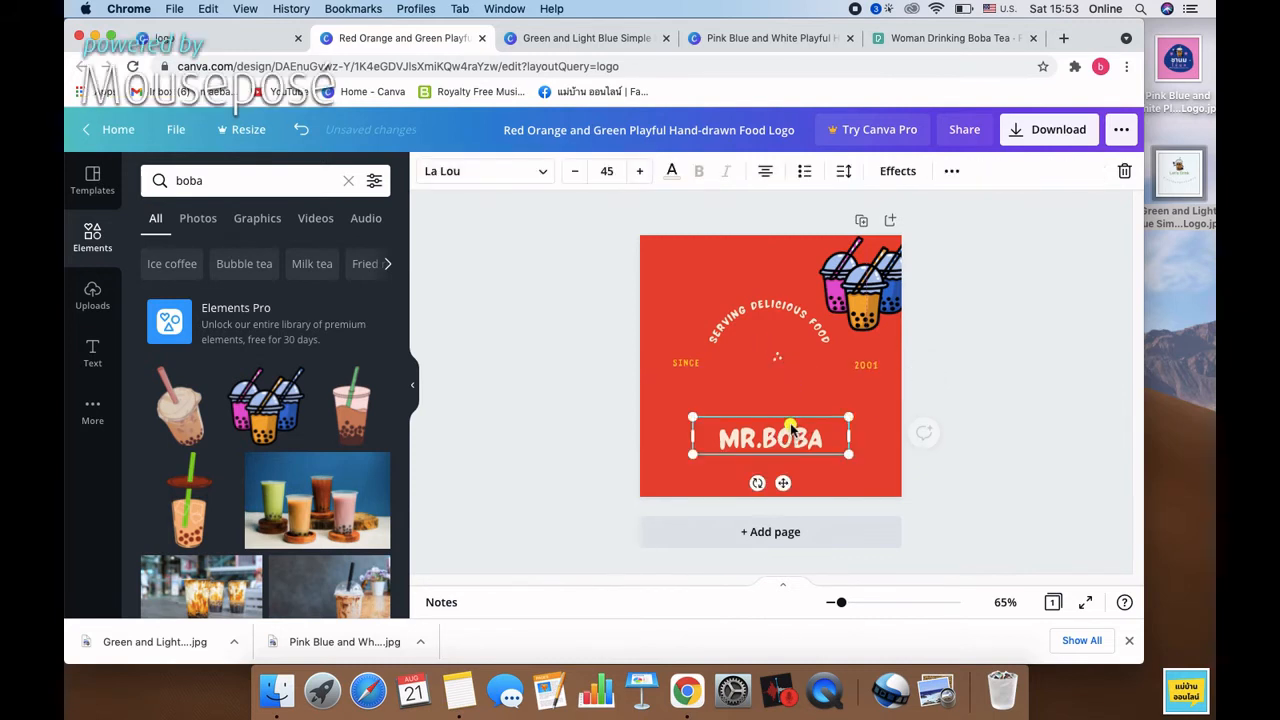
{"action": "left_click", "coordinate": [776, 361]}
{"action": "left_click_drag", "start_coordinate": [766, 352], "coordinate": [793, 393]}
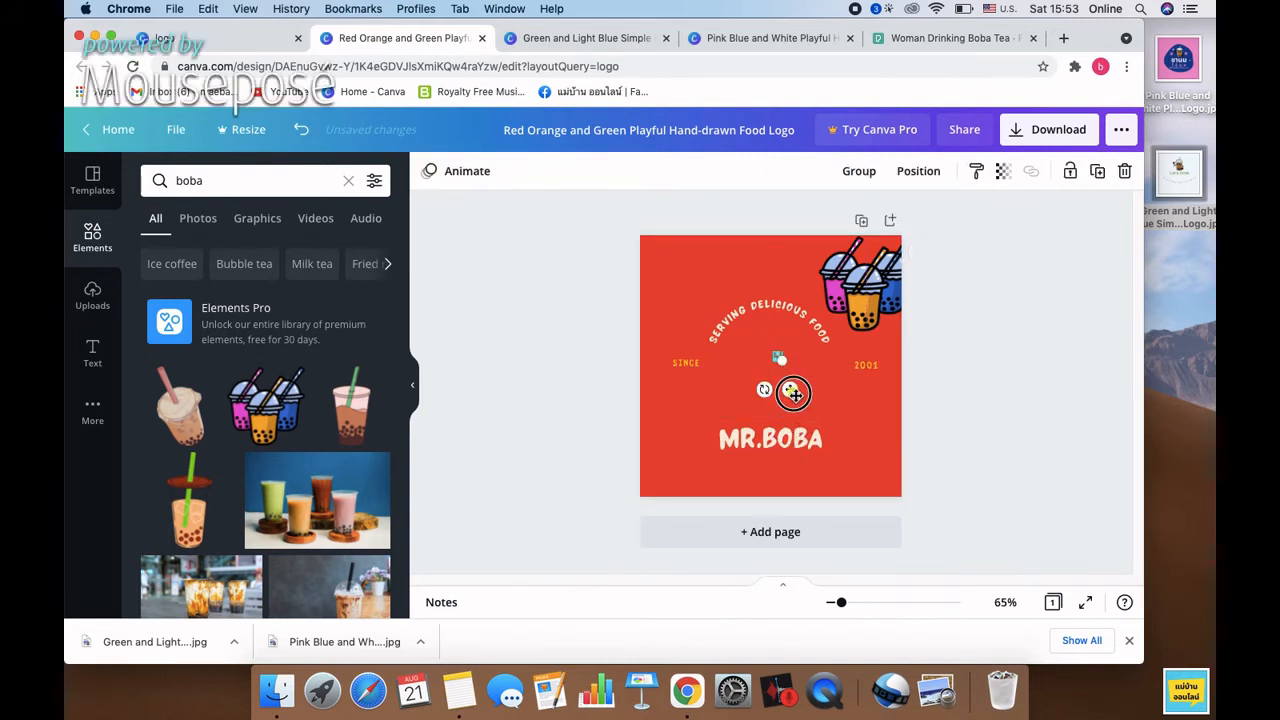
{"action": "left_click_drag", "start_coordinate": [870, 280], "coordinate": [777, 361]}
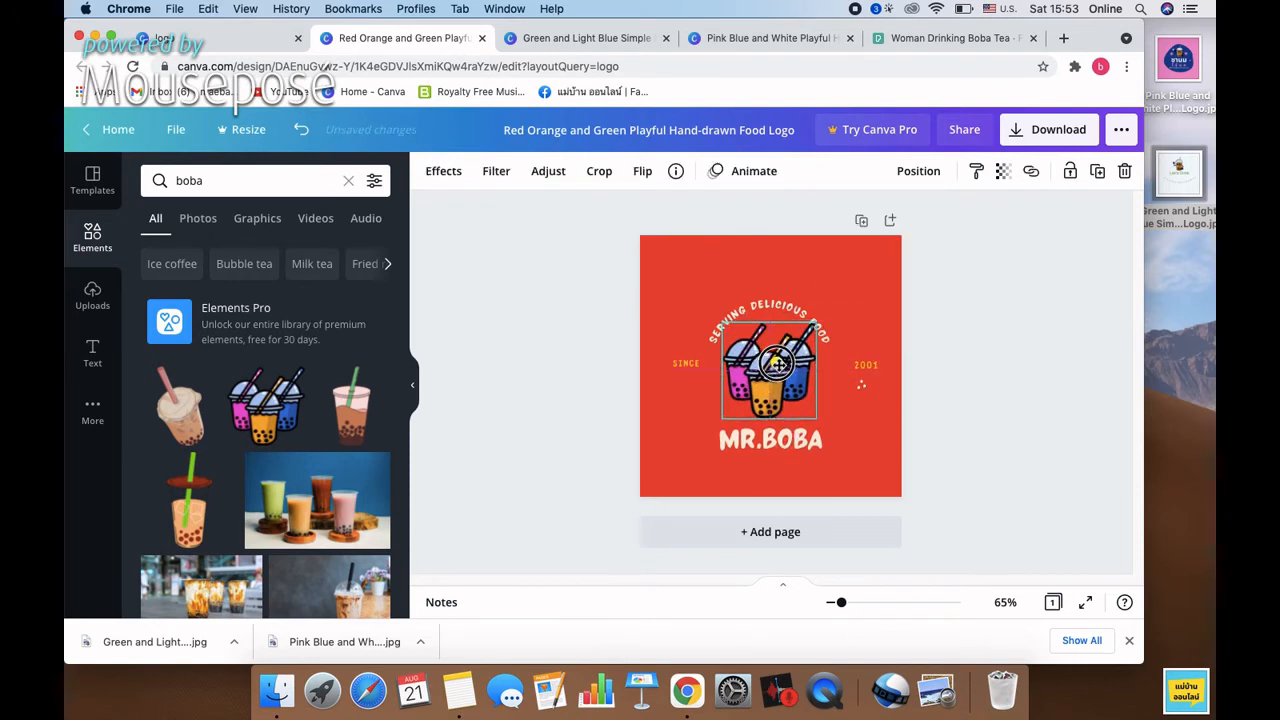
Step: Tighten the layout around the cups by shifting the curved "SERVING DELICIOUS FOOD" text, "2001" and "SINCE" slightly
{"action": "left_click", "coordinate": [1028, 329]}
{"action": "left_click_drag", "start_coordinate": [772, 288], "coordinate": [780, 300]}
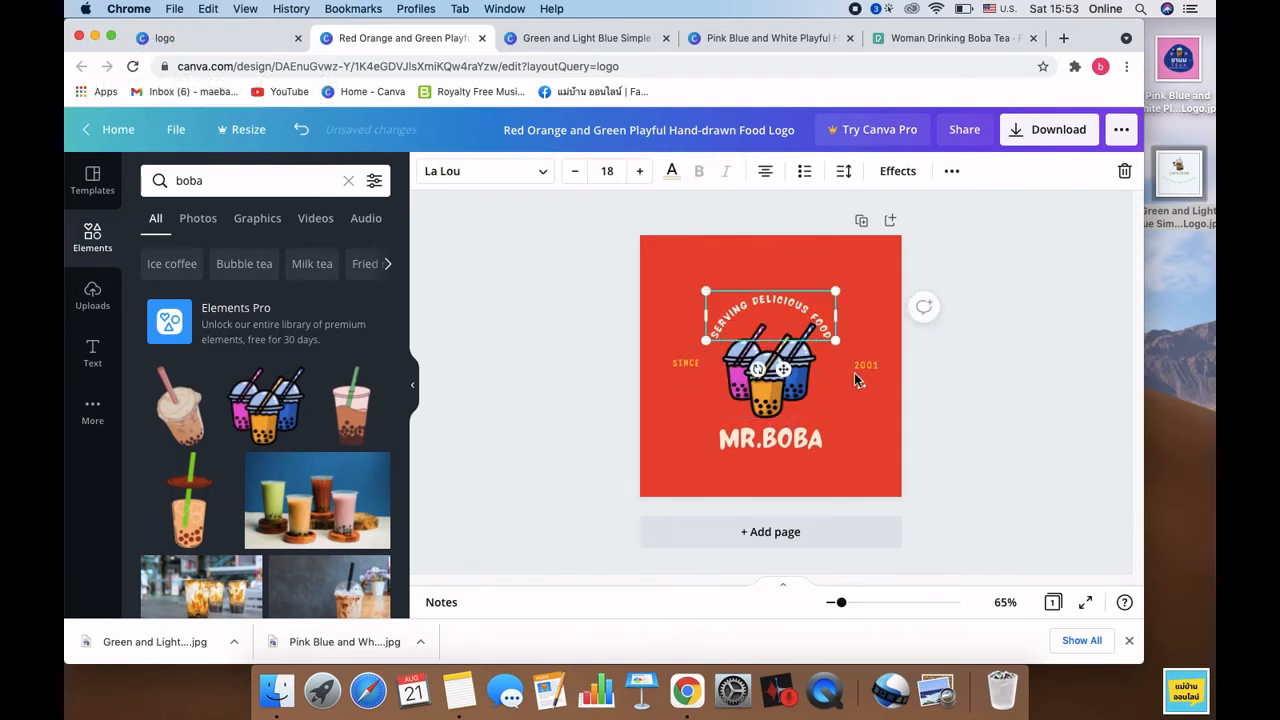
{"action": "left_click_drag", "start_coordinate": [877, 370], "coordinate": [869, 367]}
{"action": "left_click", "coordinate": [923, 373]}
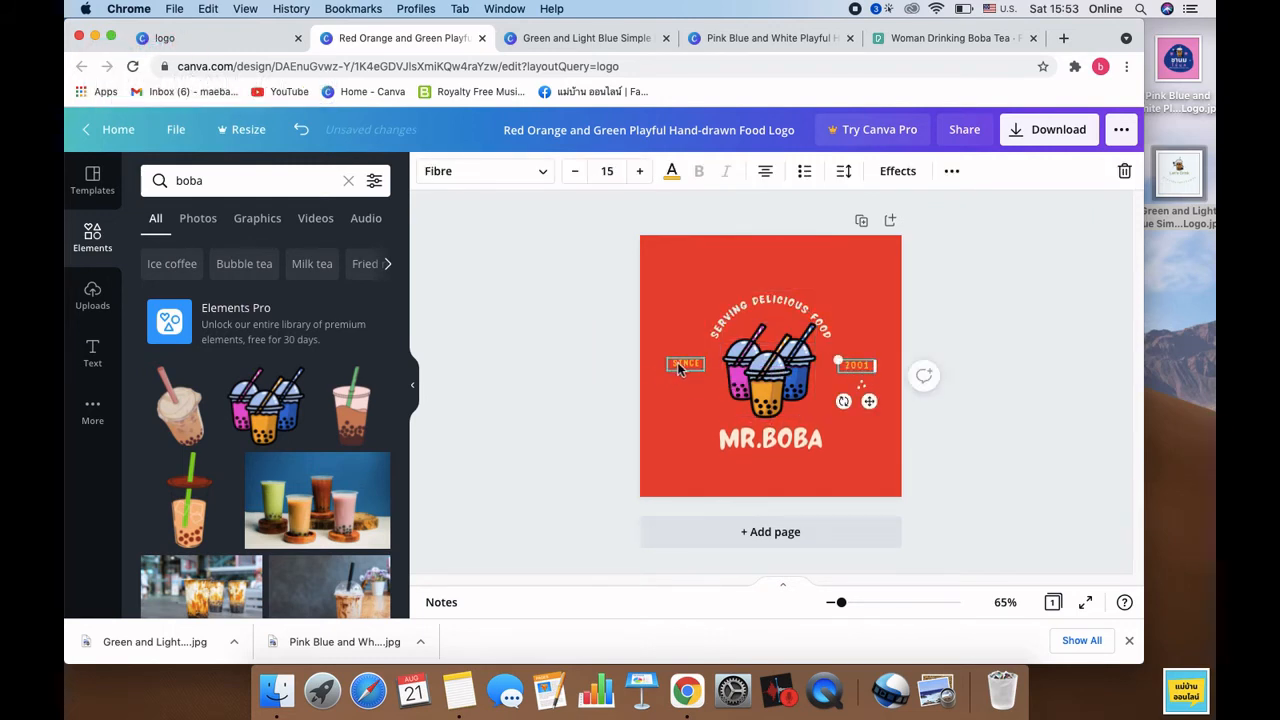
{"action": "left_click", "coordinate": [681, 366]}
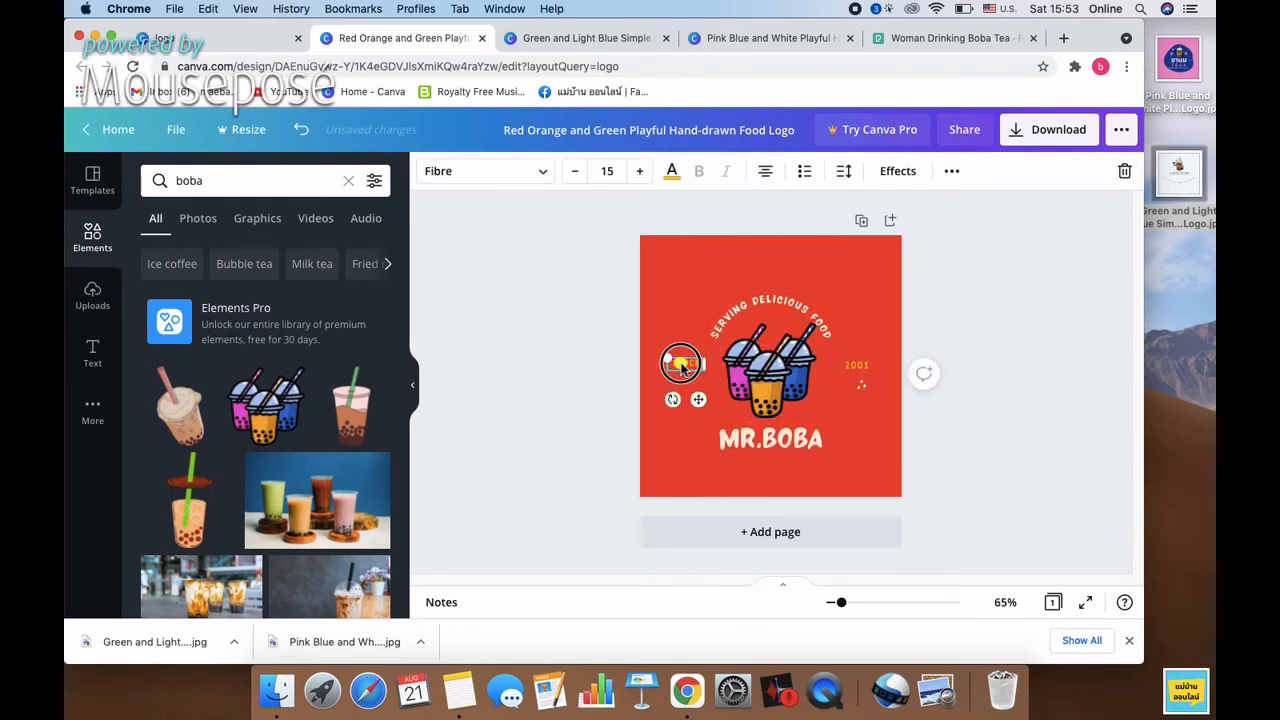
Step: Move the white dots from below "2001" to the gap between the three-cup graphic and "2001"
{"action": "left_click", "coordinate": [868, 411]}
{"action": "left_click", "coordinate": [851, 375]}
{"action": "left_click", "coordinate": [891, 451]}
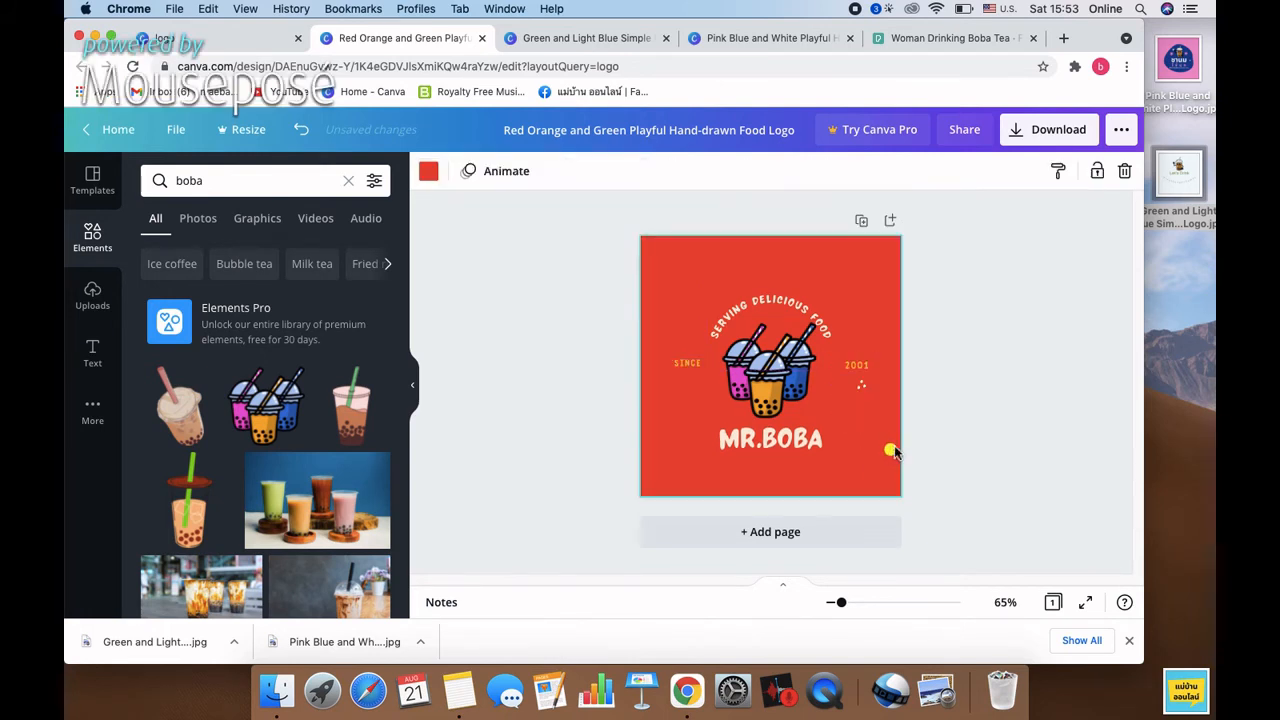
{"action": "left_click_drag", "start_coordinate": [846, 381], "coordinate": [843, 378]}
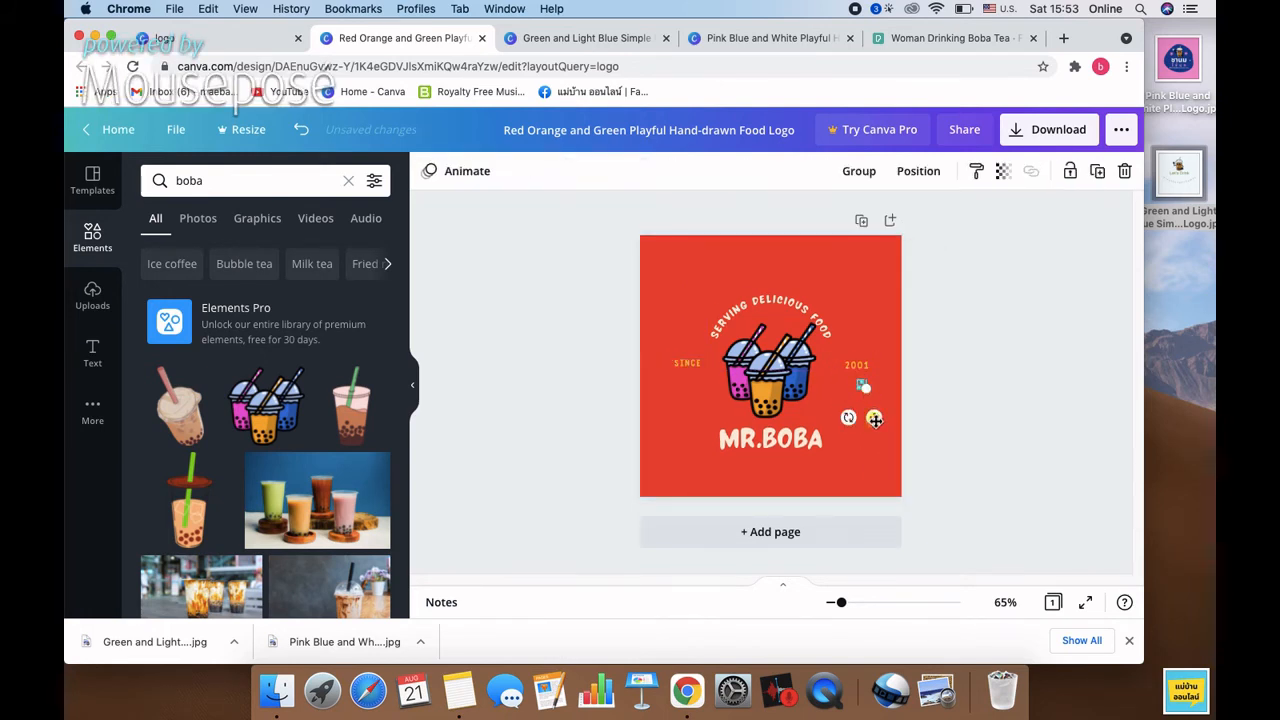
{"action": "left_click_drag", "start_coordinate": [874, 420], "coordinate": [835, 400]}
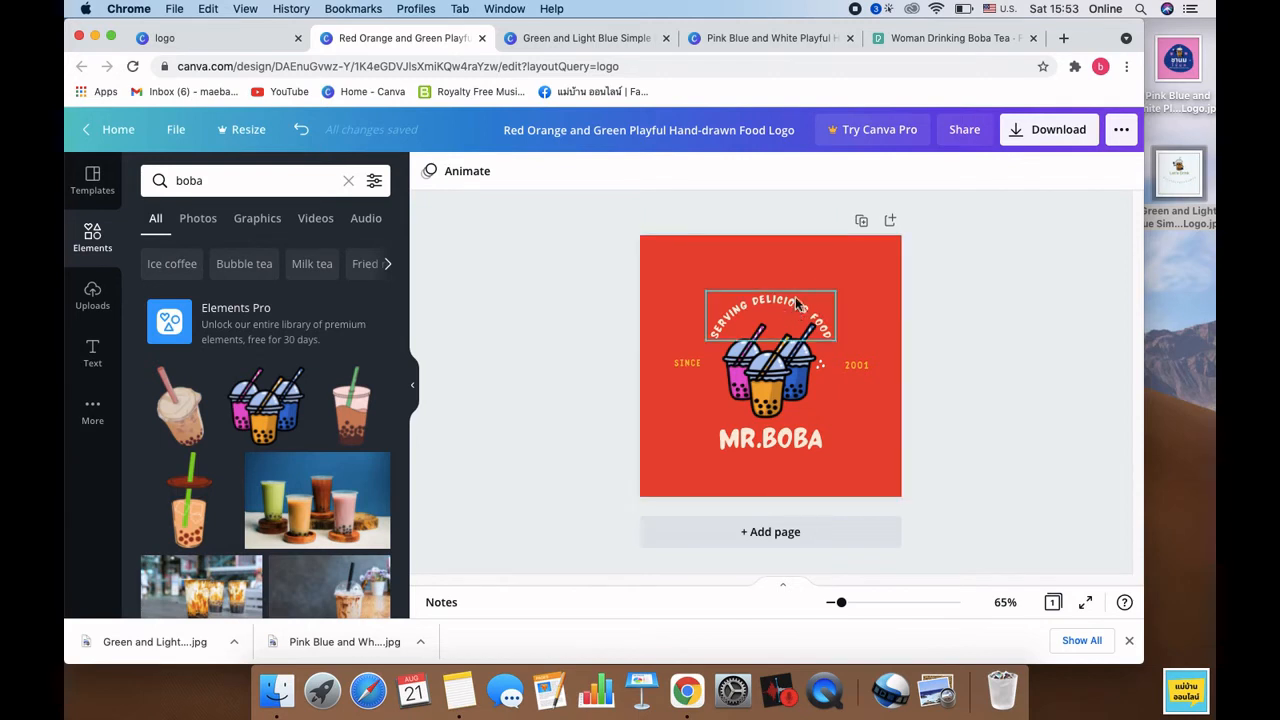
Step: Raise the curved "SERVING DELICIOUS FOOD" text slightly above the cups and replace its wording with "หอม มัน อร่อย!"
{"action": "left_click_drag", "start_coordinate": [797, 305], "coordinate": [797, 292]}
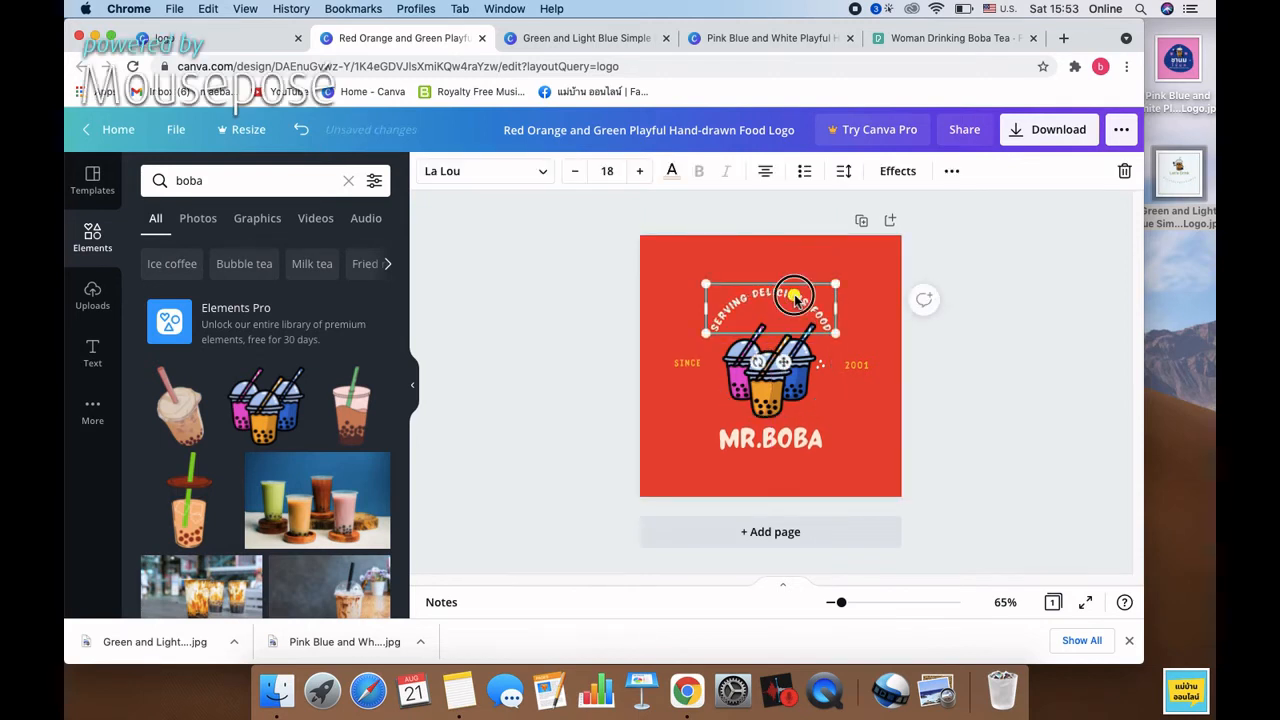
{"action": "double_click", "coordinate": [797, 292]}
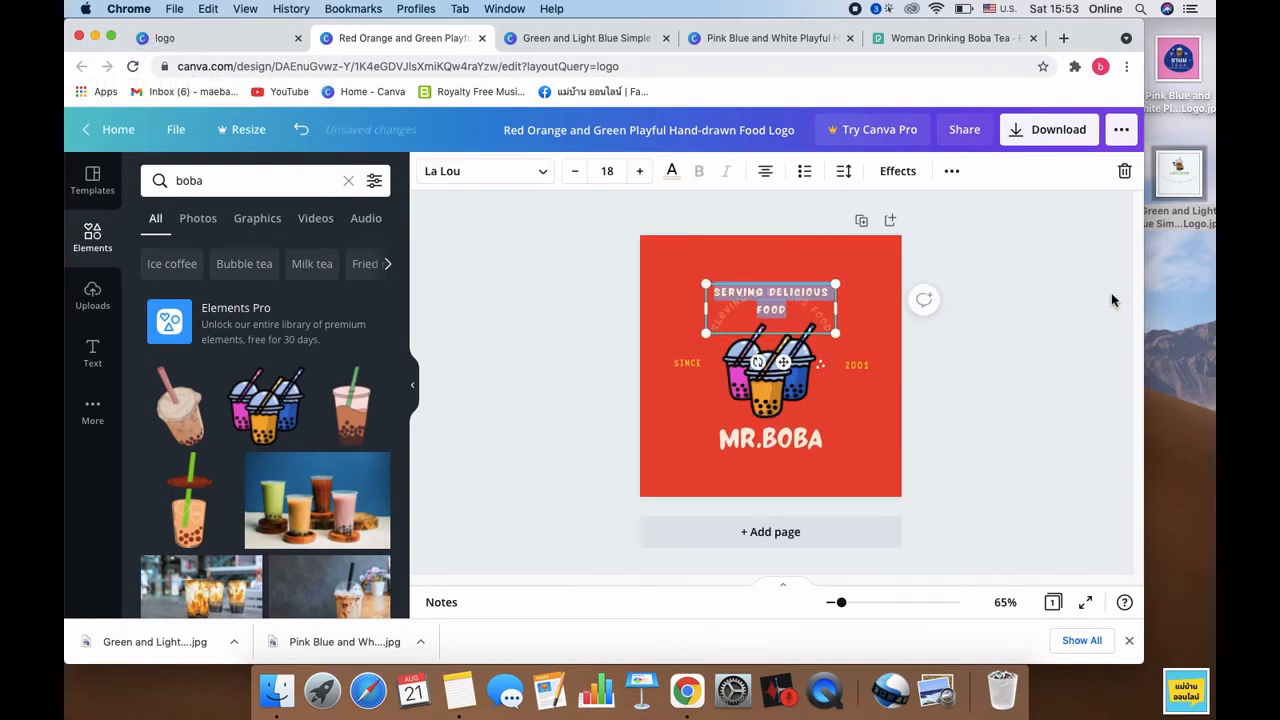
{"action": "key", "text": "BackSpace"}
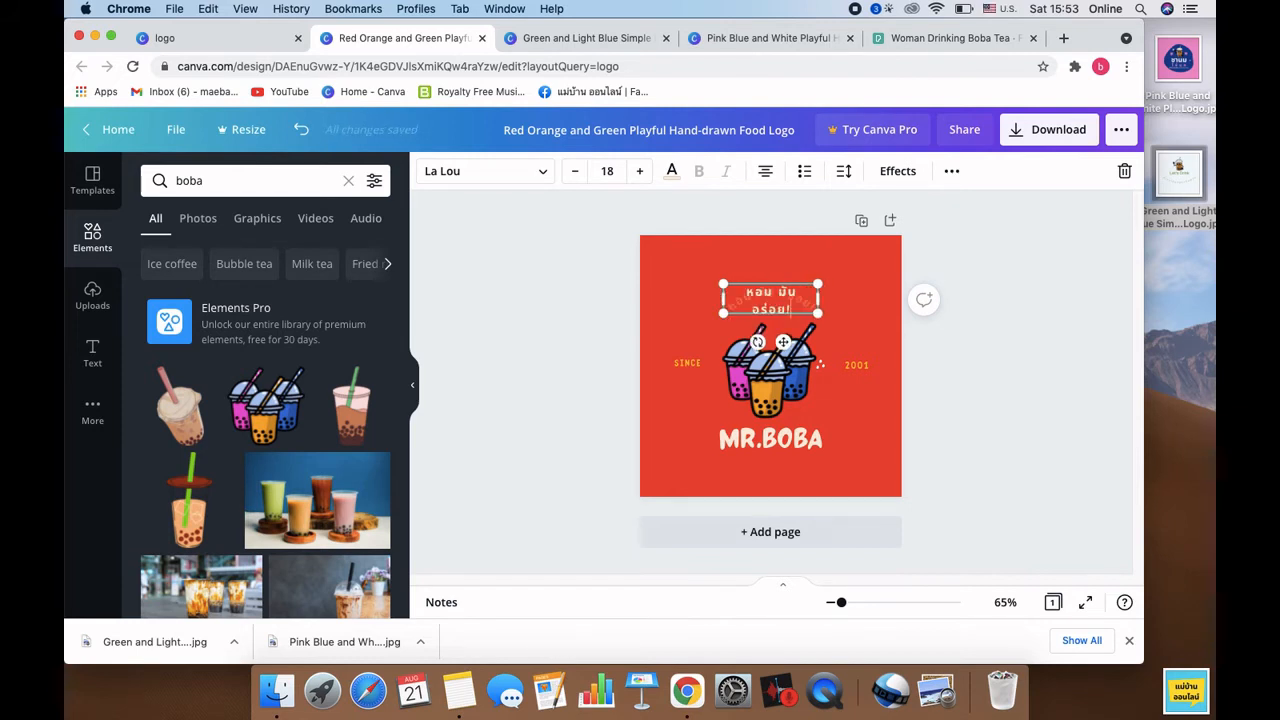
{"action": "left_click", "coordinate": [972, 377]}
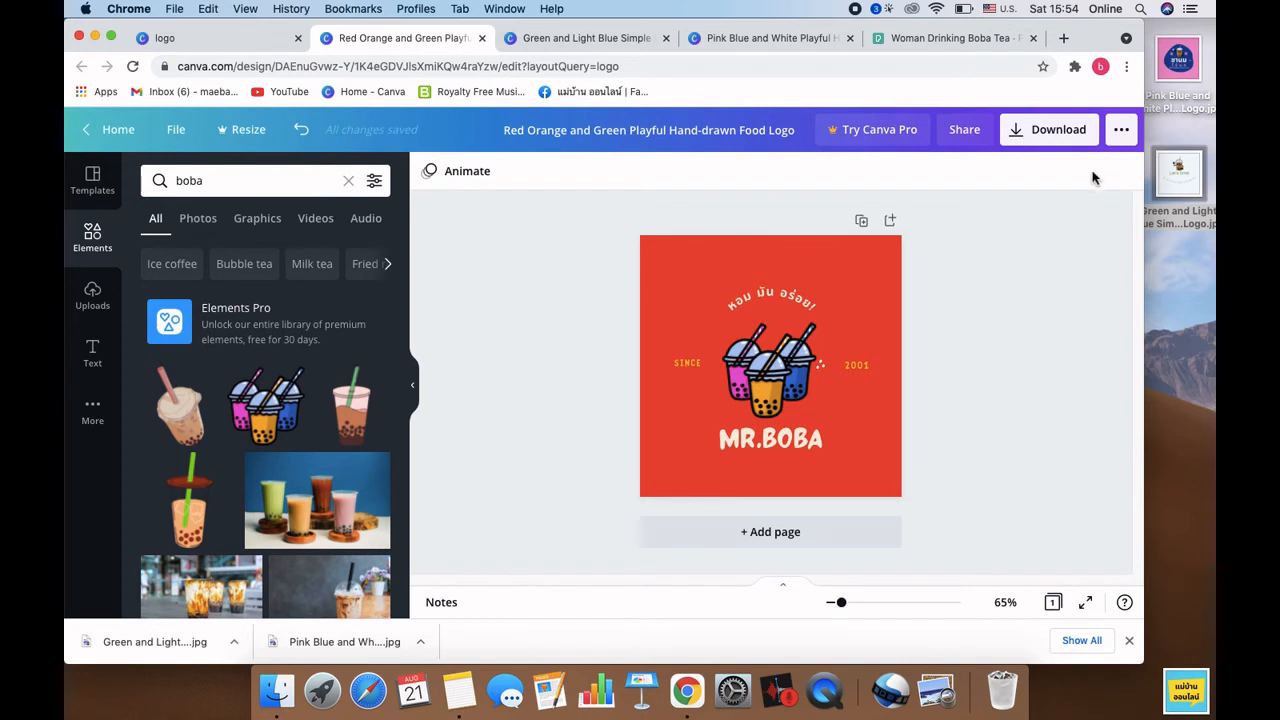
Step: Download the "MR.BOBA" logo as a PNG, place the file on the desktop below the other two logos and dismiss the download message
{"action": "left_click", "coordinate": [1062, 141]}
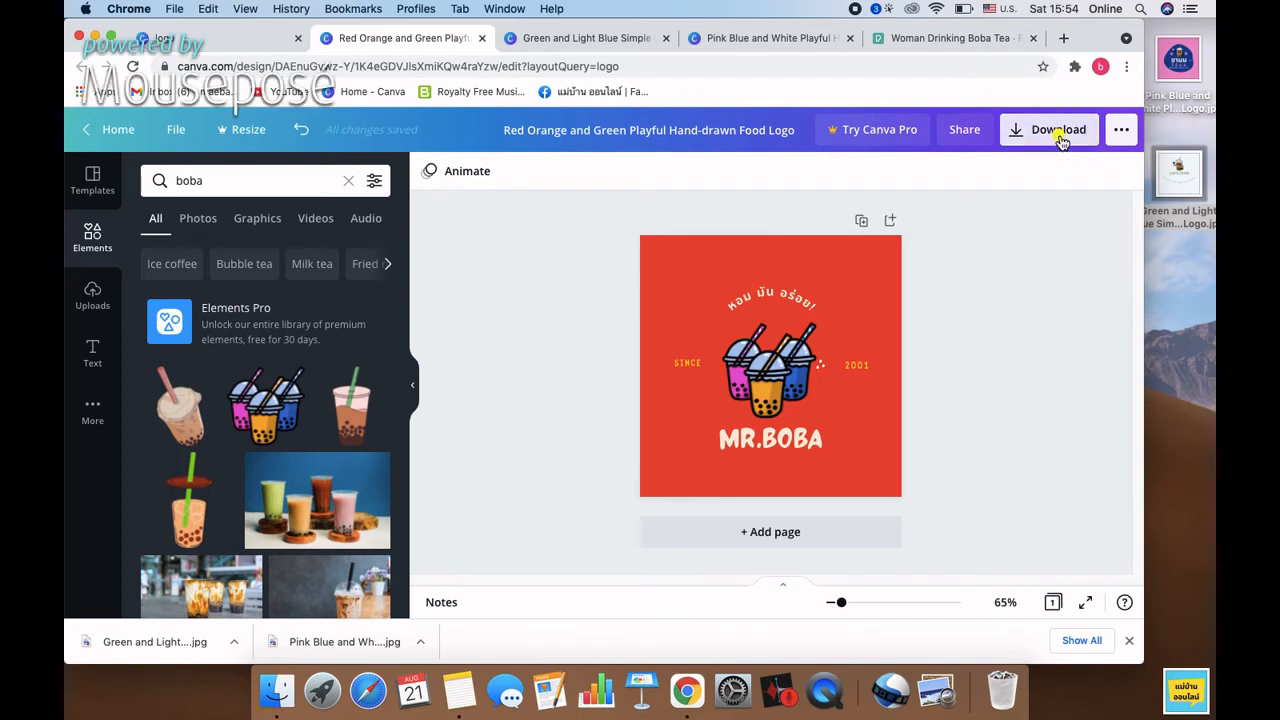
{"action": "left_click", "coordinate": [1035, 432]}
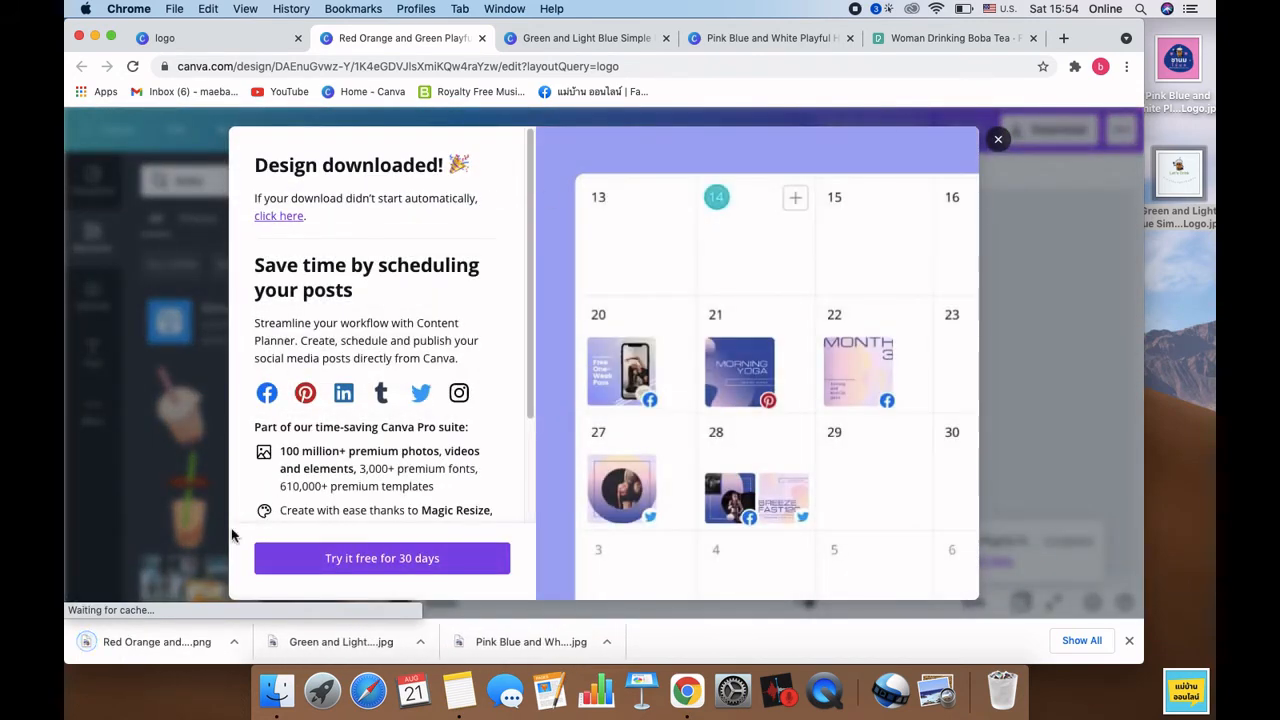
{"action": "left_click_drag", "start_coordinate": [171, 640], "coordinate": [1185, 272]}
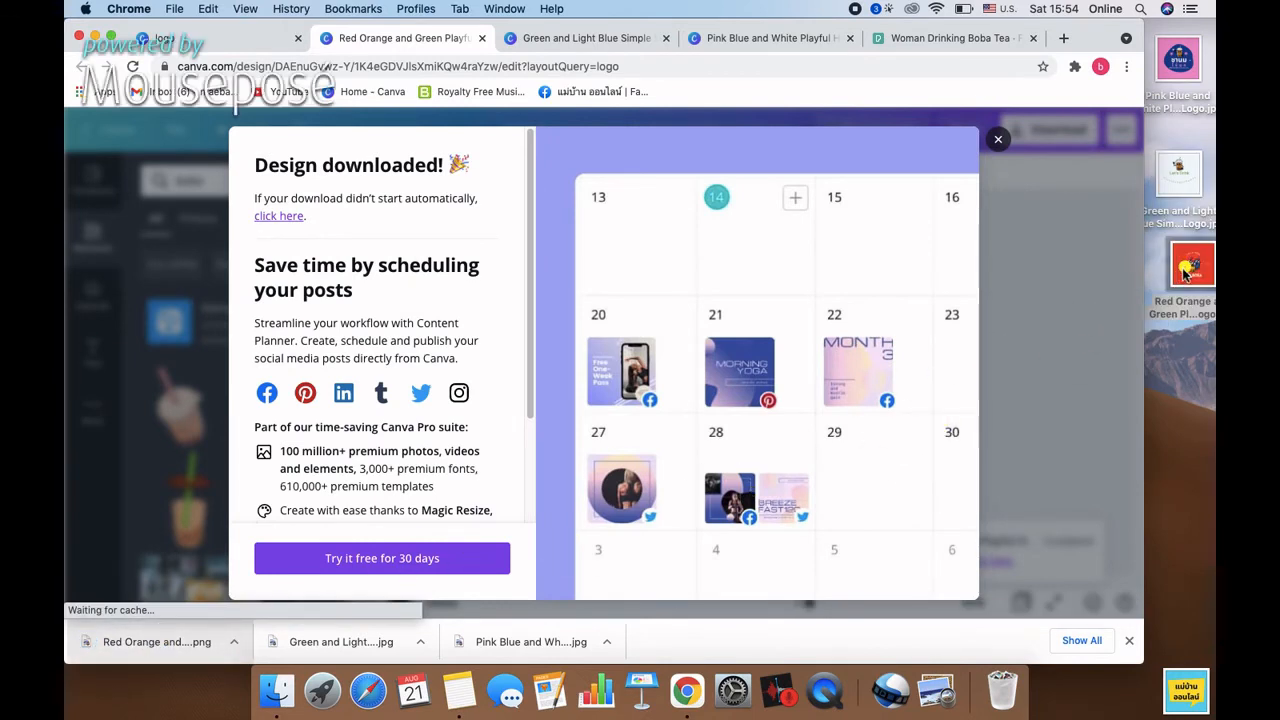
{"action": "left_click", "coordinate": [996, 142]}
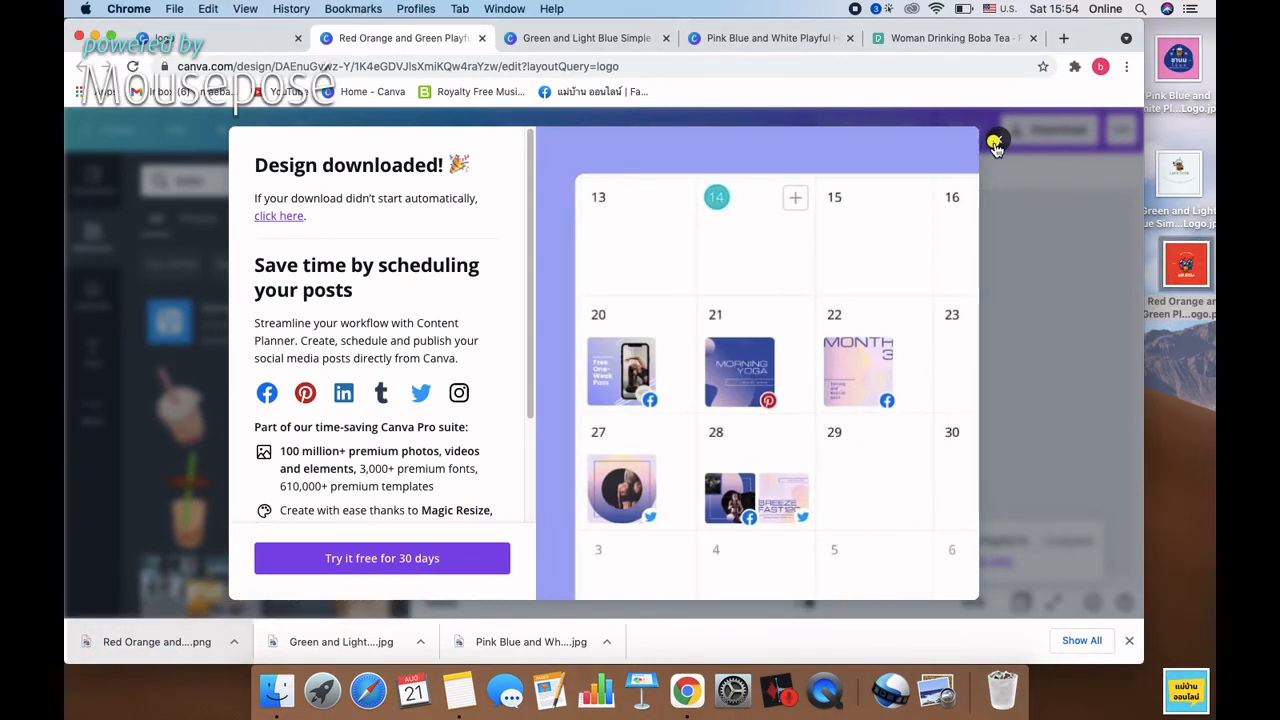
{"action": "left_click", "coordinate": [997, 139]}
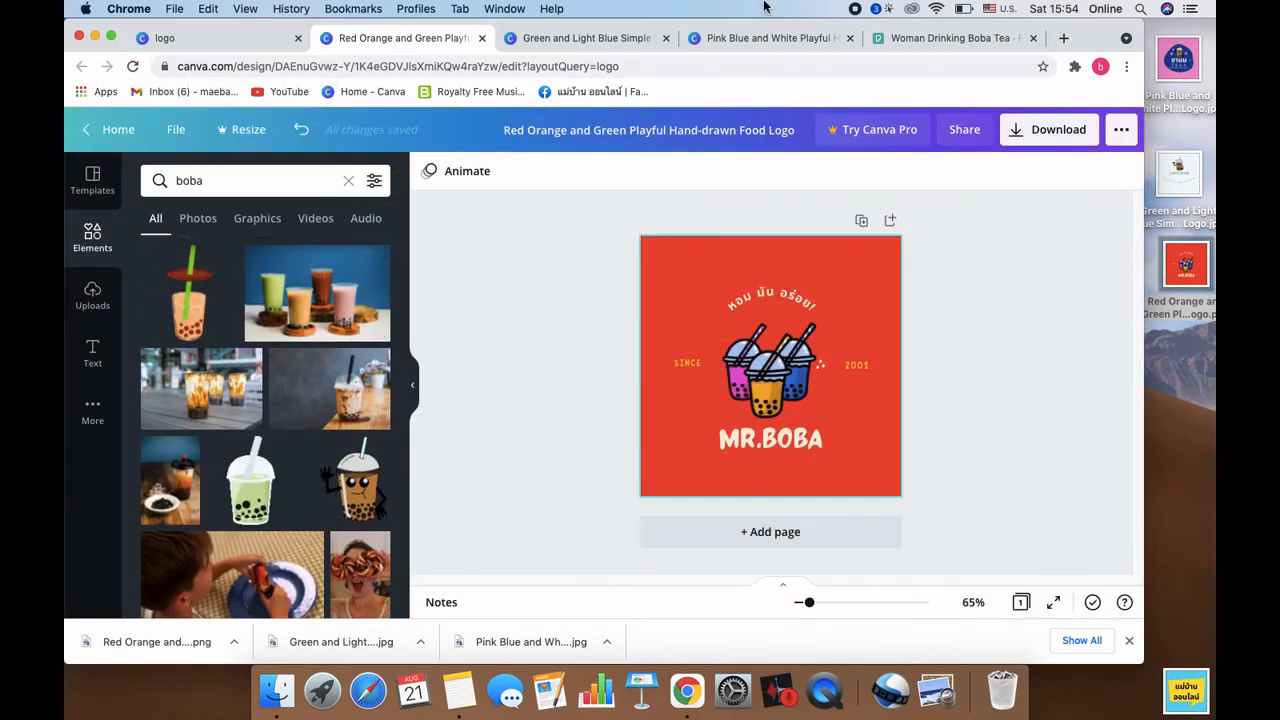
Step: Return to the "logo" template search results, look further down for a free design and open the light blue "MERCY" template for editing
{"action": "left_click", "coordinate": [224, 40]}
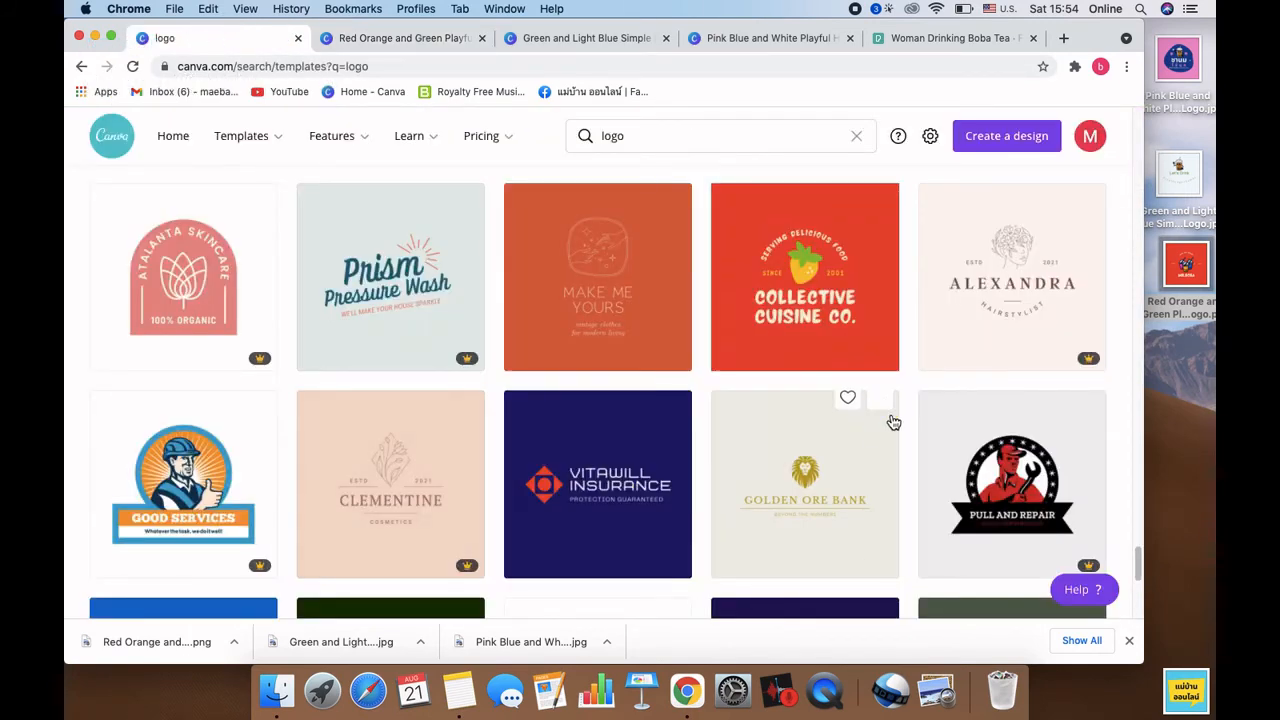
{"action": "scroll", "coordinate": [889, 420], "scroll_direction": "down", "scroll_amount": 5}
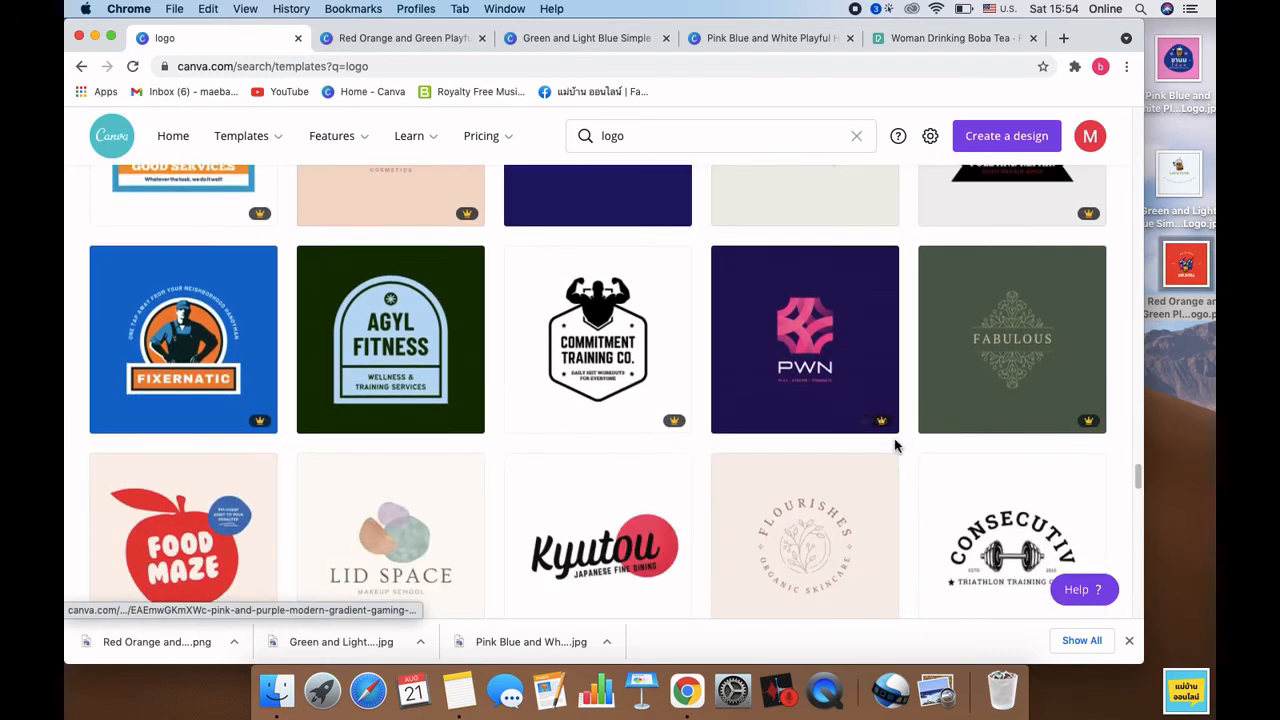
{"action": "scroll", "coordinate": [895, 443], "scroll_direction": "down", "scroll_amount": 3}
{"action": "scroll", "coordinate": [895, 478], "scroll_direction": "down", "scroll_amount": 4}
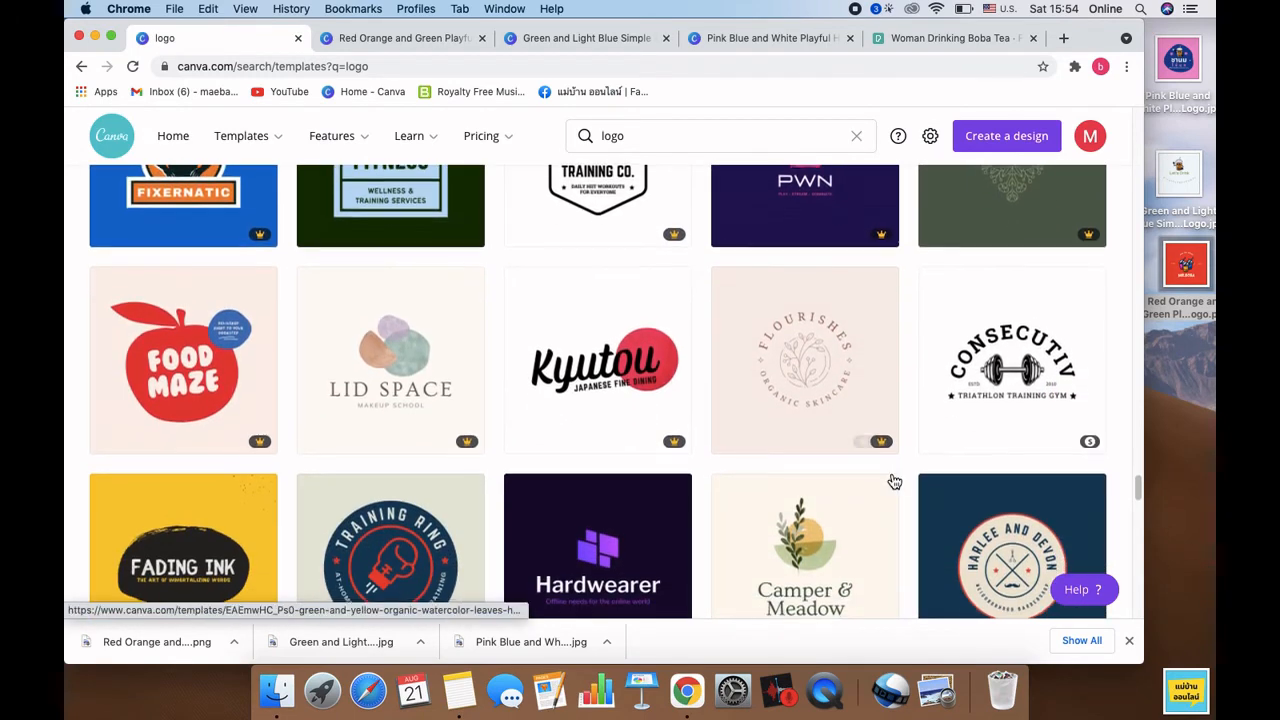
{"action": "scroll", "coordinate": [887, 478], "scroll_direction": "down", "scroll_amount": 8}
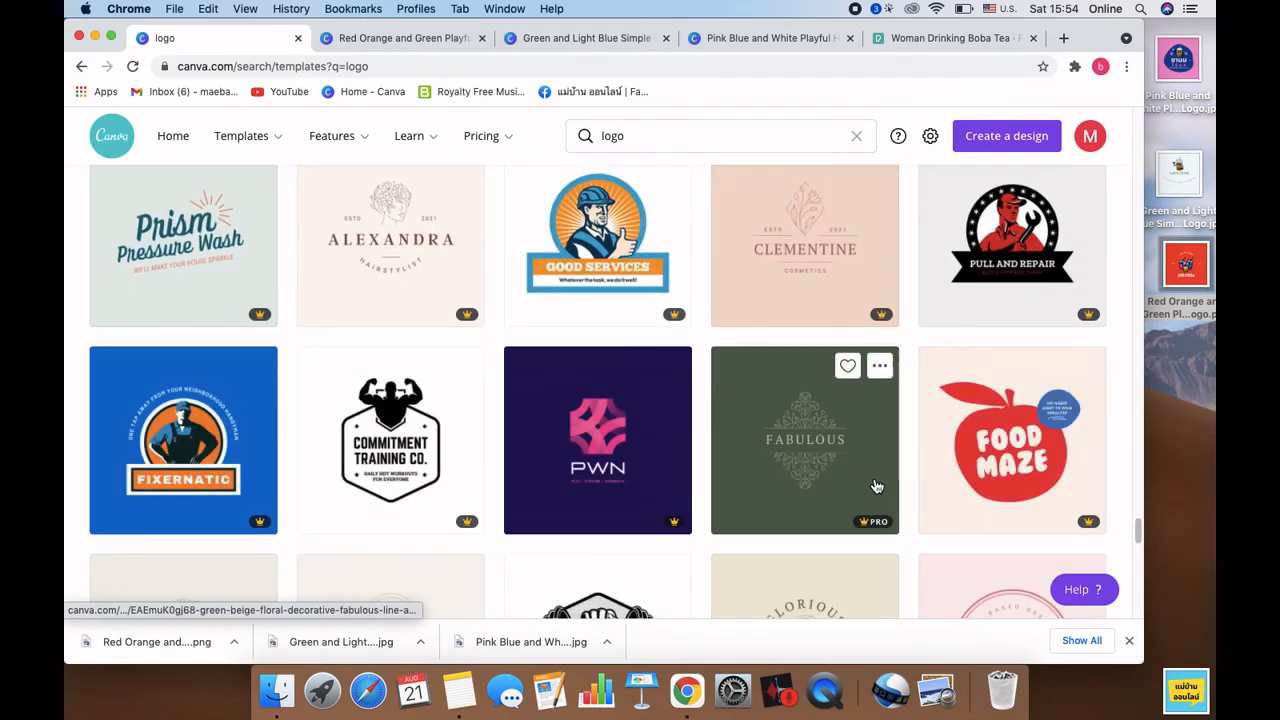
{"action": "scroll", "coordinate": [940, 480], "scroll_direction": "down", "scroll_amount": 5}
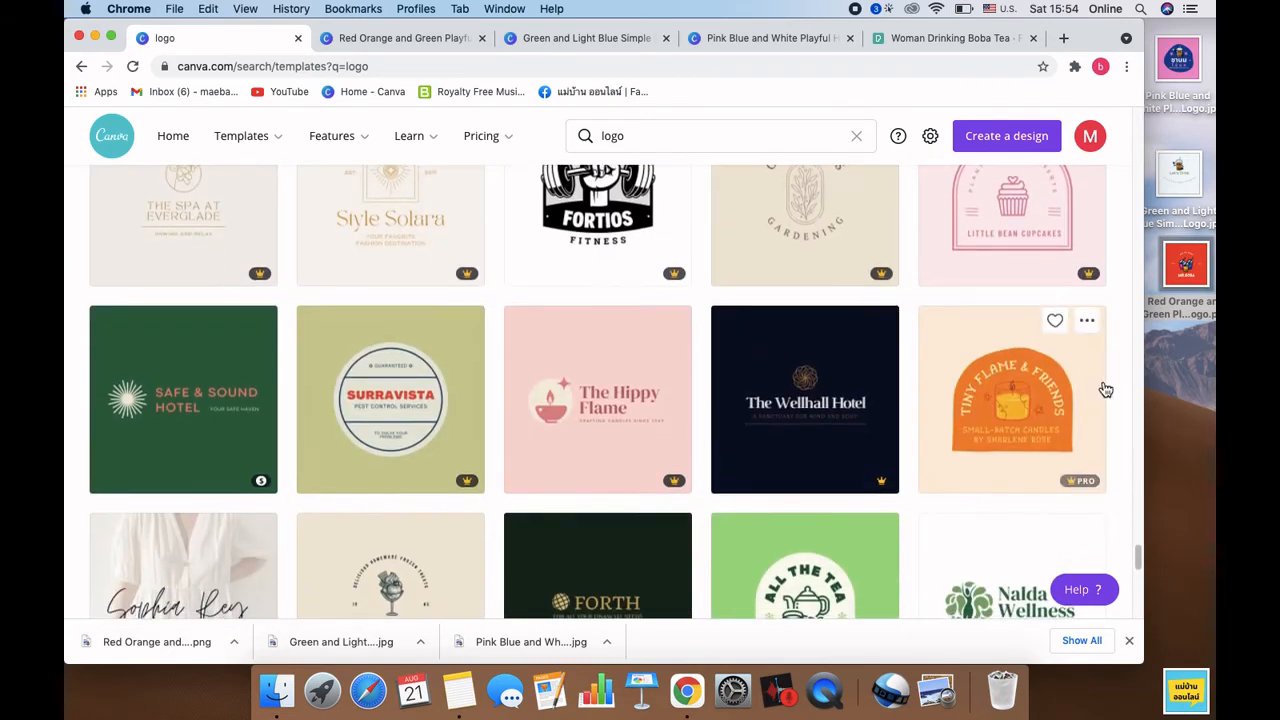
{"action": "scroll", "coordinate": [903, 457], "scroll_direction": "down", "scroll_amount": 4}
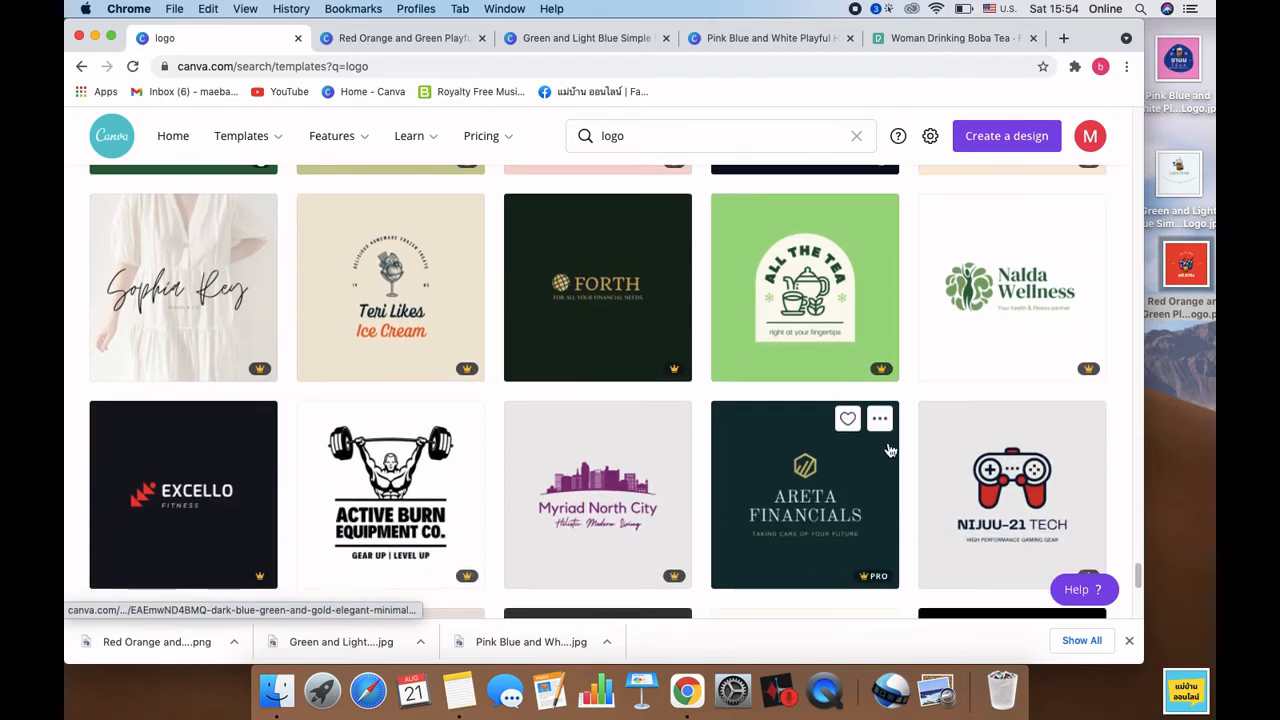
{"action": "scroll", "coordinate": [1000, 520], "scroll_direction": "down", "scroll_amount": 4}
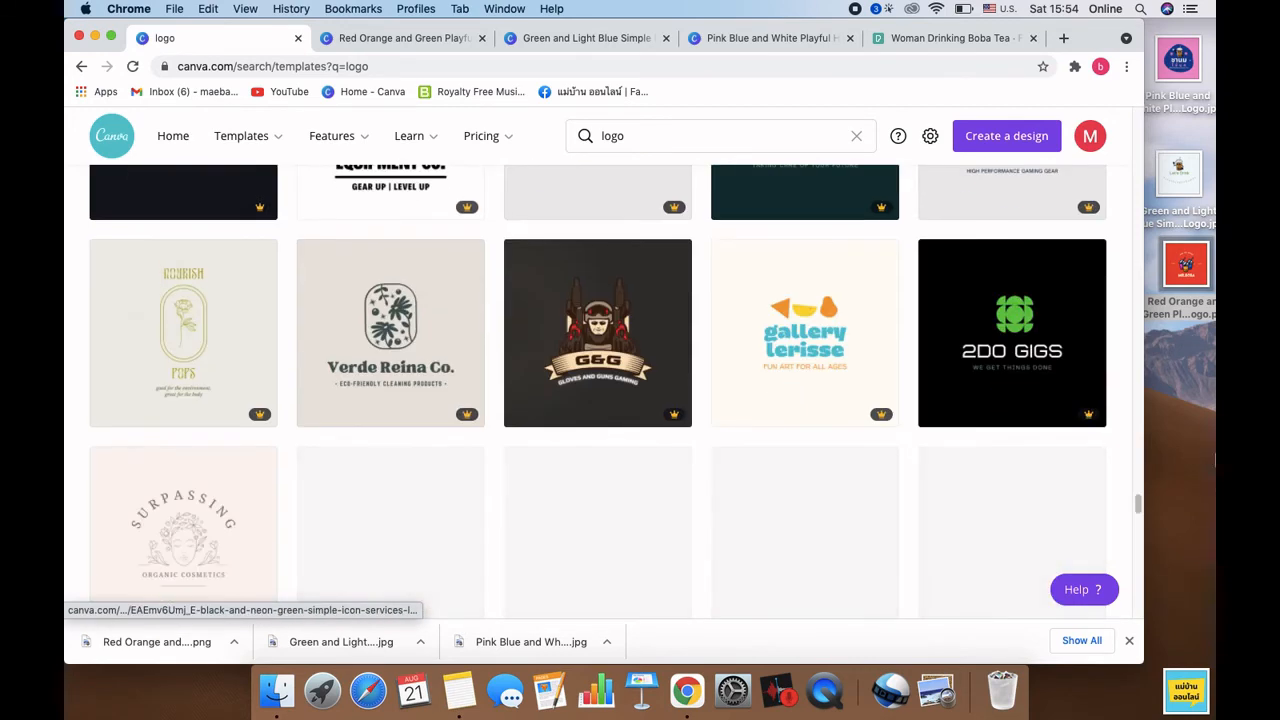
{"action": "scroll", "coordinate": [661, 349], "scroll_direction": "down", "scroll_amount": 2}
{"action": "scroll", "coordinate": [690, 563], "scroll_direction": "down", "scroll_amount": 3}
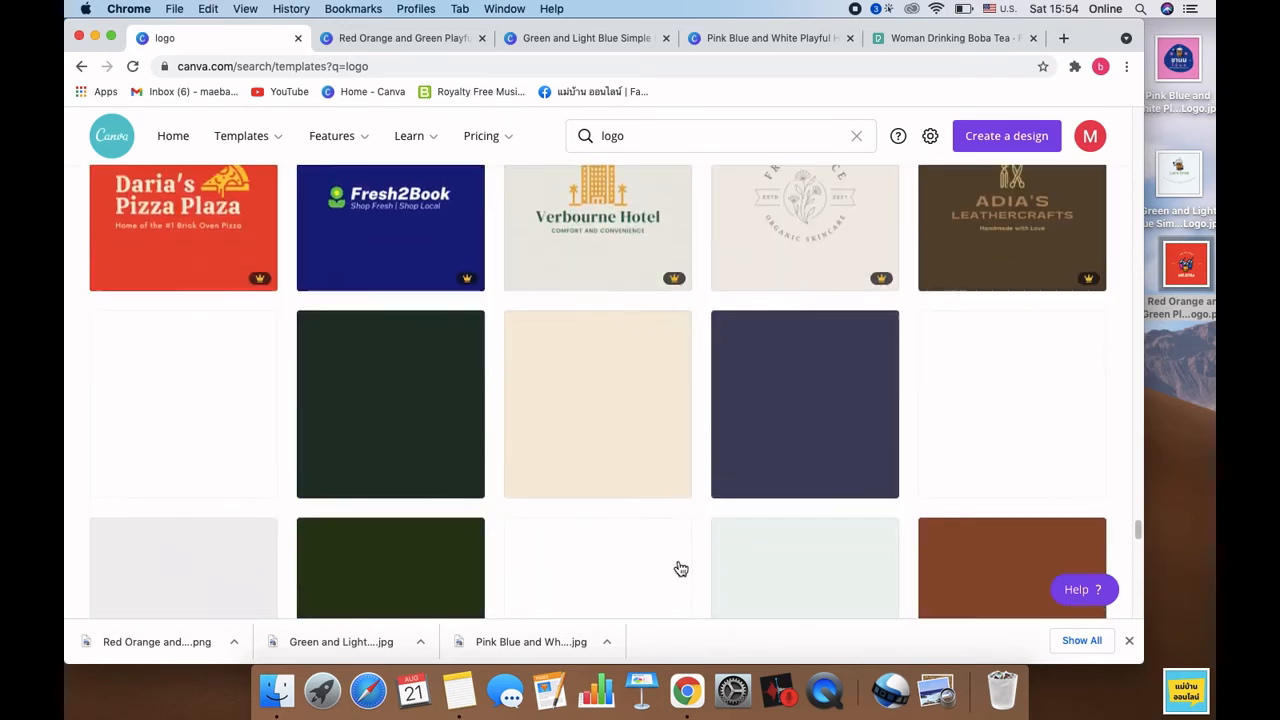
{"action": "scroll", "coordinate": [668, 558], "scroll_direction": "down", "scroll_amount": 1}
{"action": "scroll", "coordinate": [665, 550], "scroll_direction": "down", "scroll_amount": 5}
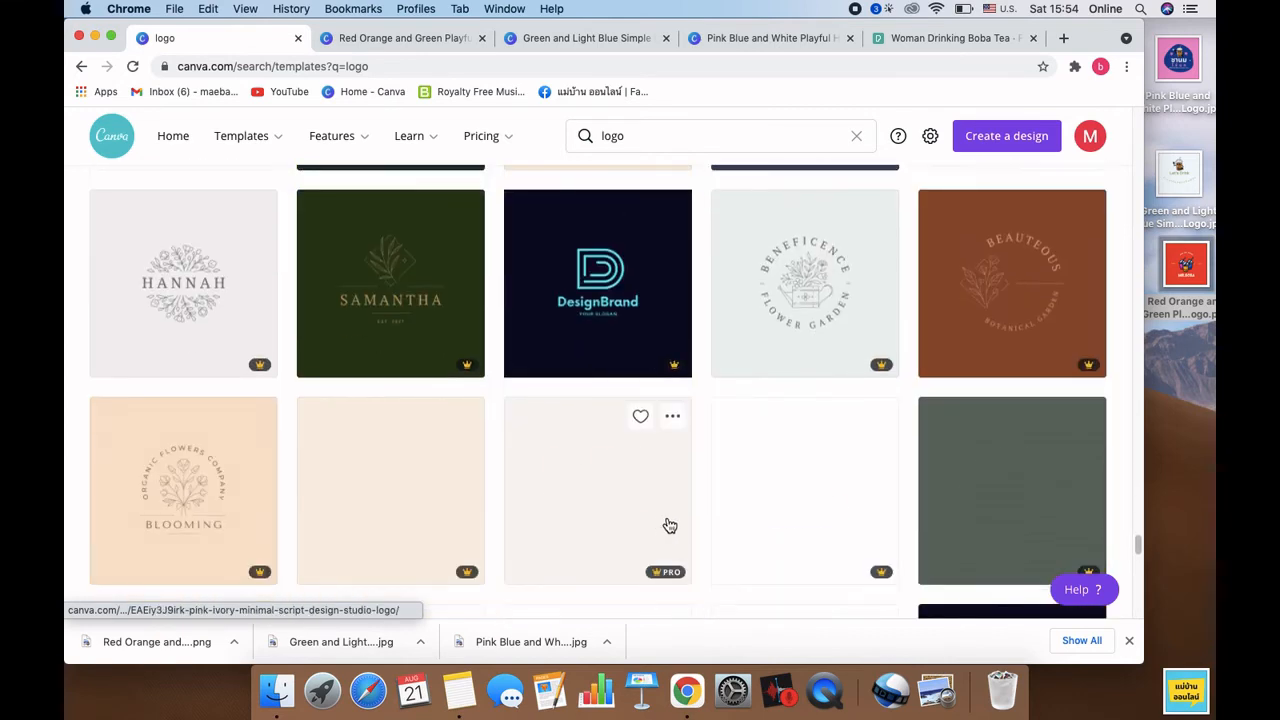
{"action": "scroll", "coordinate": [661, 530], "scroll_direction": "down", "scroll_amount": 10}
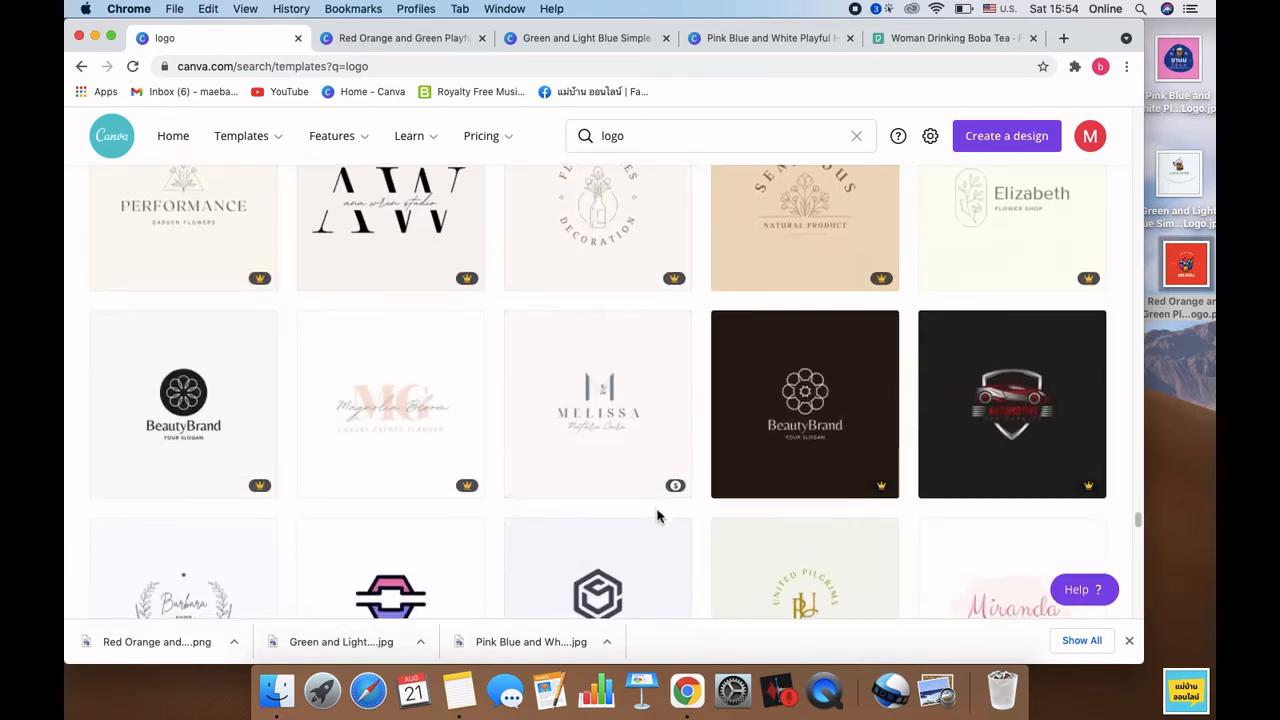
{"action": "scroll", "coordinate": [657, 522], "scroll_direction": "down", "scroll_amount": 2}
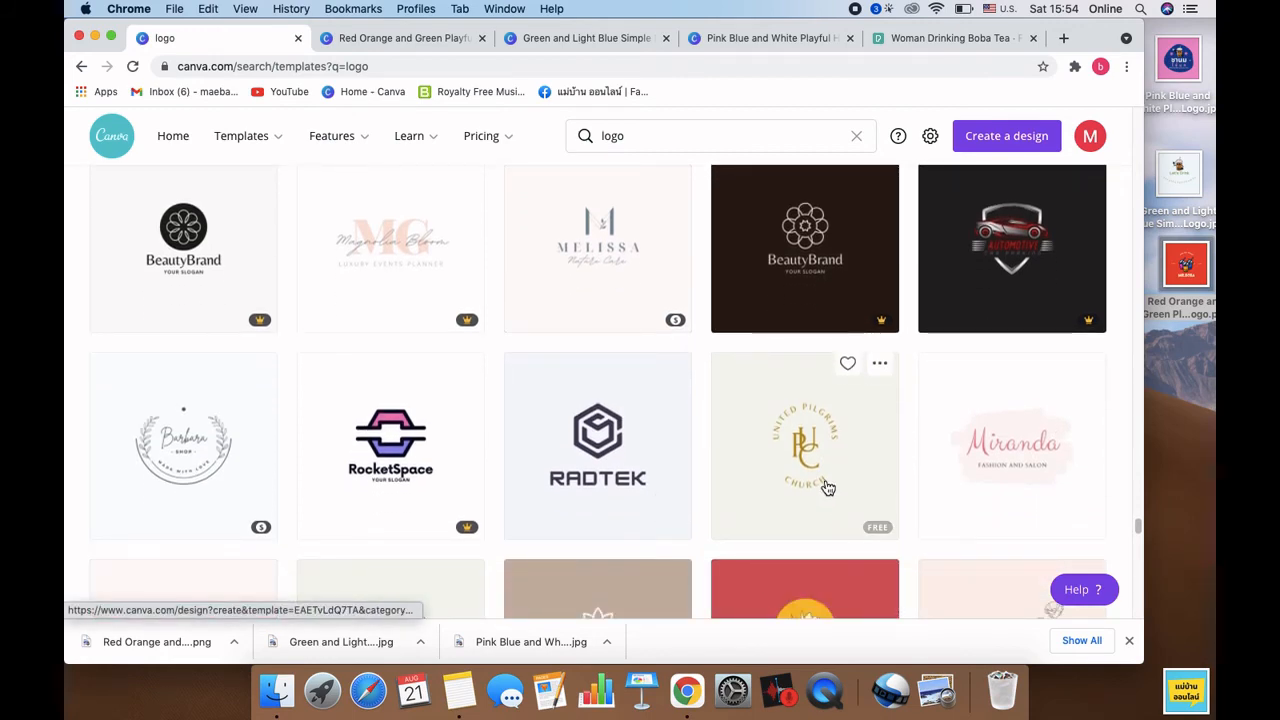
{"action": "scroll", "coordinate": [1000, 510], "scroll_direction": "down", "scroll_amount": 2}
{"action": "scroll", "coordinate": [940, 505], "scroll_direction": "down", "scroll_amount": 2}
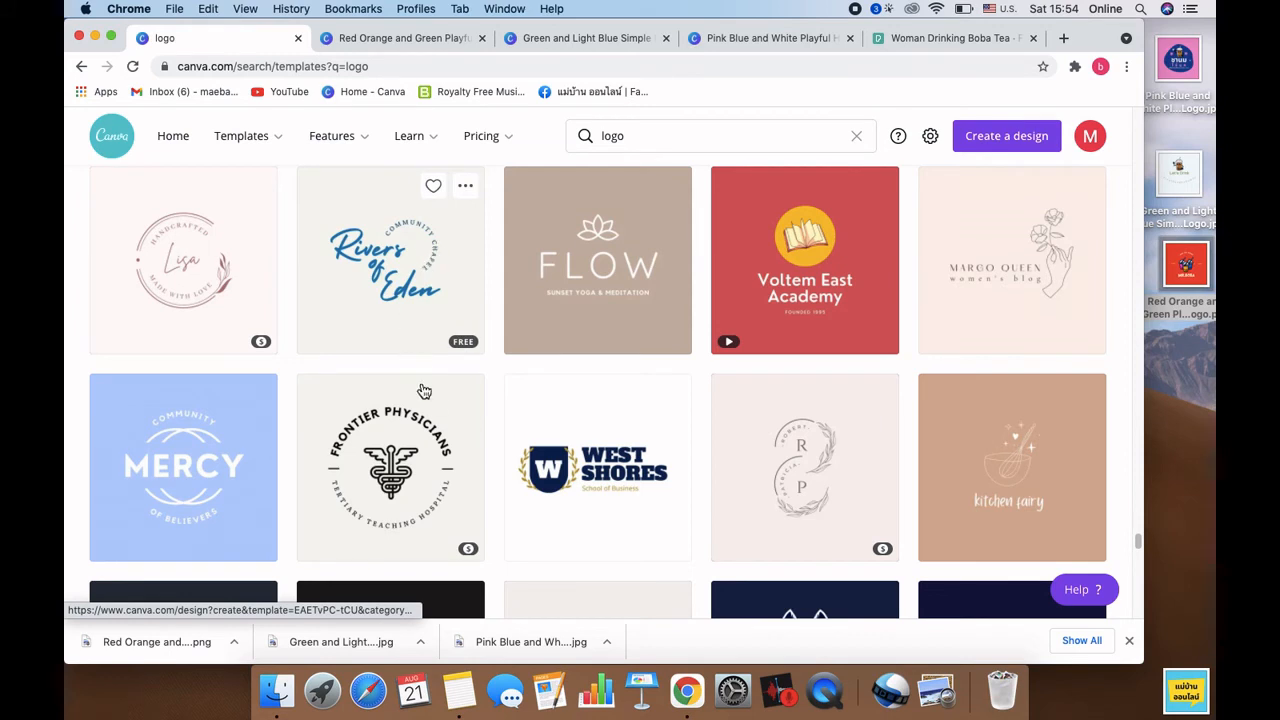
{"action": "scroll", "coordinate": [380, 400], "scroll_direction": "down", "scroll_amount": 1}
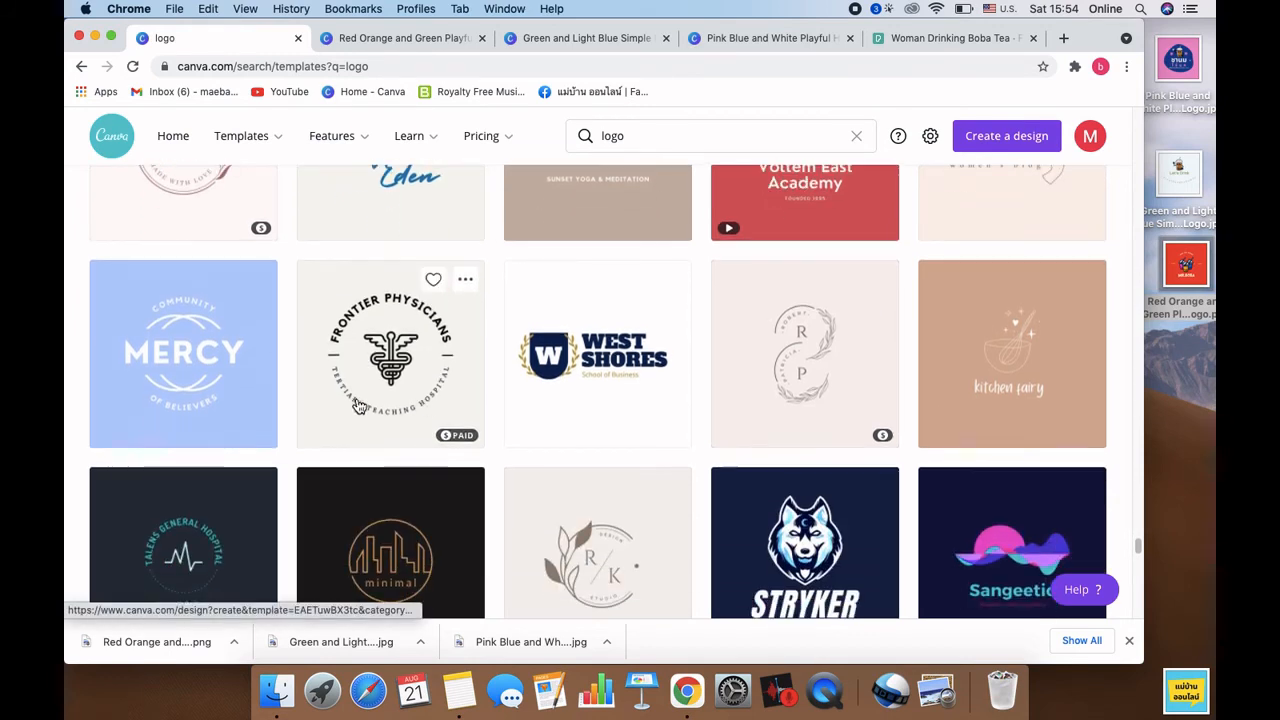
{"action": "scroll", "coordinate": [270, 340], "scroll_direction": "down", "scroll_amount": 1}
{"action": "left_click", "coordinate": [185, 250]}
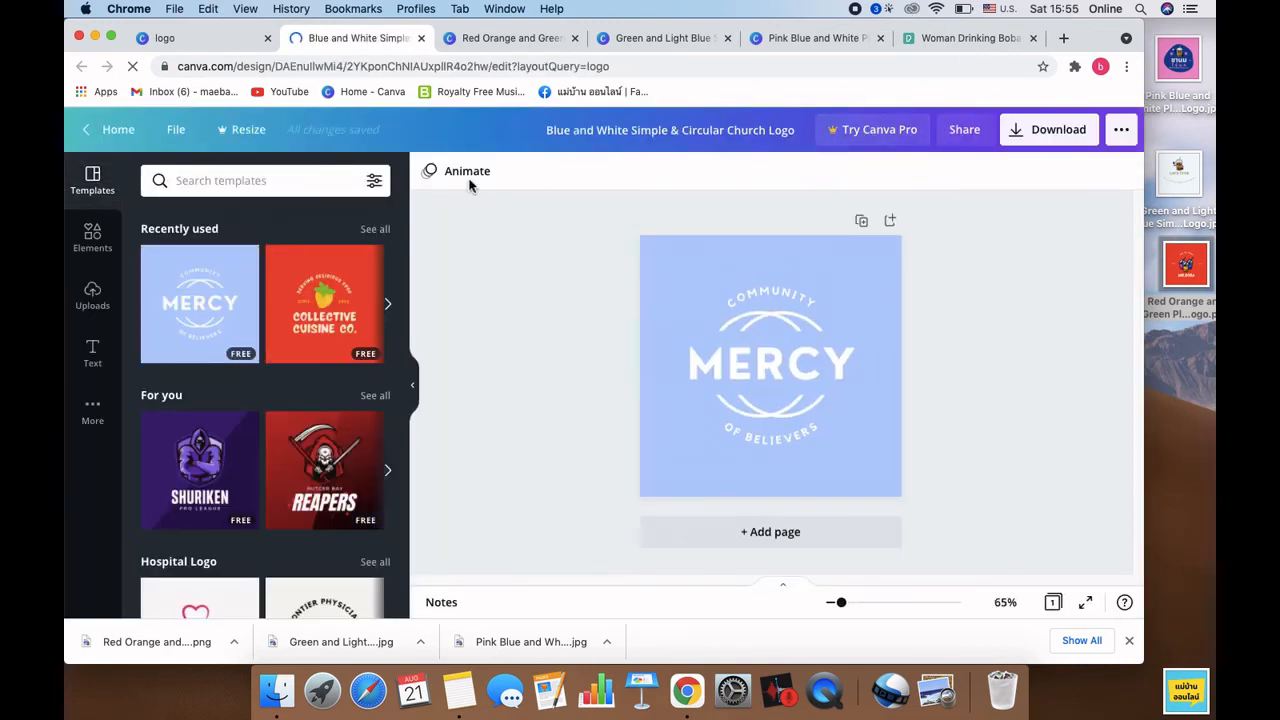
Step: Search the design elements for "boba" and look through the first results
{"action": "left_click", "coordinate": [92, 235]}
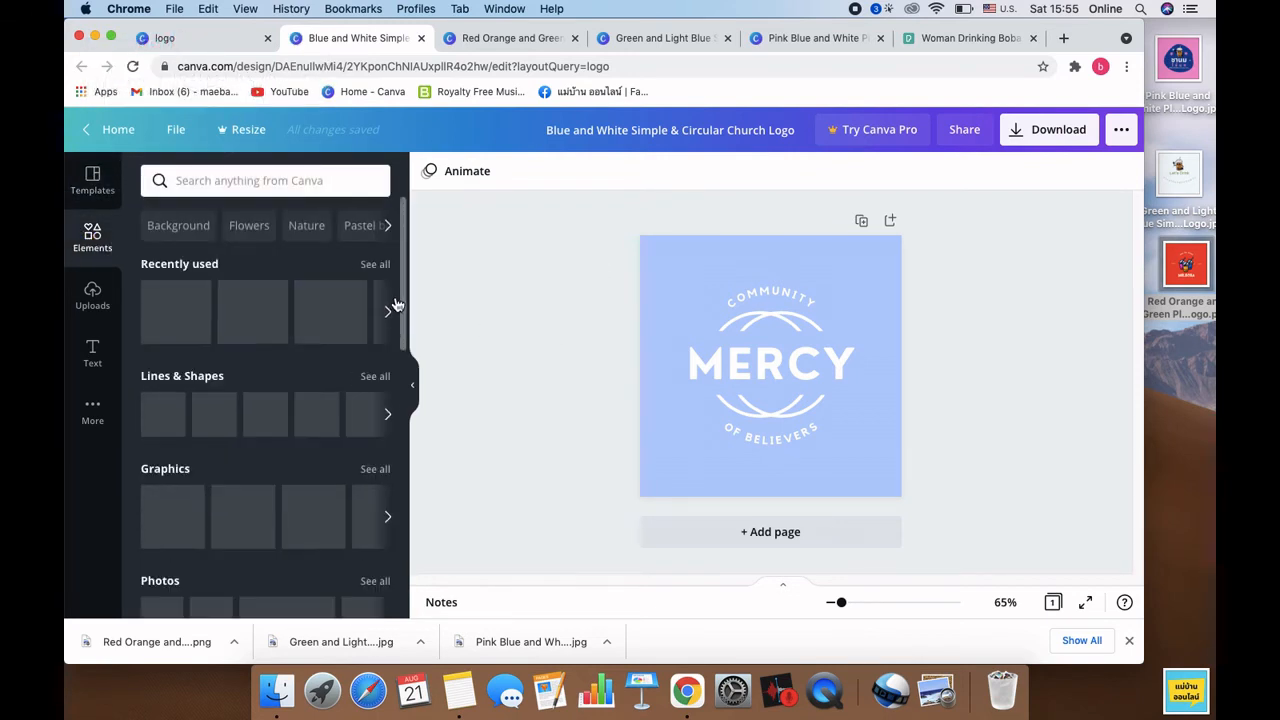
{"action": "left_click", "coordinate": [190, 180]}
{"action": "type", "text": "boba"}
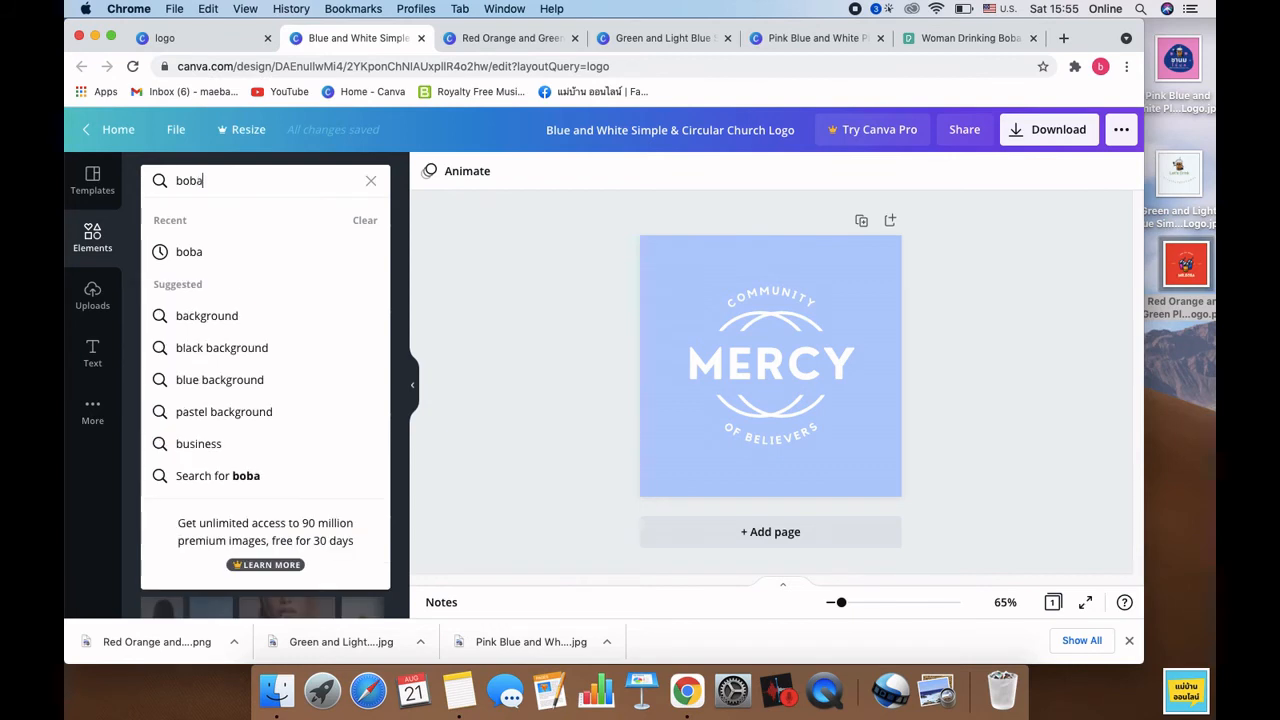
{"action": "key", "text": "Return"}
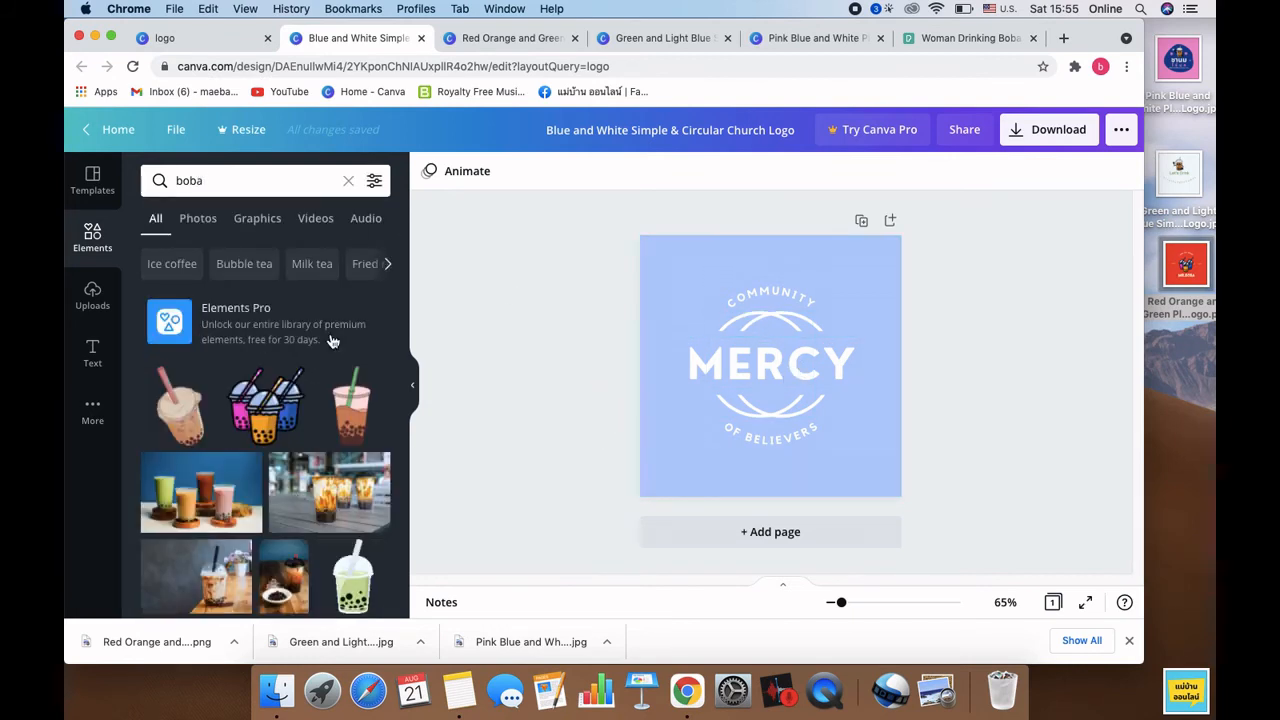
{"action": "scroll", "coordinate": [332, 341], "scroll_direction": "down", "scroll_amount": 3}
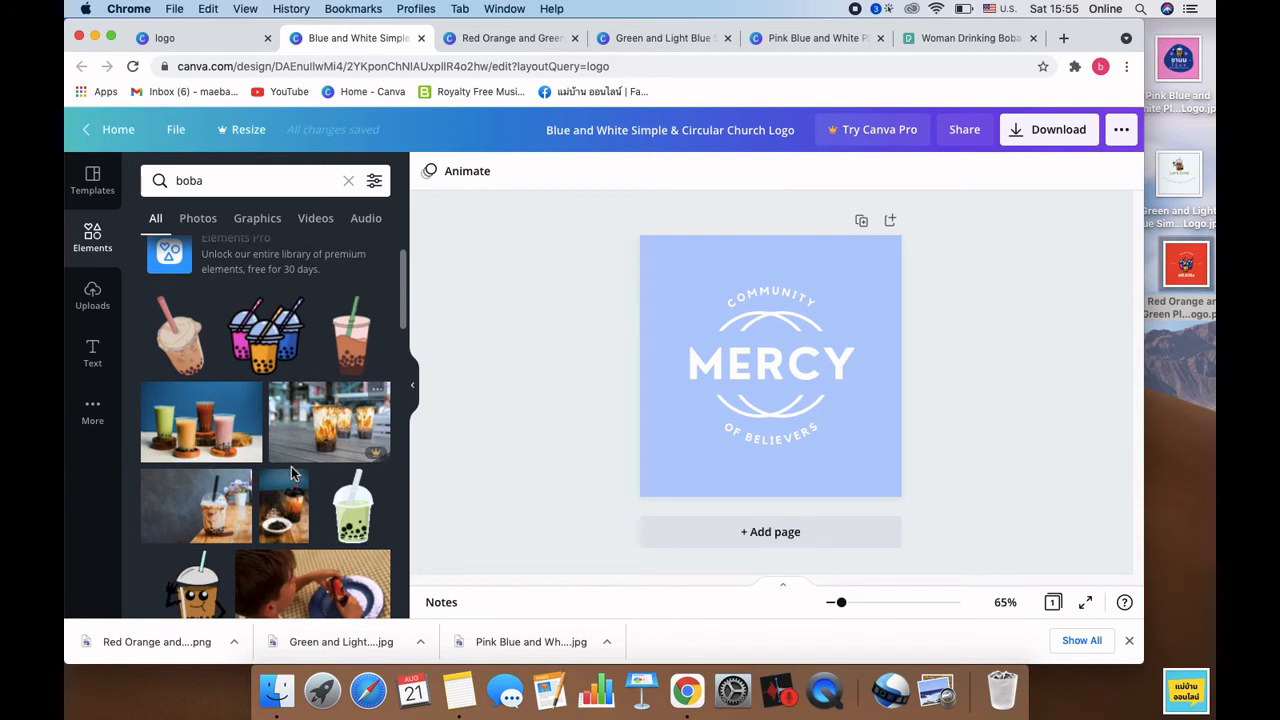
Step: Delete the "MERCY" text from the middle of the logo
{"action": "left_click", "coordinate": [772, 373]}
{"action": "scroll", "coordinate": [268, 432], "scroll_direction": "down", "scroll_amount": 5}
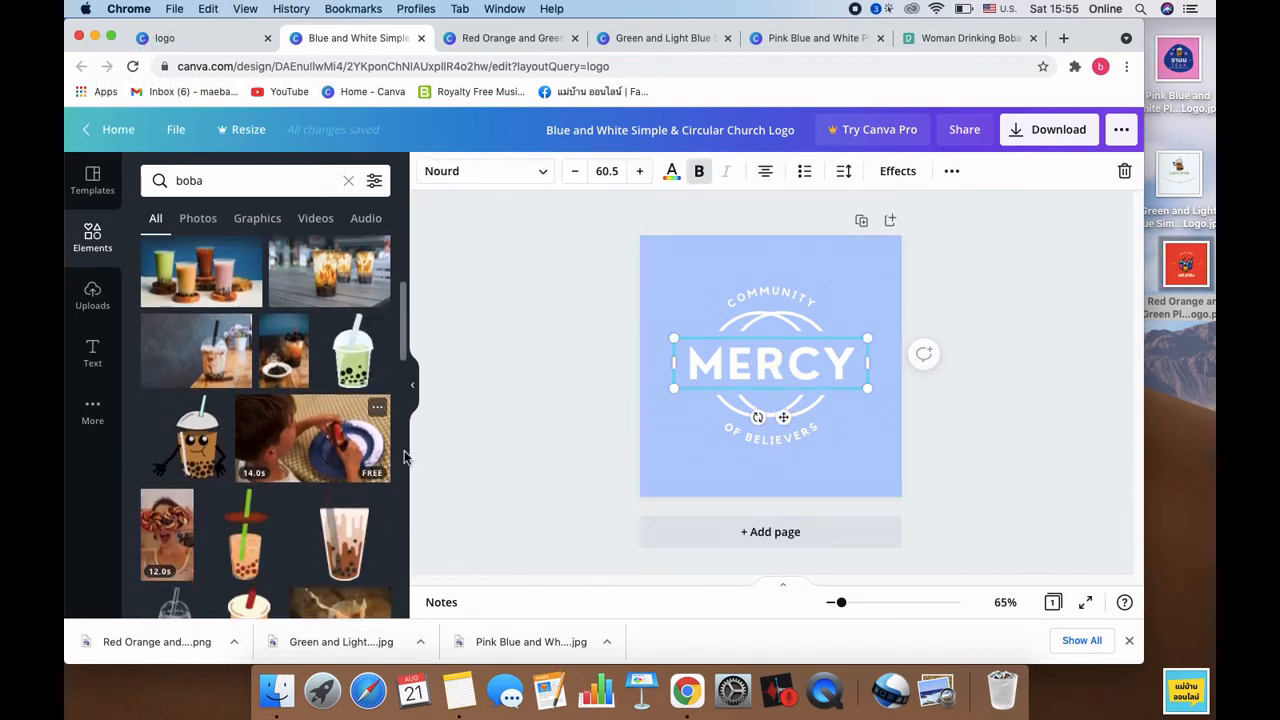
{"action": "scroll", "coordinate": [268, 432], "scroll_direction": "down", "scroll_amount": 3}
{"action": "scroll", "coordinate": [268, 432], "scroll_direction": "down", "scroll_amount": 2}
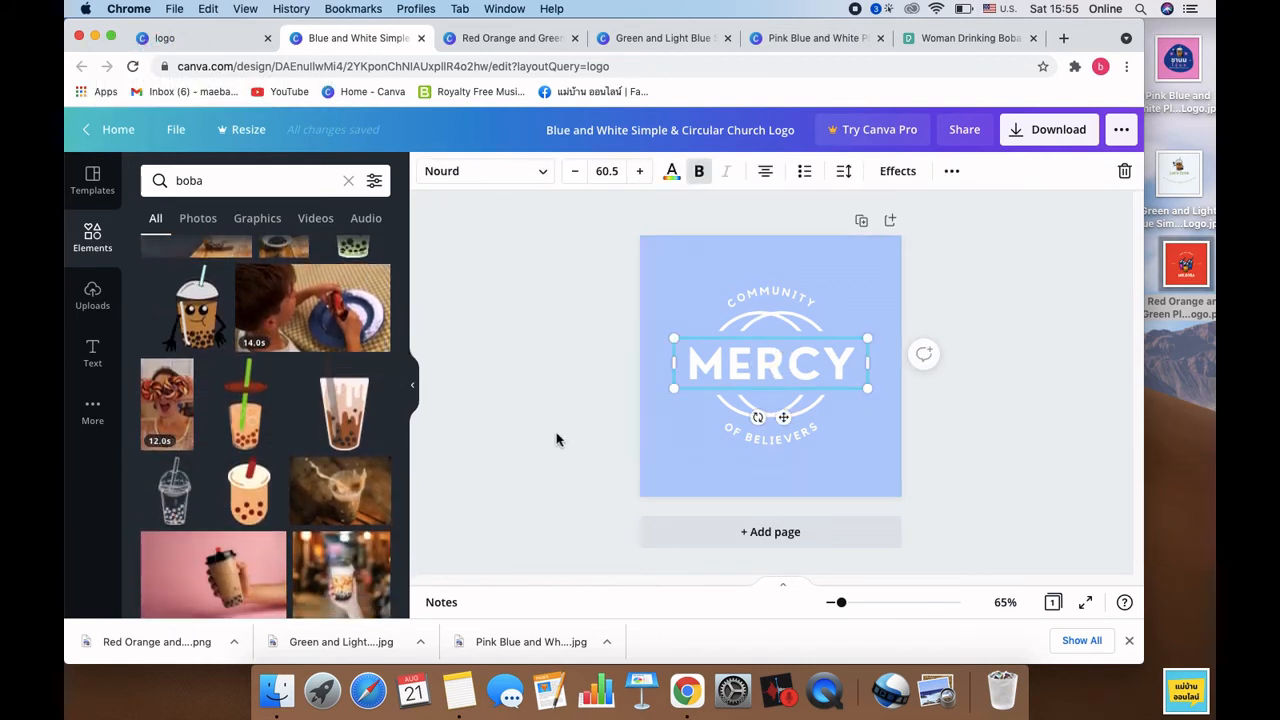
{"action": "key", "text": "BackSpace"}
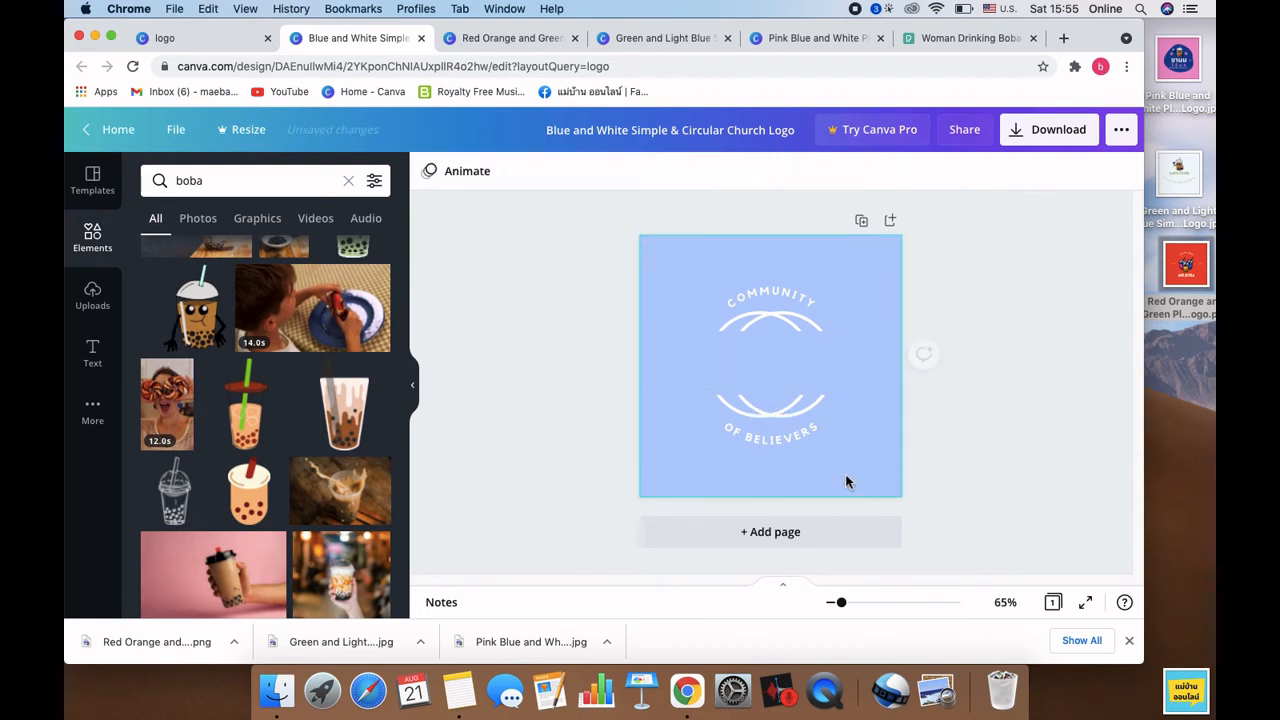
Step: Enlarge the arcs together with the "COMMUNITY" and "OF BELIEVERS" texts until they nearly fill the blue square
{"action": "left_click", "coordinate": [776, 347]}
{"action": "left_click_drag", "start_coordinate": [776, 347], "coordinate": [735, 309]}
{"action": "left_click_drag", "start_coordinate": [822, 416], "coordinate": [891, 509]}
{"action": "left_click", "coordinate": [955, 486]}
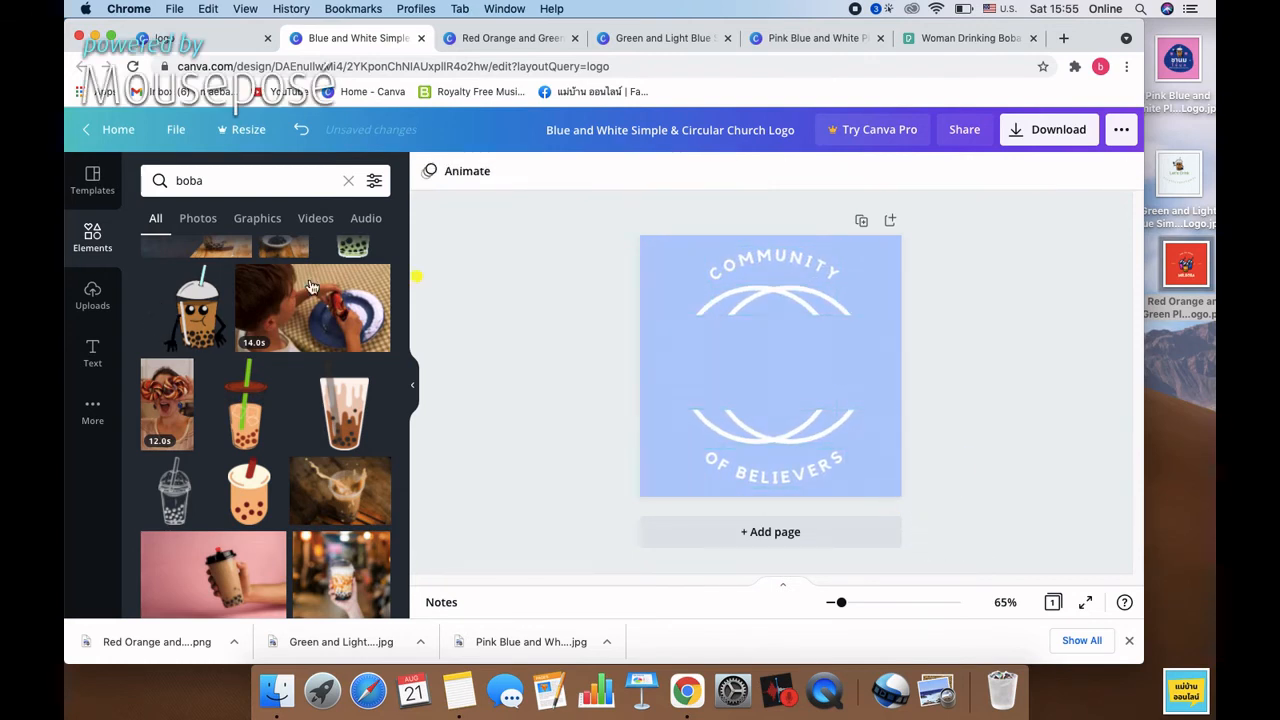
Step: Try the black line-drawn bubble tea cup between the arcs and remove it from the design
{"action": "left_click", "coordinate": [174, 490]}
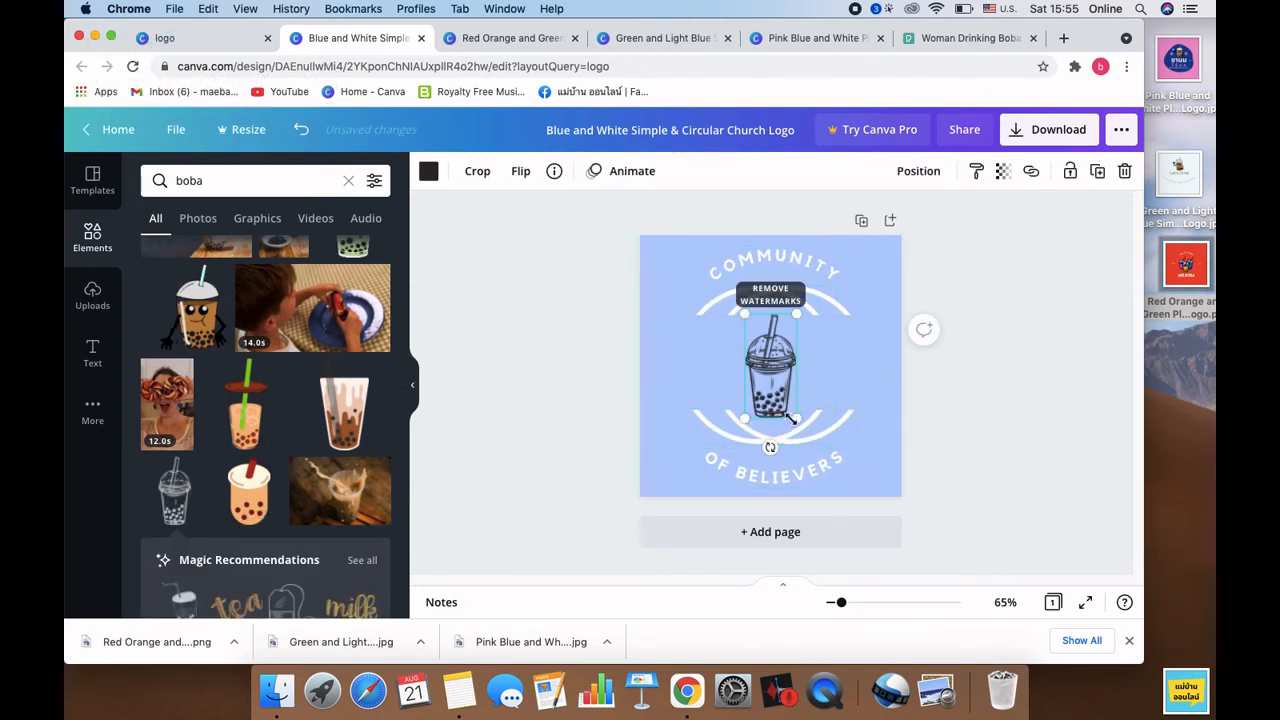
{"action": "left_click", "coordinate": [954, 380]}
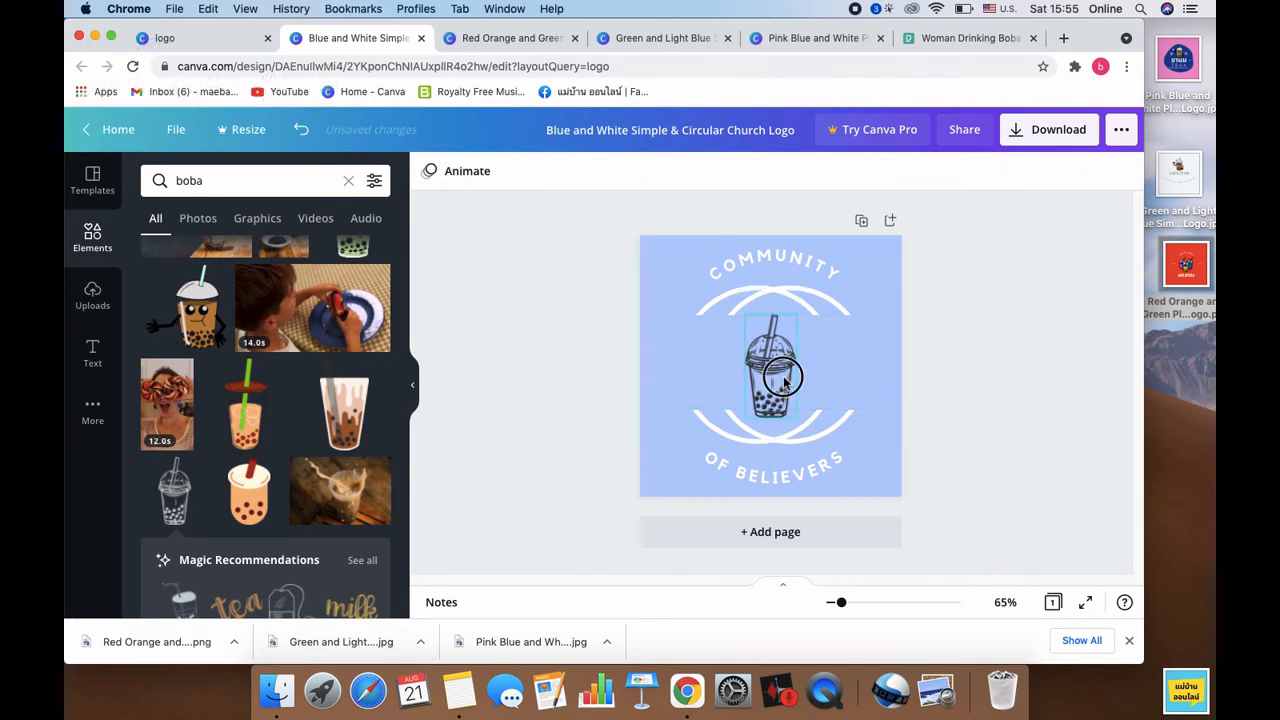
{"action": "left_click", "coordinate": [778, 376]}
{"action": "scroll", "coordinate": [275, 510], "scroll_direction": "down", "scroll_amount": 2}
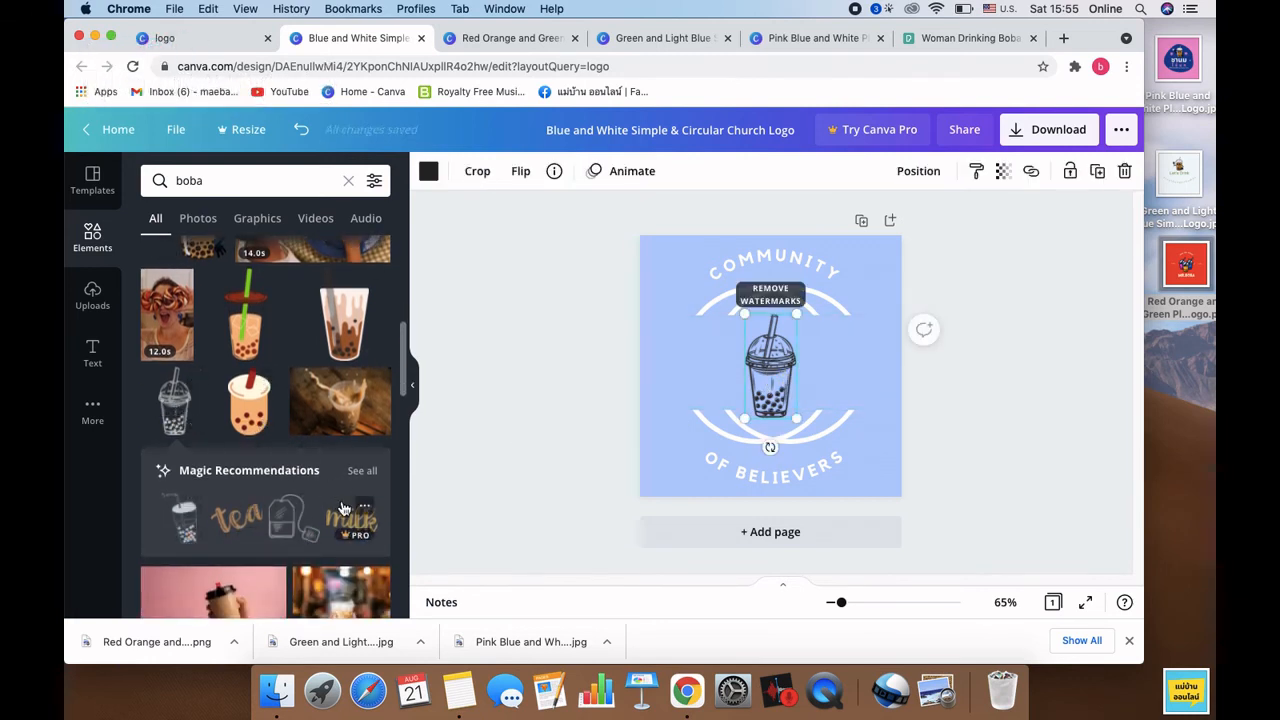
{"action": "left_click", "coordinate": [437, 389]}
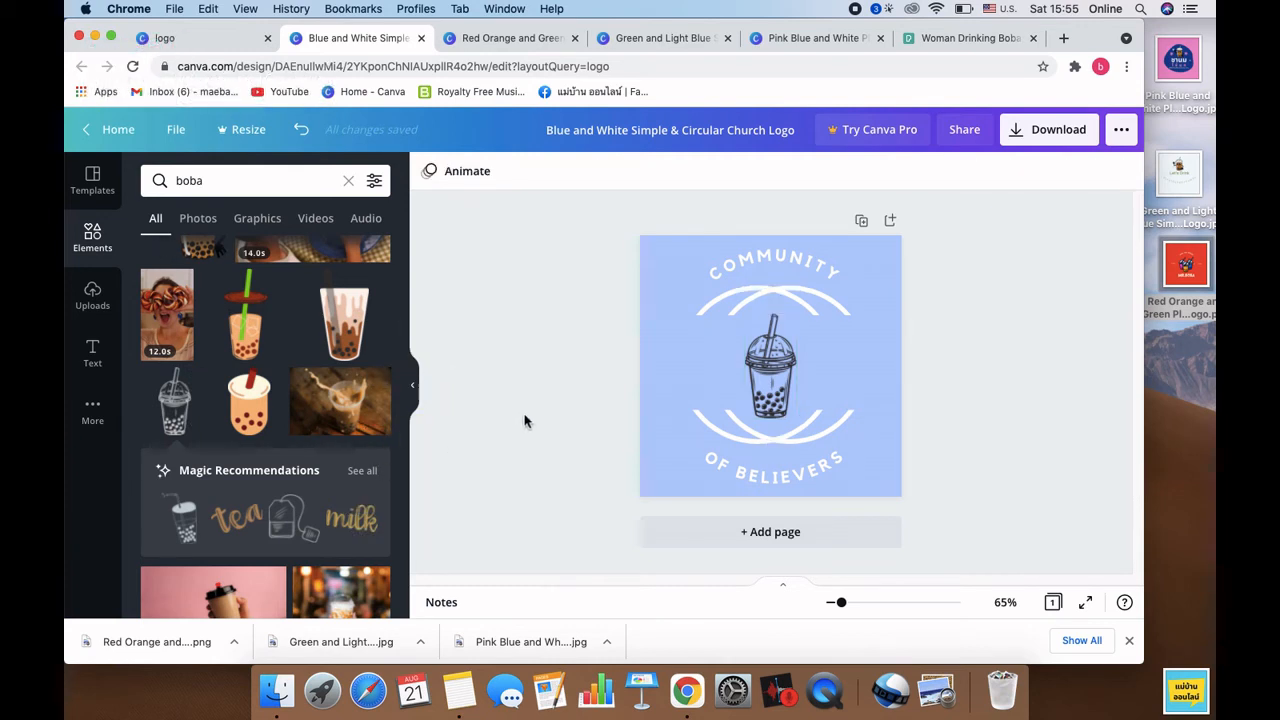
{"action": "left_click", "coordinate": [775, 362]}
{"action": "left_click", "coordinate": [923, 372]}
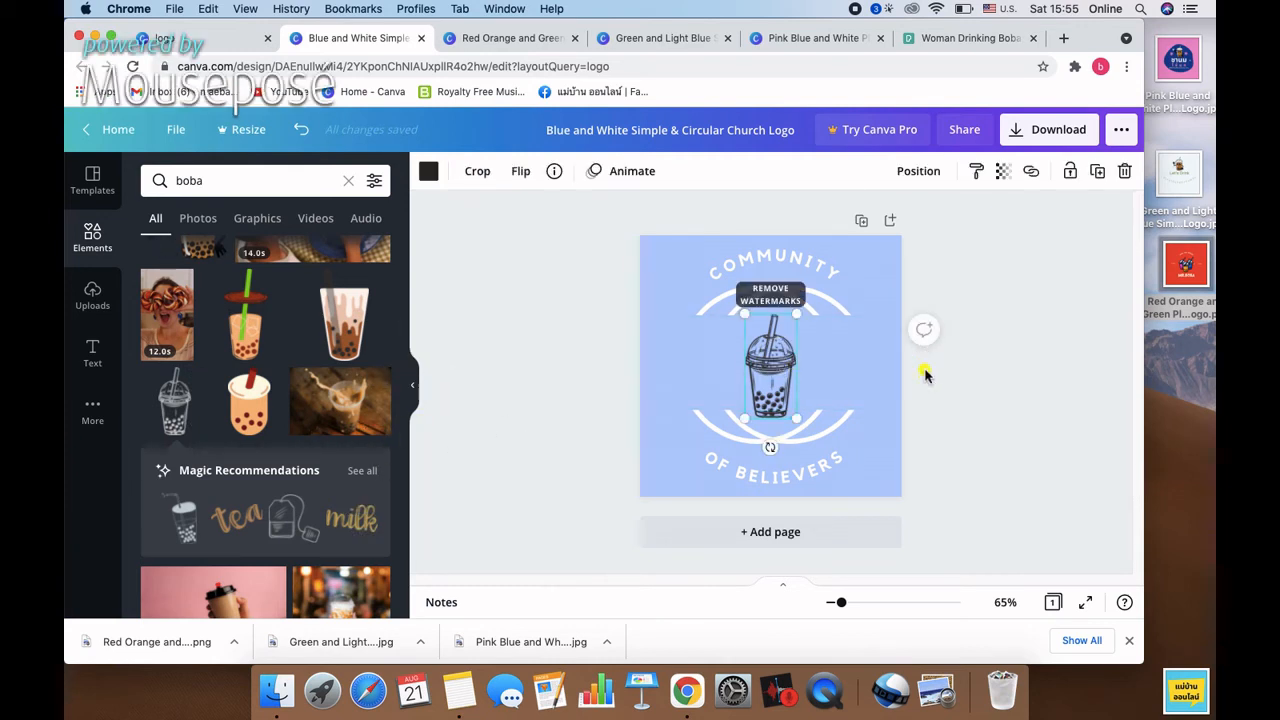
{"action": "left_click", "coordinate": [373, 470]}
{"action": "left_click", "coordinate": [770, 365]}
{"action": "key", "text": "Delete"}
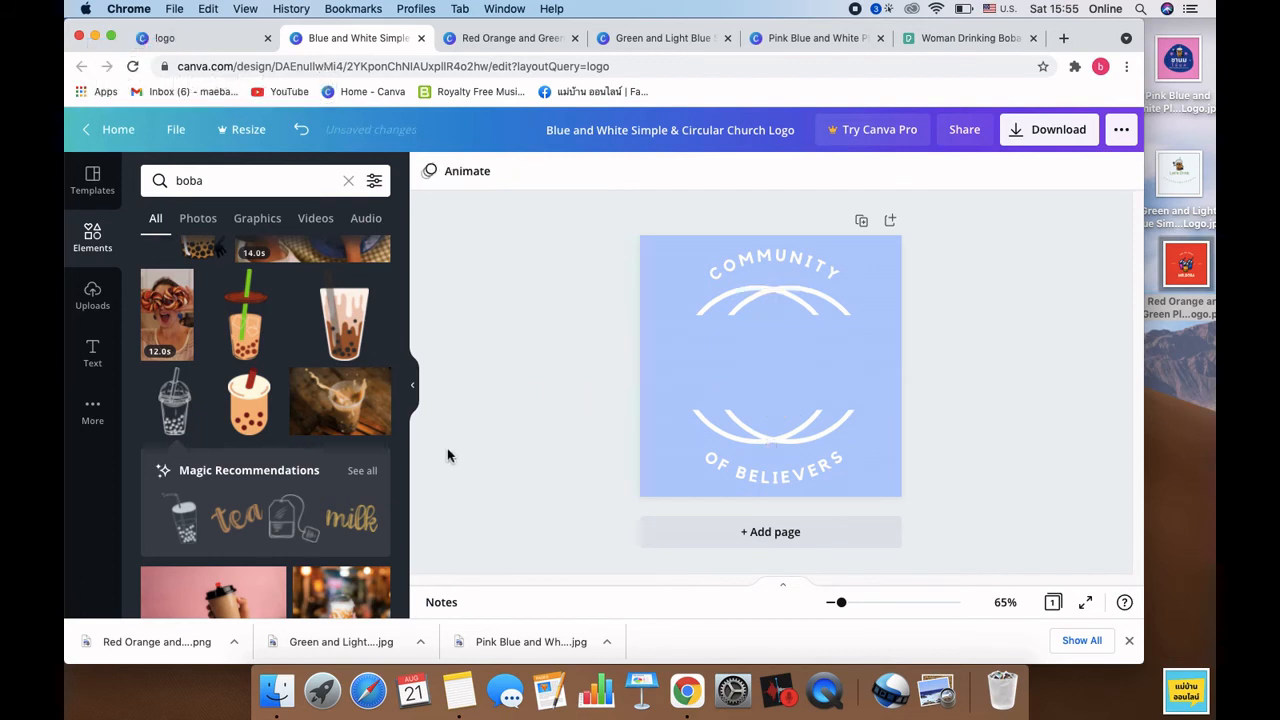
Step: Add the free brown milk tea cup with the dark straw, show all graphics recommended for it and delete the cup
{"action": "scroll", "coordinate": [266, 437], "scroll_direction": "down", "scroll_amount": 3}
{"action": "scroll", "coordinate": [266, 440], "scroll_direction": "up", "scroll_amount": 2}
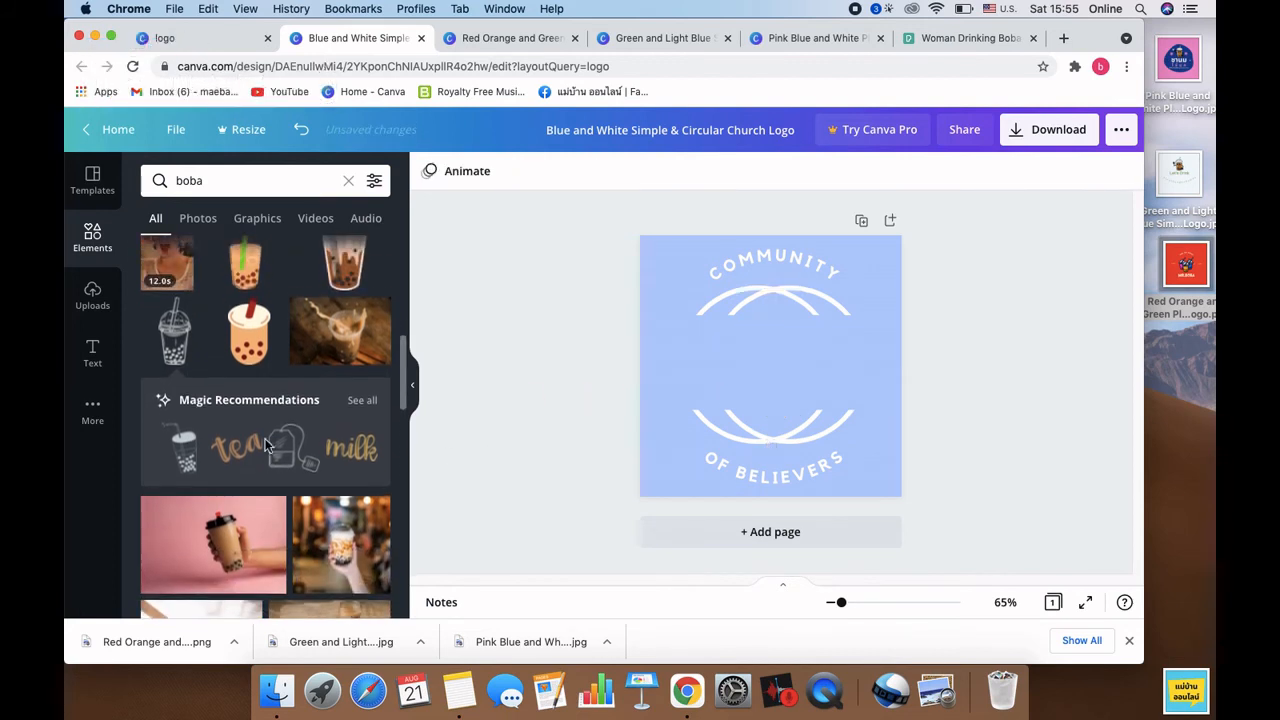
{"action": "scroll", "coordinate": [335, 403], "scroll_direction": "up", "scroll_amount": 2}
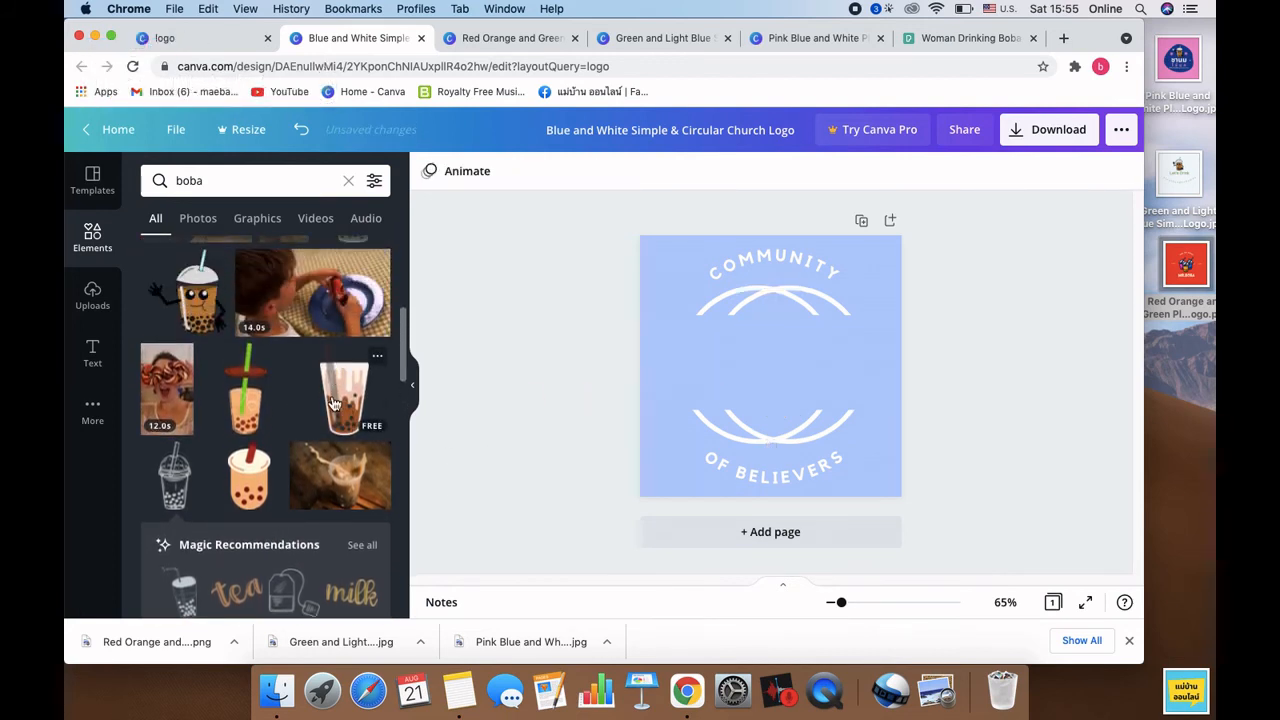
{"action": "left_click", "coordinate": [337, 404]}
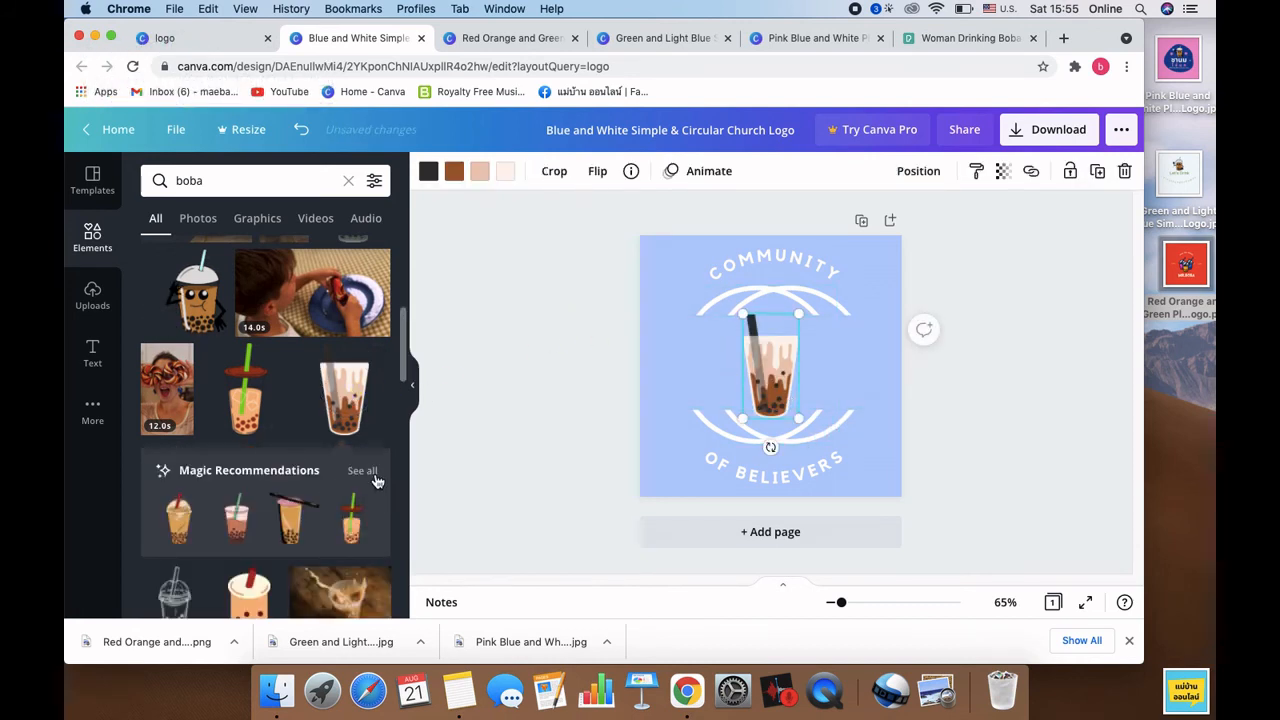
{"action": "left_click", "coordinate": [374, 478]}
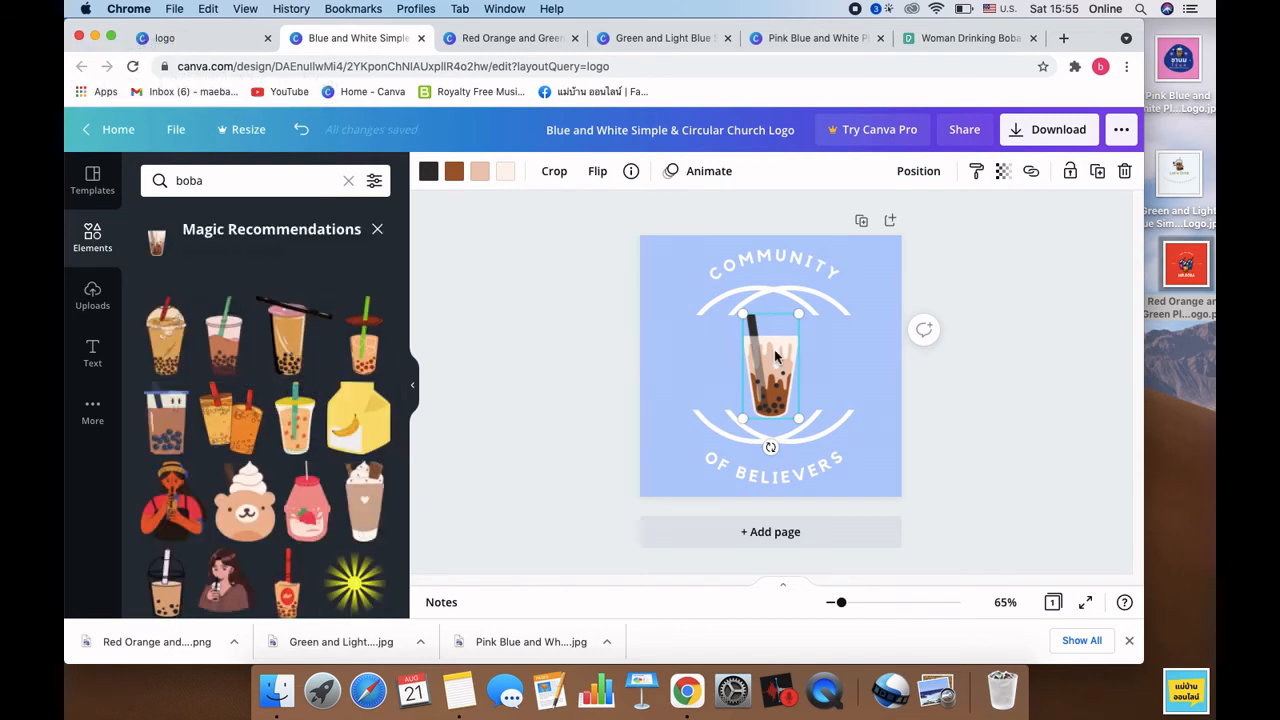
{"action": "key", "text": "Delete"}
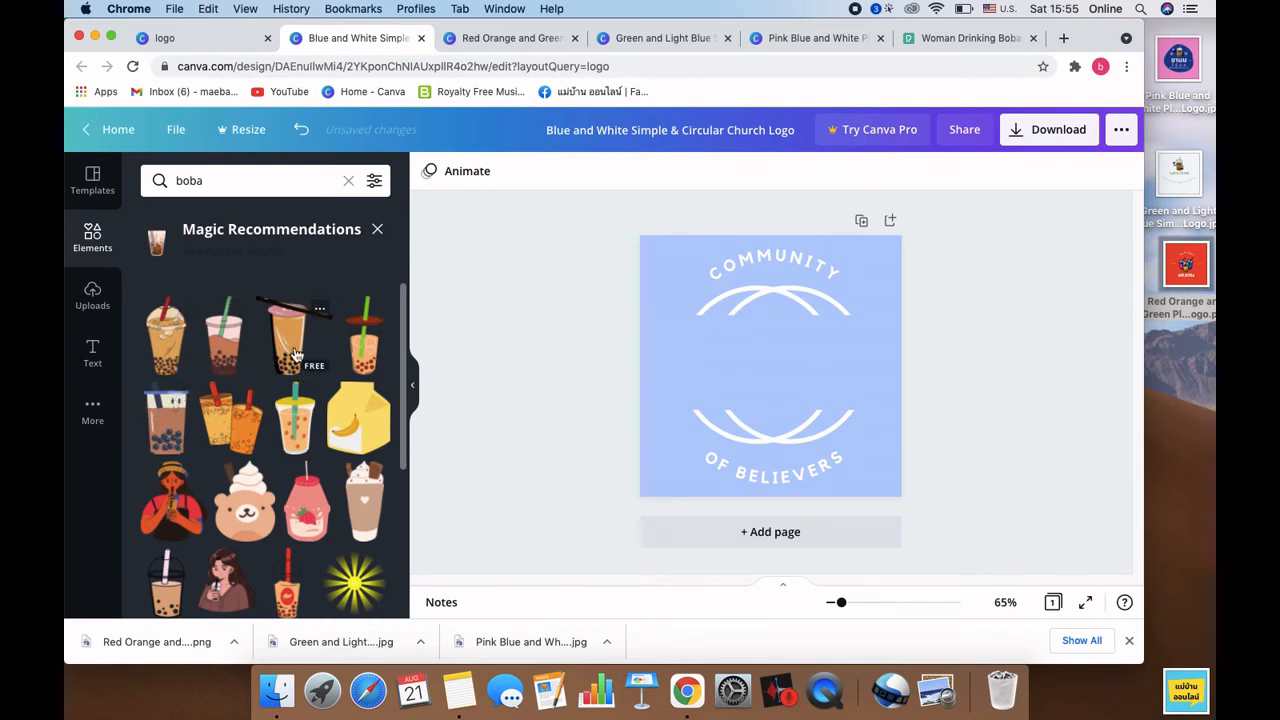
Step: Try the free orange bubble tea cup with the black straw across its lid, slightly enlarged between the arcs, and remove it
{"action": "left_click", "coordinate": [290, 340]}
{"action": "left_click", "coordinate": [767, 378]}
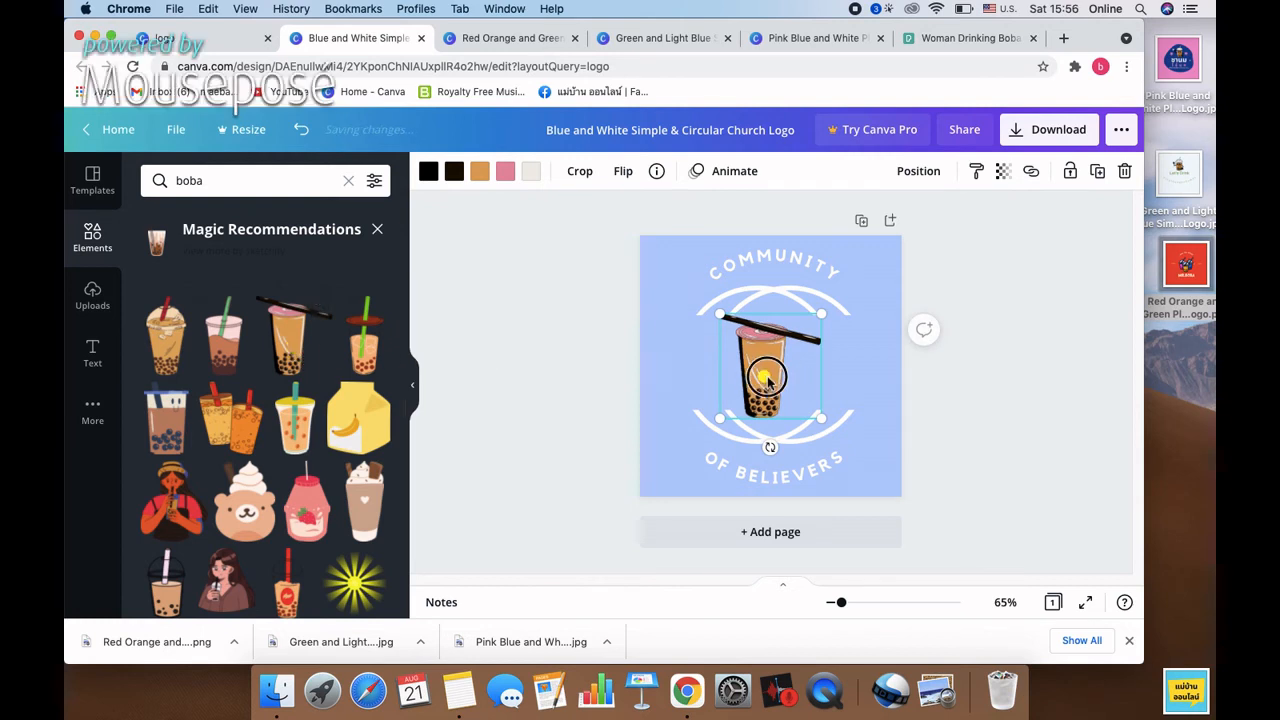
{"action": "mouse_move", "coordinate": [767, 378]}
{"action": "left_mouse_down"}
{"action": "mouse_move", "coordinate": [728, 426]}
{"action": "mouse_move", "coordinate": [776, 384]}
{"action": "left_mouse_up"}
{"action": "left_click", "coordinate": [1024, 384]}
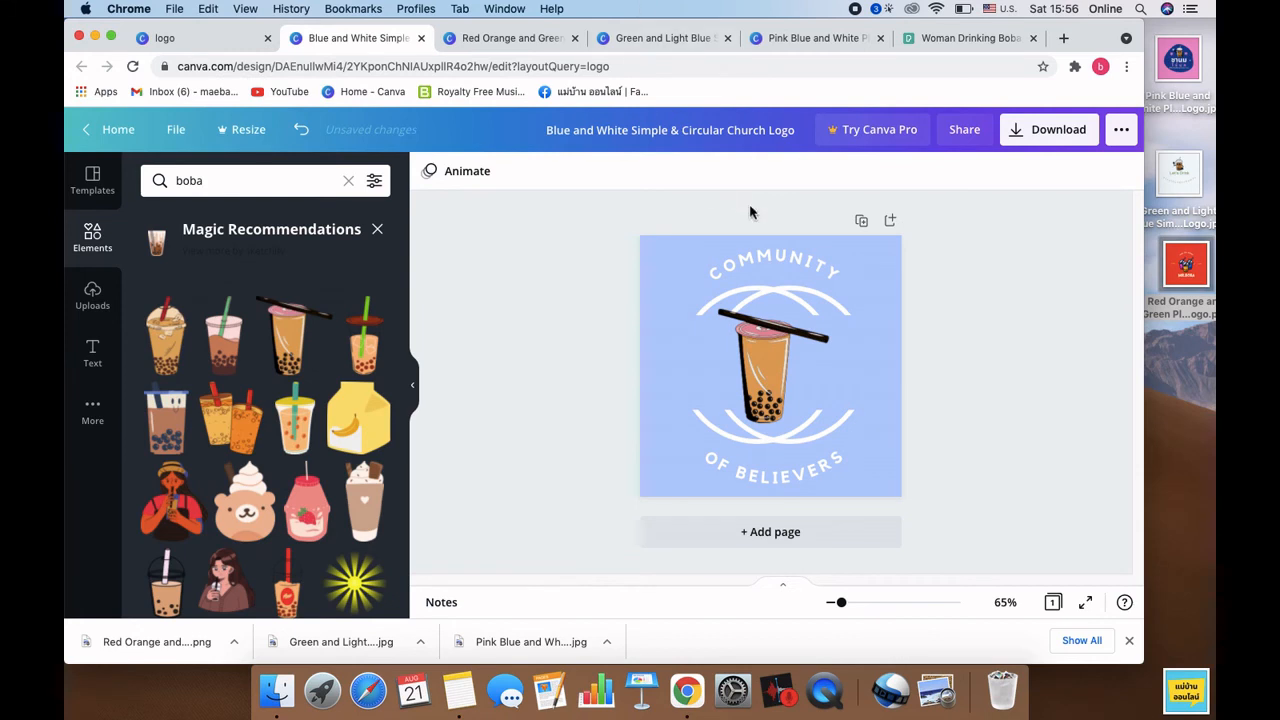
{"action": "scroll", "coordinate": [268, 487], "scroll_direction": "down", "scroll_amount": 5}
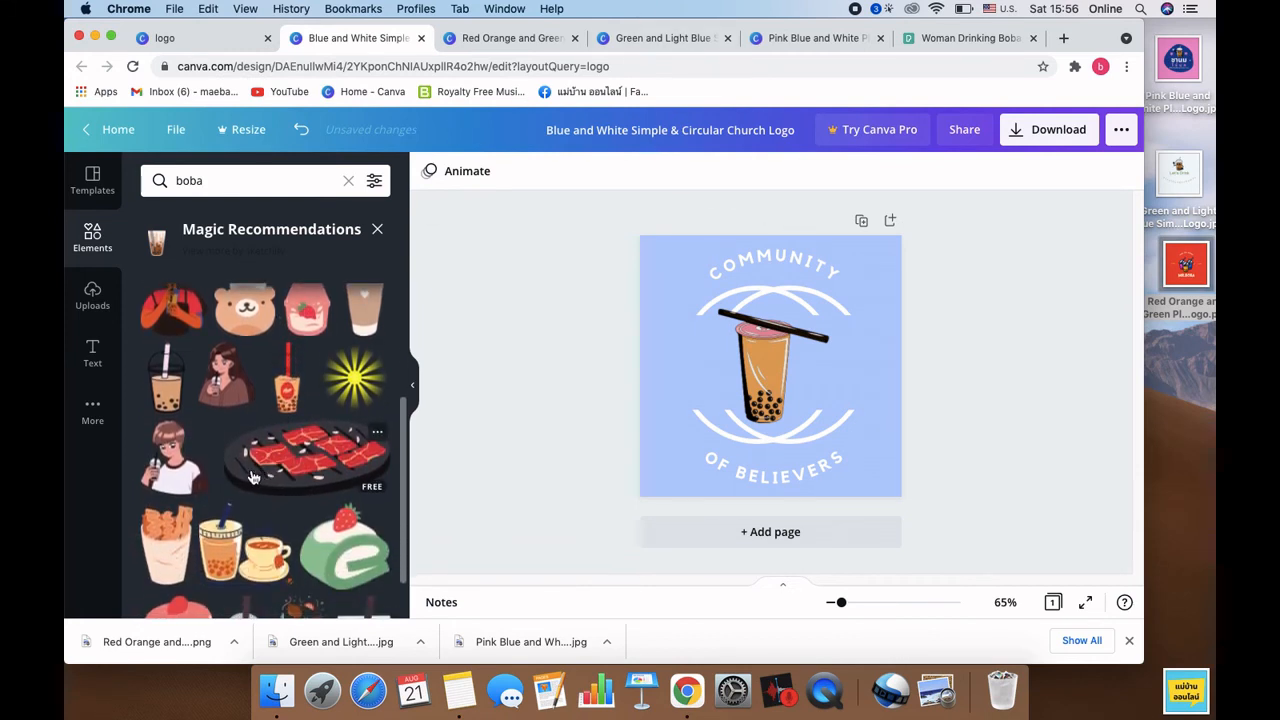
{"action": "left_click_drag", "start_coordinate": [755, 393], "coordinate": [766, 389]}
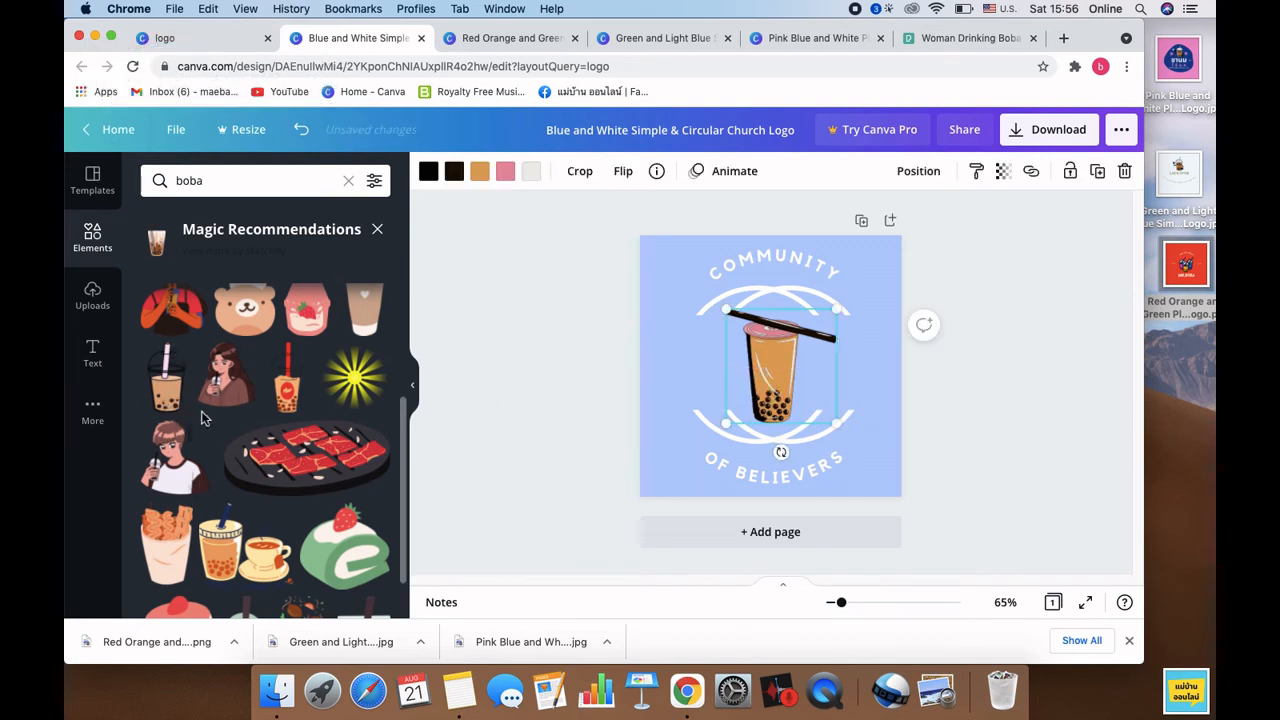
{"action": "key", "text": "Delete"}
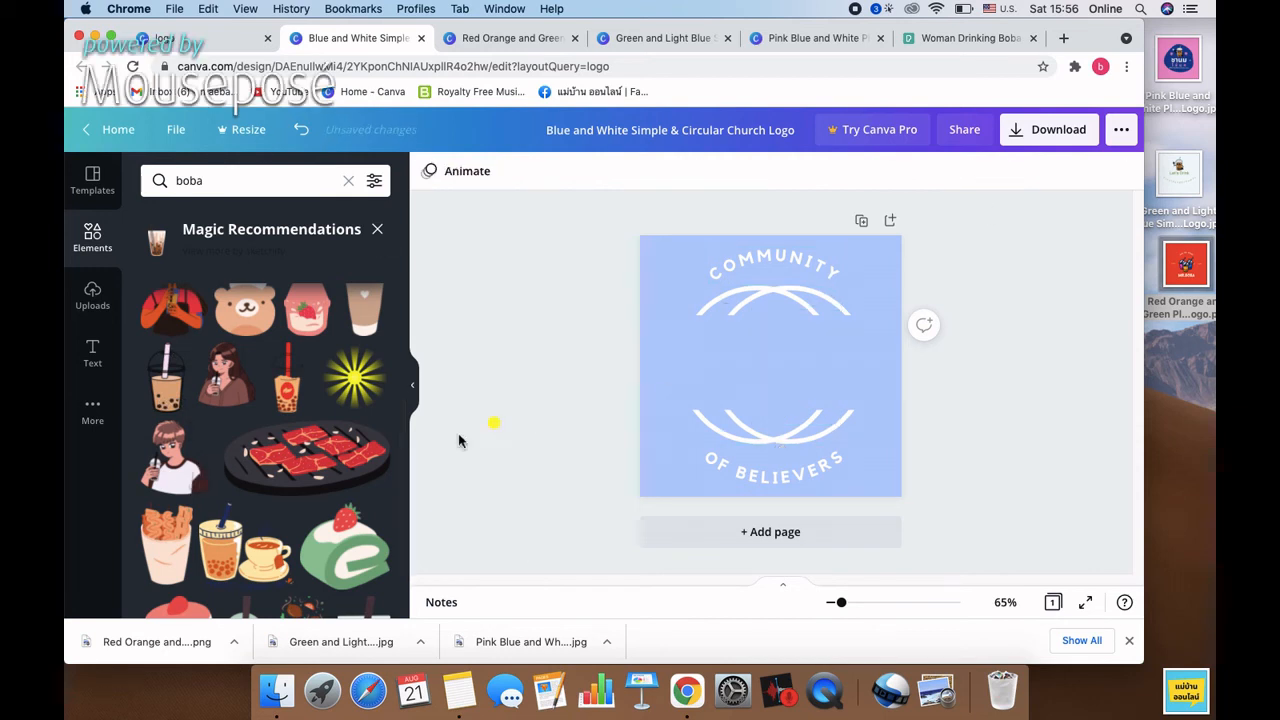
Step: Place the graphic of the brown-haired boy drinking through a straw between the upper and lower arcs
{"action": "left_click", "coordinate": [222, 388]}
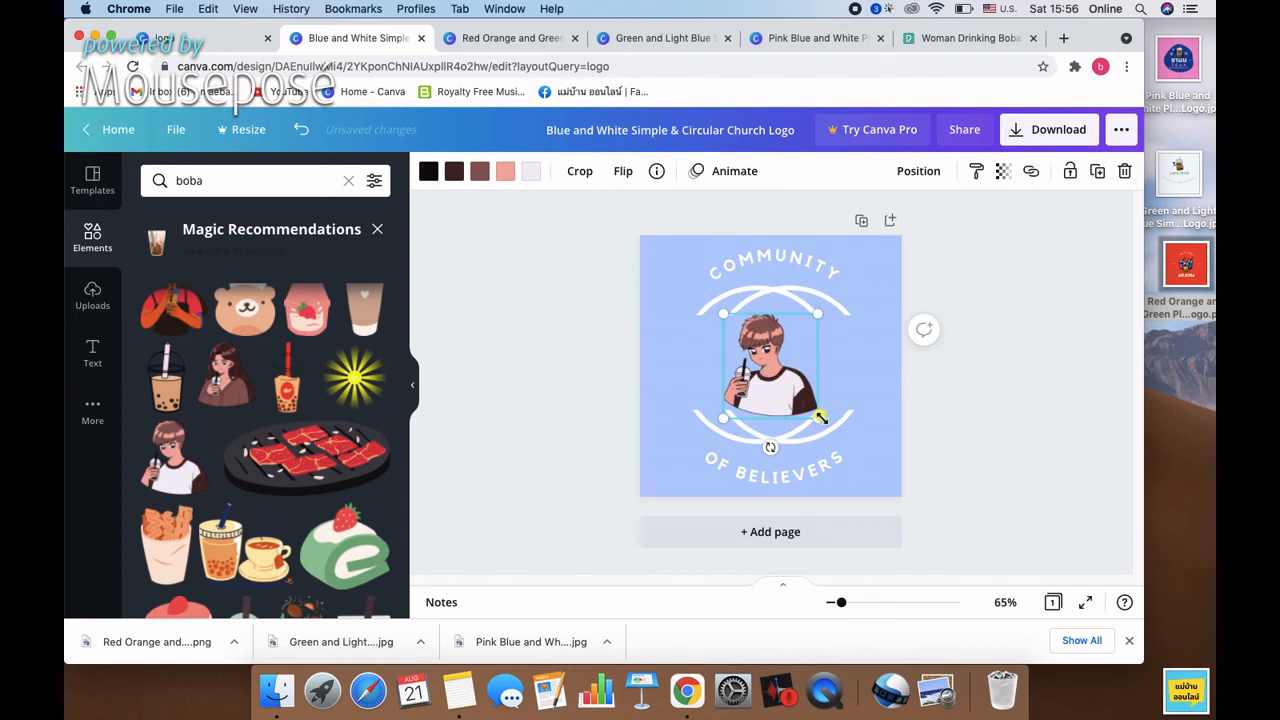
{"action": "scroll", "coordinate": [350, 460], "scroll_direction": "down", "scroll_amount": 1}
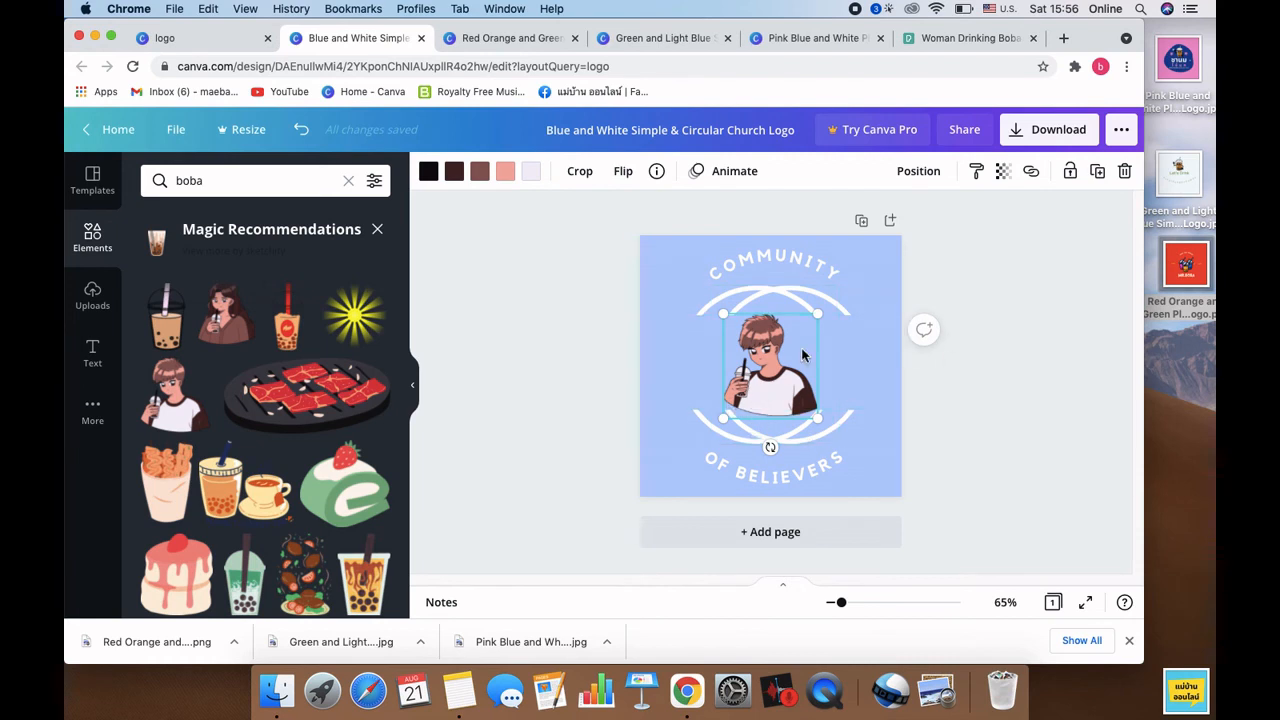
{"action": "left_click", "coordinate": [808, 303]}
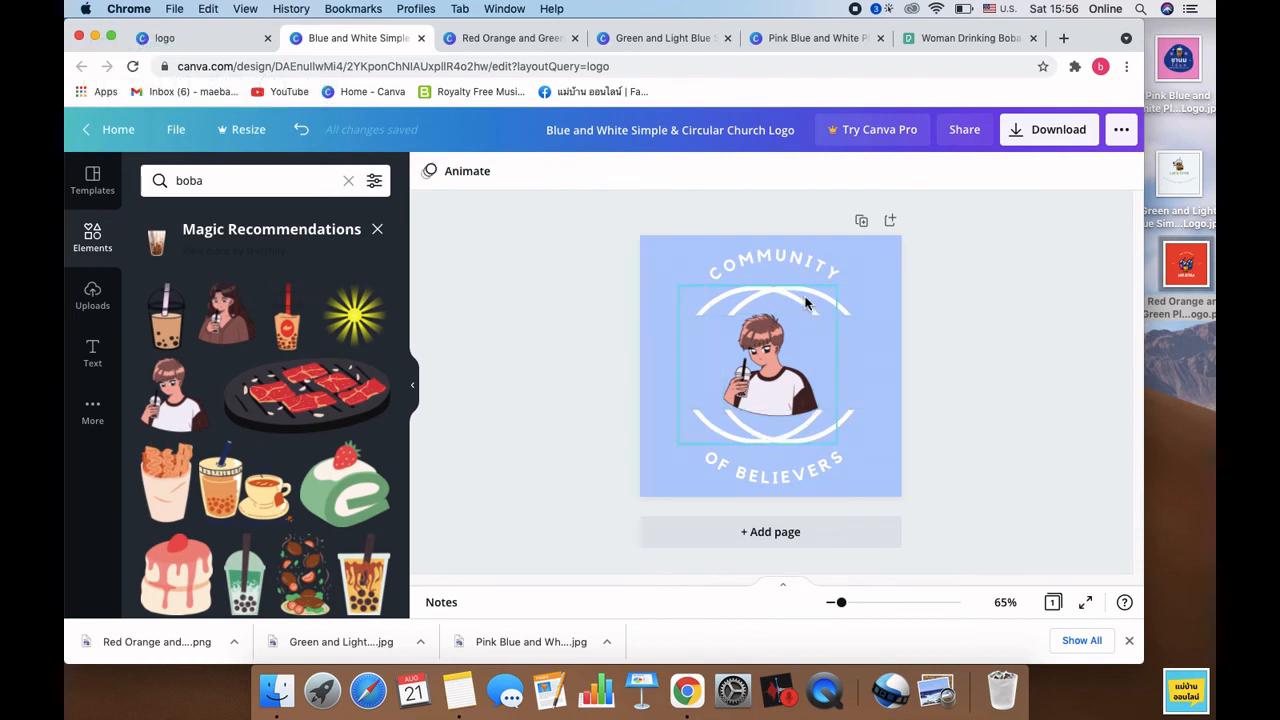
{"action": "left_click", "coordinate": [826, 415]}
{"action": "mouse_move", "coordinate": [835, 441]}
{"action": "left_mouse_down"}
{"action": "mouse_move", "coordinate": [820, 426]}
{"action": "mouse_move", "coordinate": [836, 443]}
{"action": "left_mouse_up"}
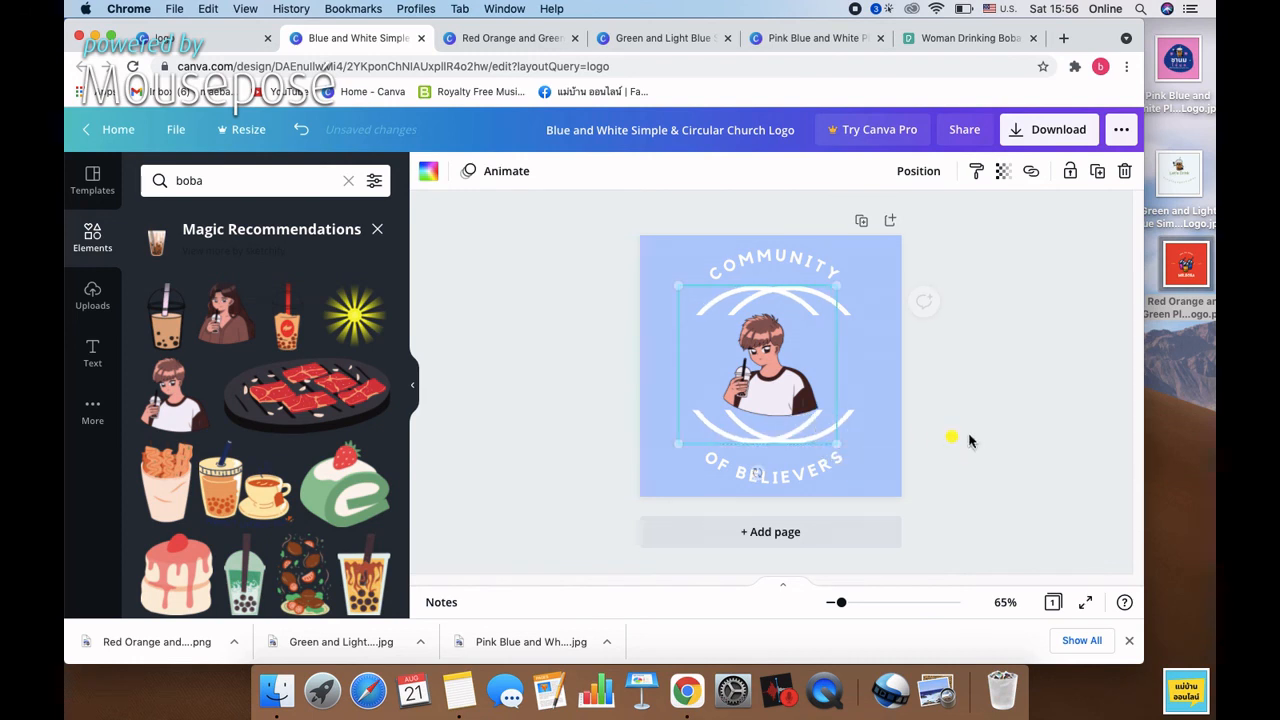
Step: Replace the curved "COMMUNITY" text above the arcs with "ชานมไข่มุก"
{"action": "left_click", "coordinate": [815, 262]}
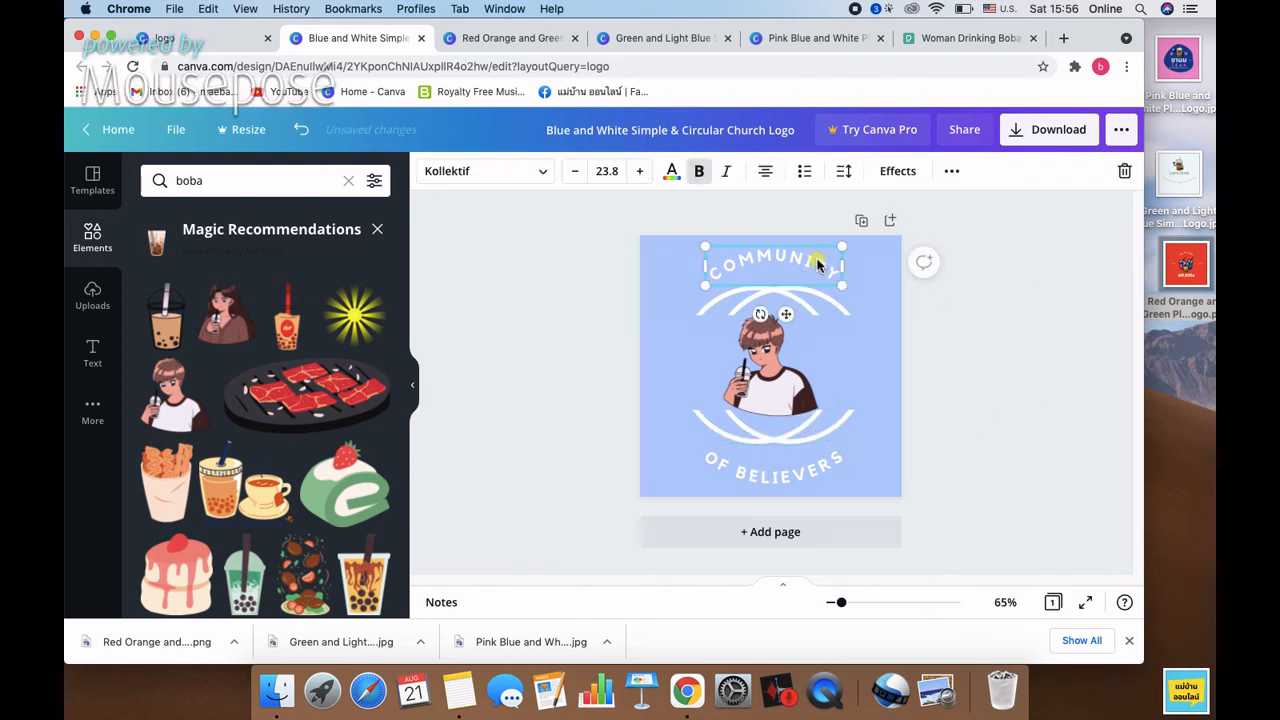
{"action": "left_click", "coordinate": [815, 261]}
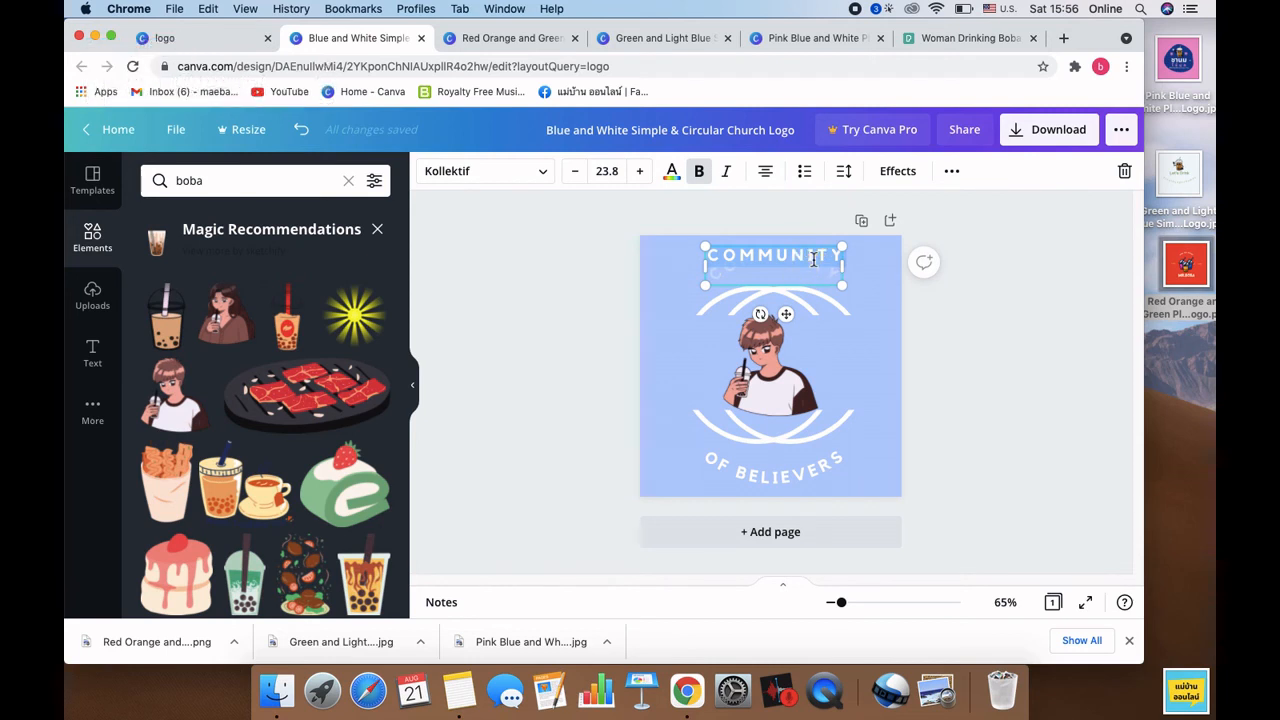
{"action": "type", "text": "ชานม"}
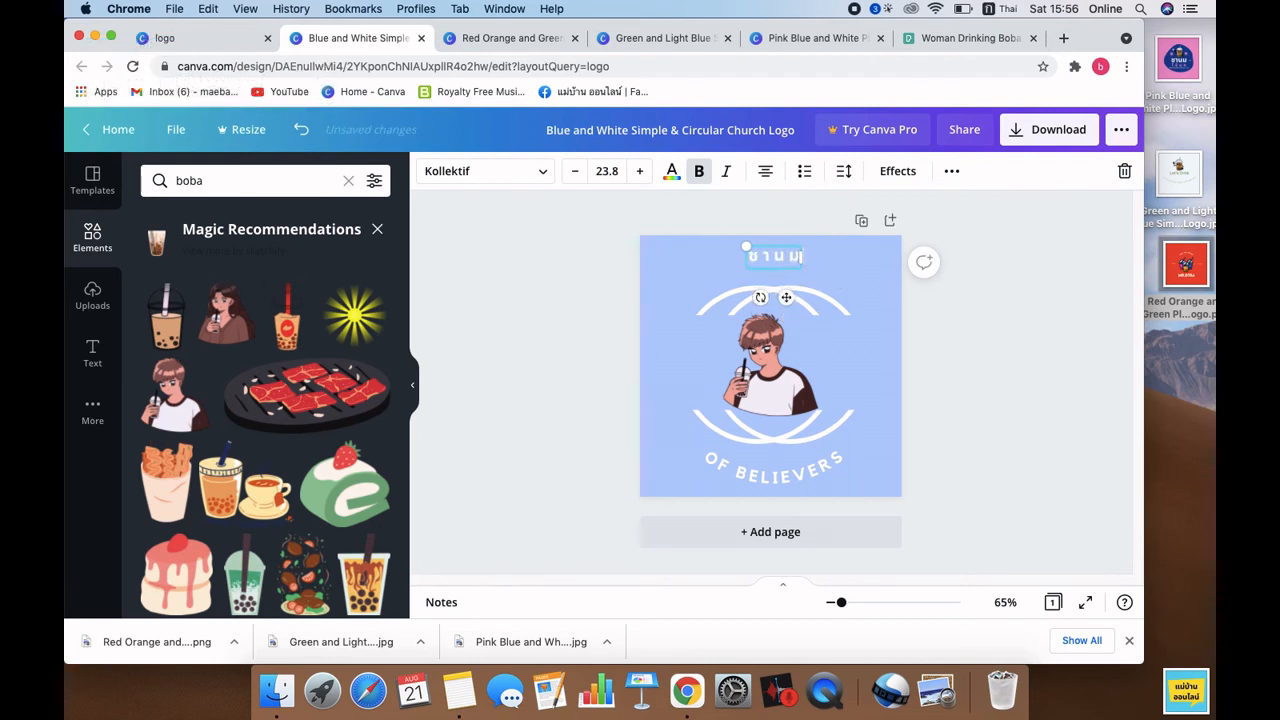
{"action": "type", "text": "ไข่มุ"}
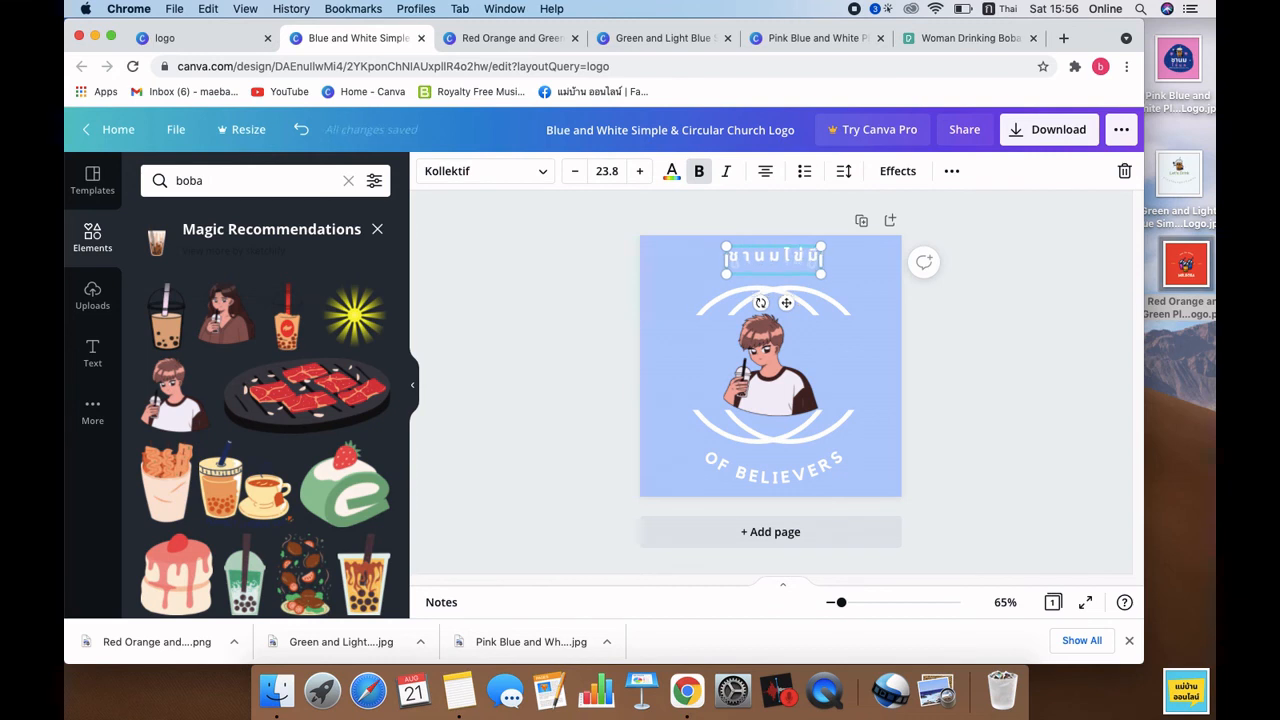
{"action": "type", "text": "ก"}
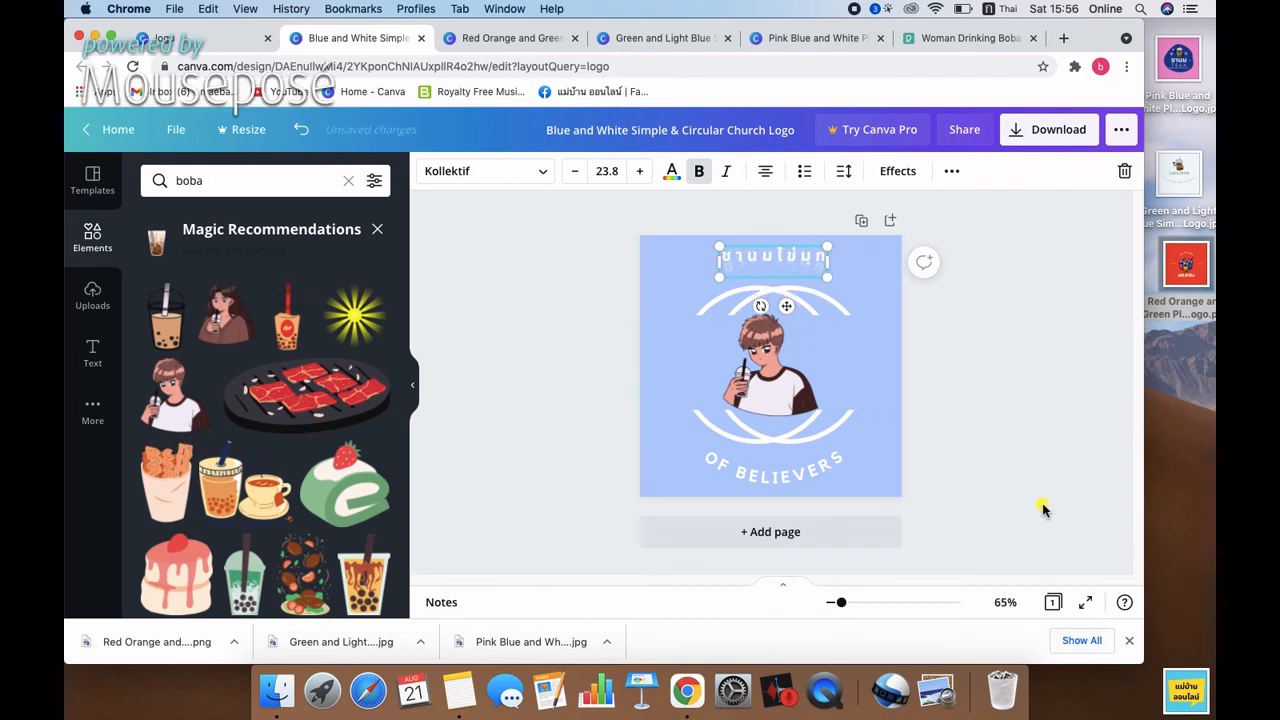
{"action": "left_click", "coordinate": [934, 449]}
Step: Replace the curved "OF BELIEVERS" text below the lower arcs with "BADBOY"
{"action": "left_click", "coordinate": [790, 479]}
{"action": "left_click", "coordinate": [790, 479]}
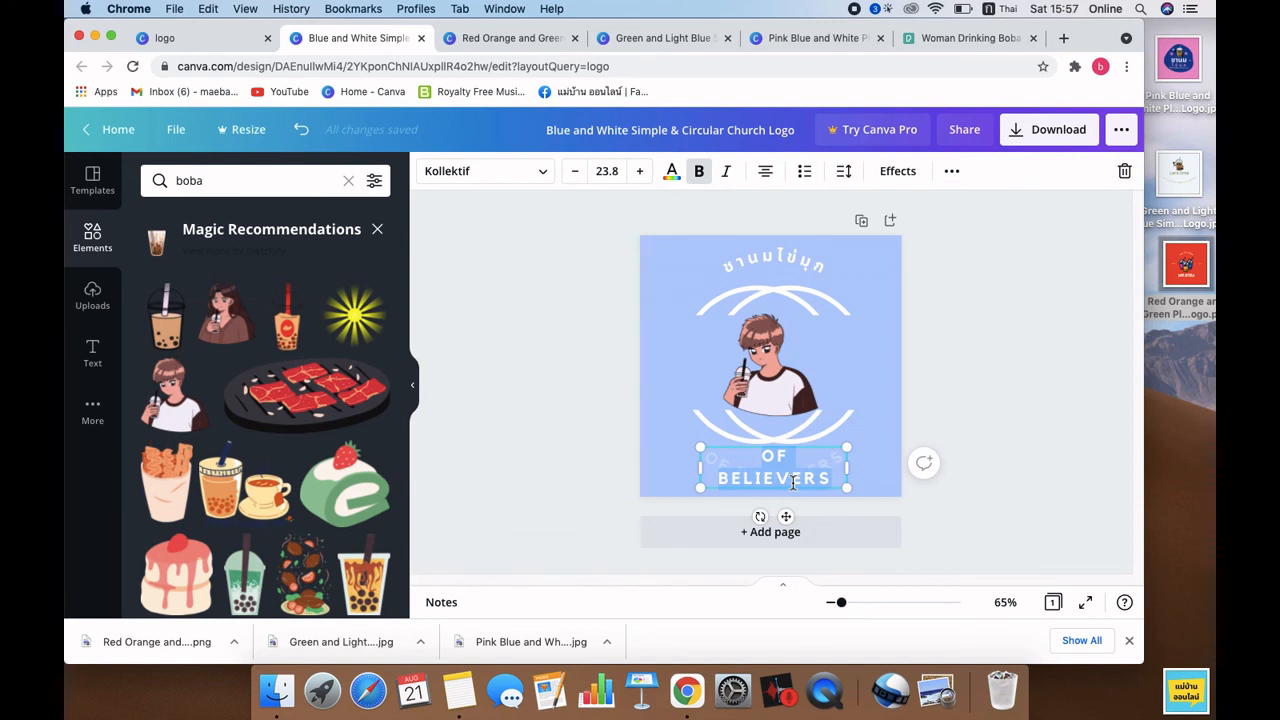
{"action": "key", "text": "ctrl+space"}
{"action": "key", "text": "BackSpace"}
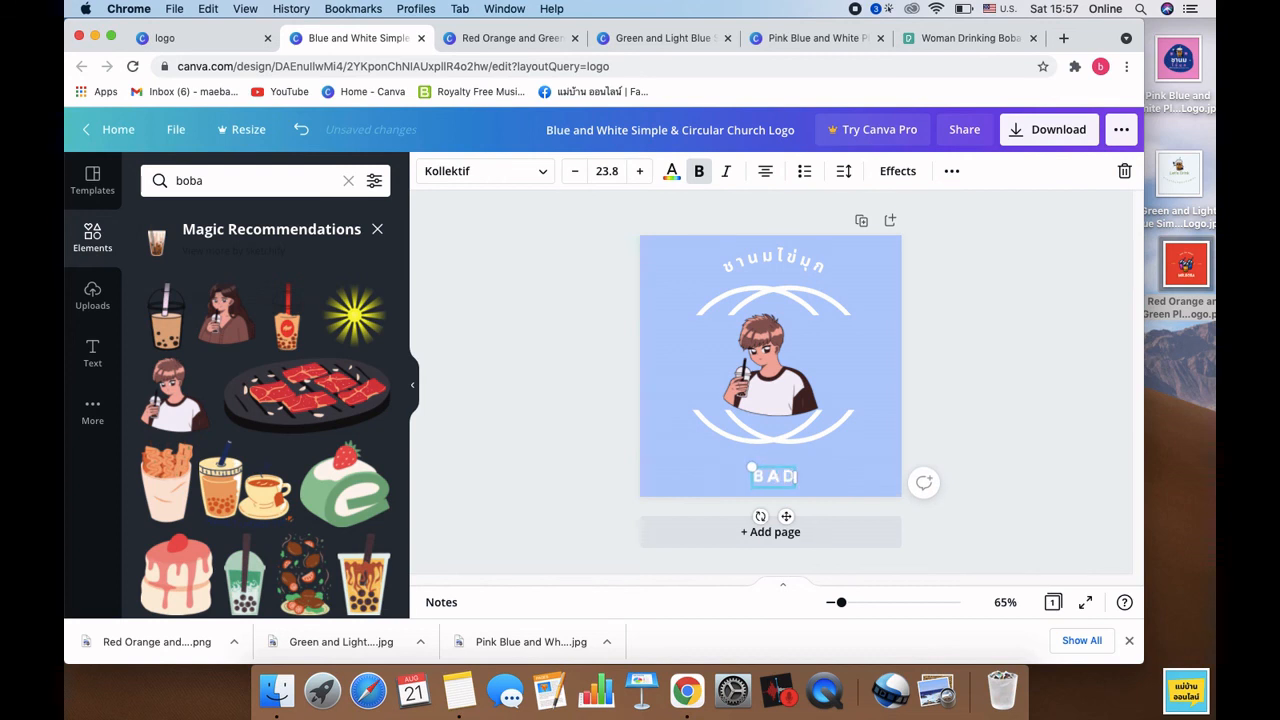
{"action": "type", "text": "BADBOY"}
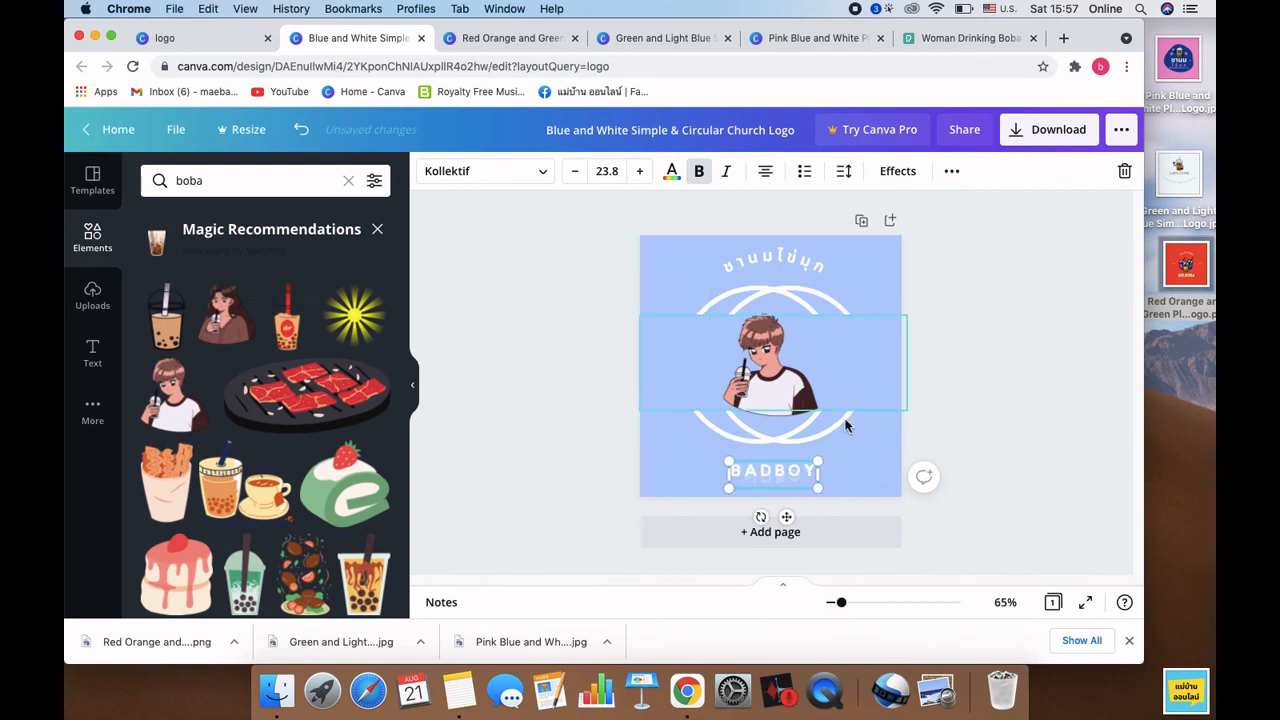
{"action": "left_click", "coordinate": [1000, 415]}
Step: Enlarge the curved "BADBOY" text to about size 33.8 and centre it just beneath the lower arcs
{"action": "left_click", "coordinate": [815, 483]}
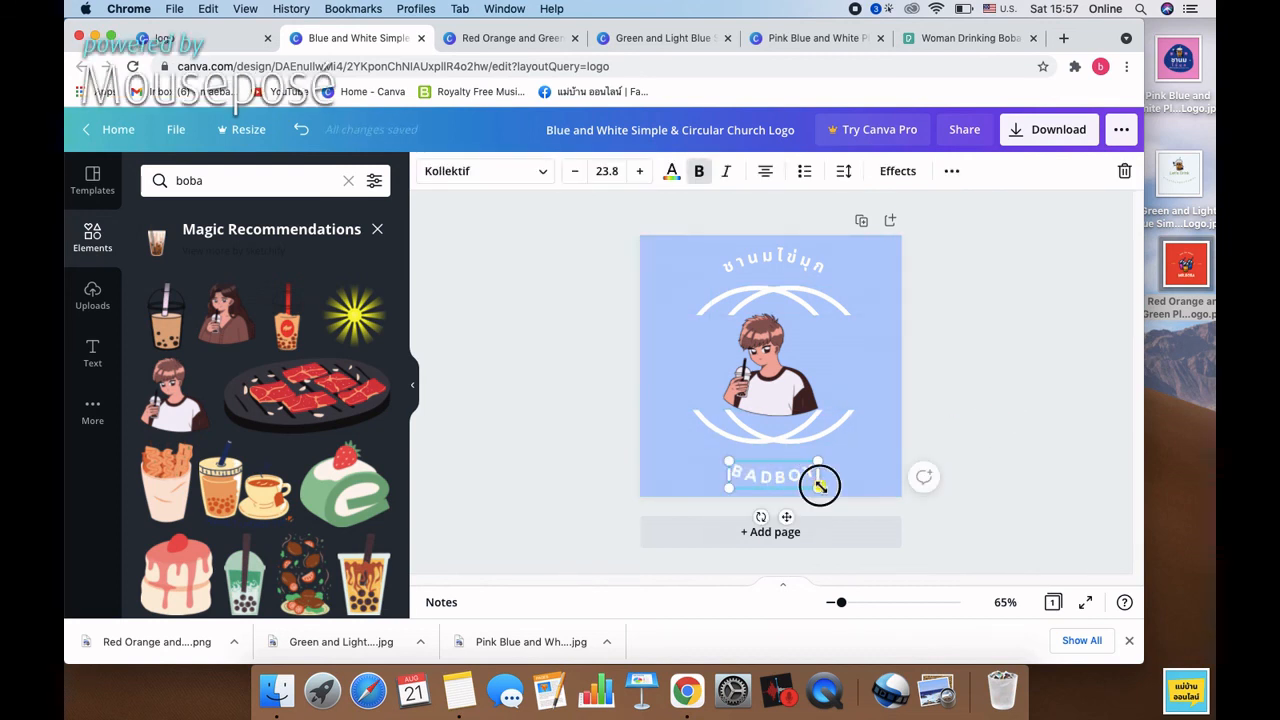
{"action": "left_click_drag", "start_coordinate": [820, 486], "coordinate": [860, 489]}
{"action": "left_click", "coordinate": [971, 491]}
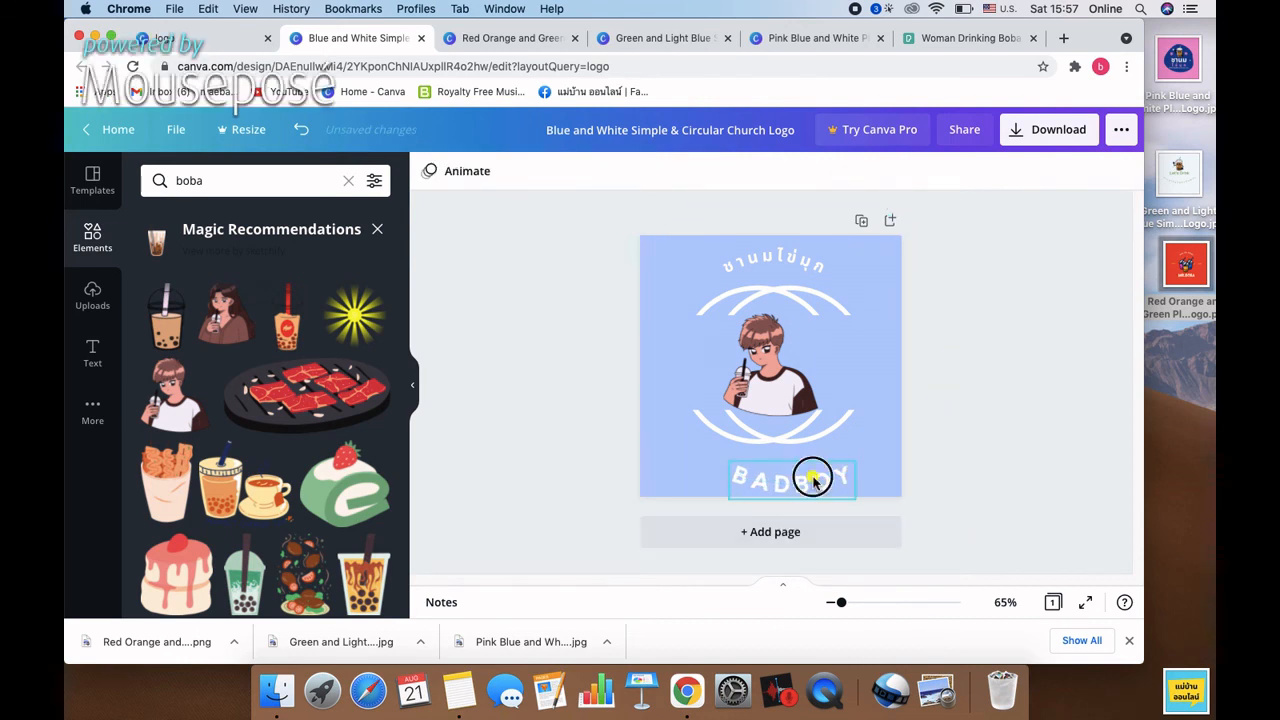
{"action": "left_click", "coordinate": [813, 480]}
{"action": "left_click_drag", "start_coordinate": [806, 525], "coordinate": [783, 510]}
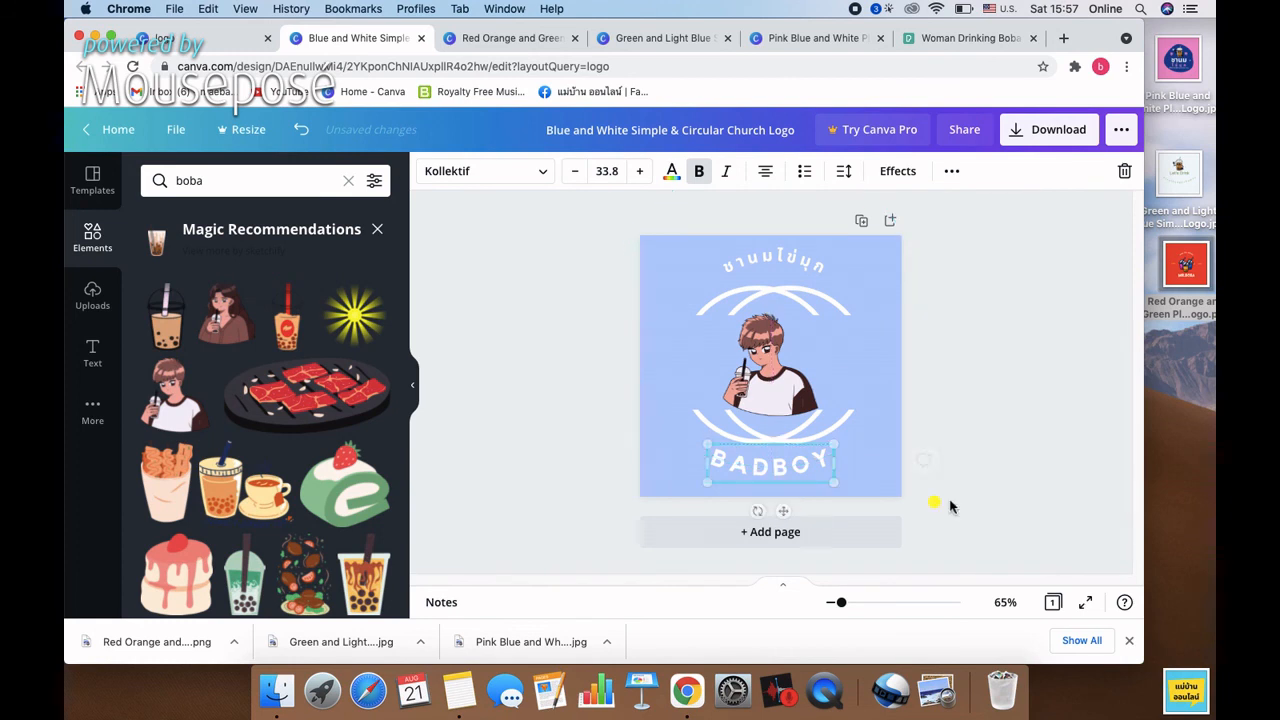
{"action": "left_click", "coordinate": [991, 483]}
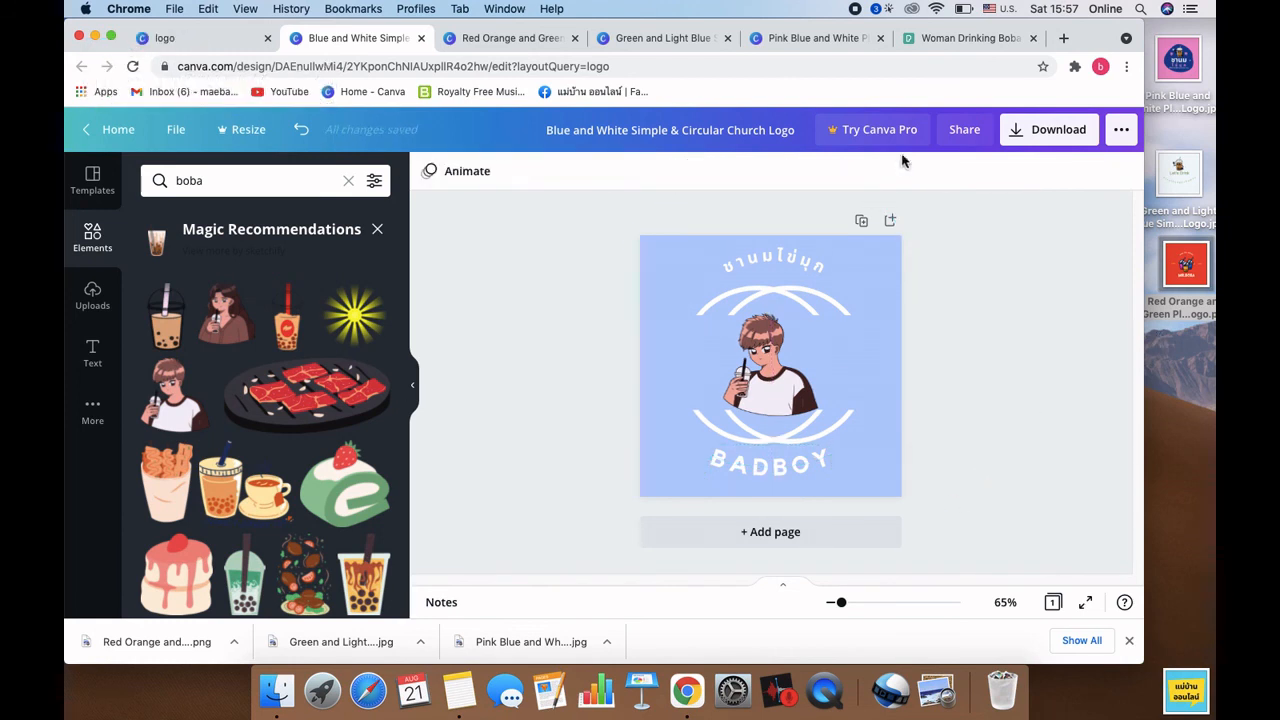
Step: Download the finished blue "BADBOY" logo as a PNG file at 500 × 500 px
{"action": "left_click", "coordinate": [1042, 136]}
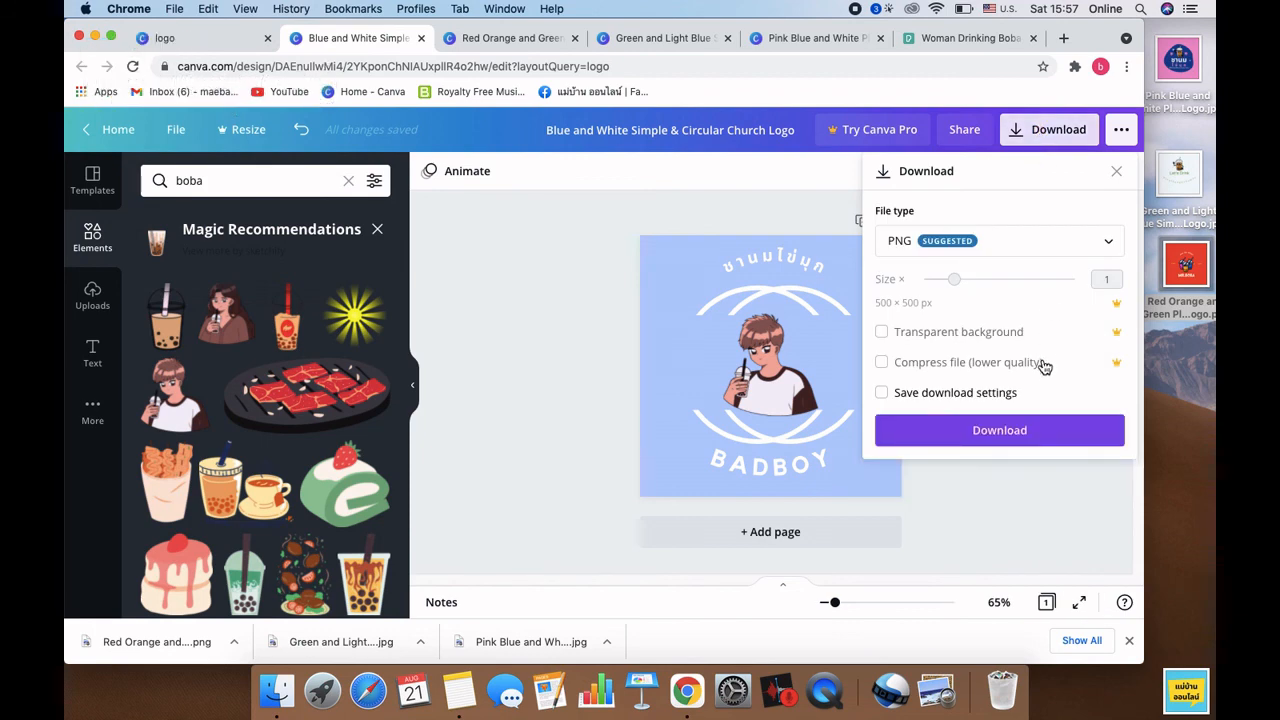
{"action": "left_click", "coordinate": [1030, 430]}
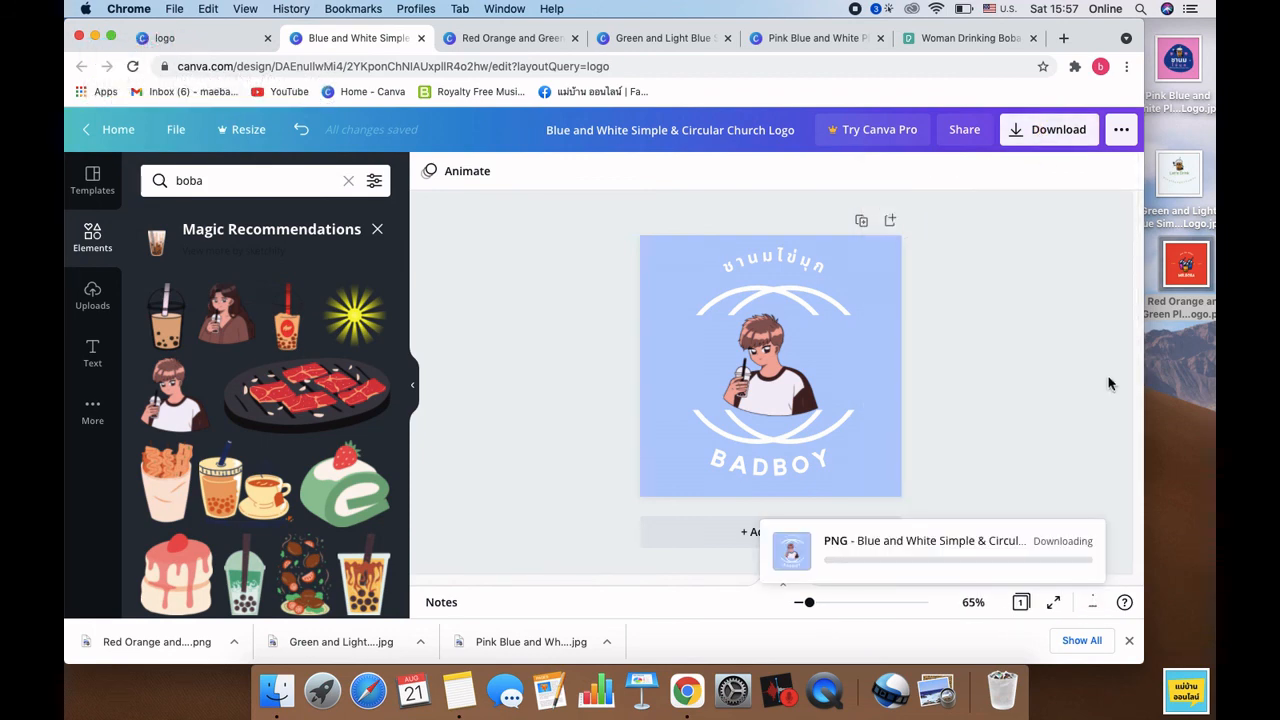